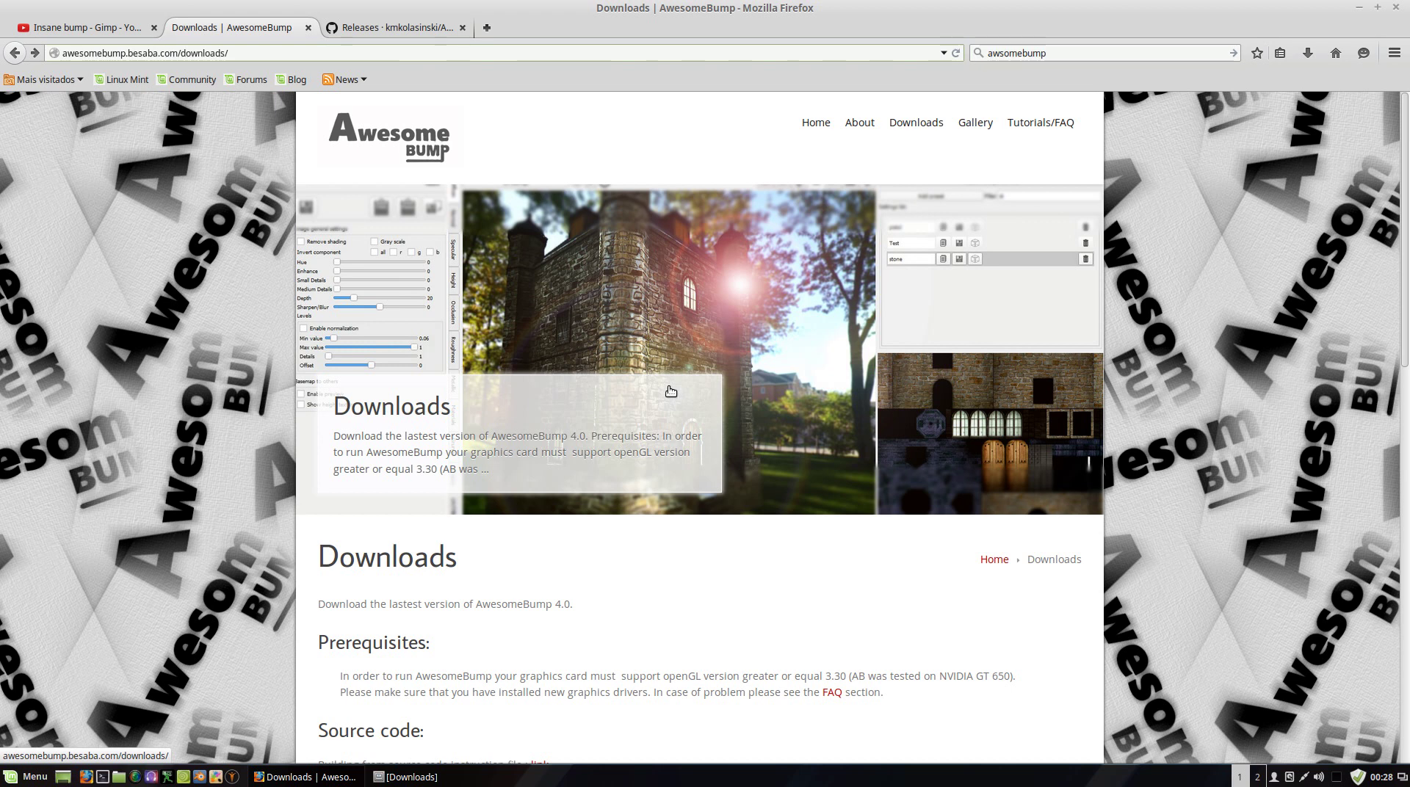
Step: Review the comments under the Insane bump - Gimp video and highlight the word awesomebump in the viewer's suggestion
left_click(112, 31)
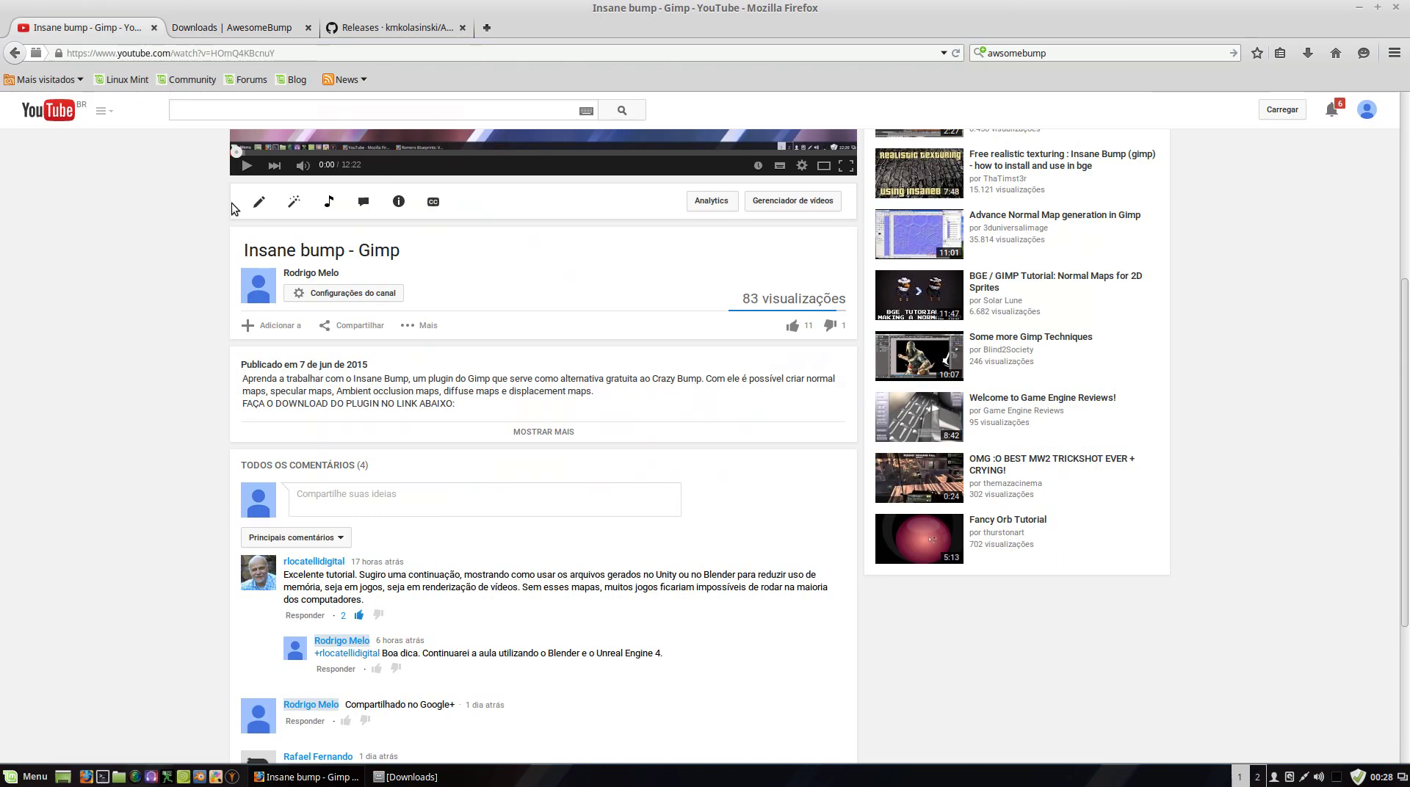
scroll(470, 342, "up", 5)
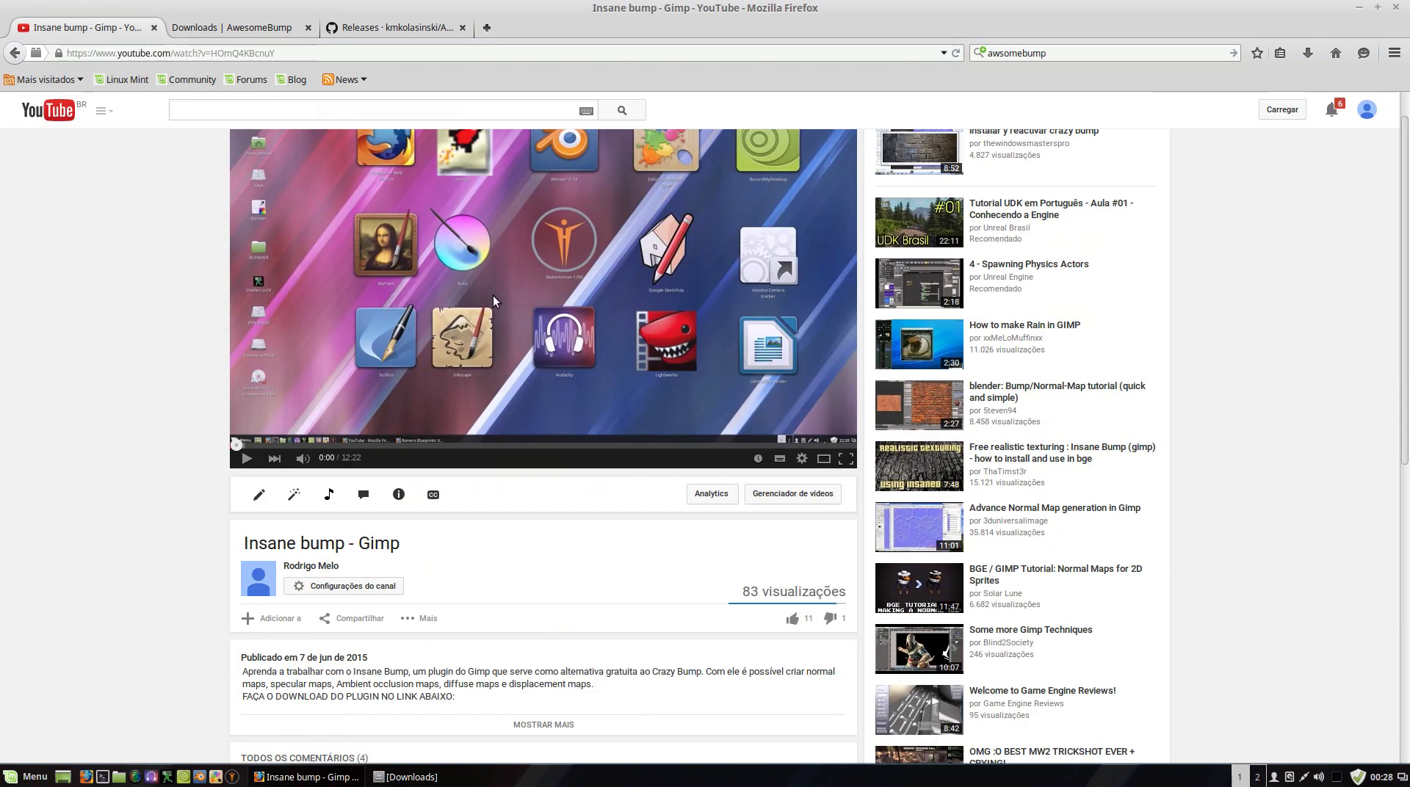
scroll(492, 295, "up", 1)
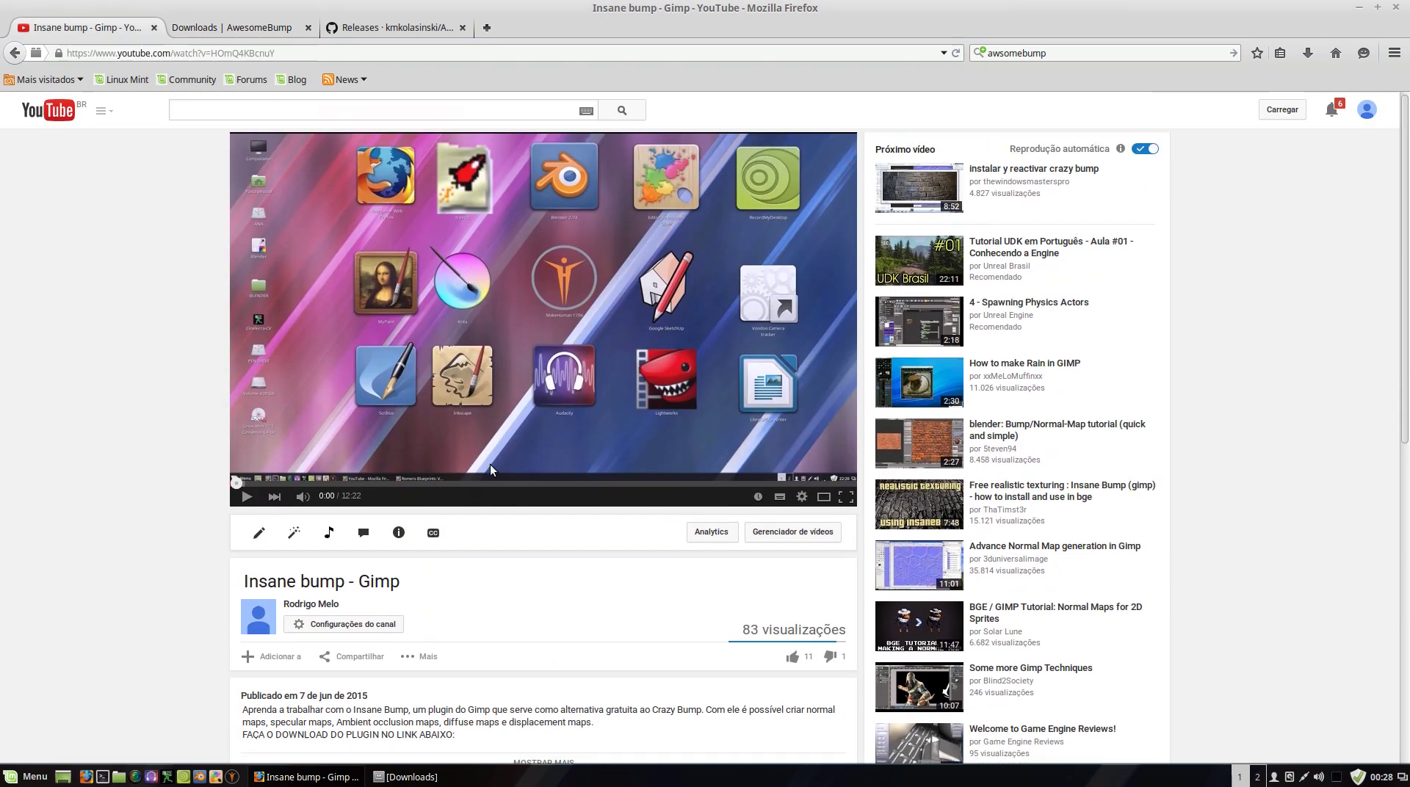
scroll(490, 464, "down", 5)
scroll(368, 566, "down", 3)
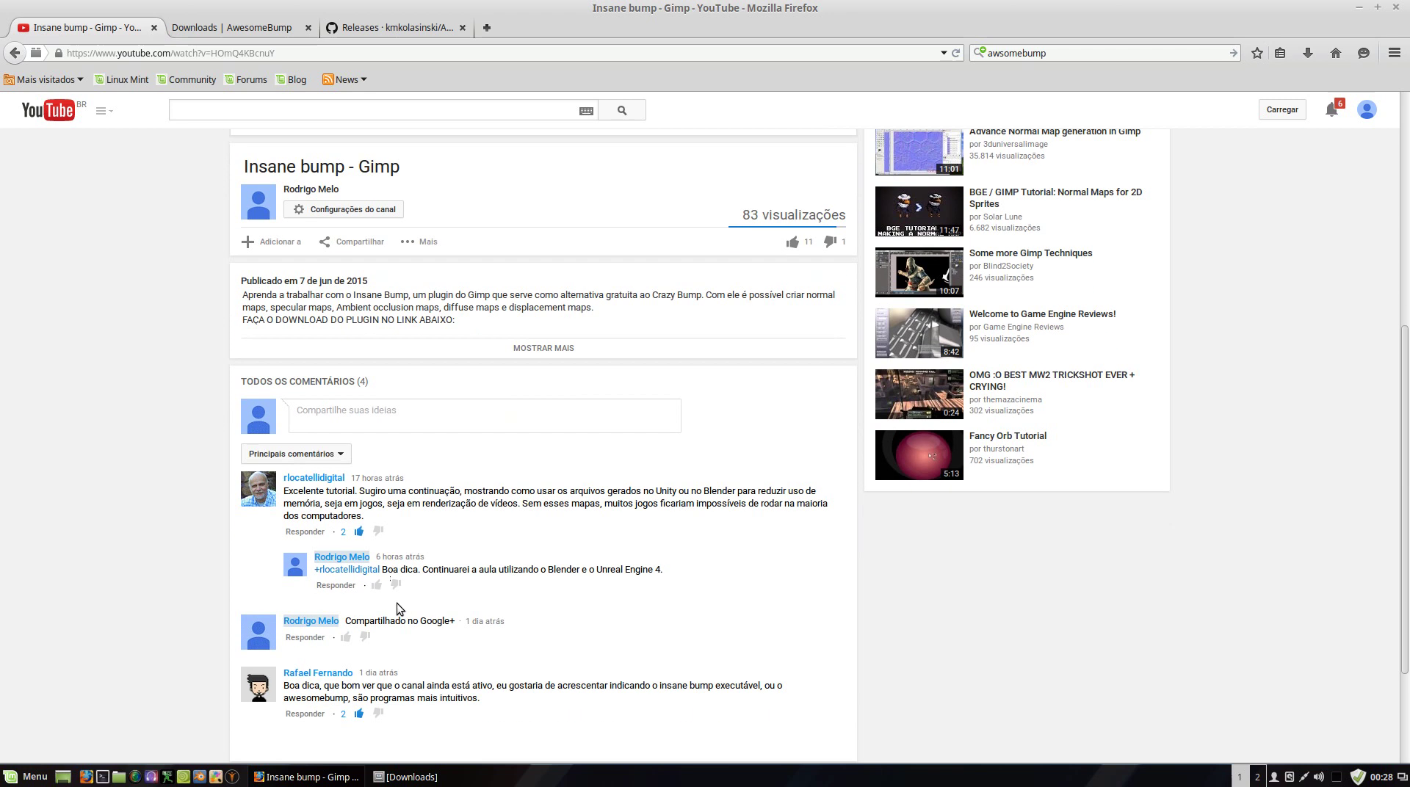
double_click(332, 657)
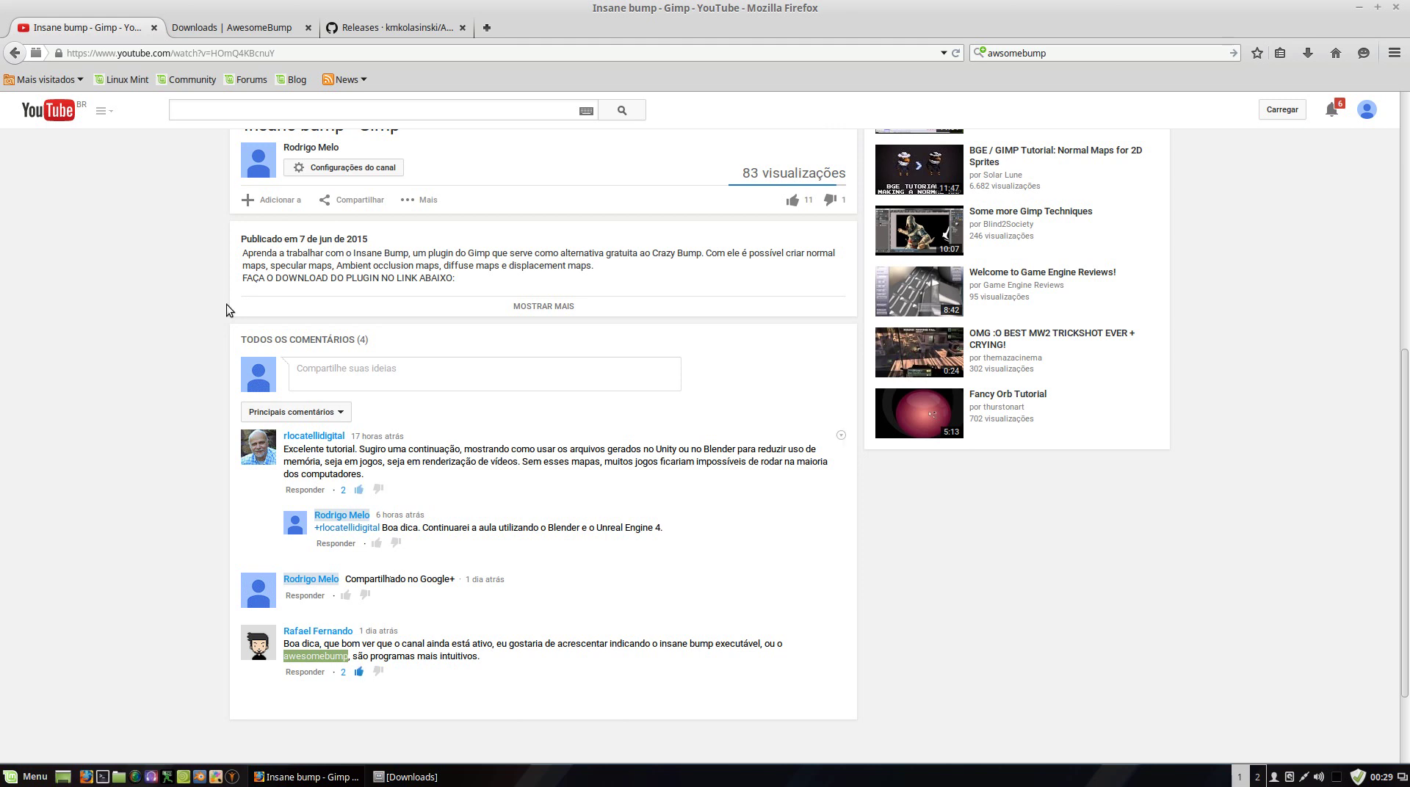
Step: Switch to the AwesomeBump downloads page and highlight its full web address
left_click(234, 27)
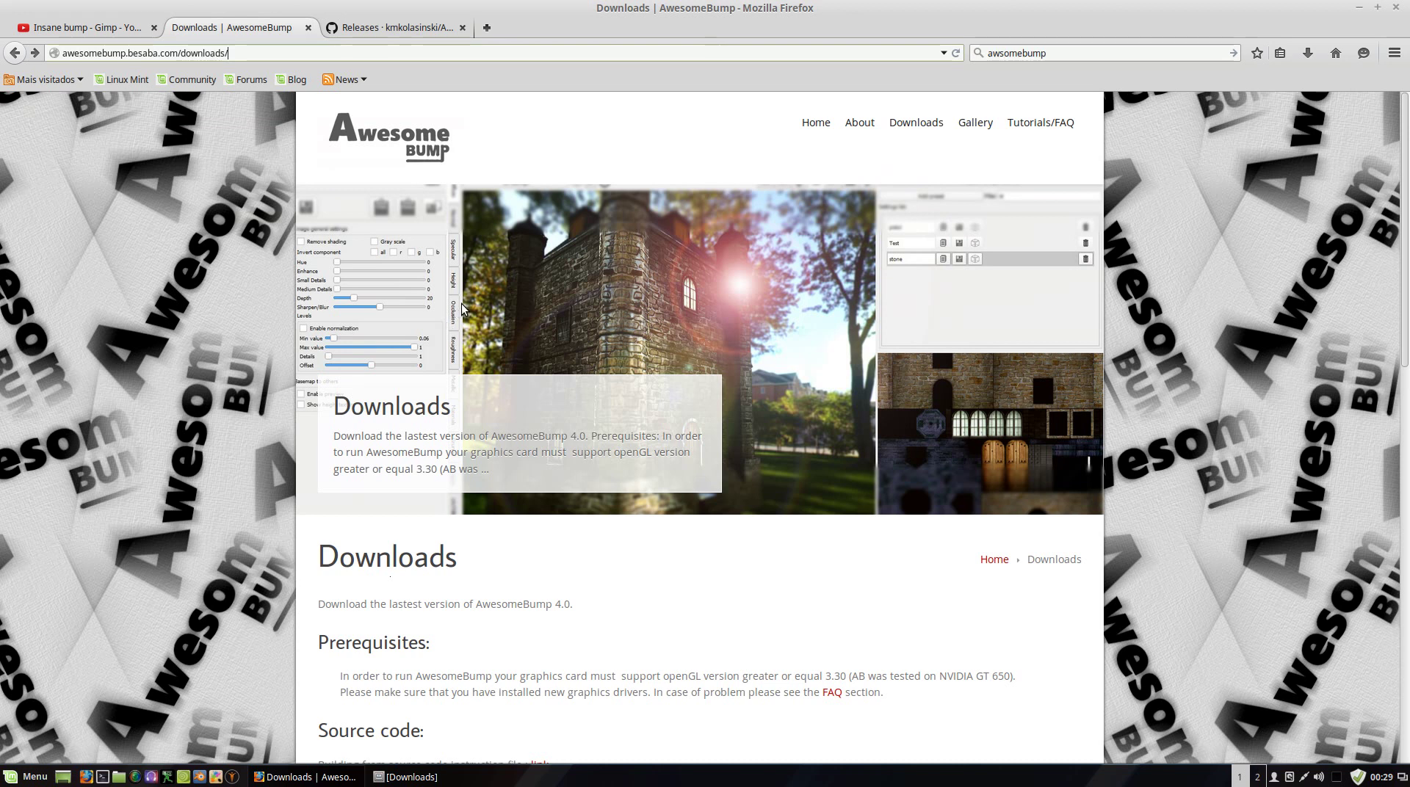
left_click(104, 54)
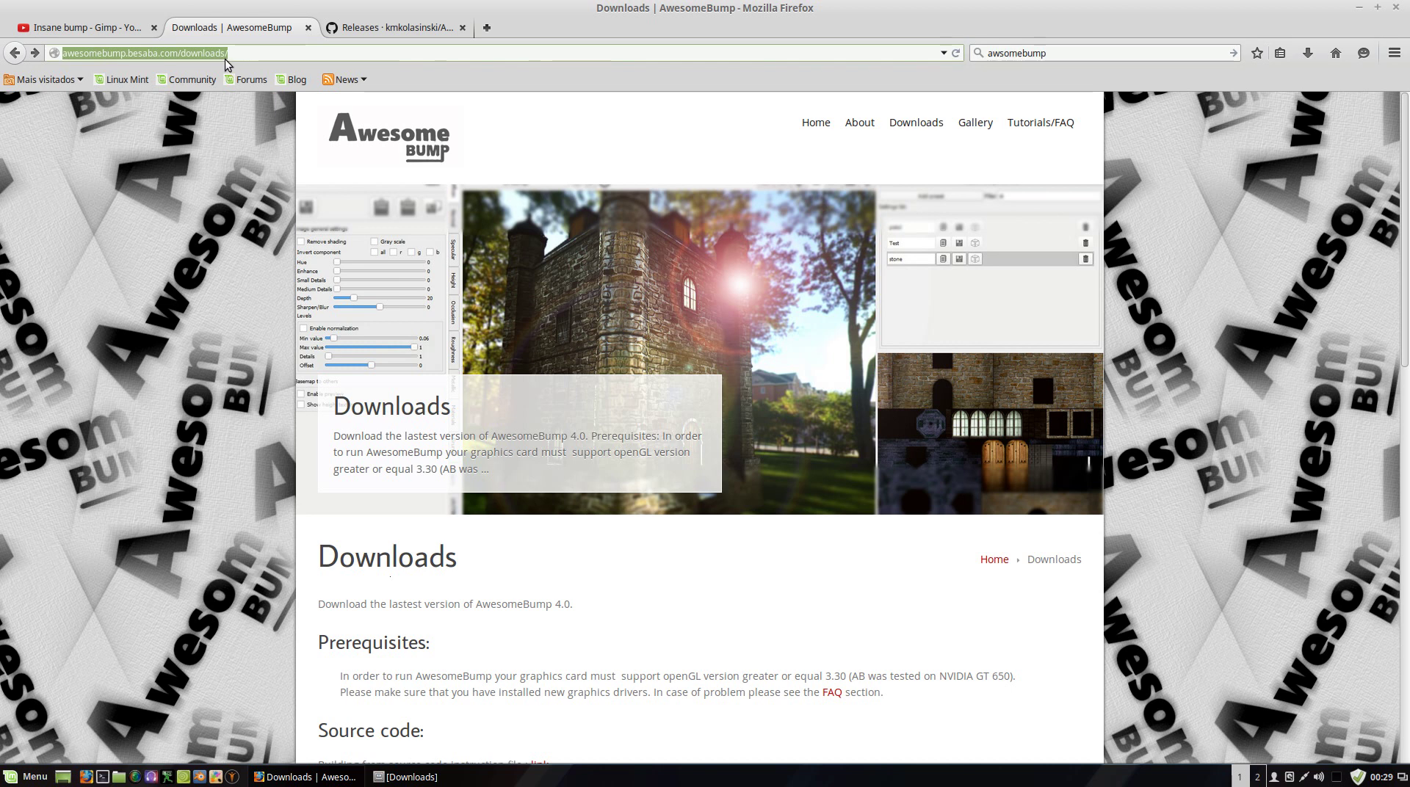
scroll(856, 433, "down", 6)
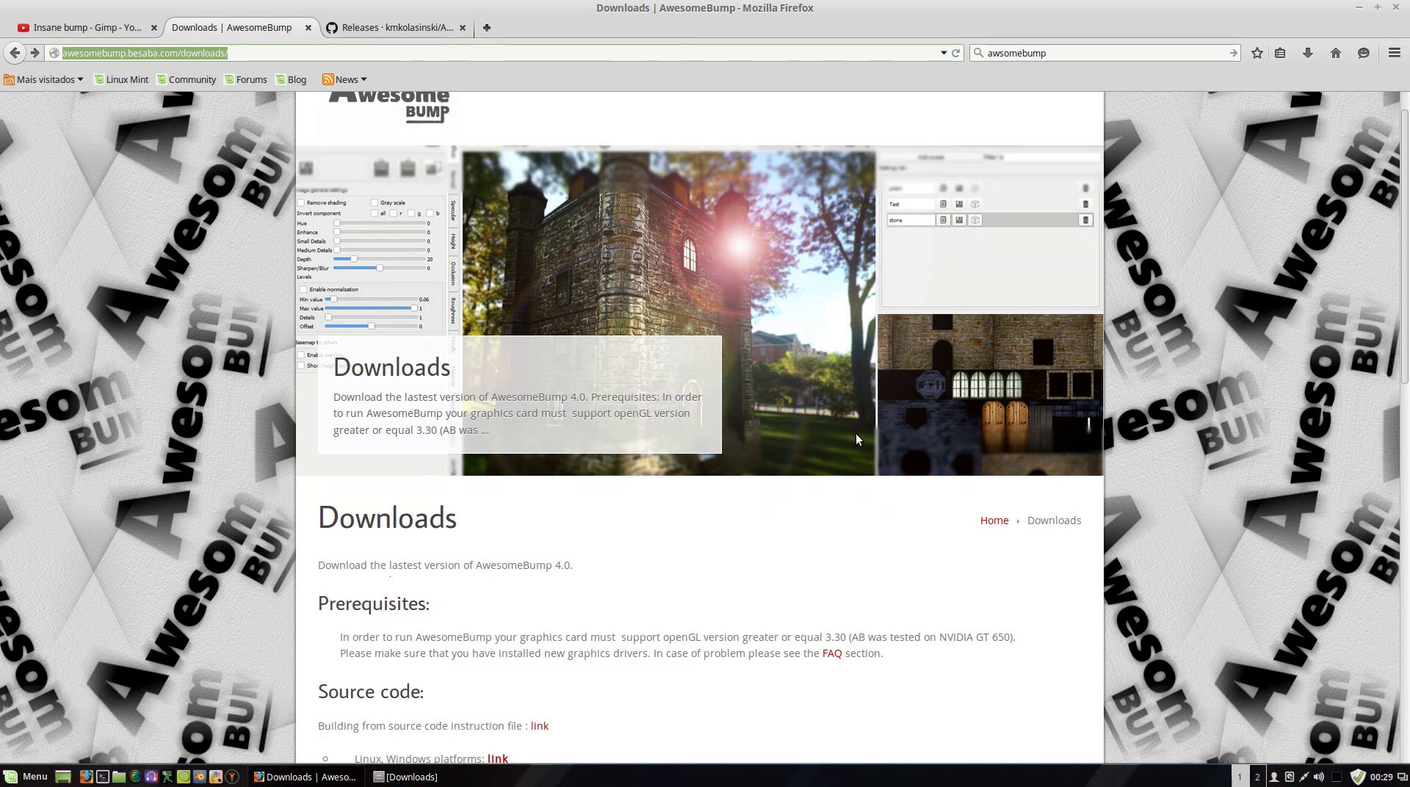
scroll(613, 408, "up", 6)
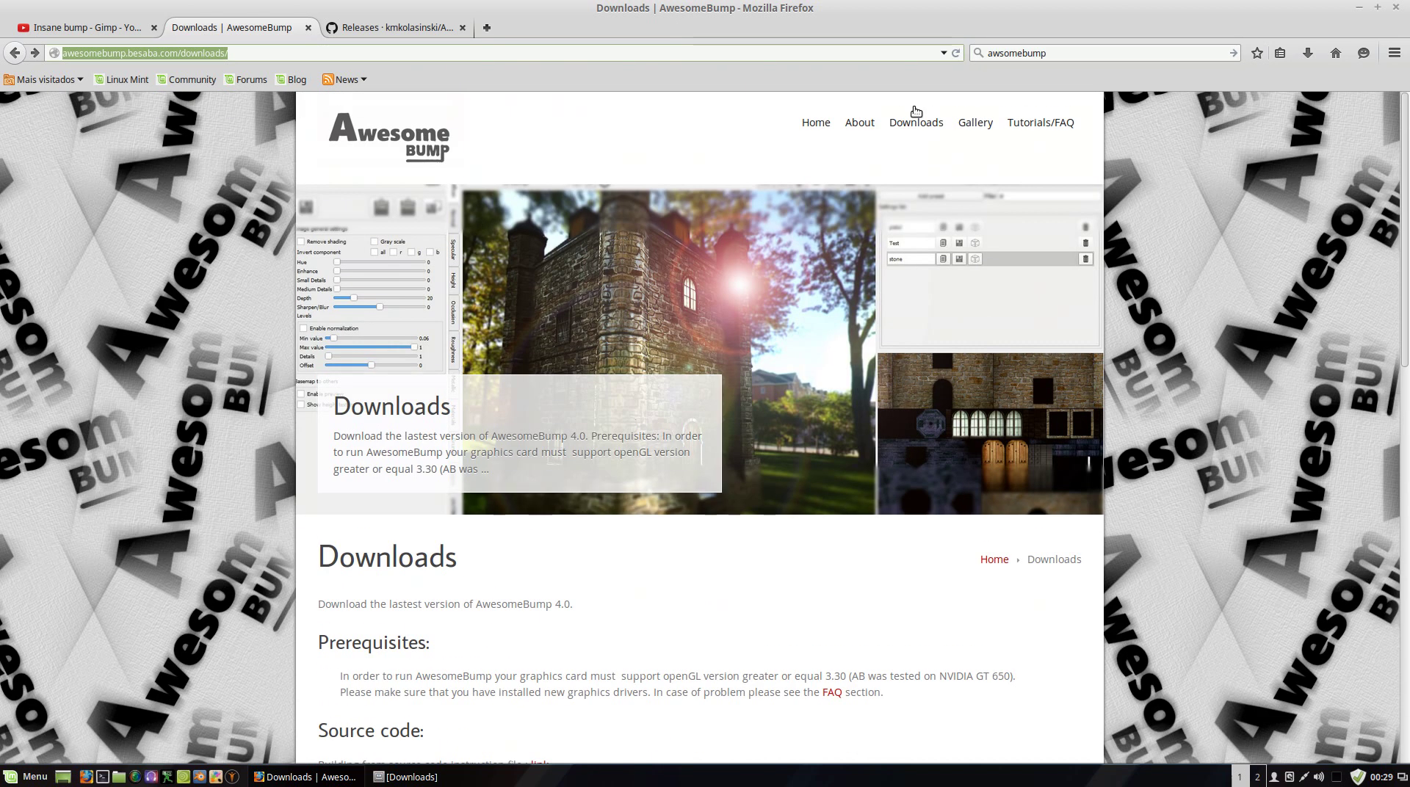
Step: Reload the site's Downloads section and open the version 4.0 release for Linux Ubuntu 14.04LTS (and Mint) x64
left_click(867, 123)
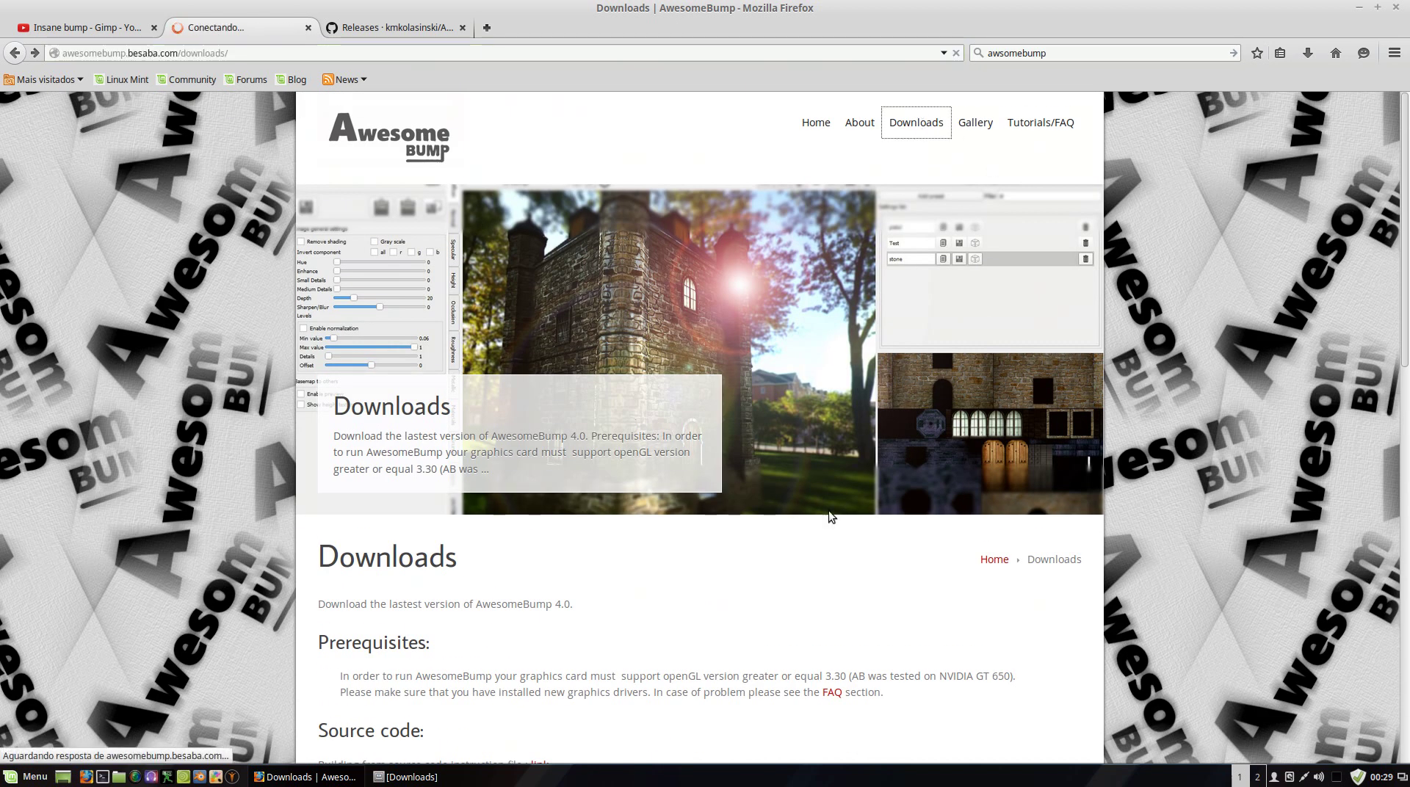
scroll(612, 471, "down", 6)
scroll(553, 591, "down", 4)
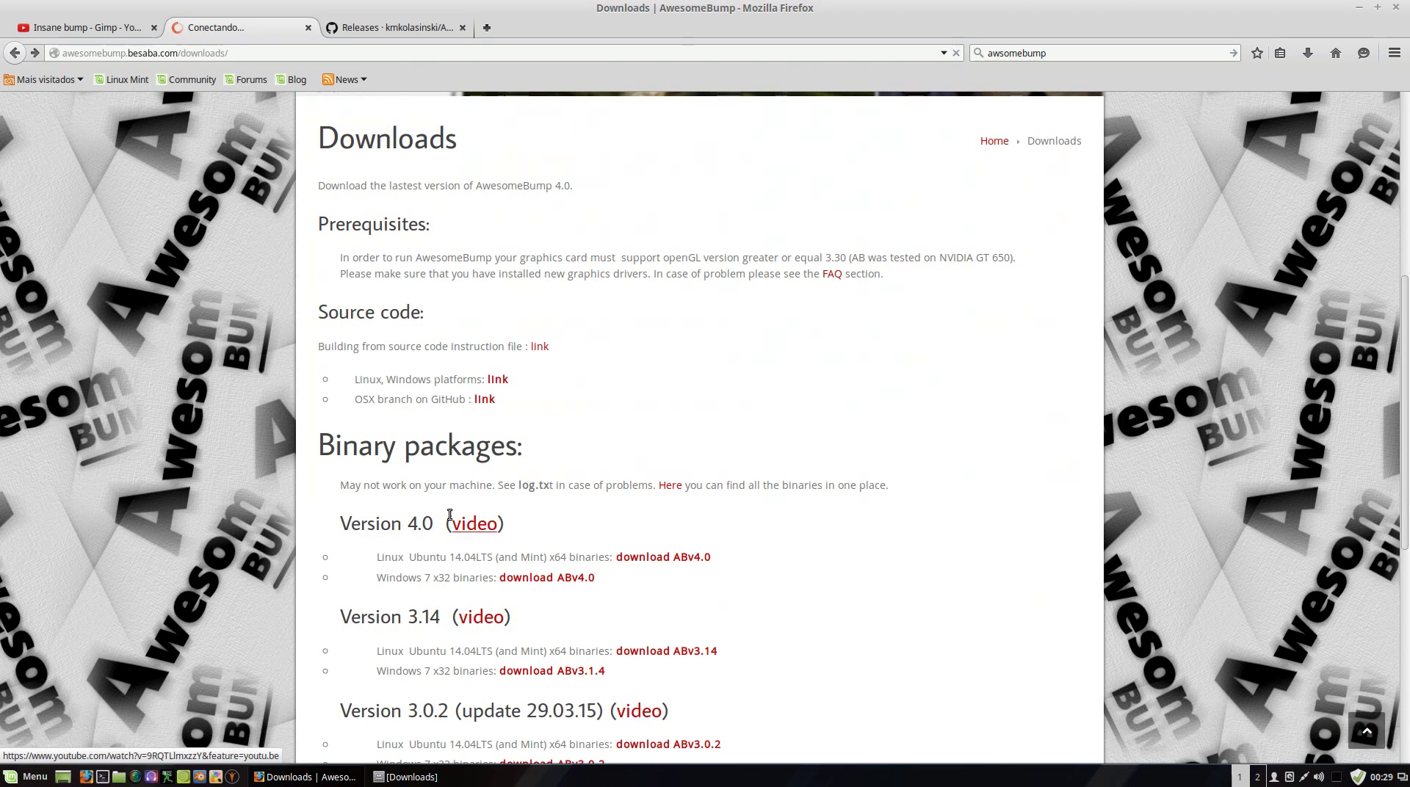
scroll(476, 548, "down", 3)
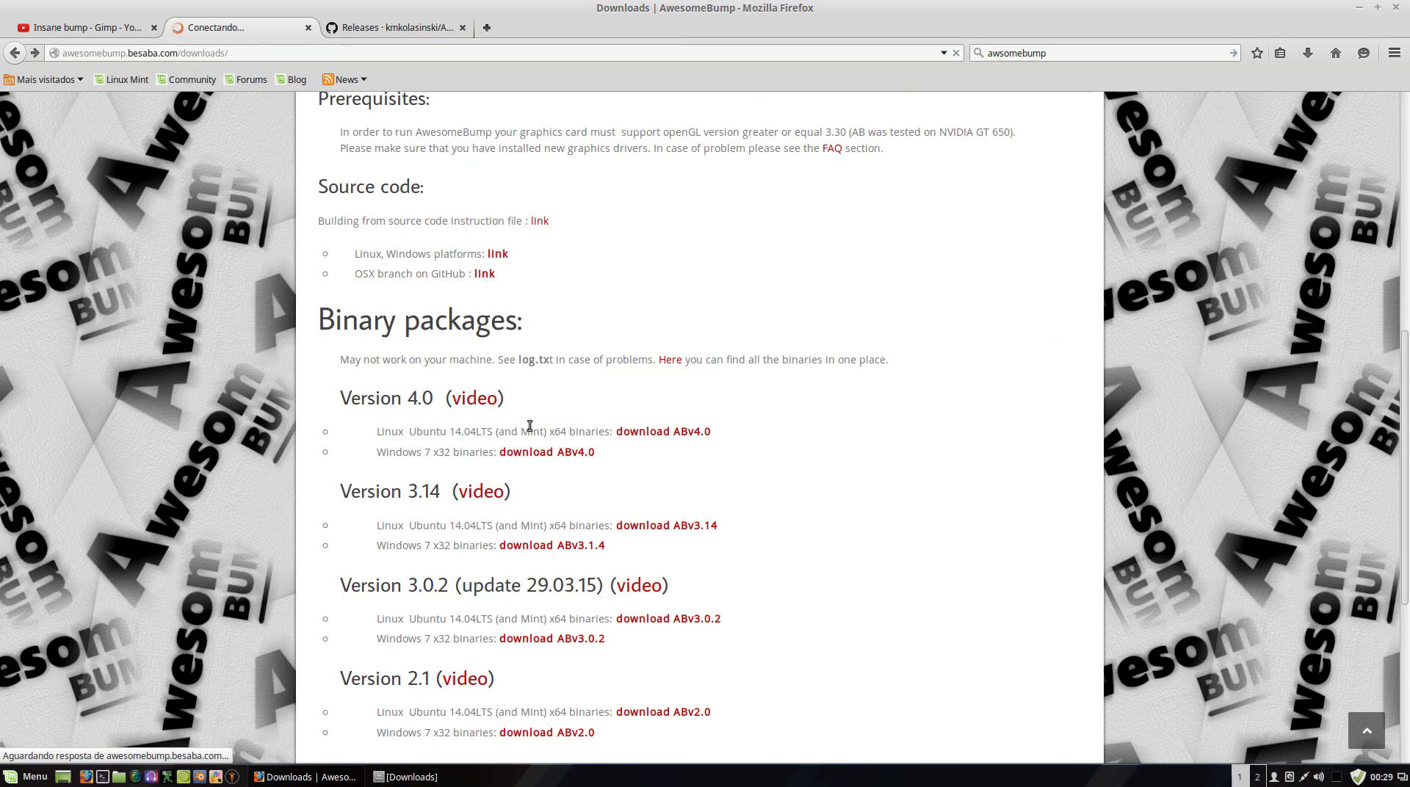
left_click(697, 437)
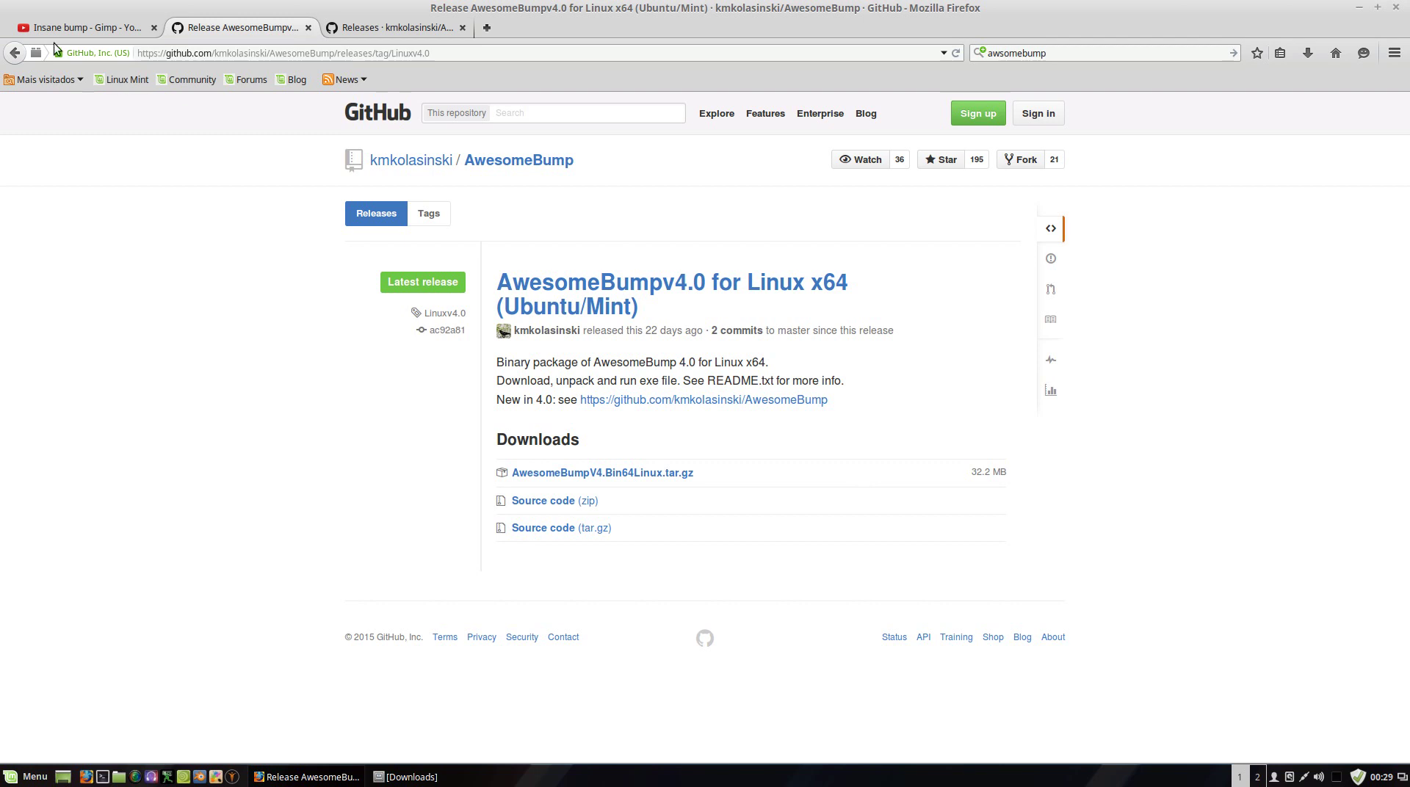
Step: Go back to the downloads page, reopen the Linux ABv4.0 release, request AwesomeBumpV4.Bin64Linux.tar.gz and cancel the download
left_click(15, 53)
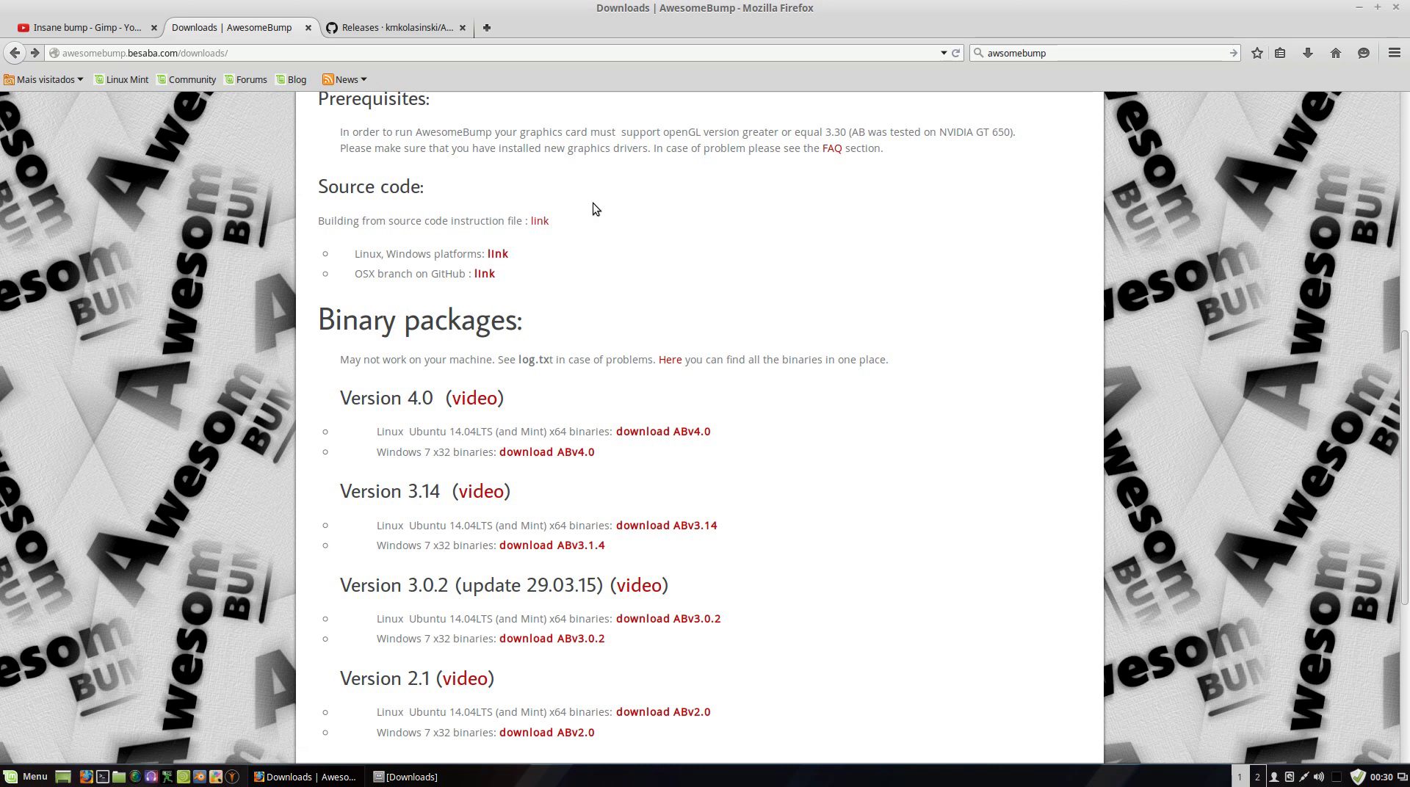
left_click(698, 433)
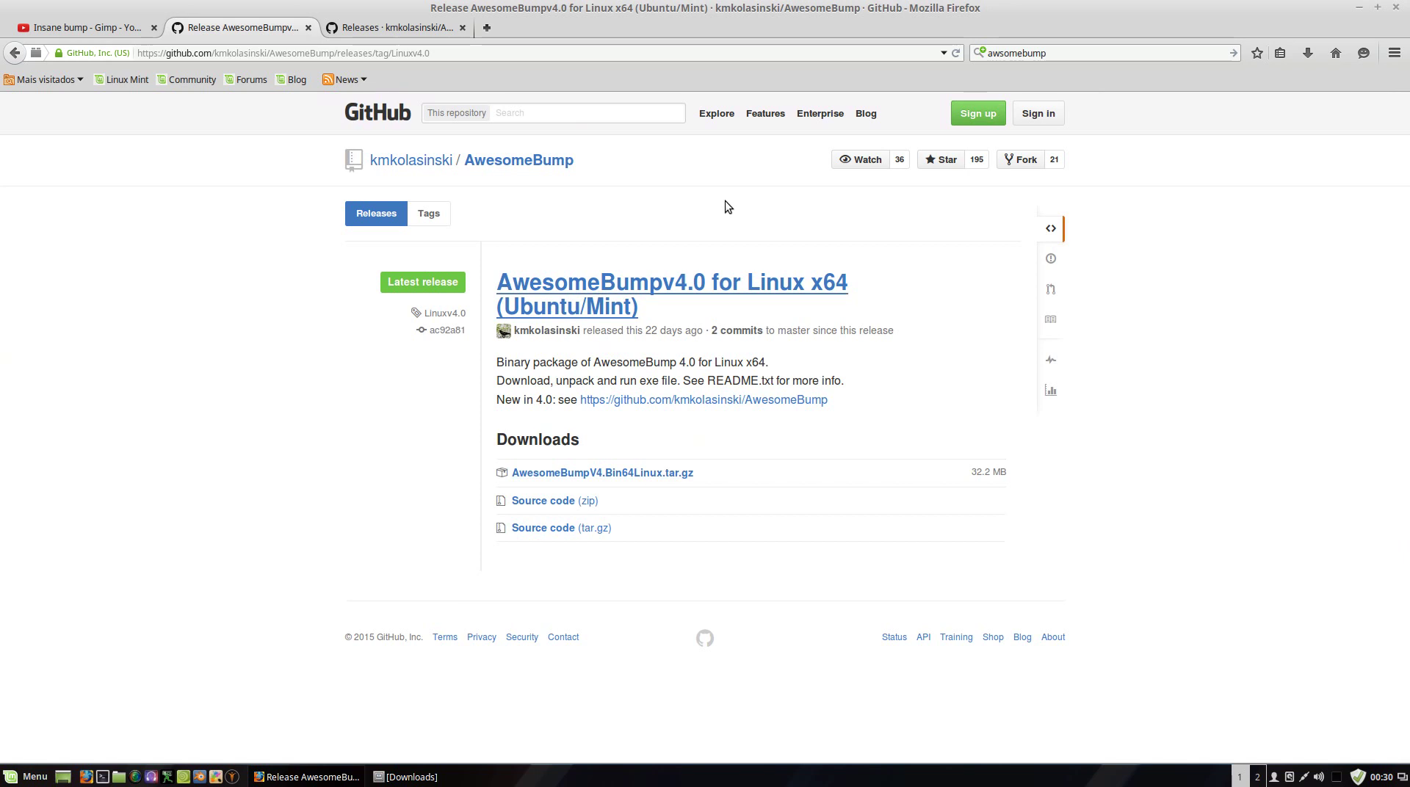
left_click(647, 474)
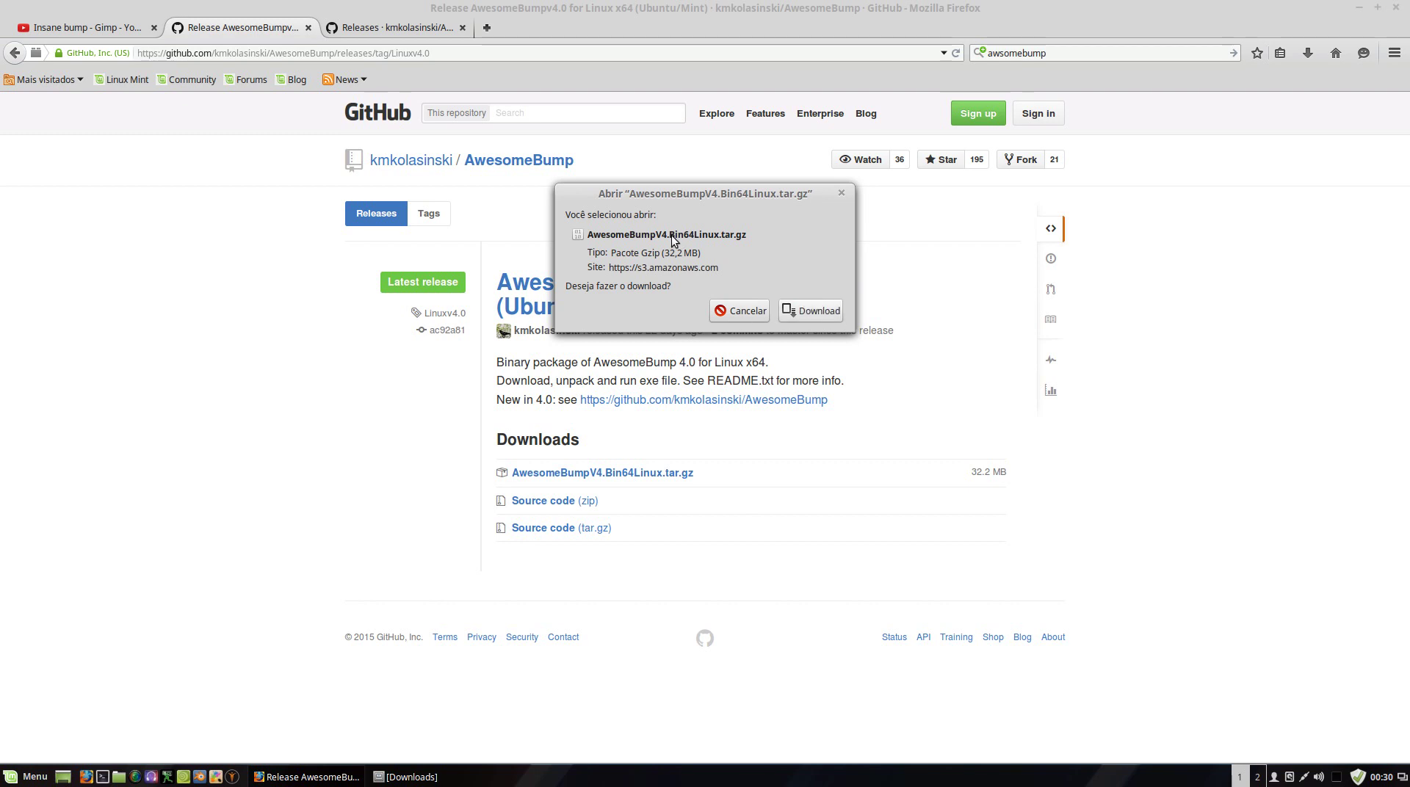
left_click(737, 310)
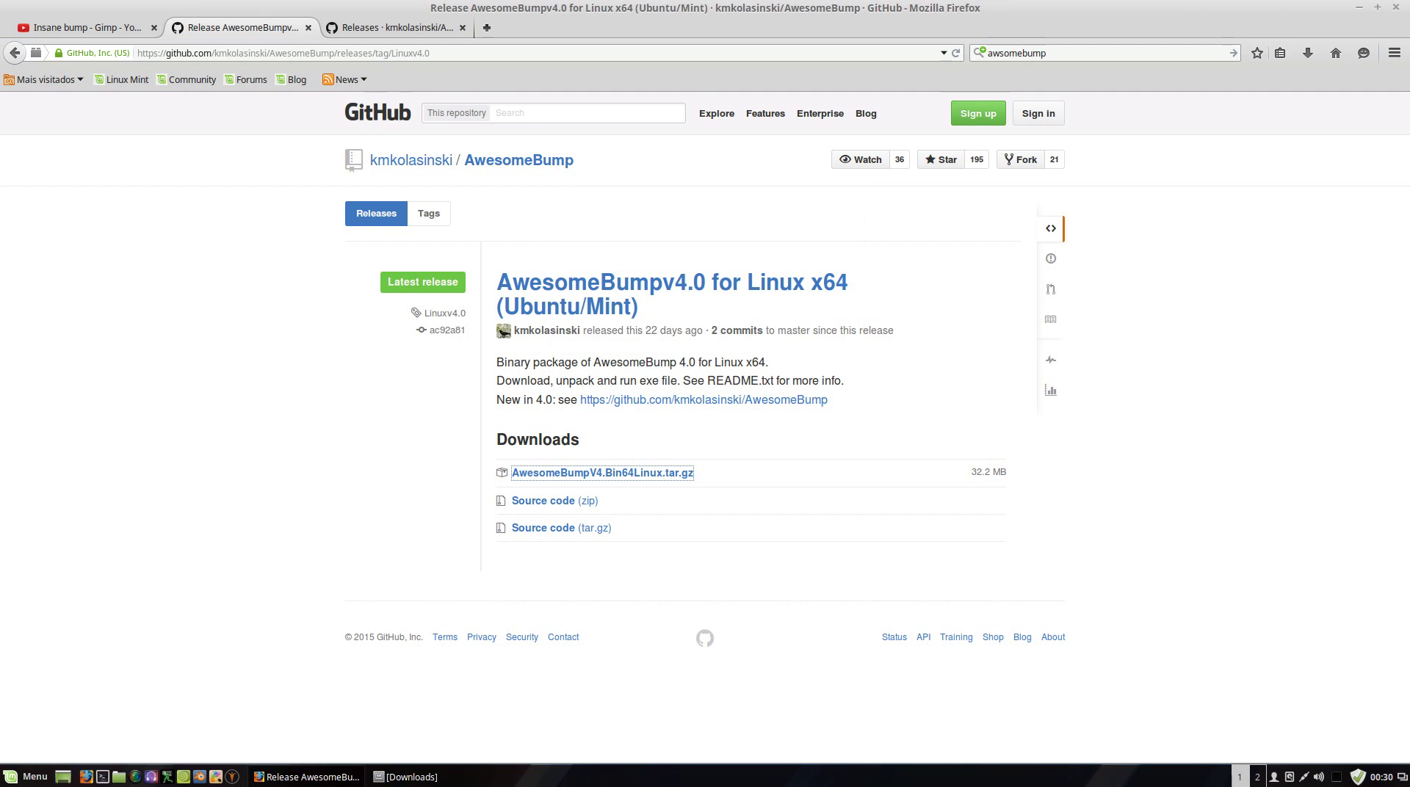
Step: Open the Downloads folder in the file manager and extract AwesomeBumpV4.Bin64Linux.tar.gz there
left_click(117, 776)
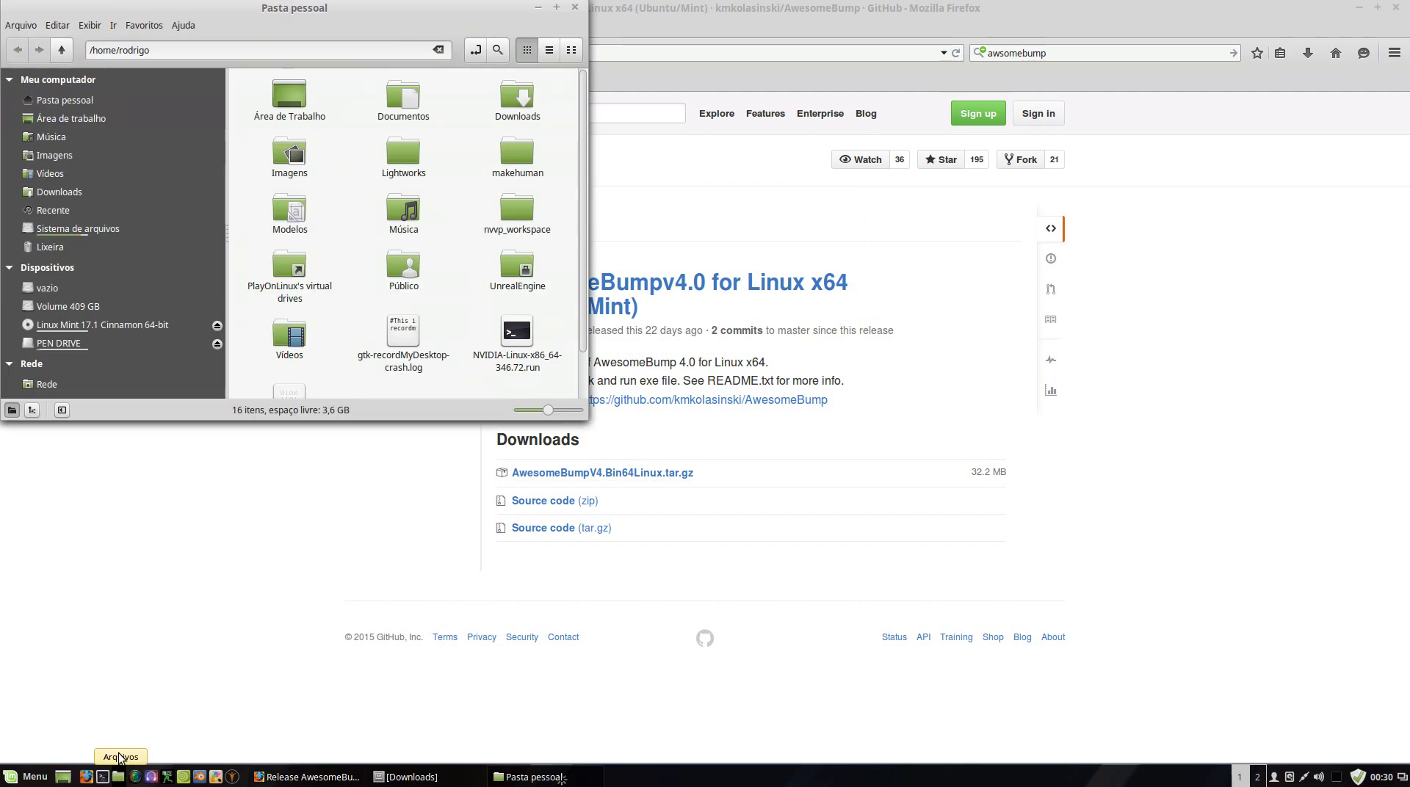
left_click(72, 193)
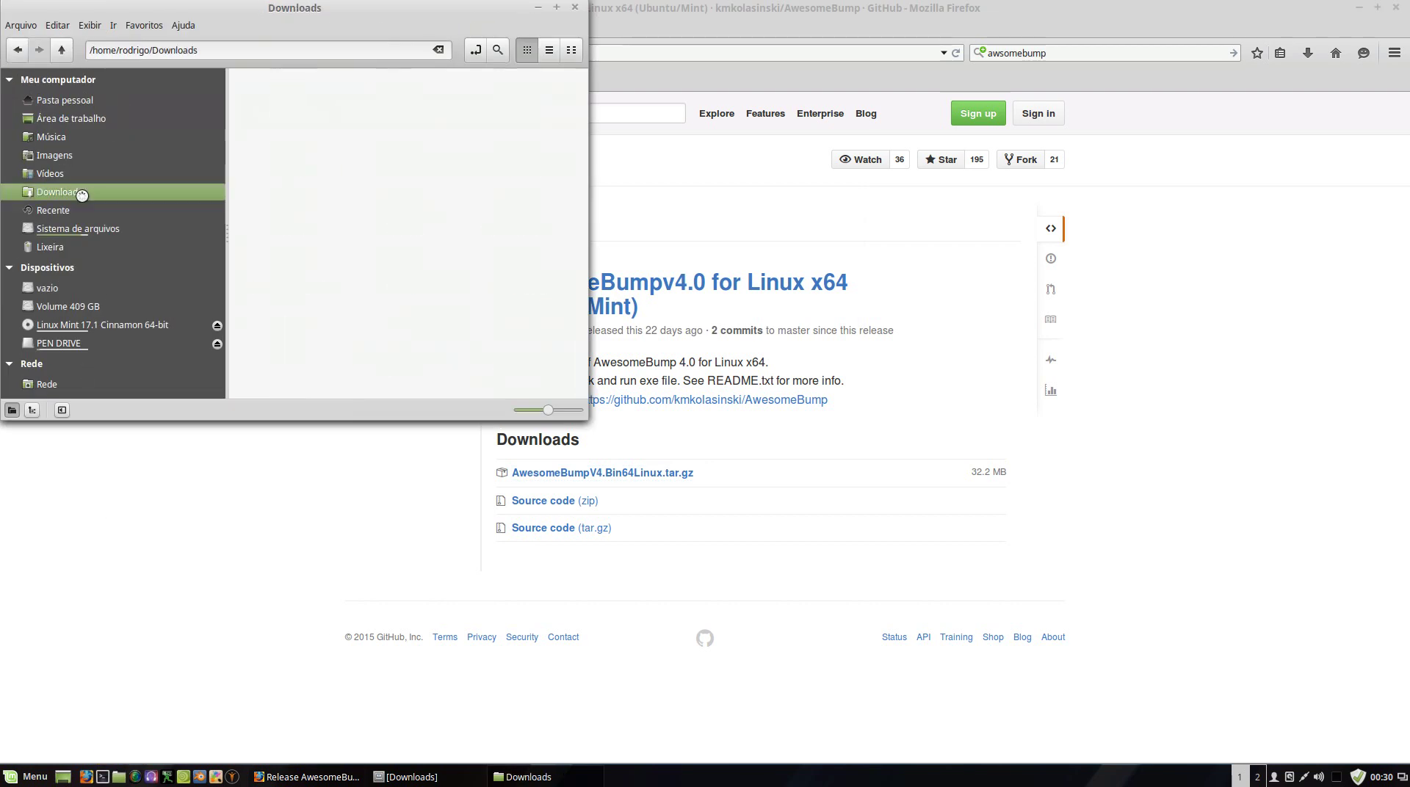
double_click(568, 14)
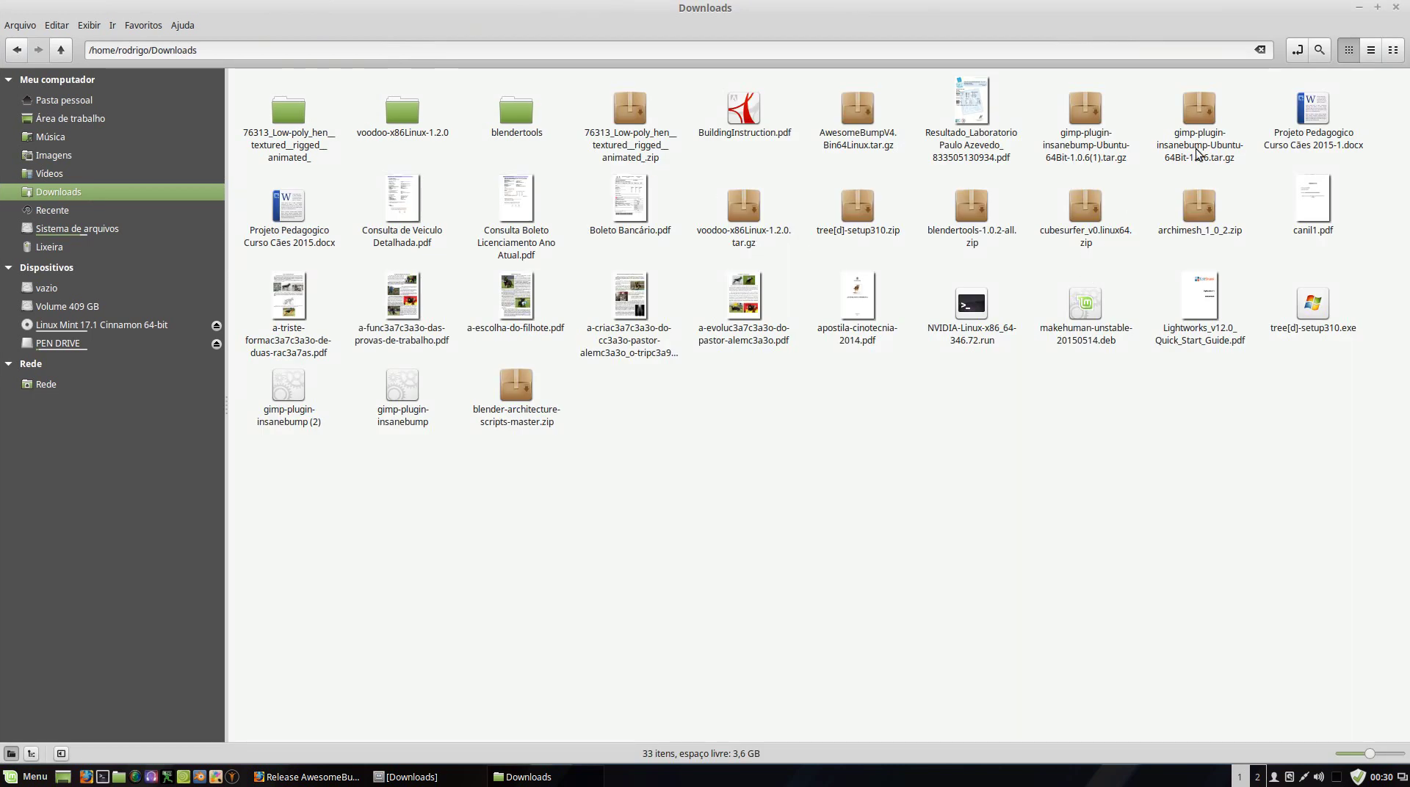
left_click(858, 135)
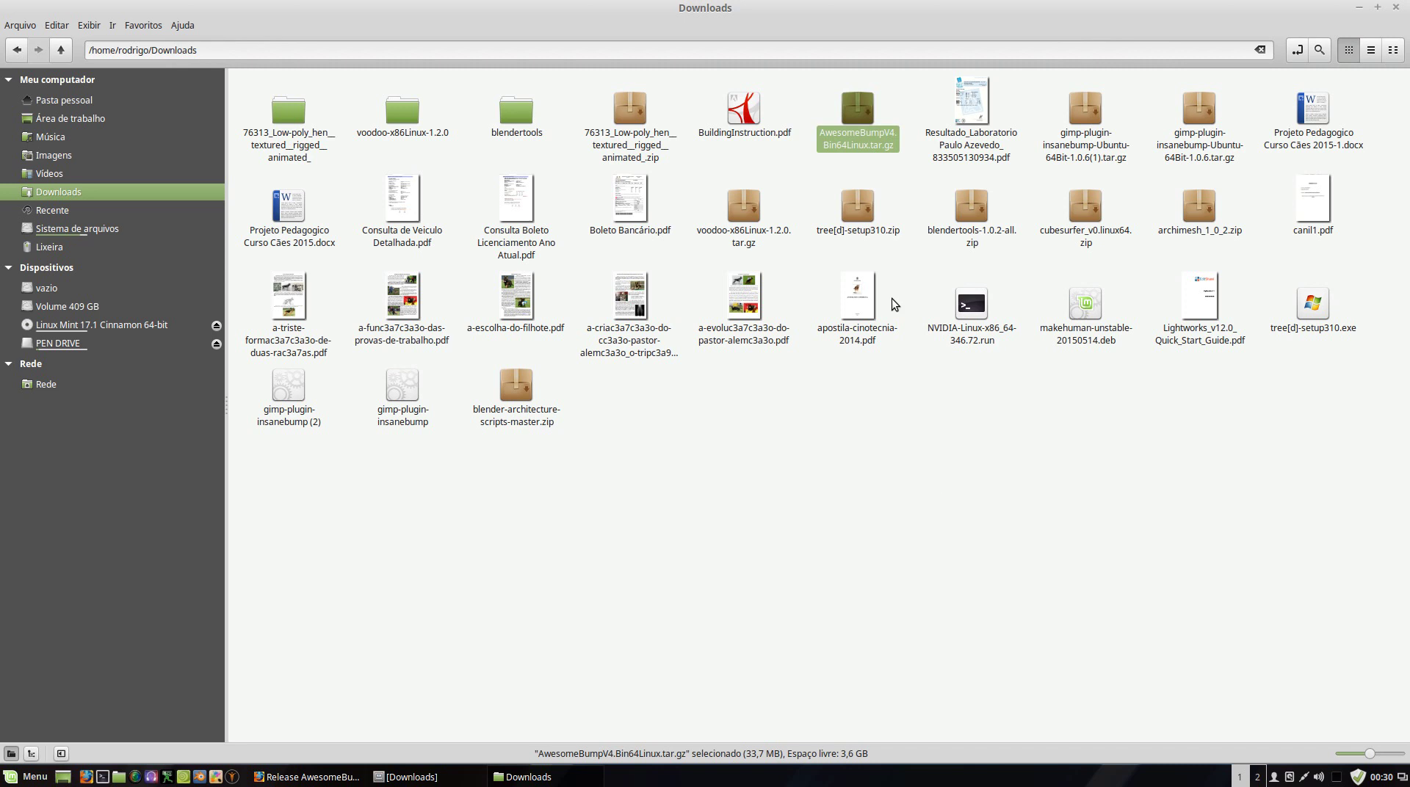
right_click(860, 113)
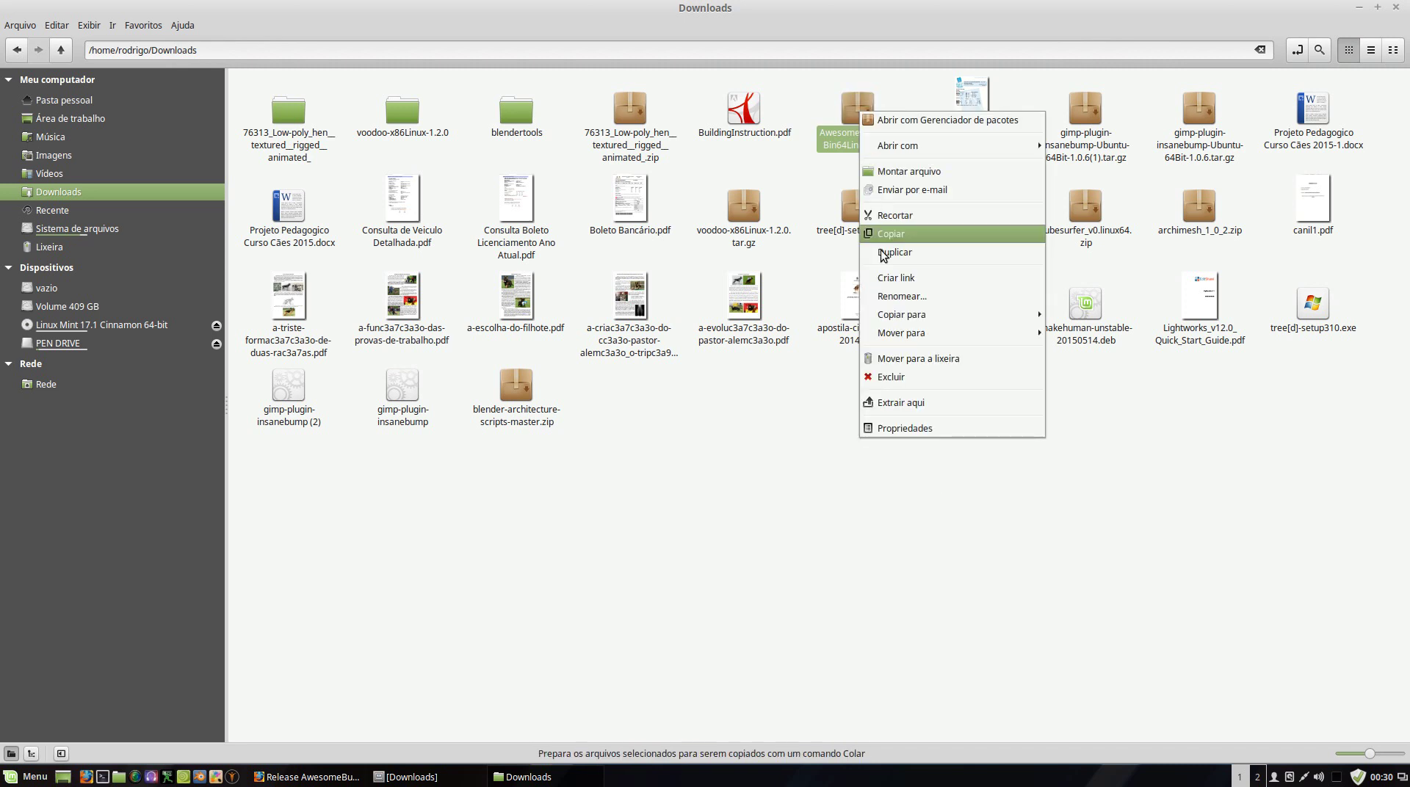
left_click(909, 402)
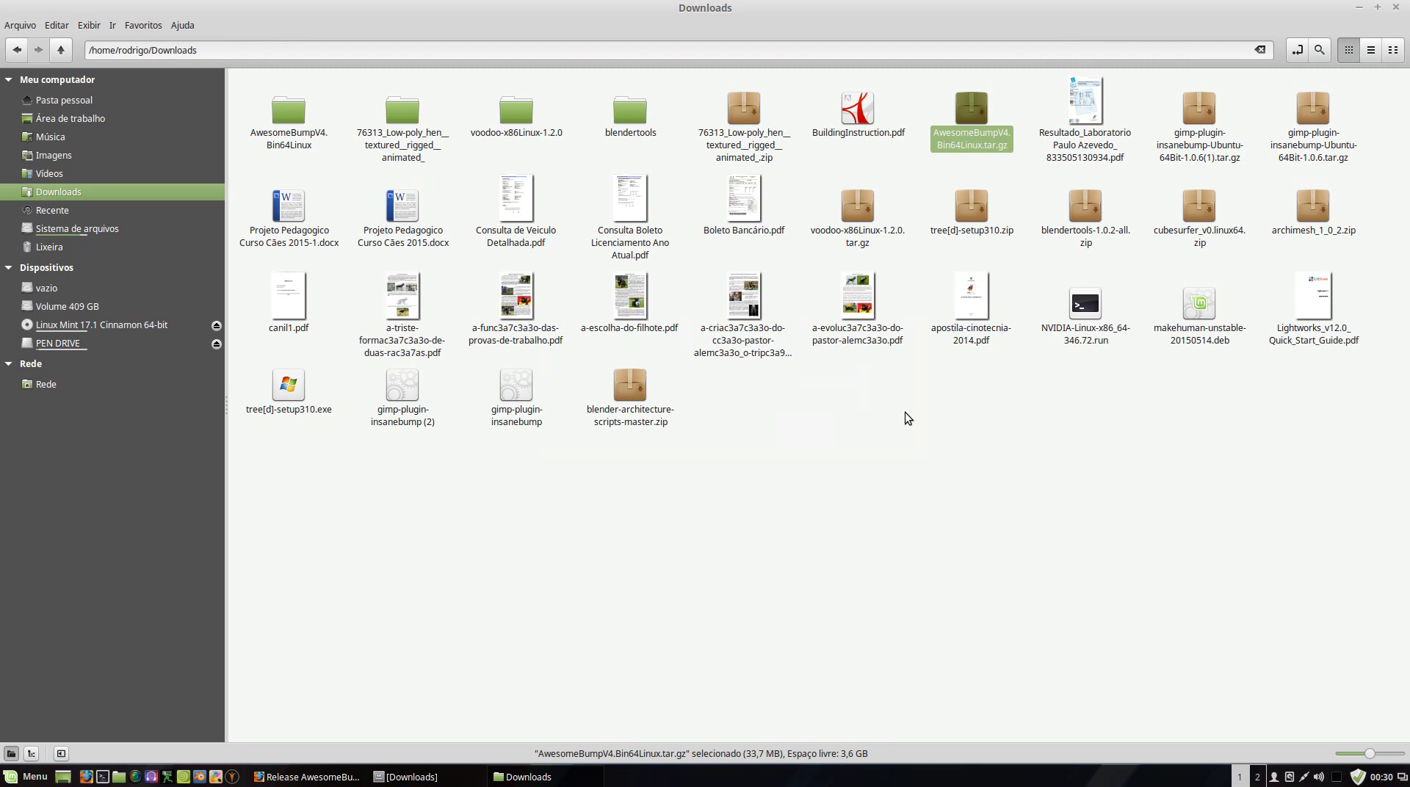
Step: Move the extracted AwesomeBumpV4.Bin64Linux folder from Downloads into the personal home folder
left_click(297, 120)
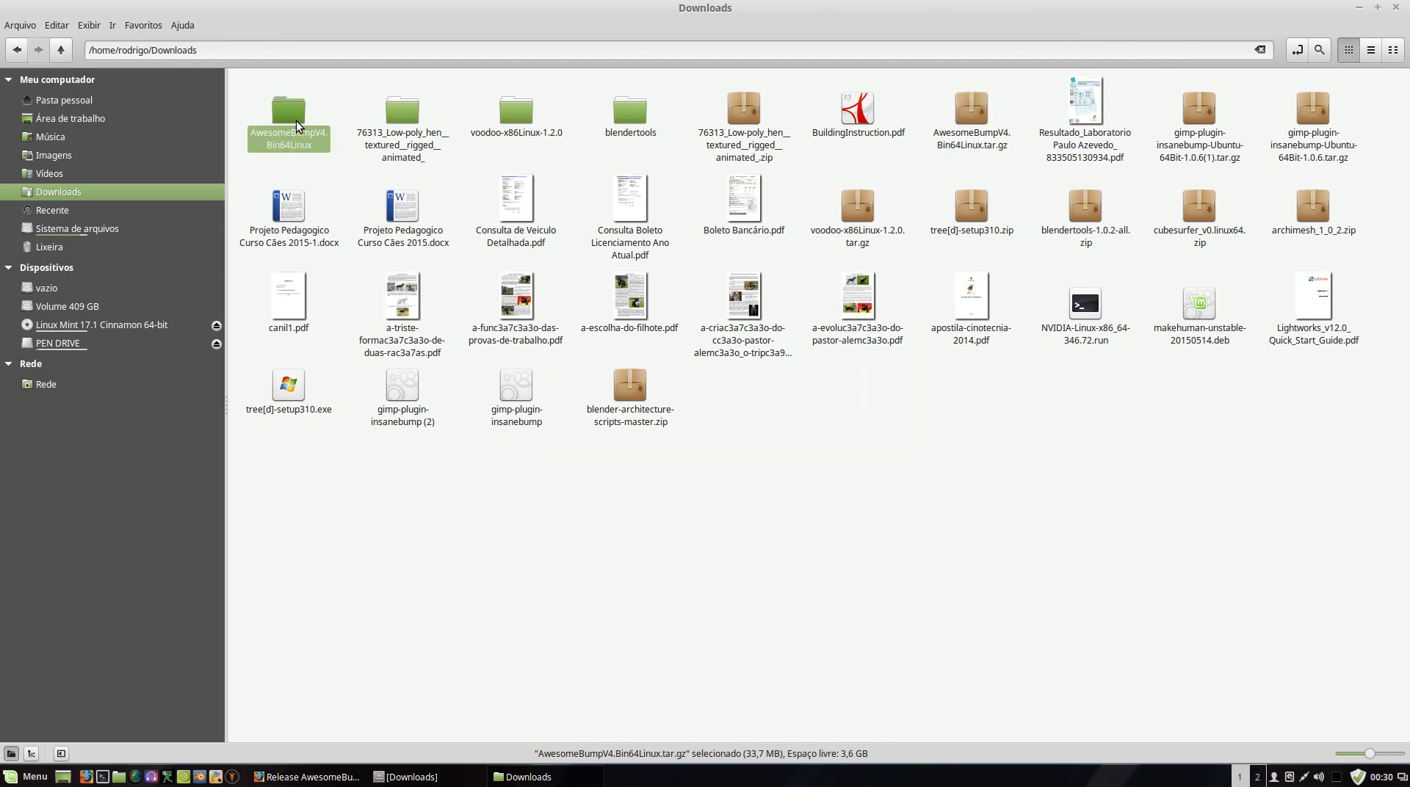
right_click(295, 122)
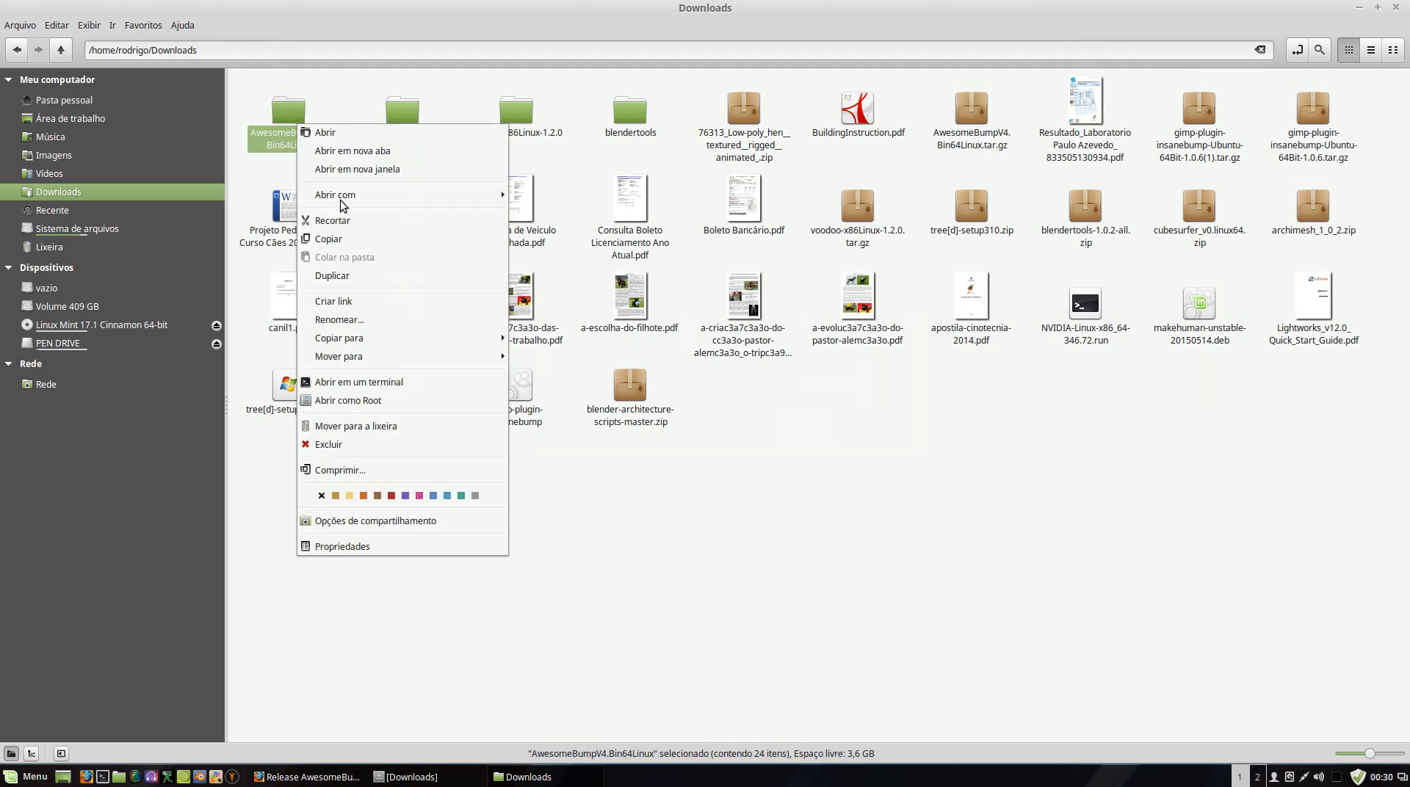
left_click(359, 221)
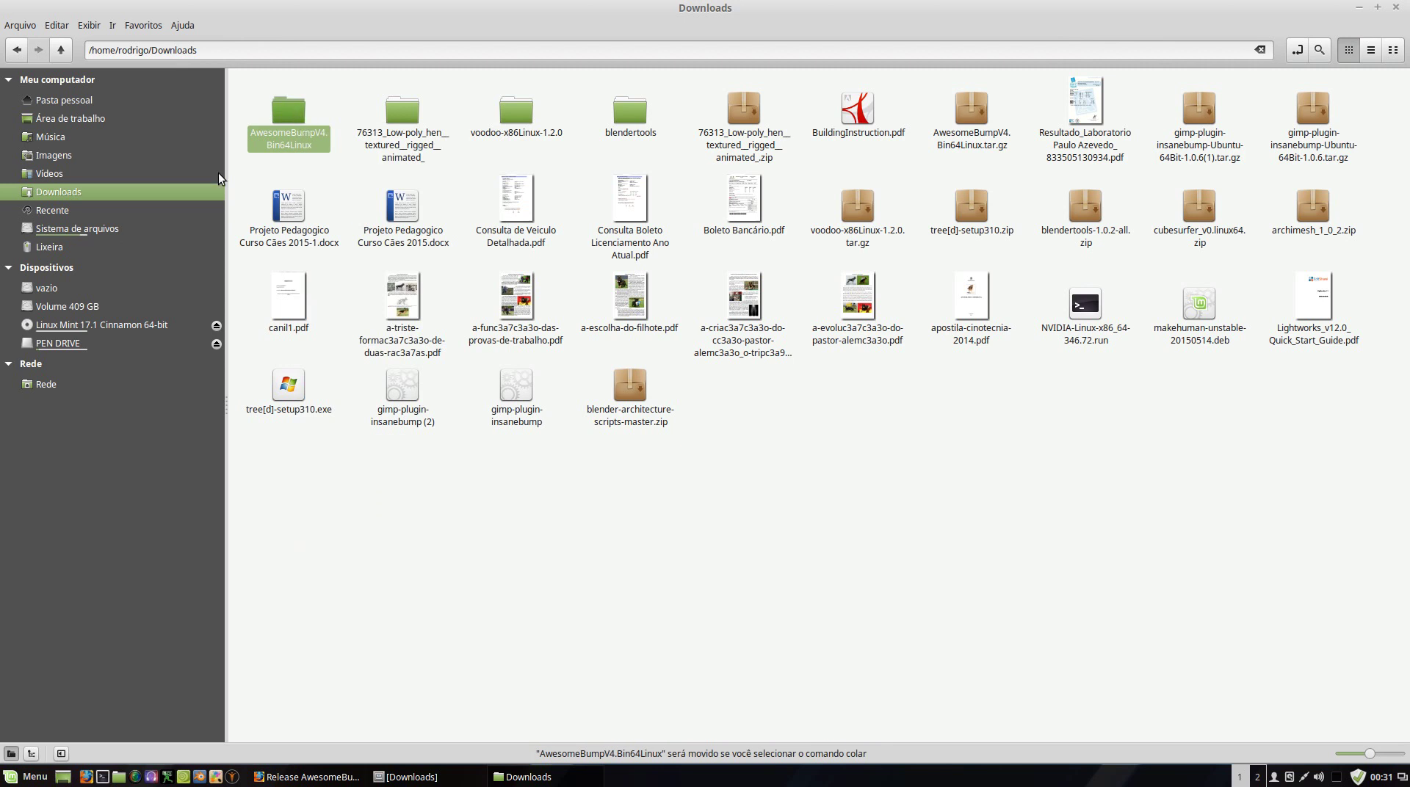
left_click(73, 101)
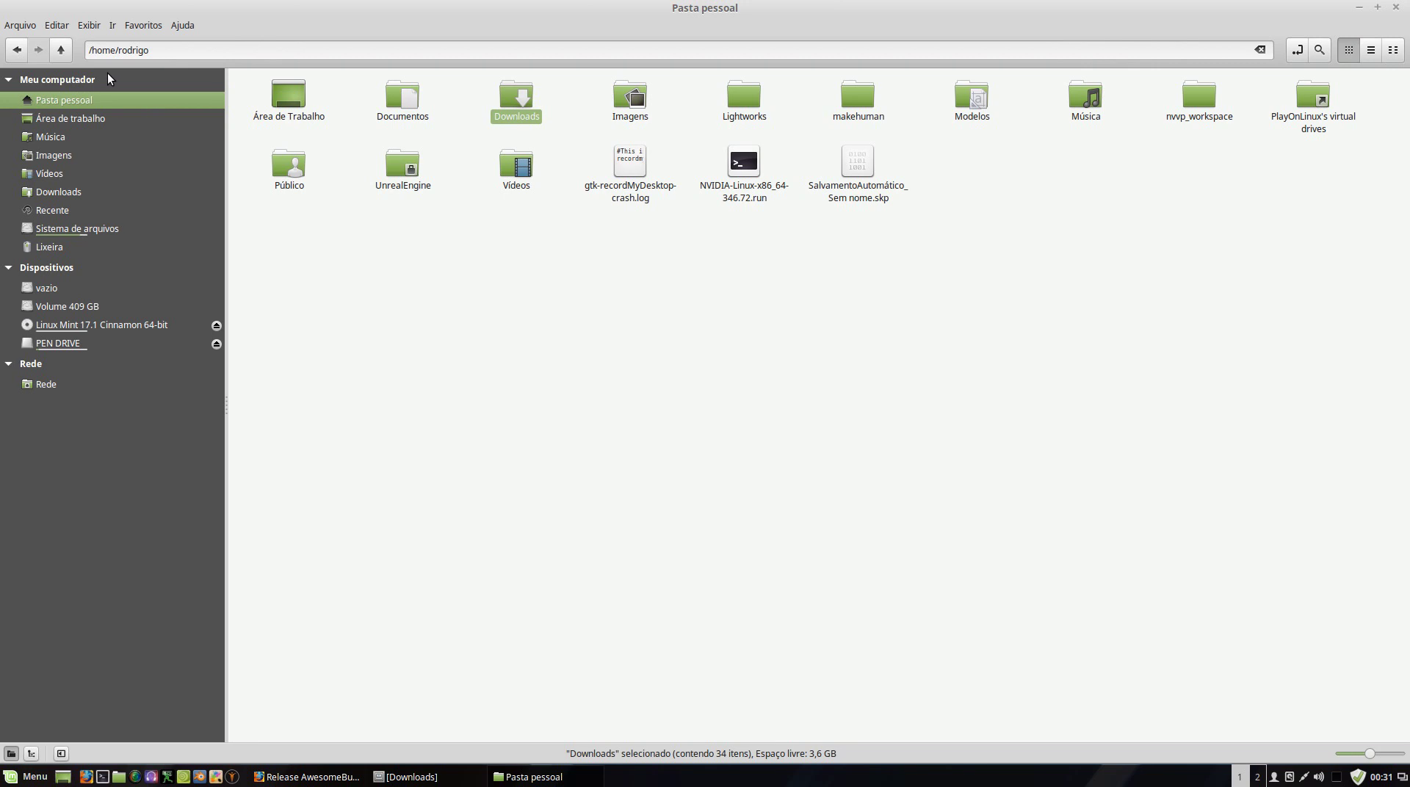
key("Return")
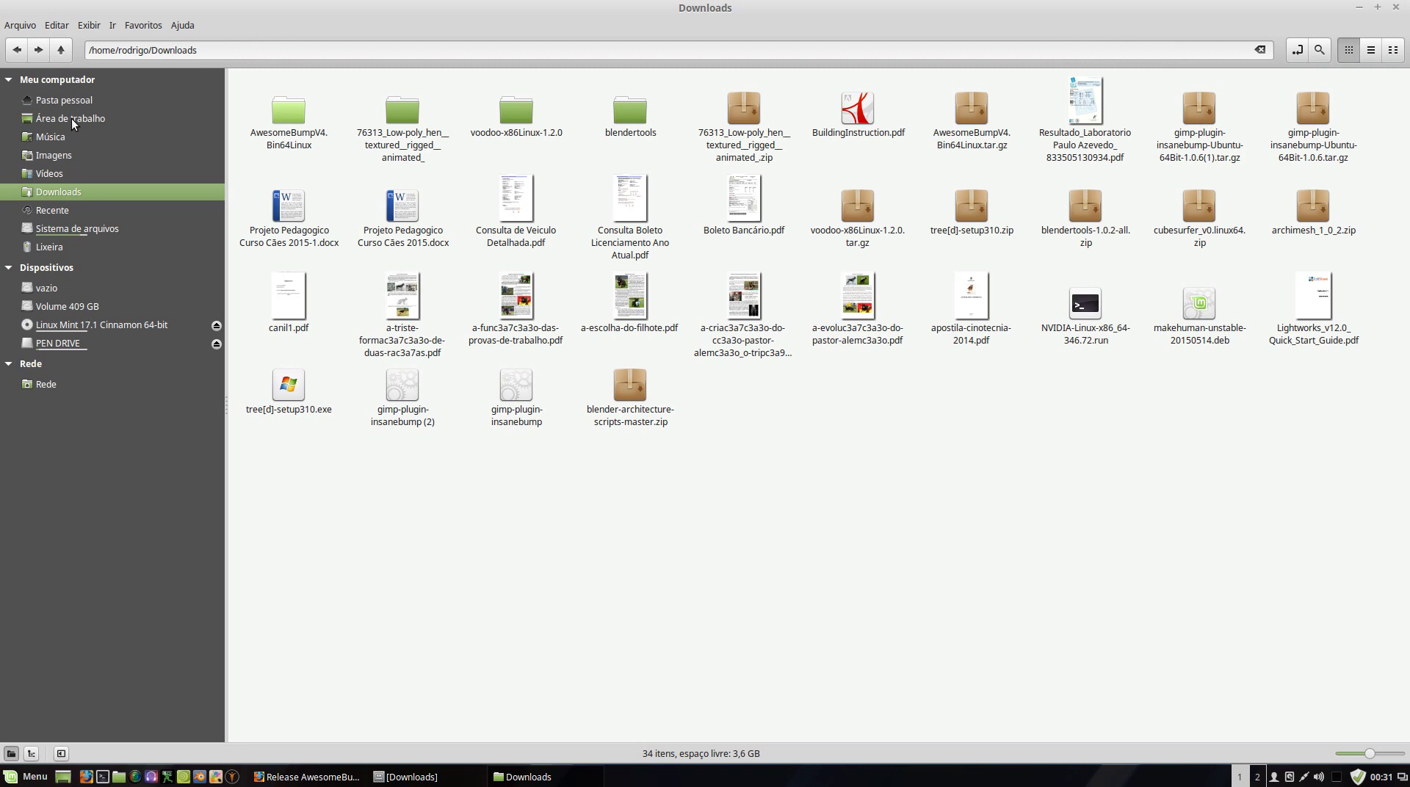
left_click(94, 231)
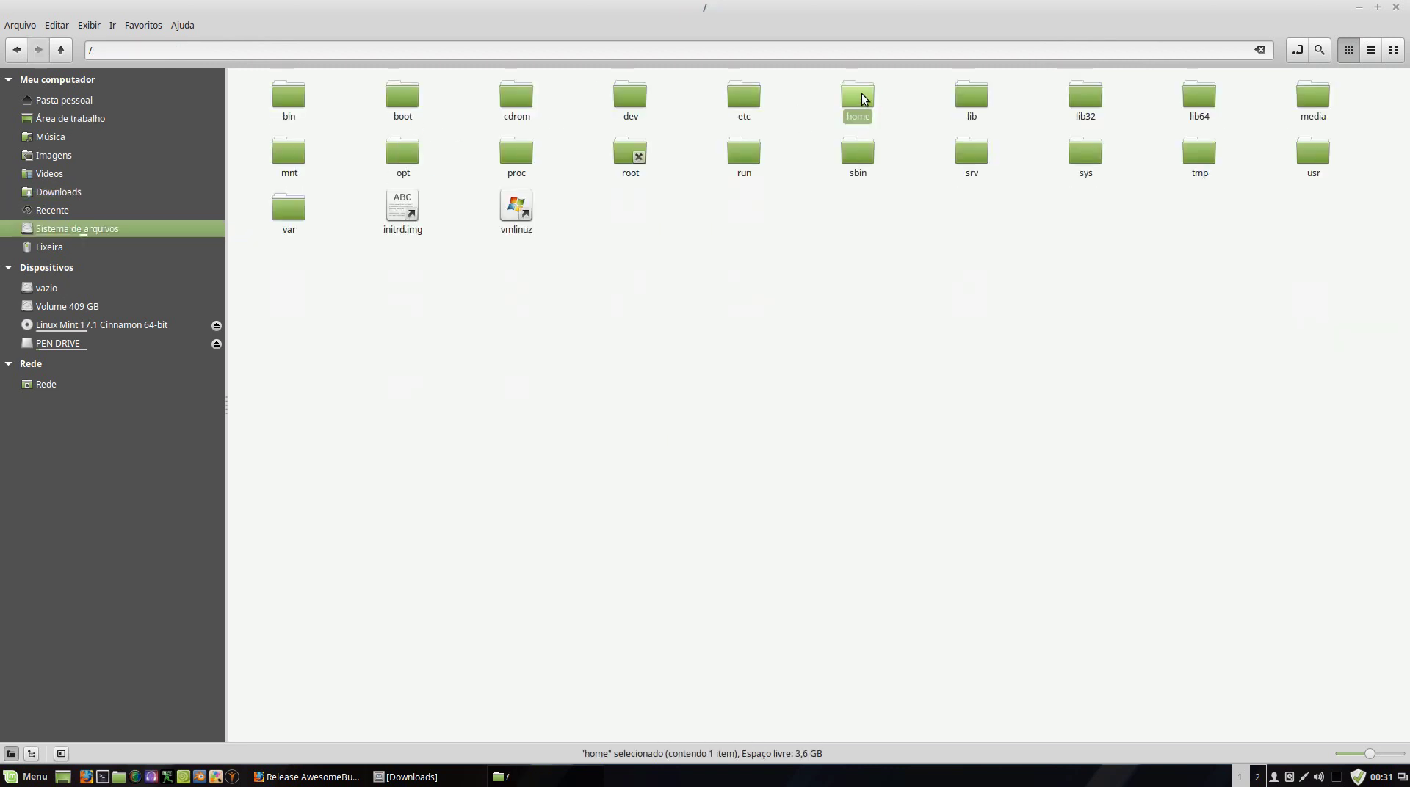
double_click(863, 99)
double_click(289, 96)
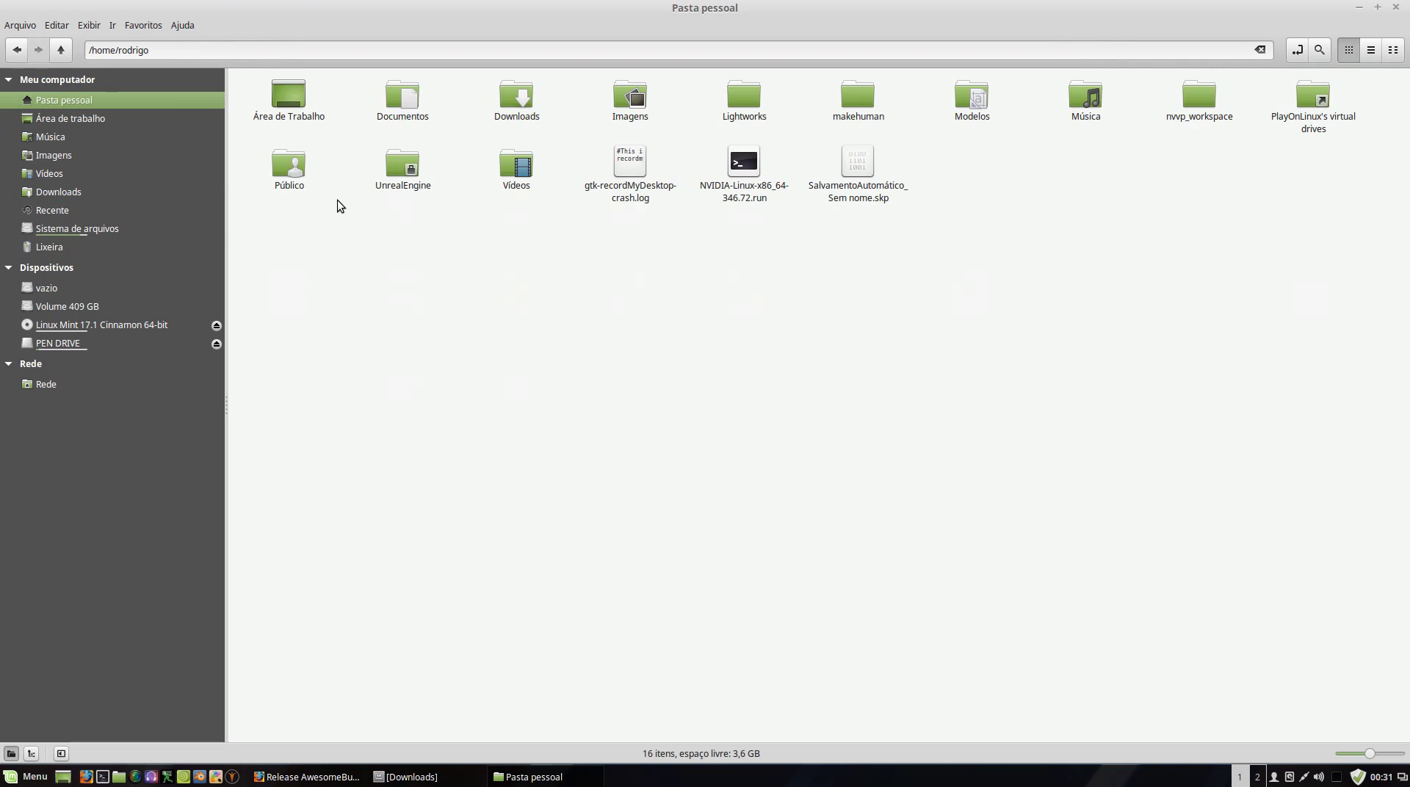
right_click(676, 288)
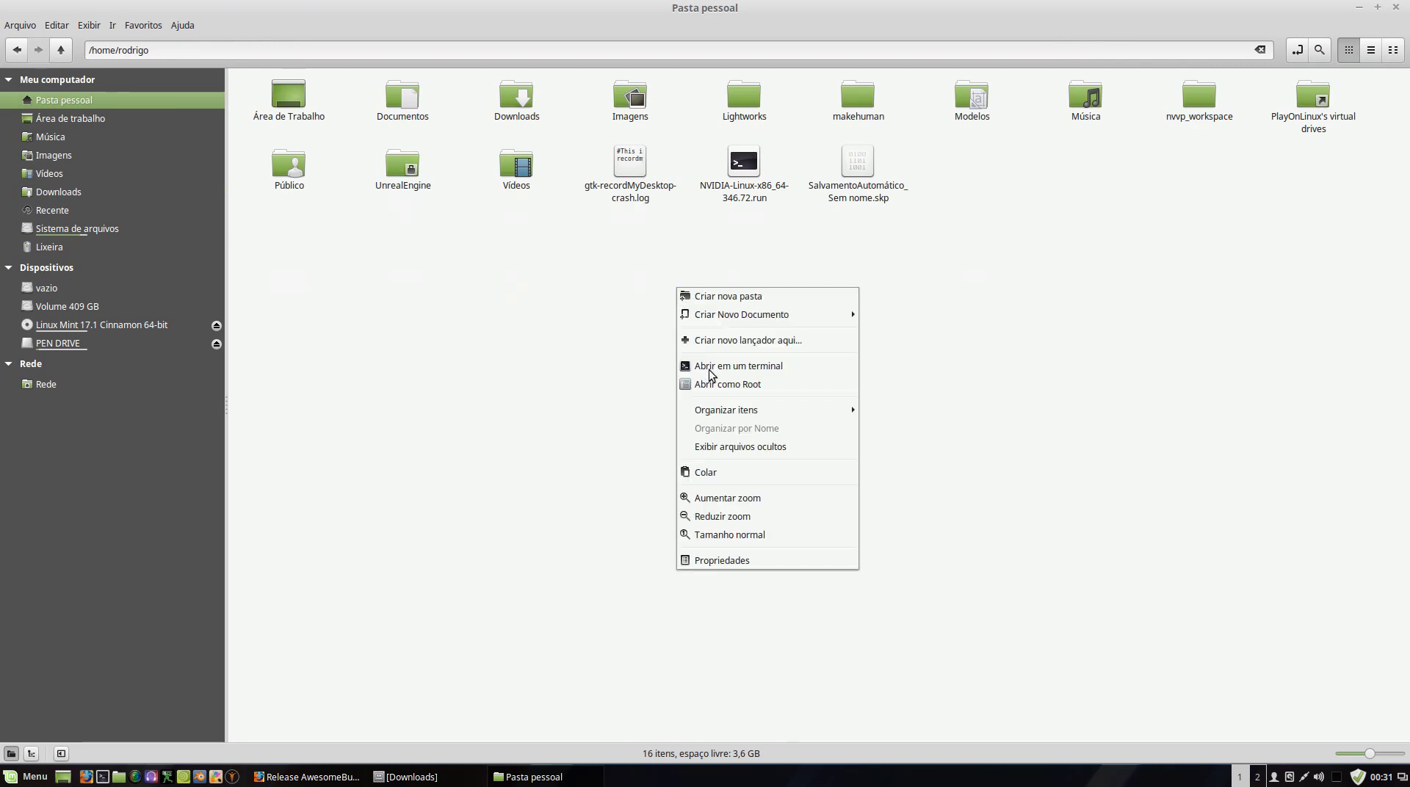
left_click(722, 475)
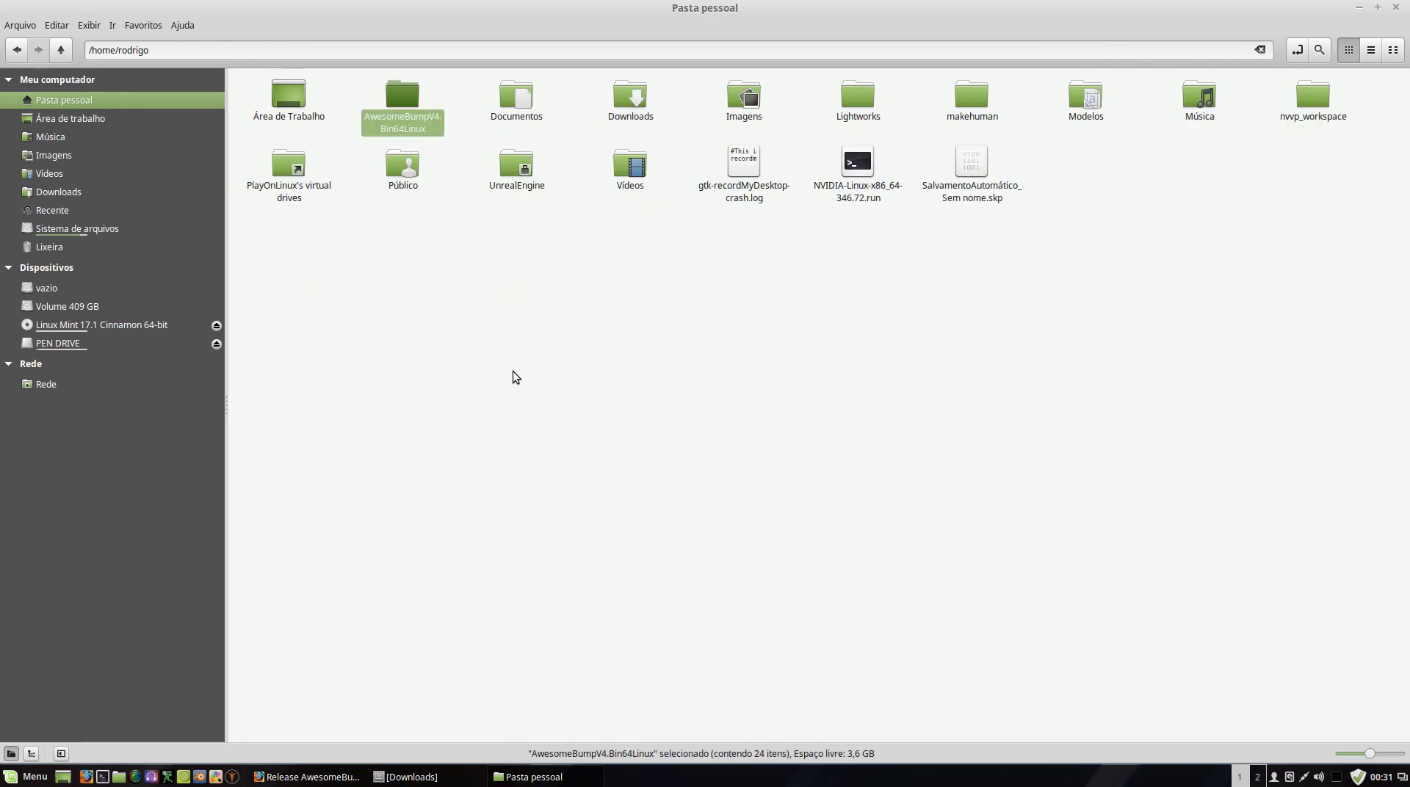
Step: Open the AwesomeBumpV4.Bin64Linux folder and check the AwesomeBump file's properties for permission to execute as a program
double_click(416, 128)
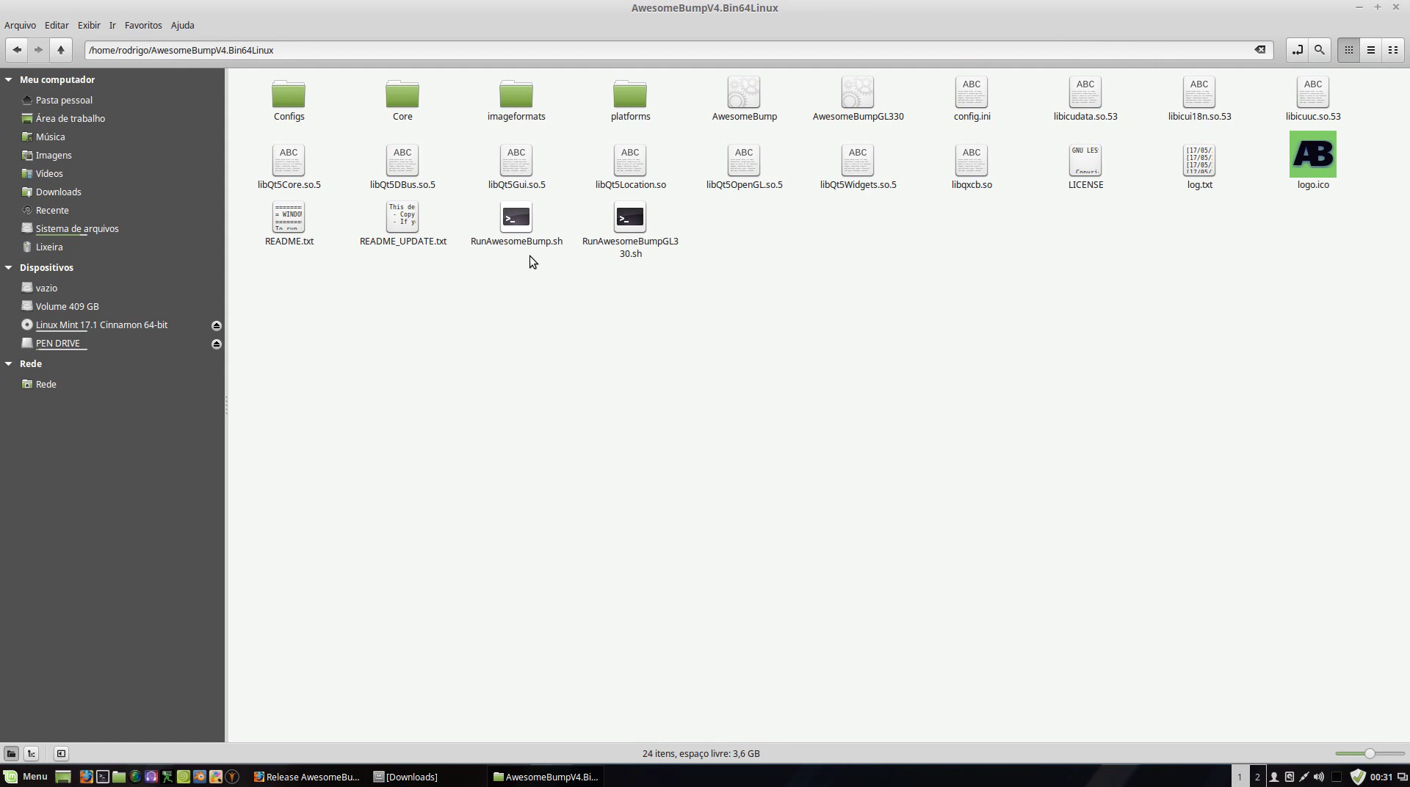
left_click(516, 219)
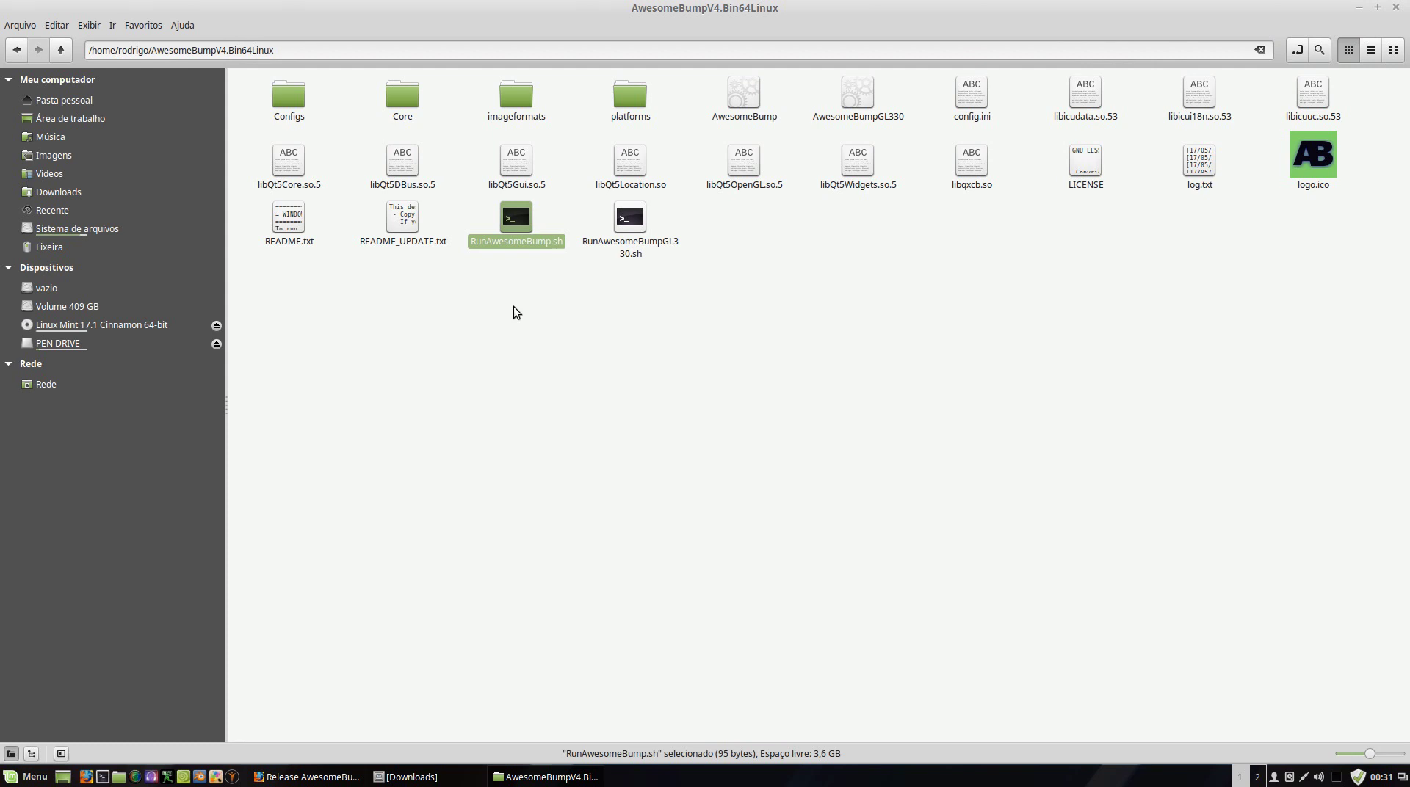
left_click(753, 86)
right_click(754, 86)
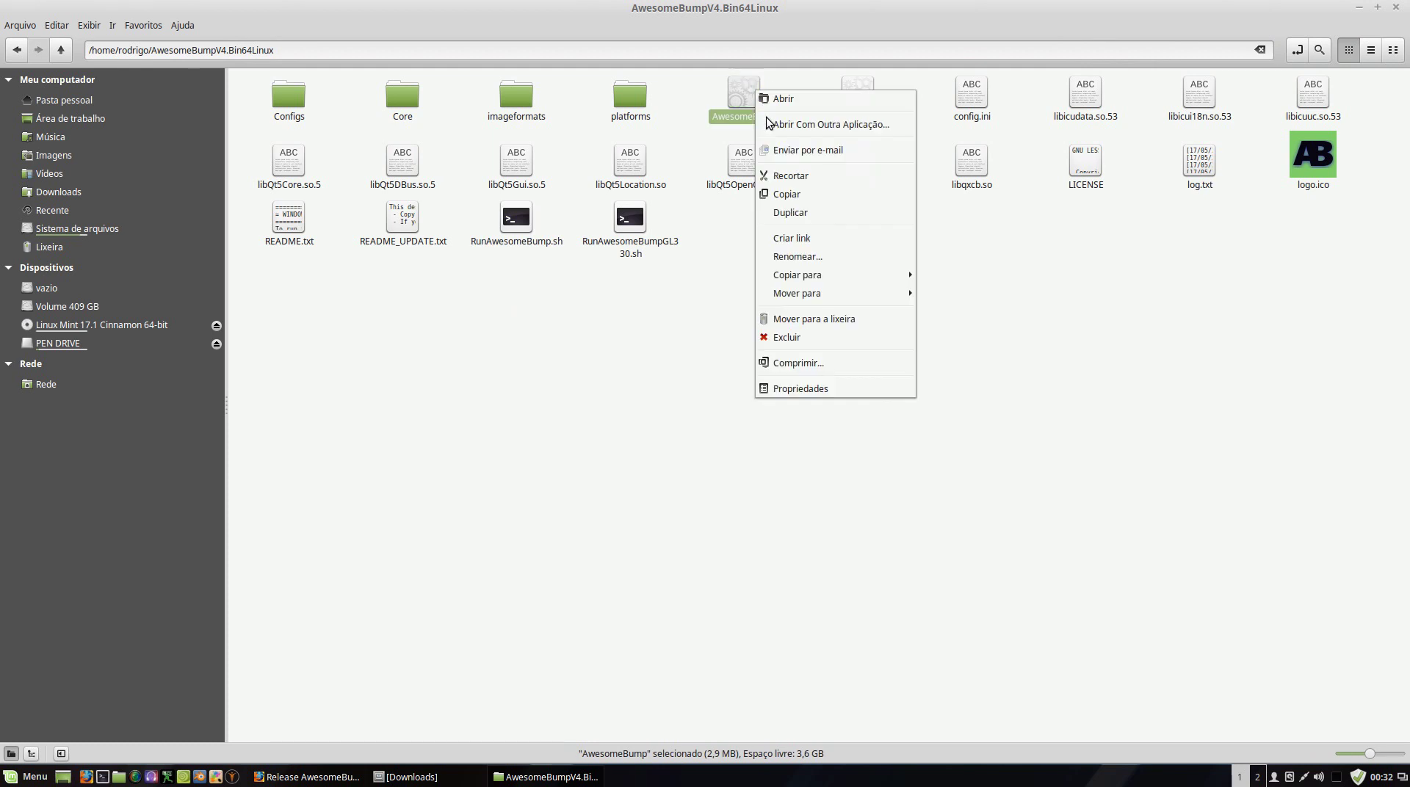
left_click(804, 387)
left_click(502, 210)
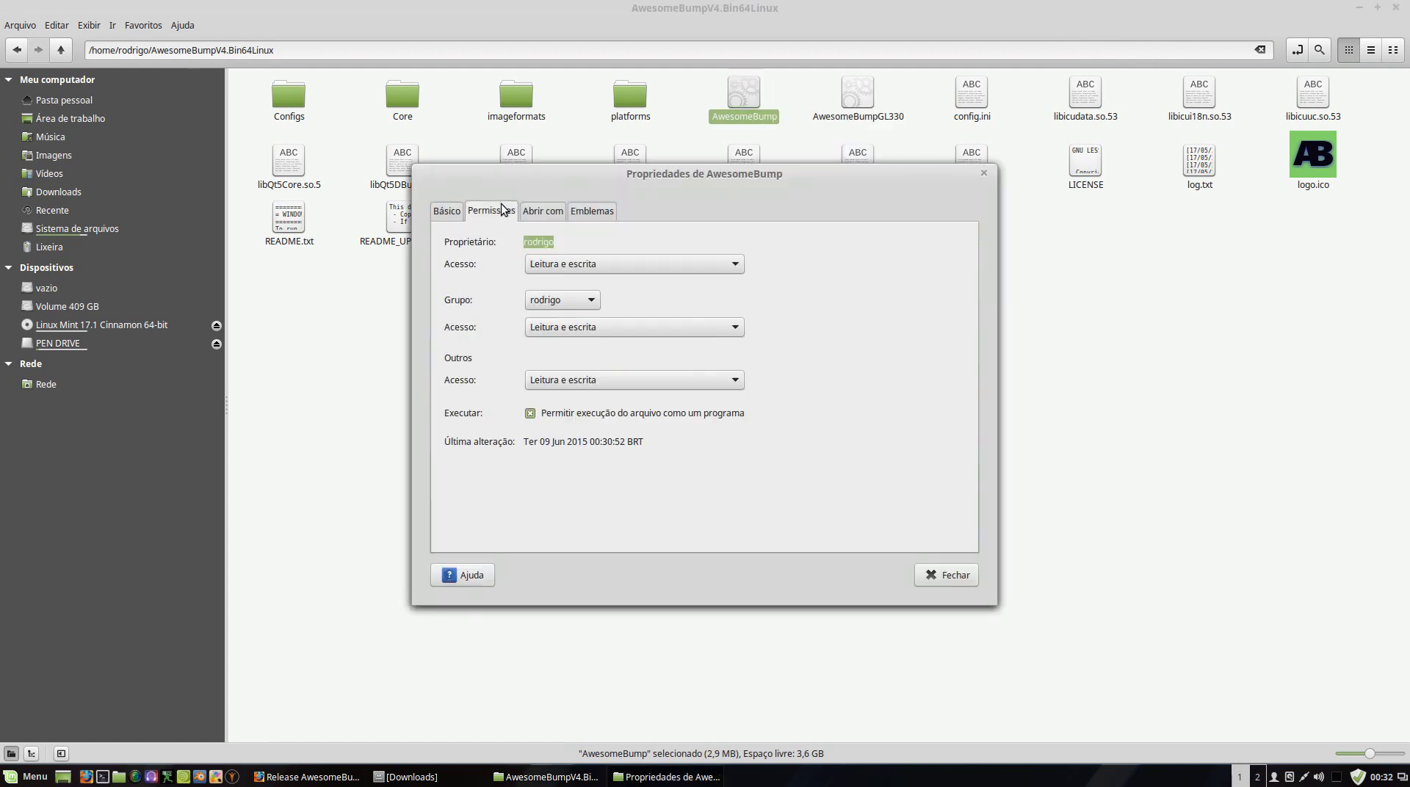
left_click(948, 579)
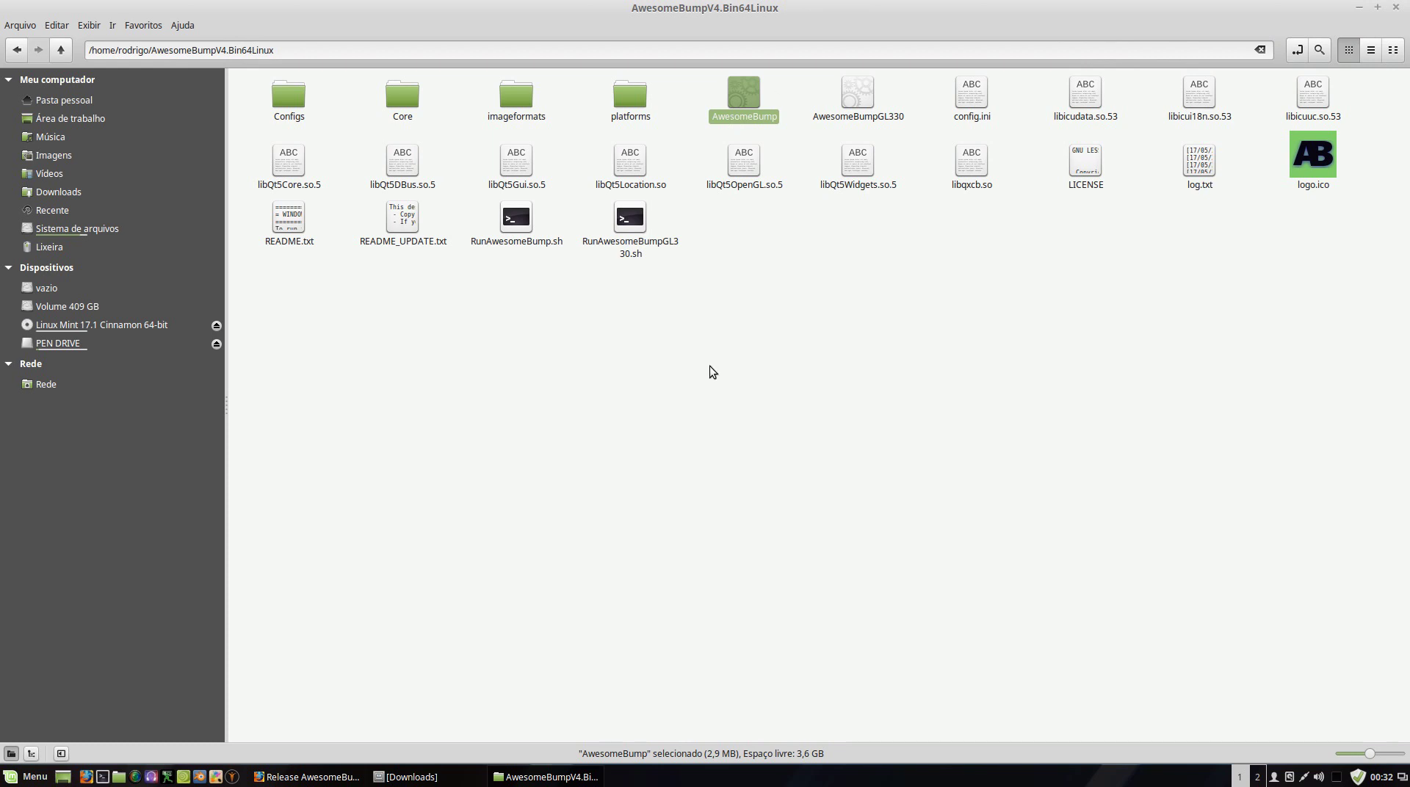
Step: Open a terminal and change to the AwesomeBumpV4.Bin64Linux folder, using cd with the folder path copied from the file manager
left_click(102, 776)
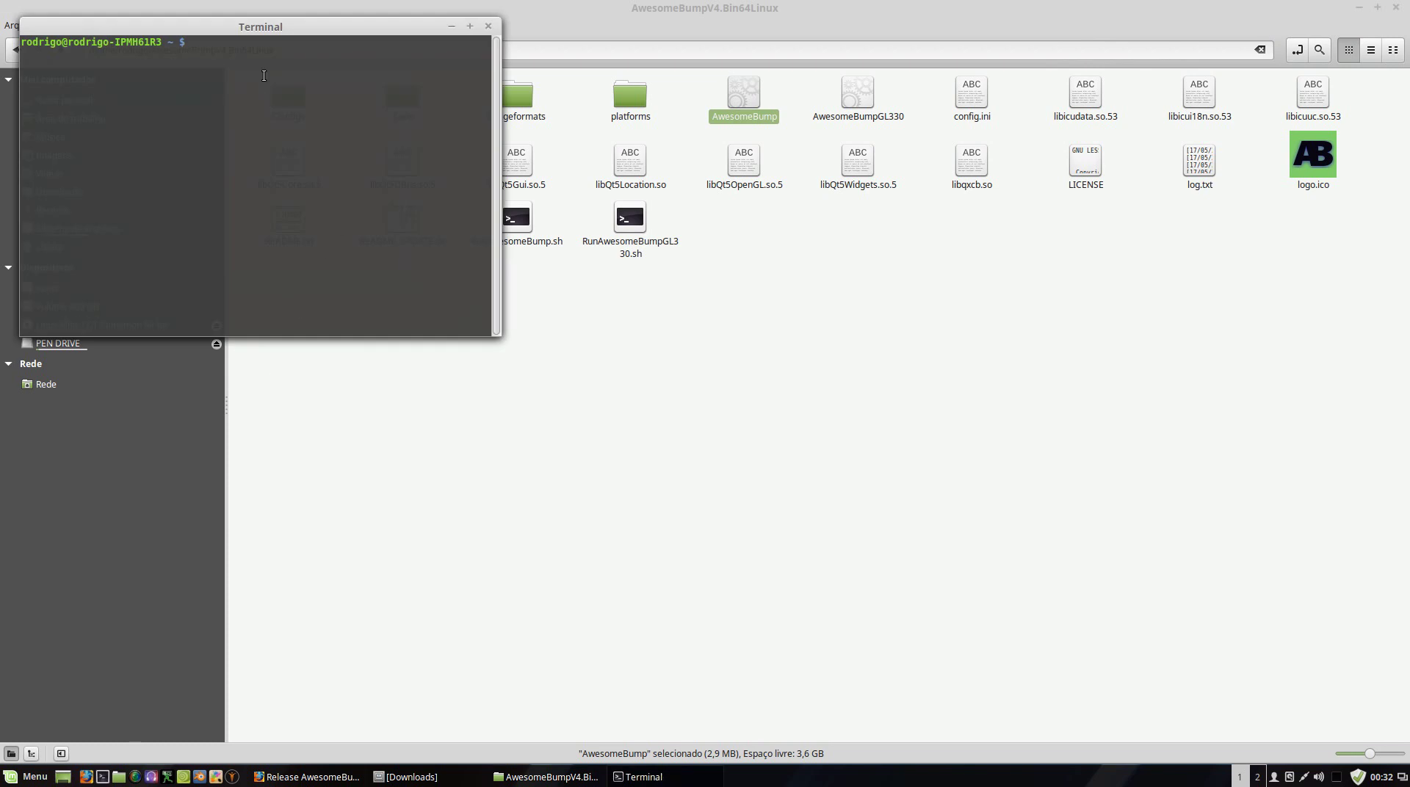
left_click_drag(251, 25, 344, 332)
type("cd")
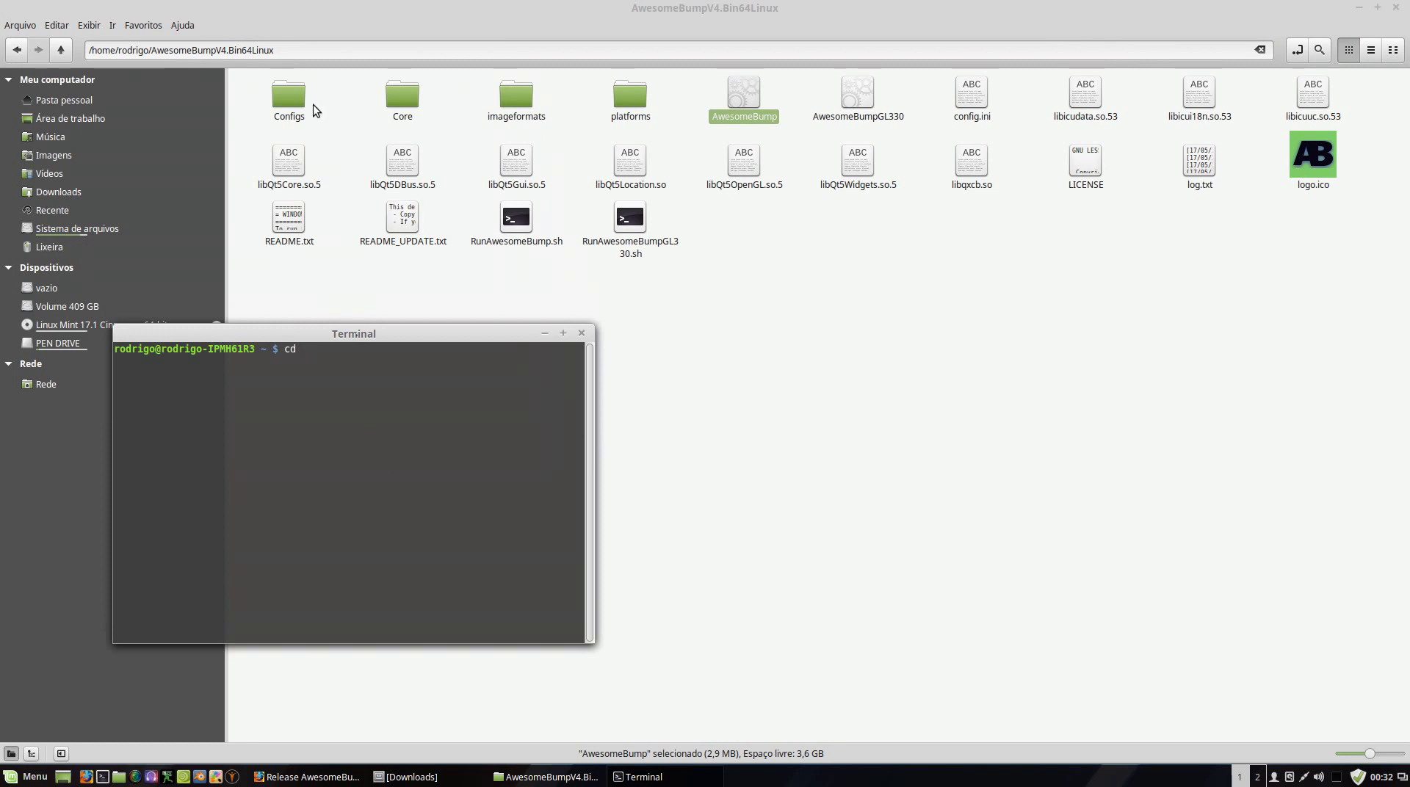
left_click(187, 48)
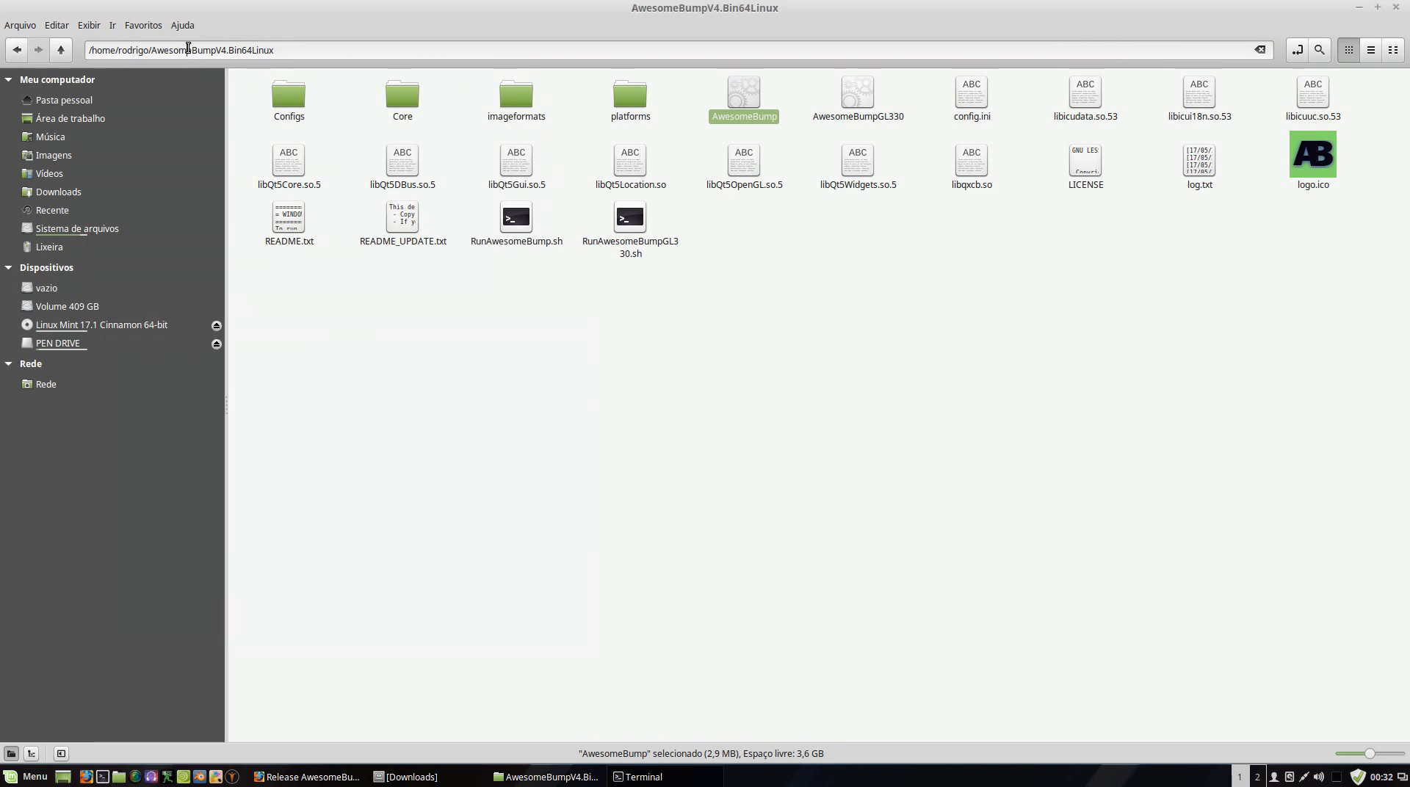
double_click(189, 48)
right_click(188, 49)
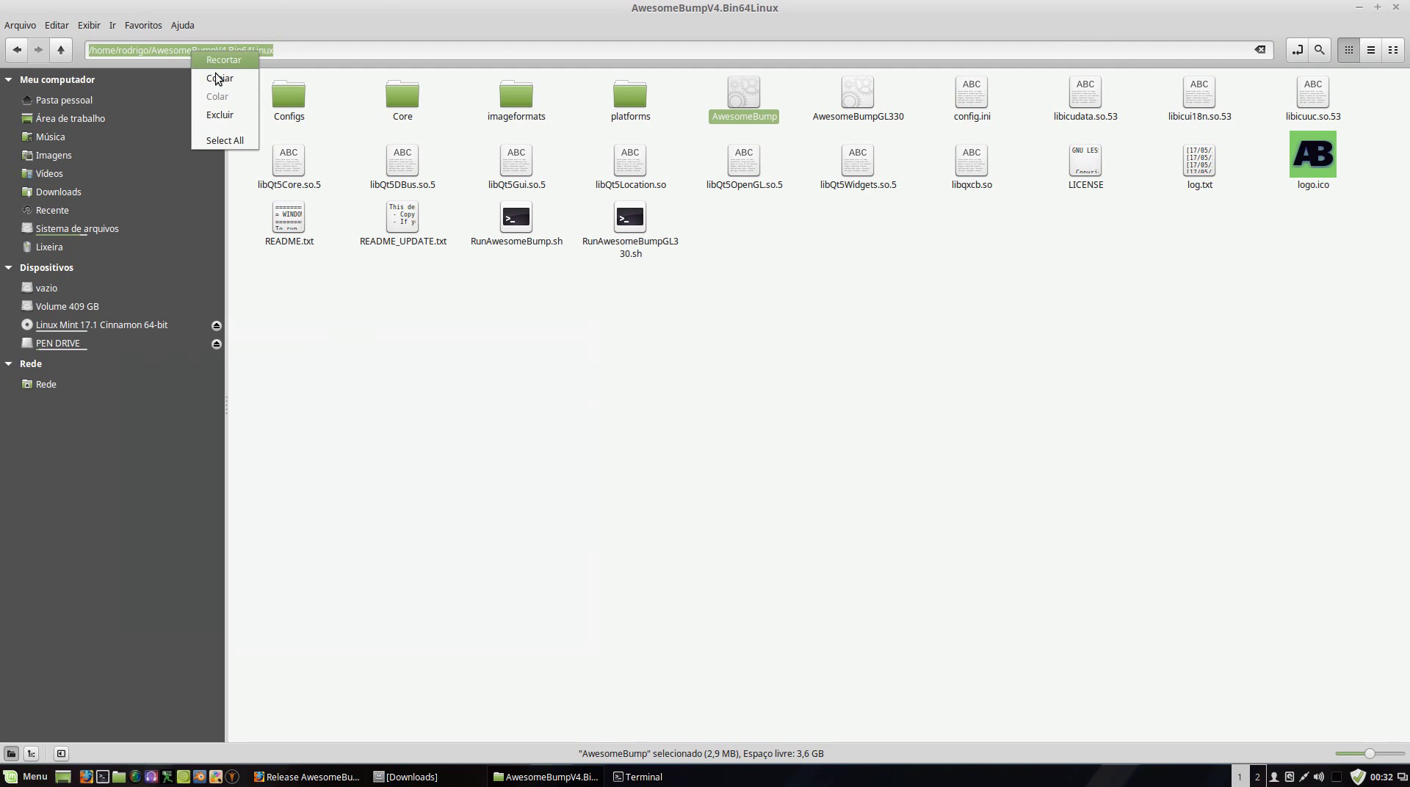
left_click(220, 138)
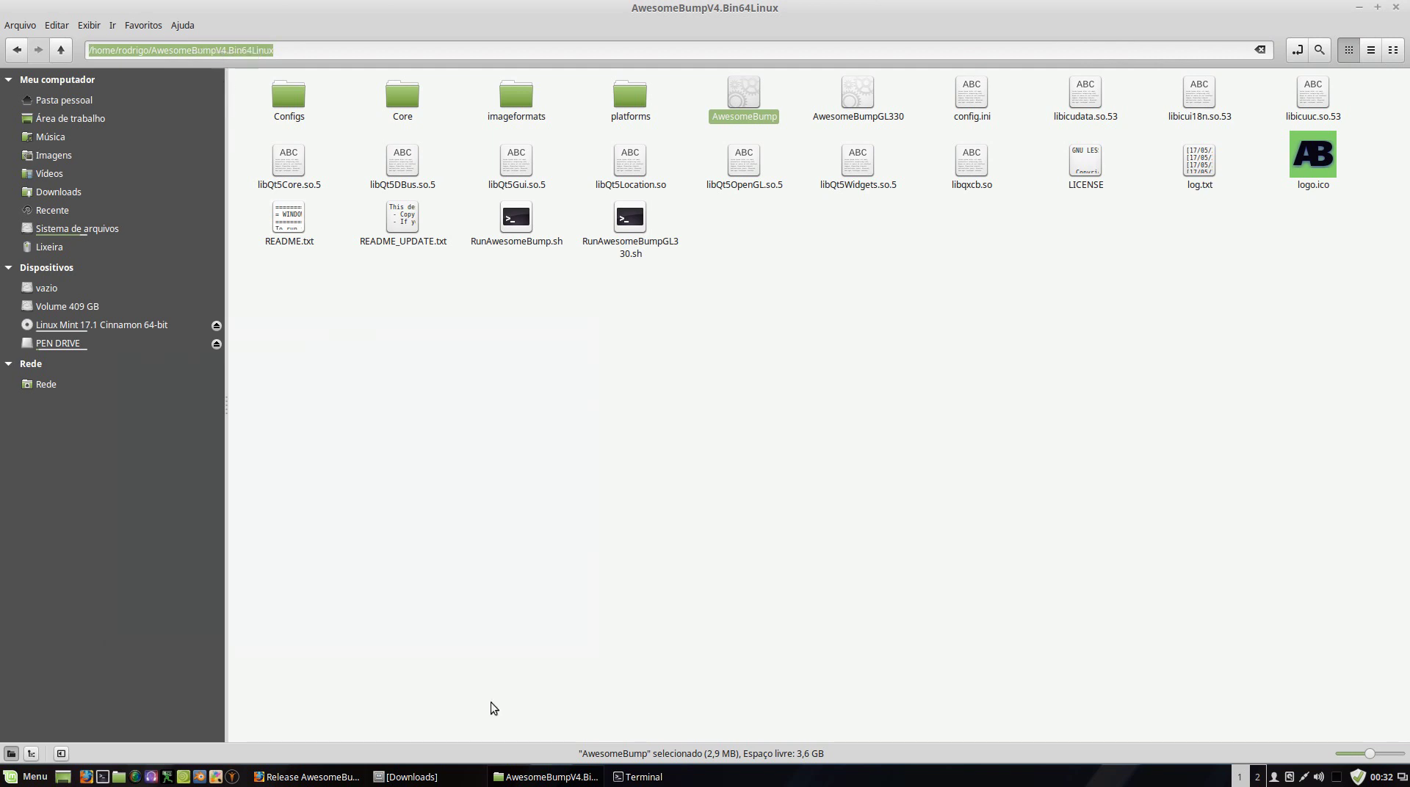
left_click(638, 777)
right_click(341, 372)
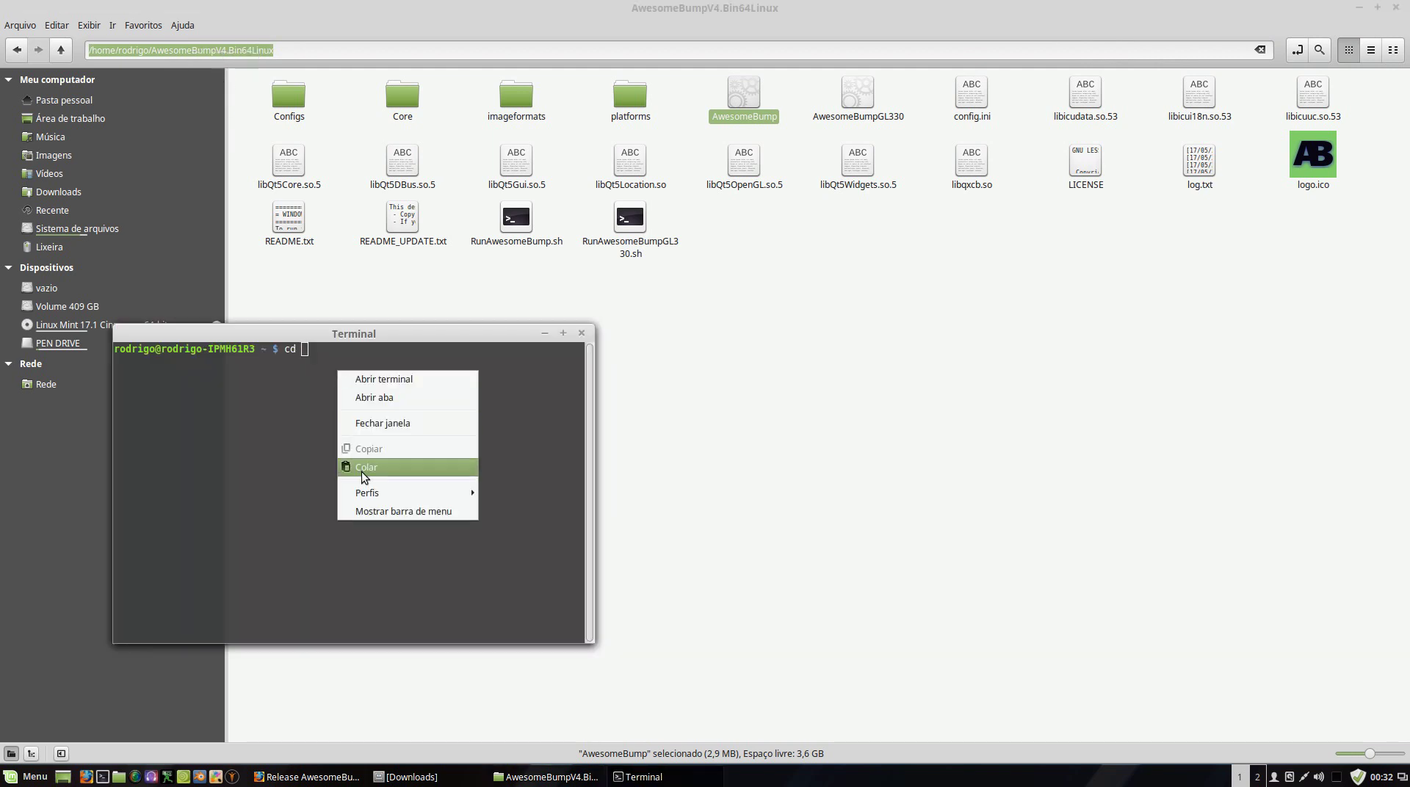
left_click(380, 468)
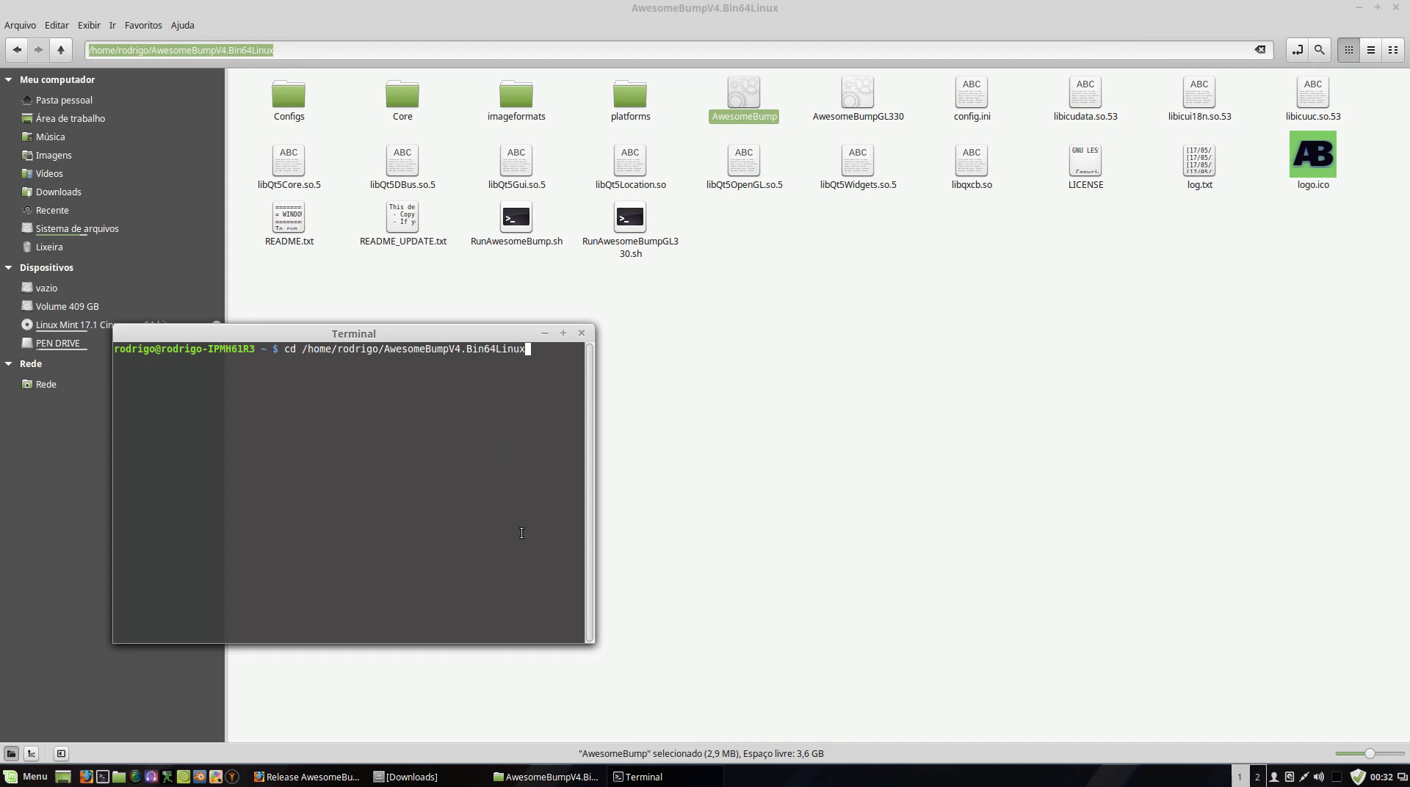
key("Return")
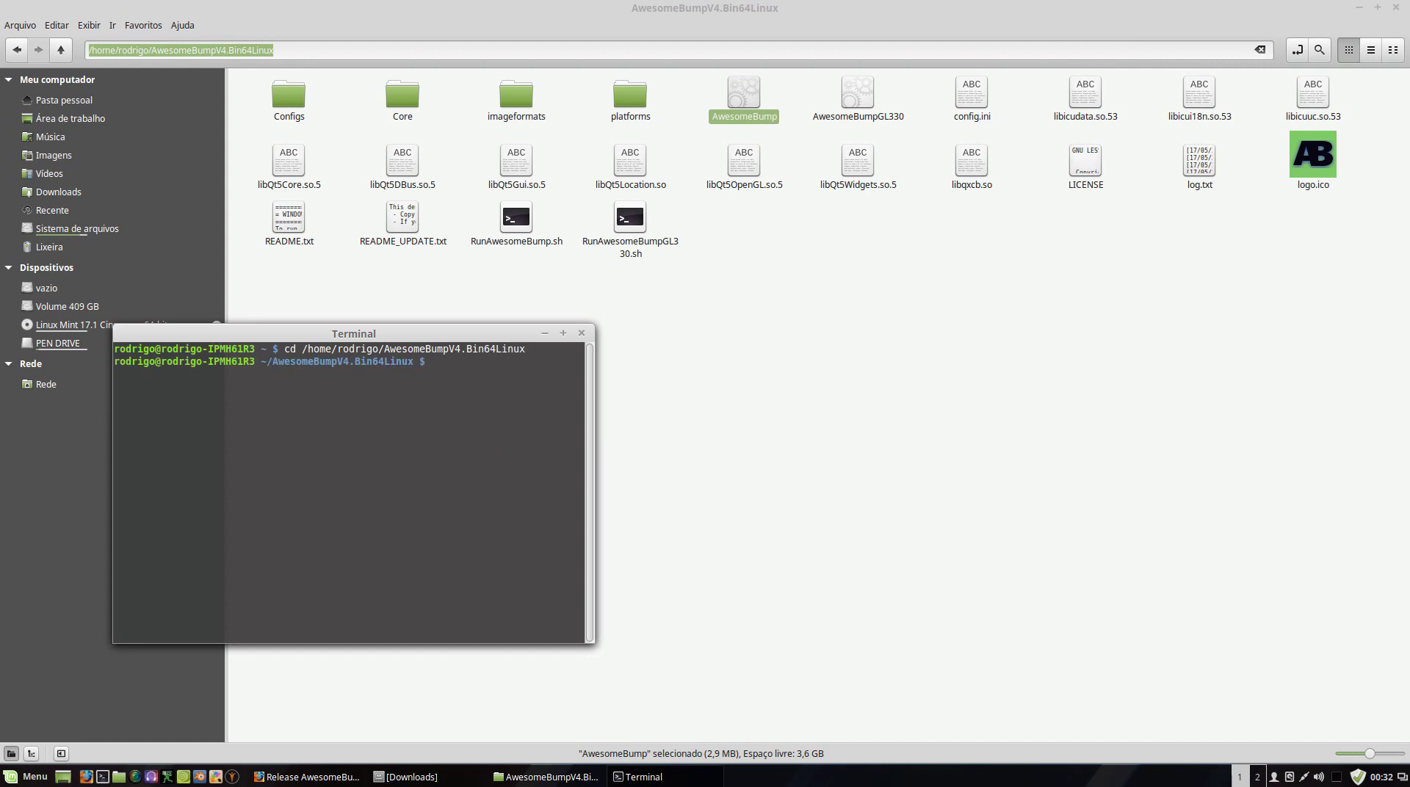
Step: Run ./RunAwesomeBump.sh in the terminal to launch AwesomeBump 4.0 and maximize its window
key("Up")
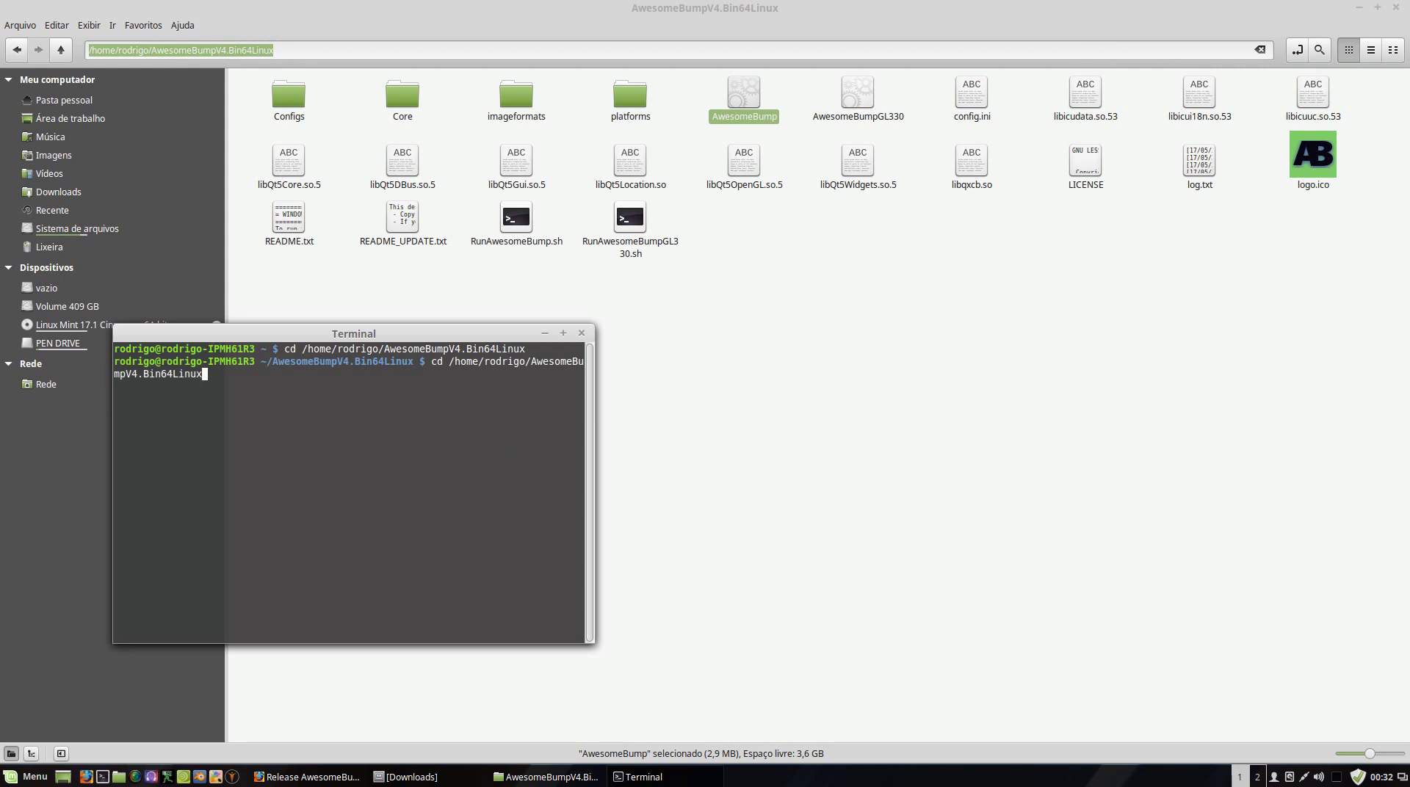
key("Up")
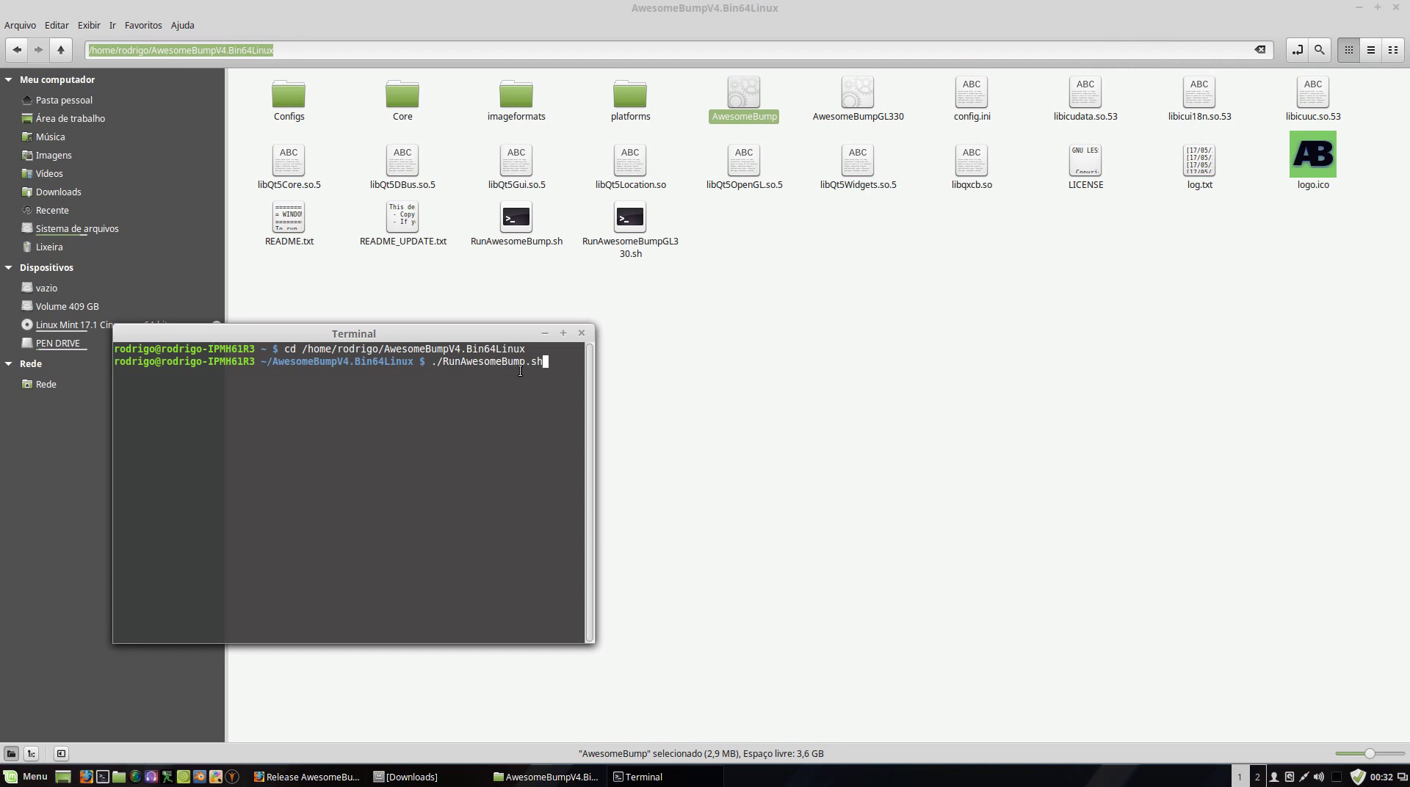
left_click(519, 230)
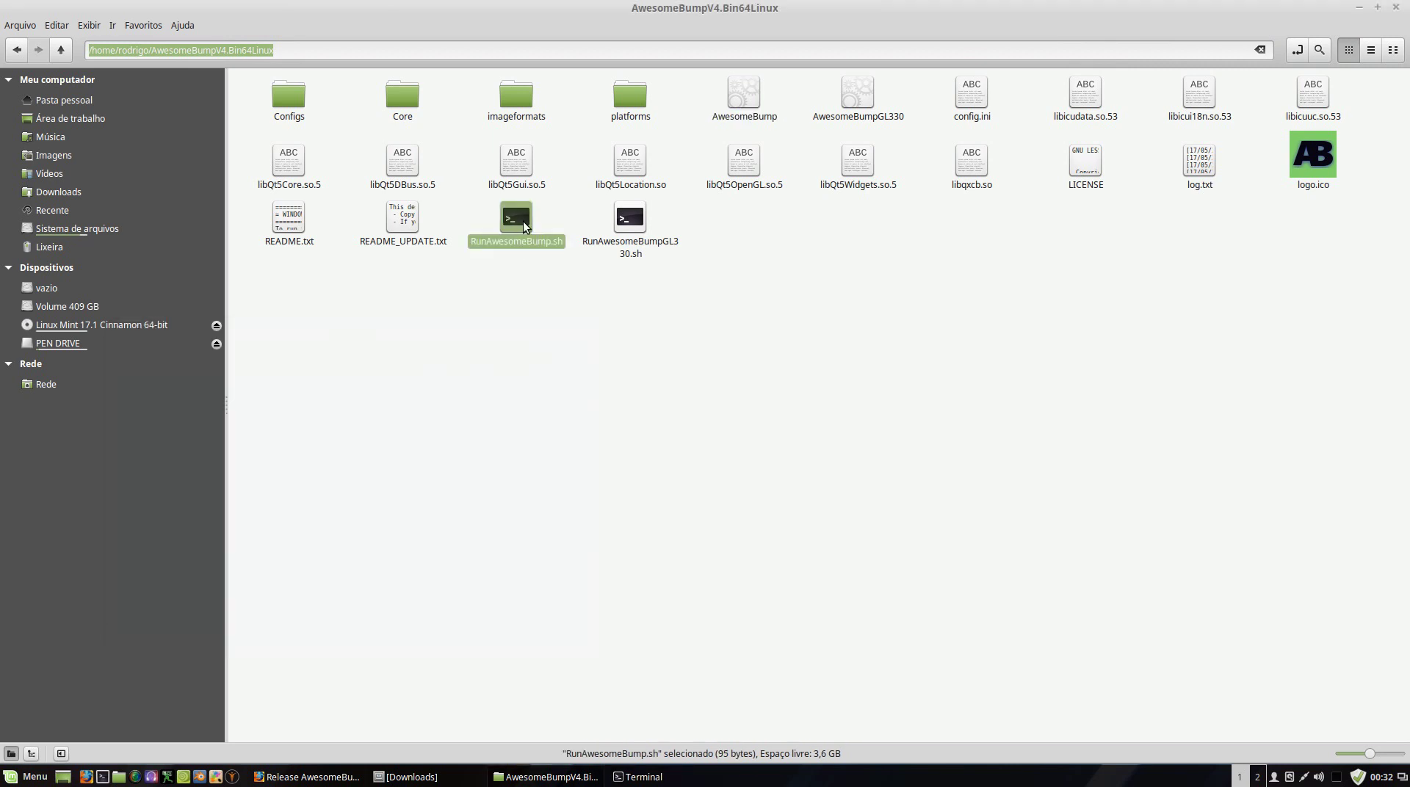
key("alt+Tab")
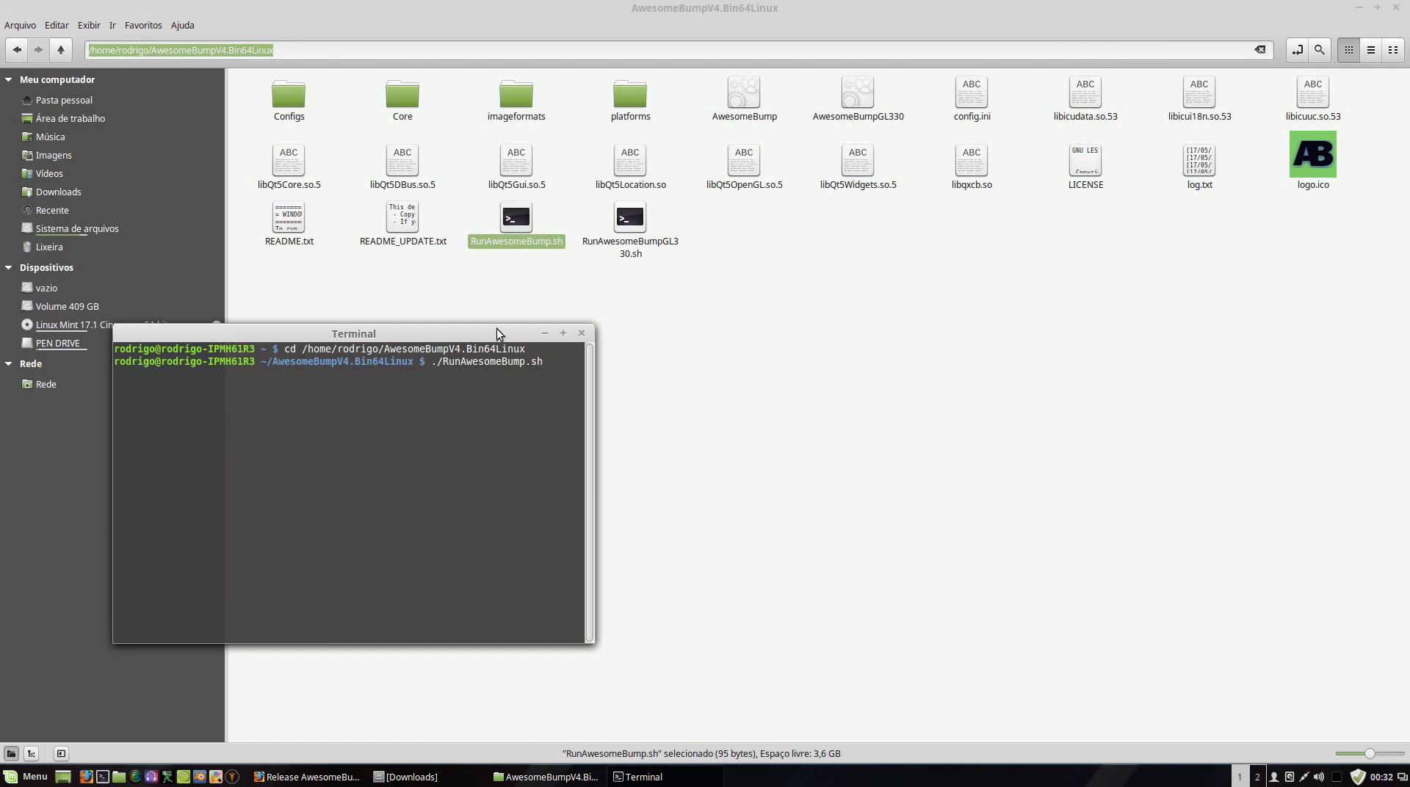
left_click_drag(496, 328, 747, 309)
key("Return")
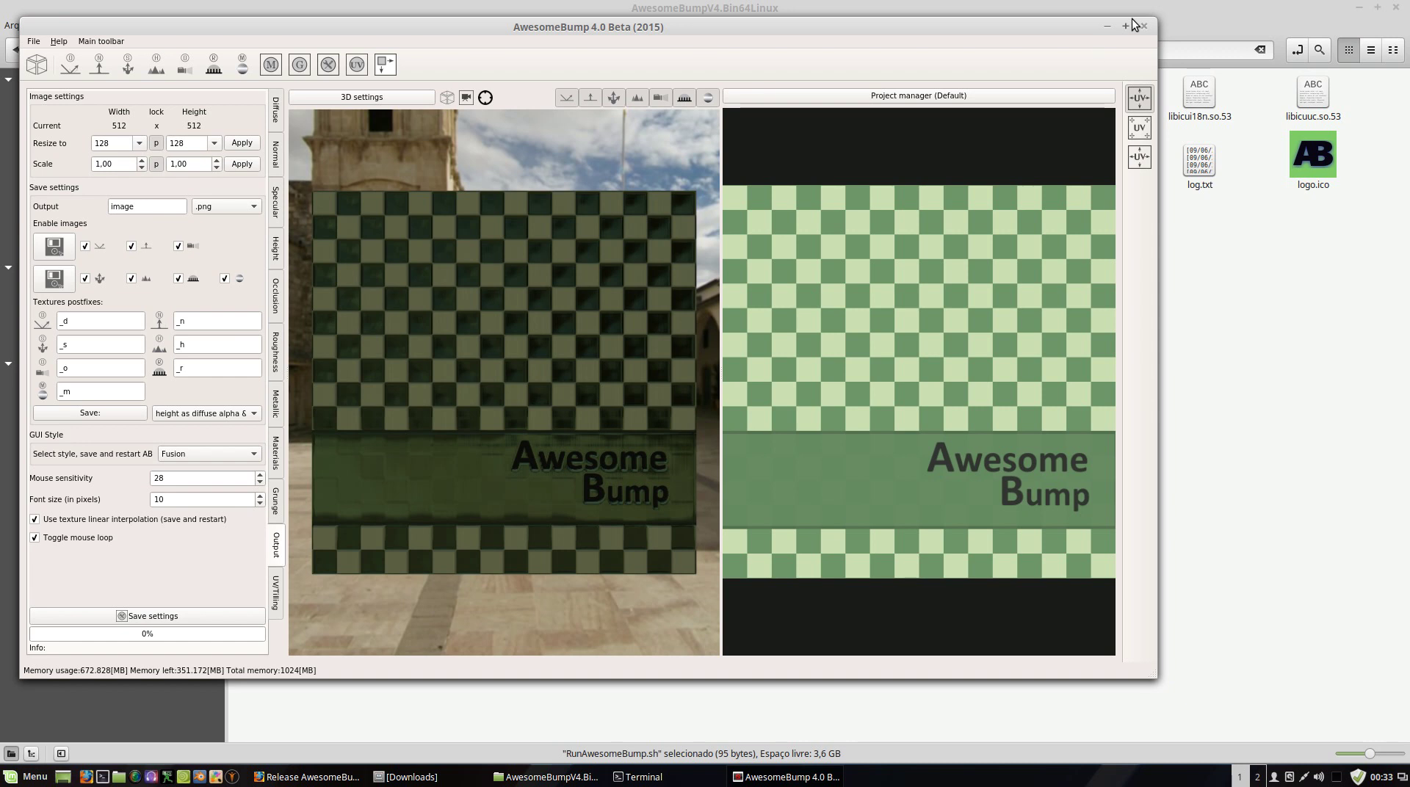
left_click(1127, 27)
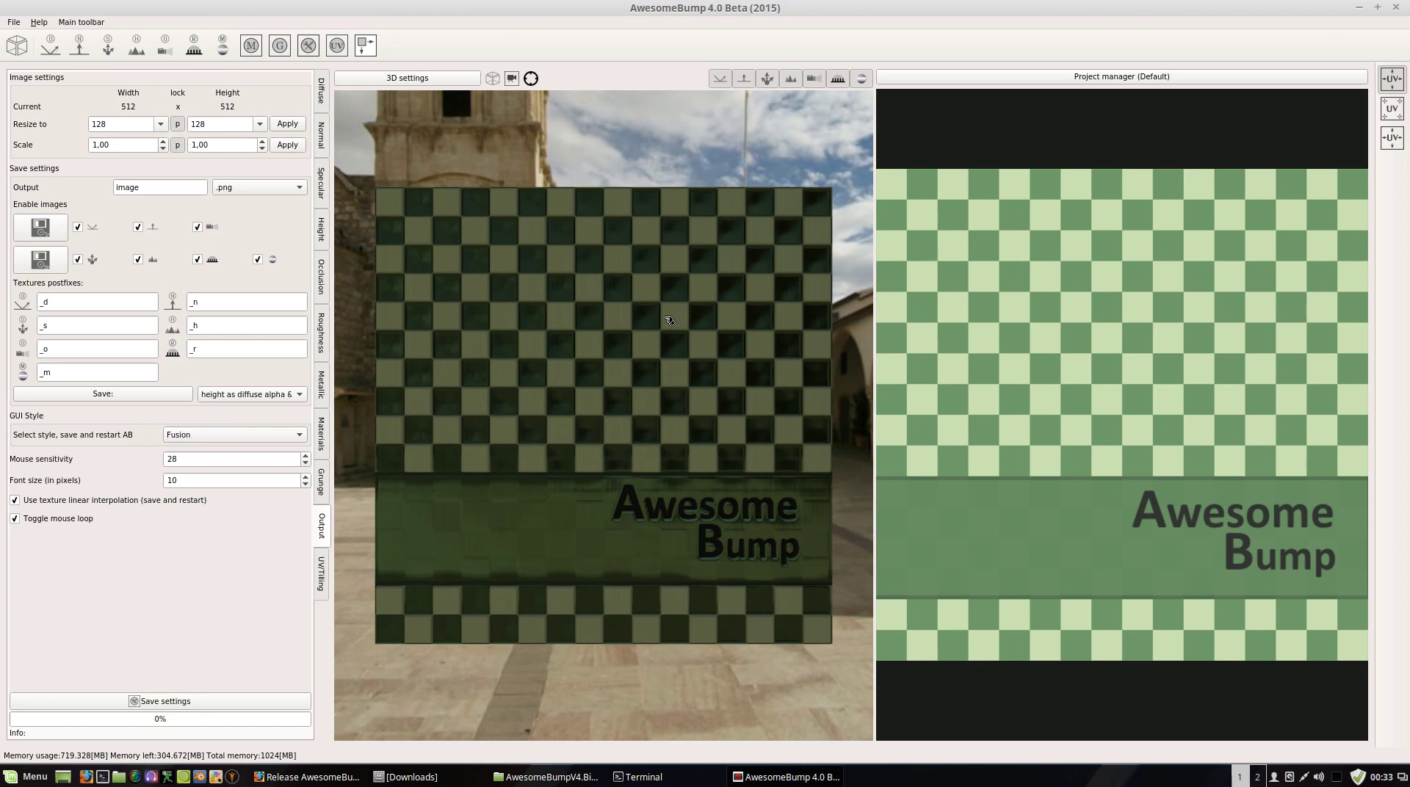
Step: Shrink the 2D texture view slightly and examine the 3D preview cube from below, above and its corner by orbiting and panning
scroll(1129, 397, "down", 1)
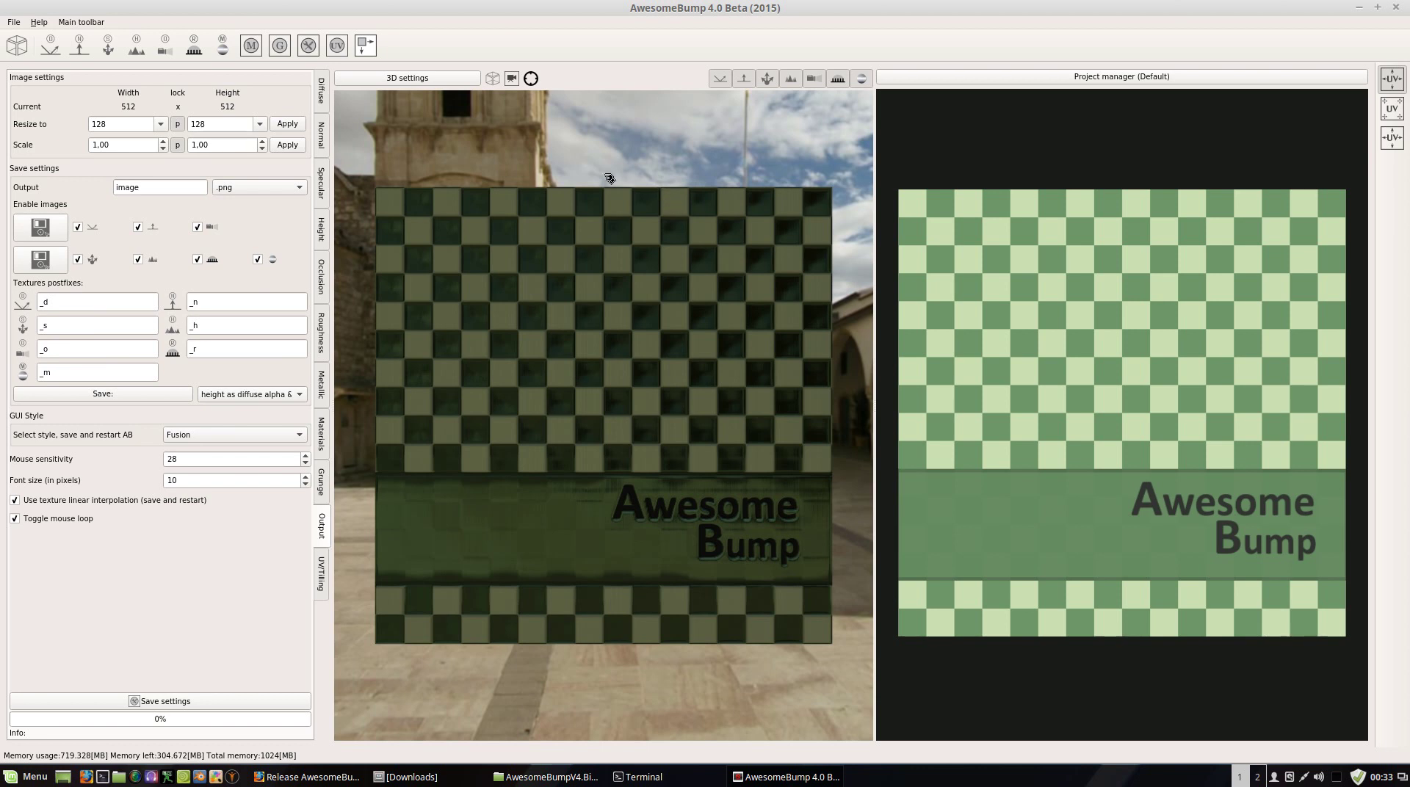
left_click_drag(616, 176, 304, 251)
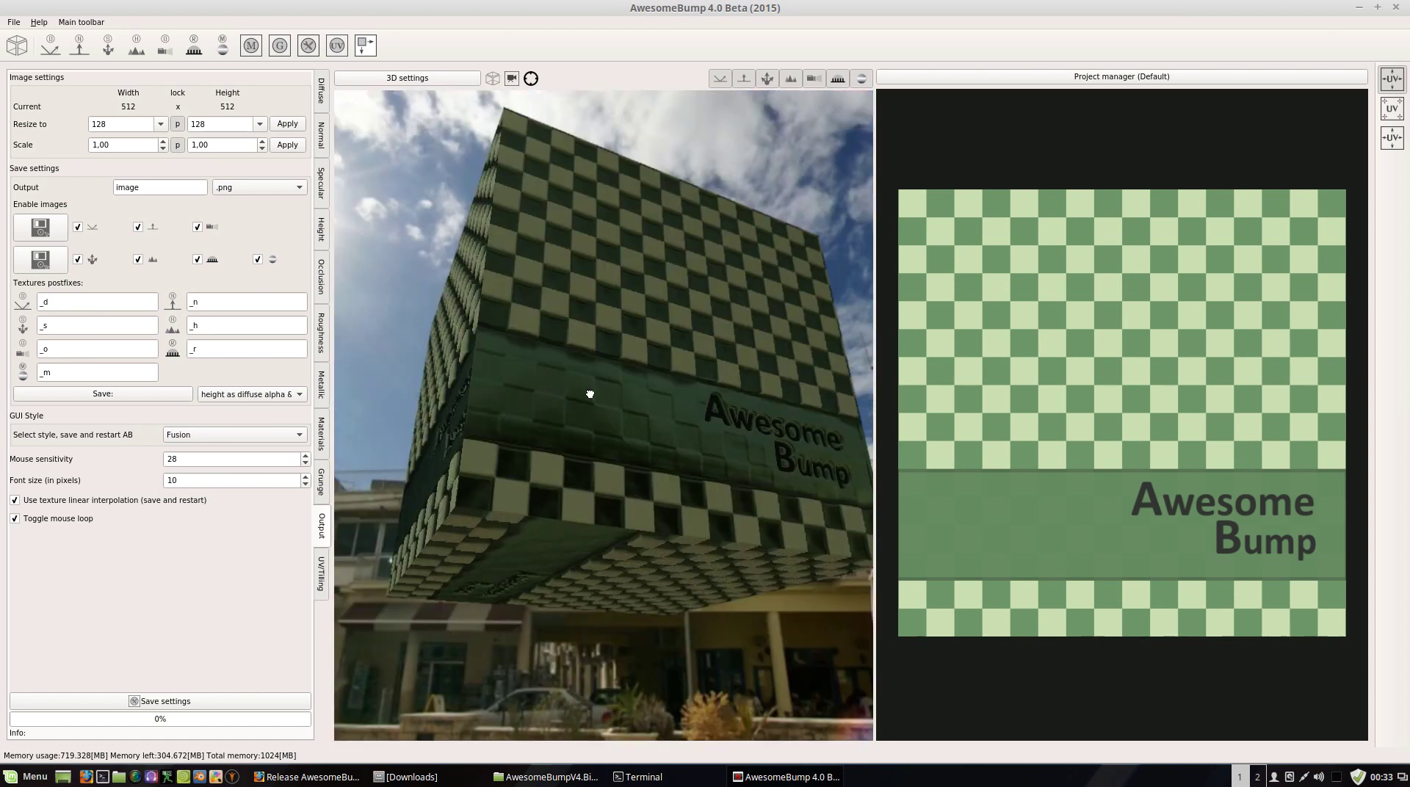
left_click_drag(560, 378, 835, 641)
left_click_drag(697, 433, 622, 403)
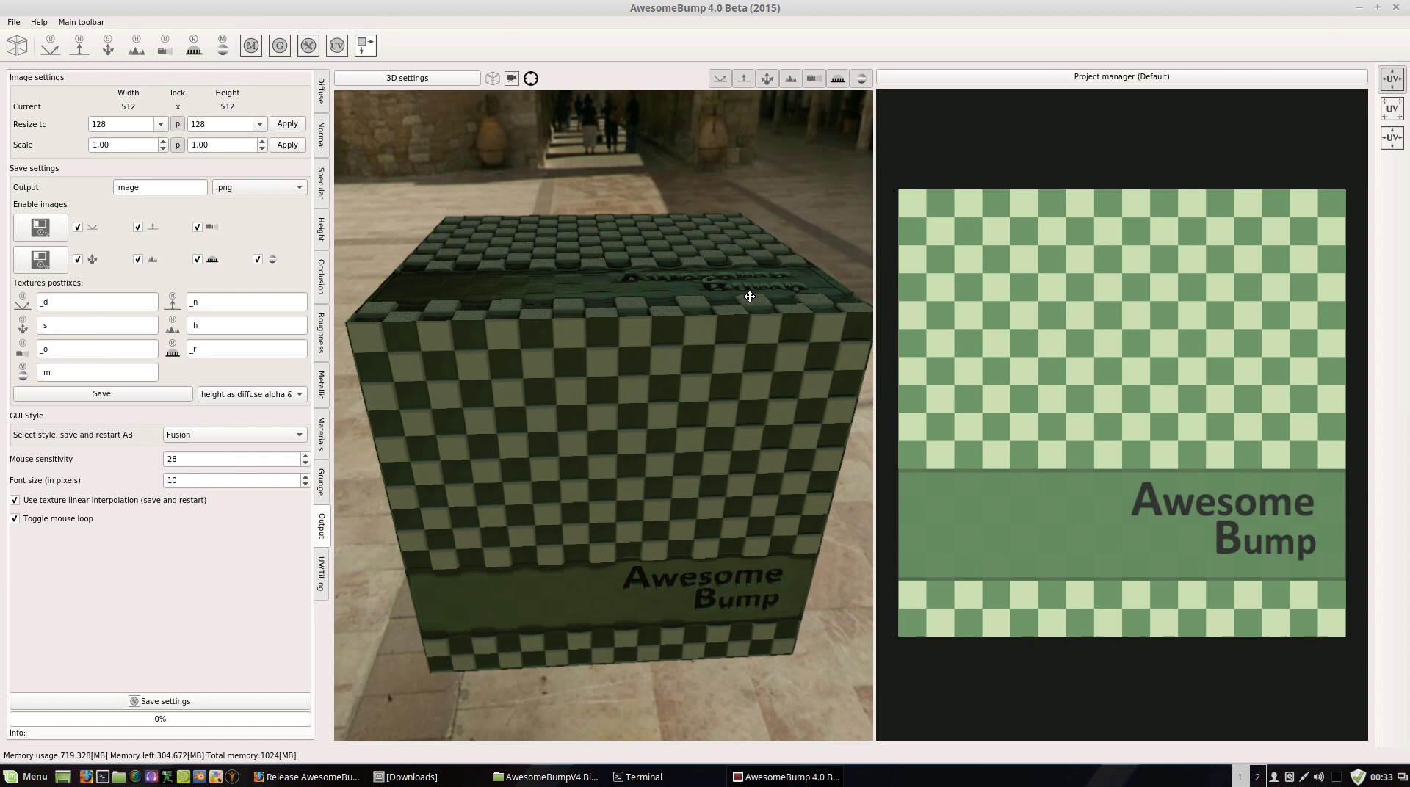
left_click_drag(814, 281, 664, 288)
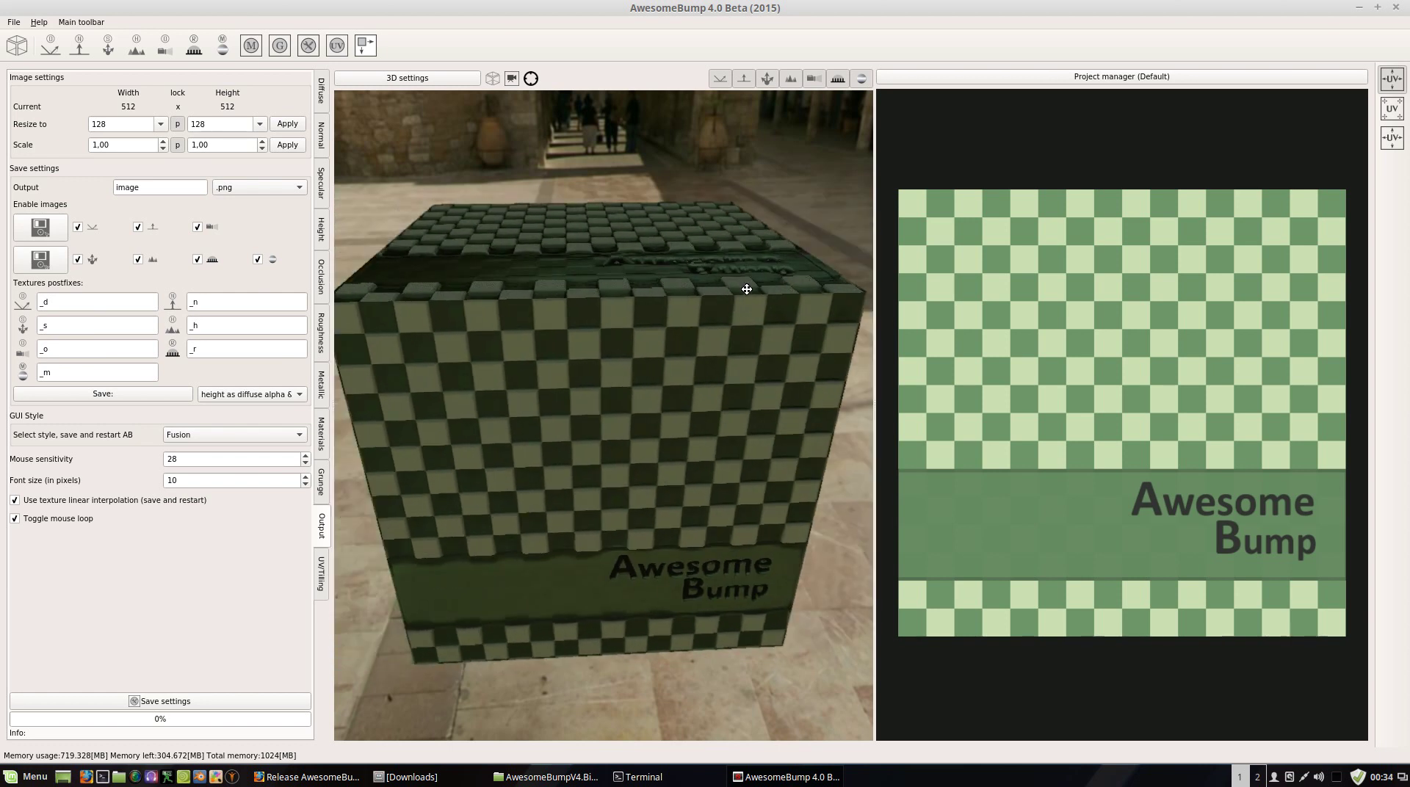
right_click_drag(684, 284, 726, 281)
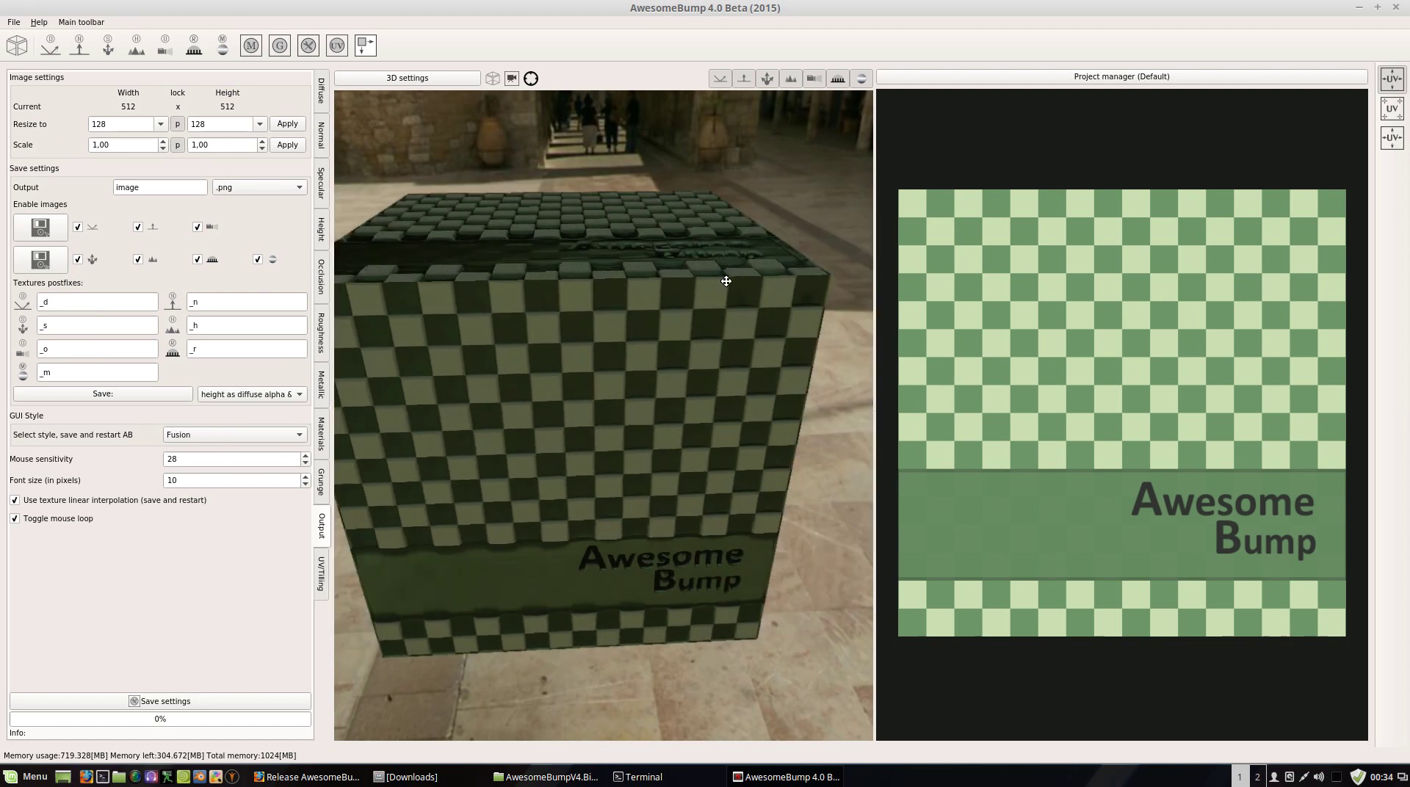
right_click_drag(617, 353, 653, 363)
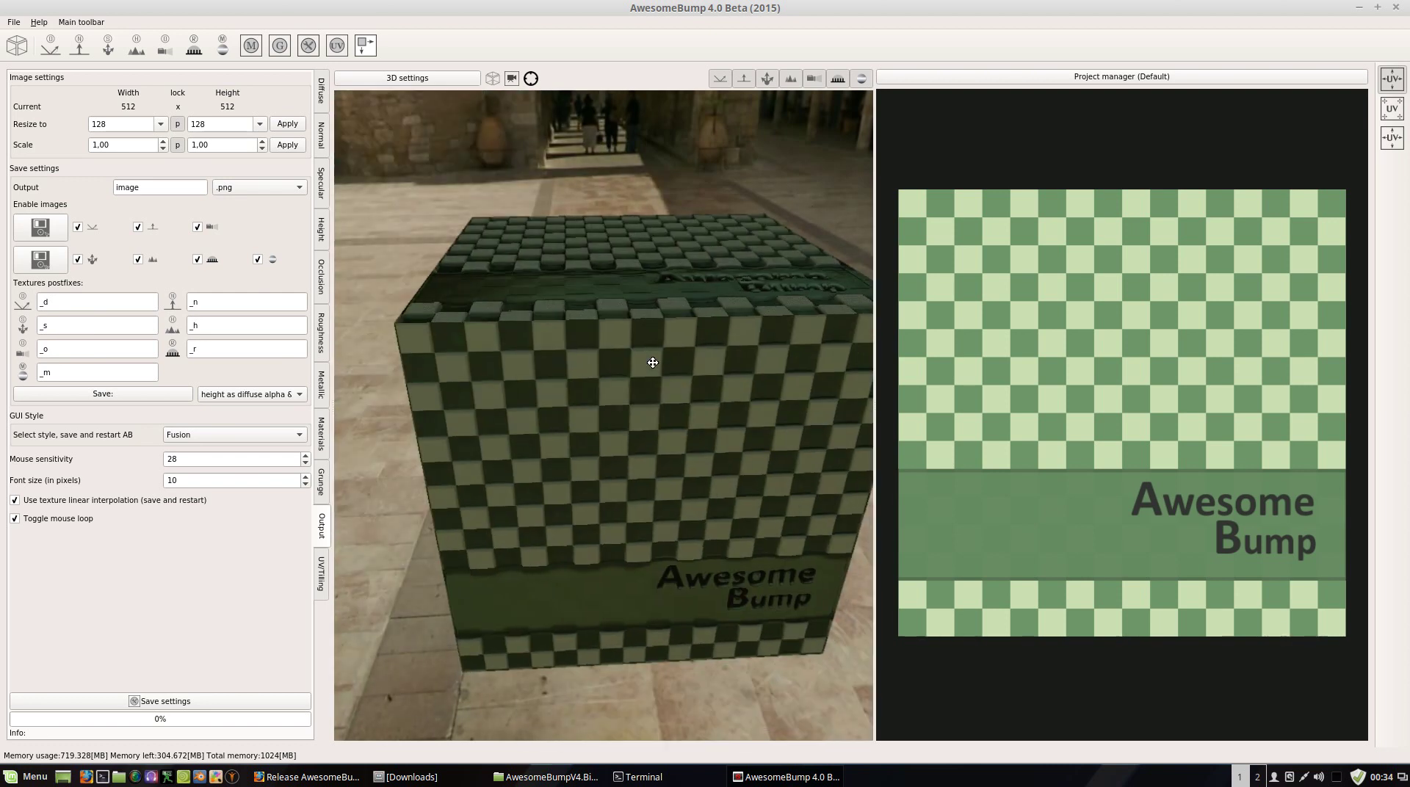
left_click_drag(669, 359, 612, 301)
right_click_drag(611, 301, 601, 344)
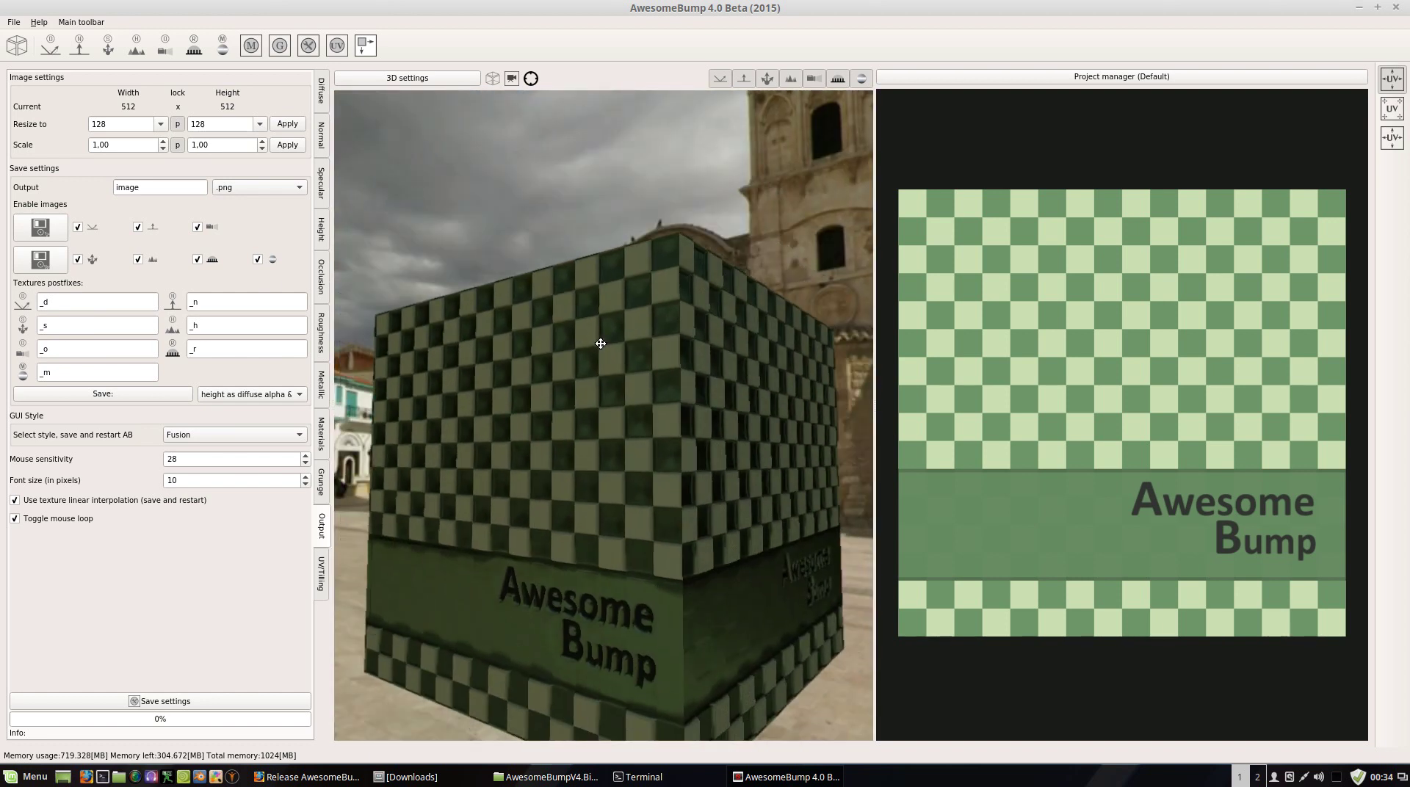
Step: Examine the textured cube in the 3D preview at close and far distances by zooming repeatedly in and out
scroll(627, 324, "down", 3)
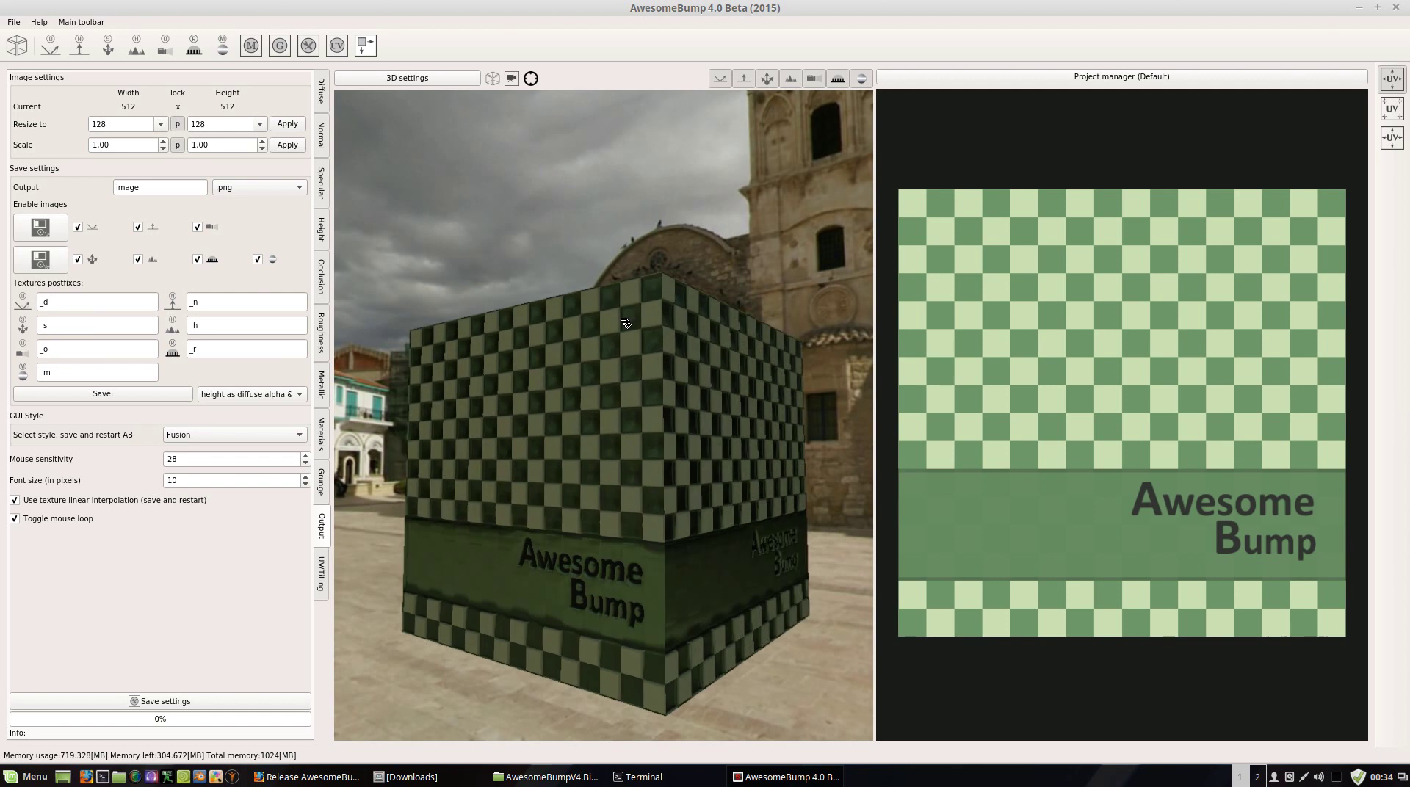
scroll(626, 326, "up", 5)
scroll(624, 326, "down", 5)
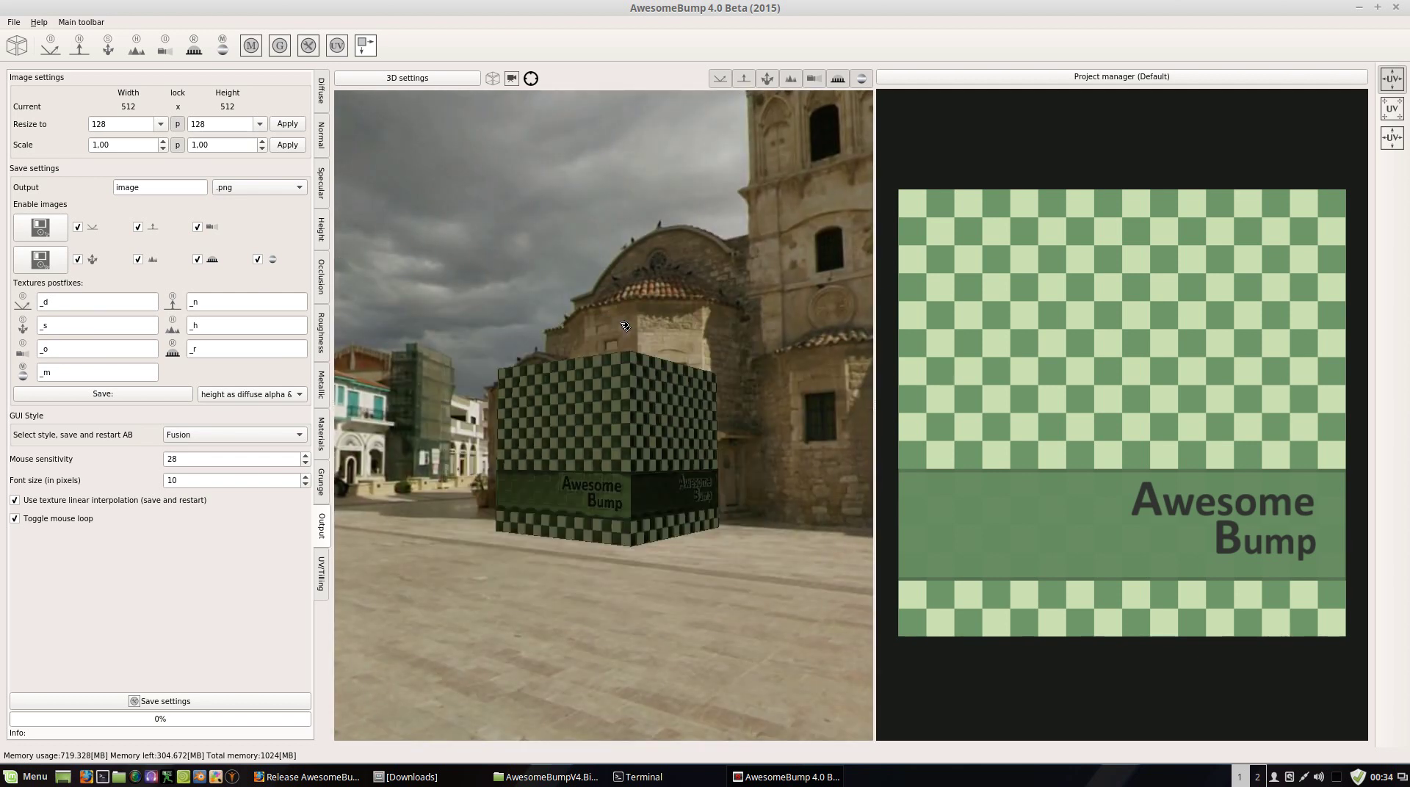
scroll(624, 325, "up", 3)
scroll(627, 352, "down", 5)
scroll(635, 416, "up", 4)
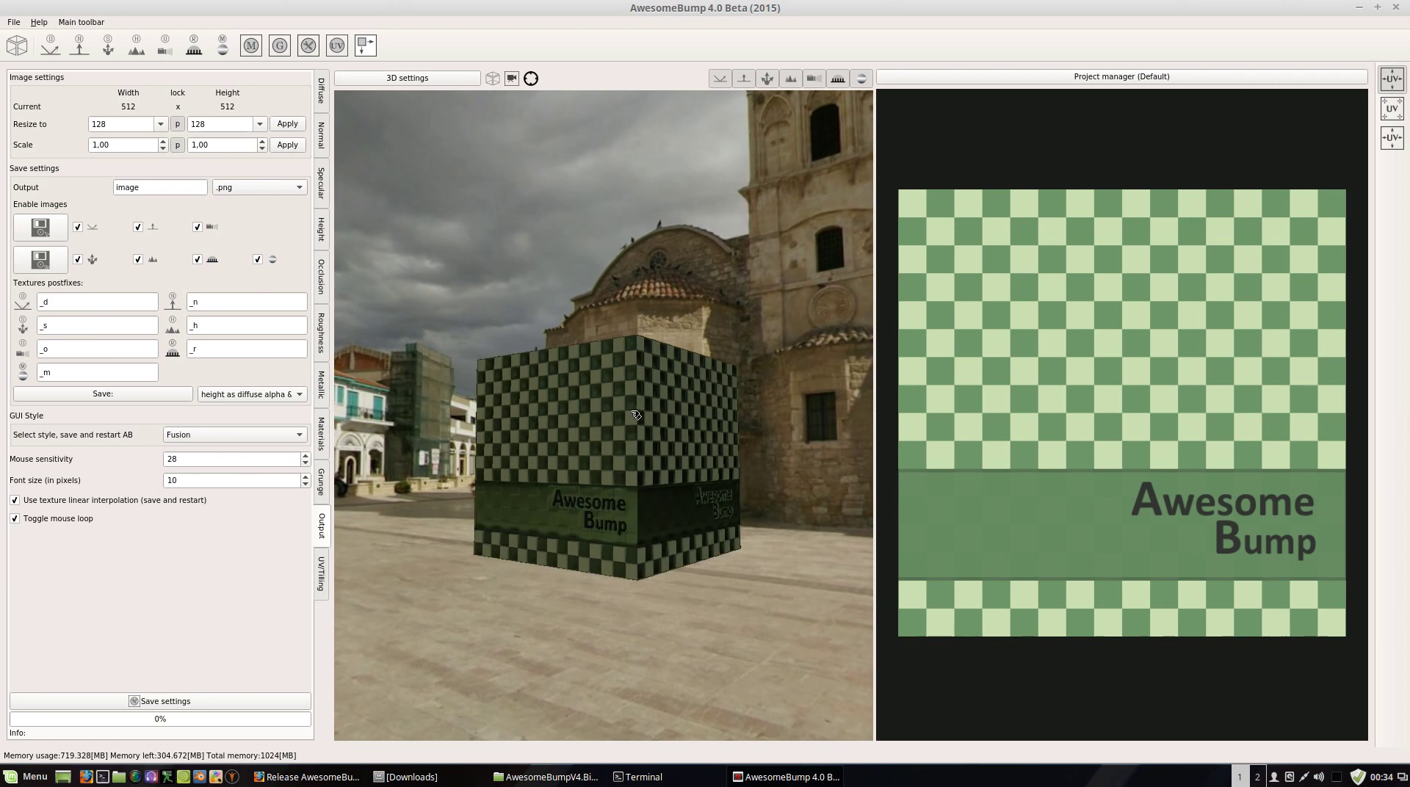
scroll(634, 415, "up", 1)
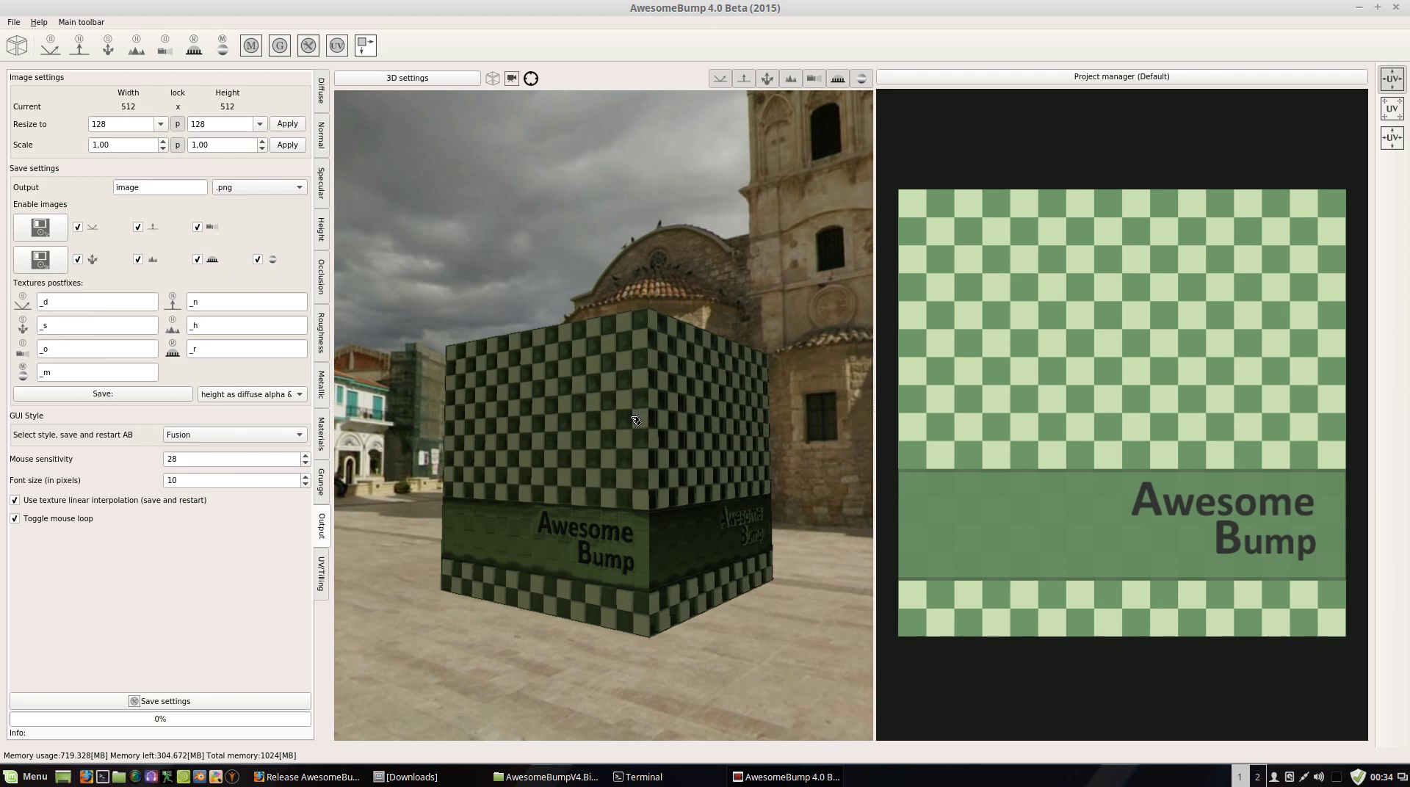
scroll(636, 425, "up", 4)
scroll(636, 426, "down", 4)
scroll(637, 427, "up", 5)
scroll(636, 430, "down", 6)
scroll(636, 435, "up", 2)
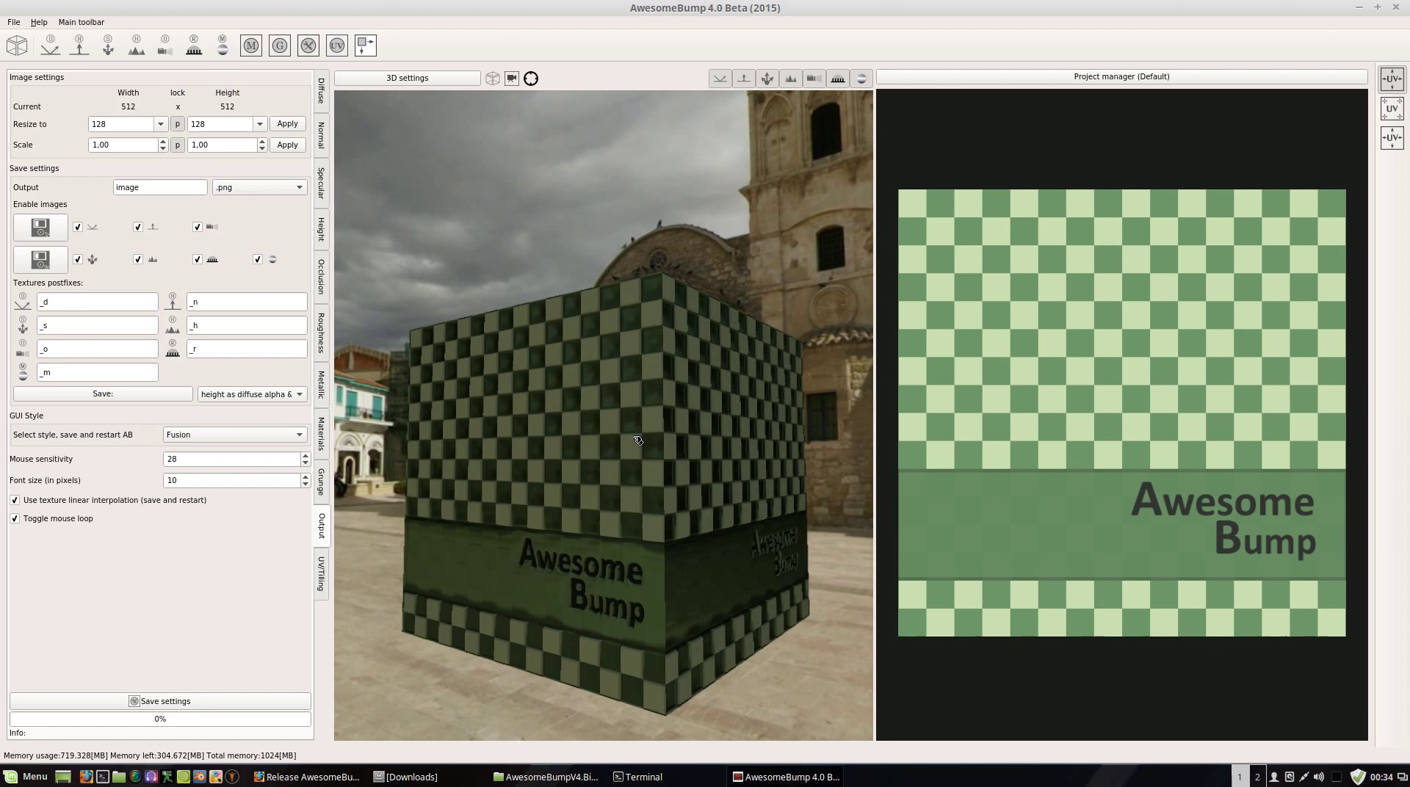
scroll(635, 439, "down", 2)
scroll(636, 442, "up", 4)
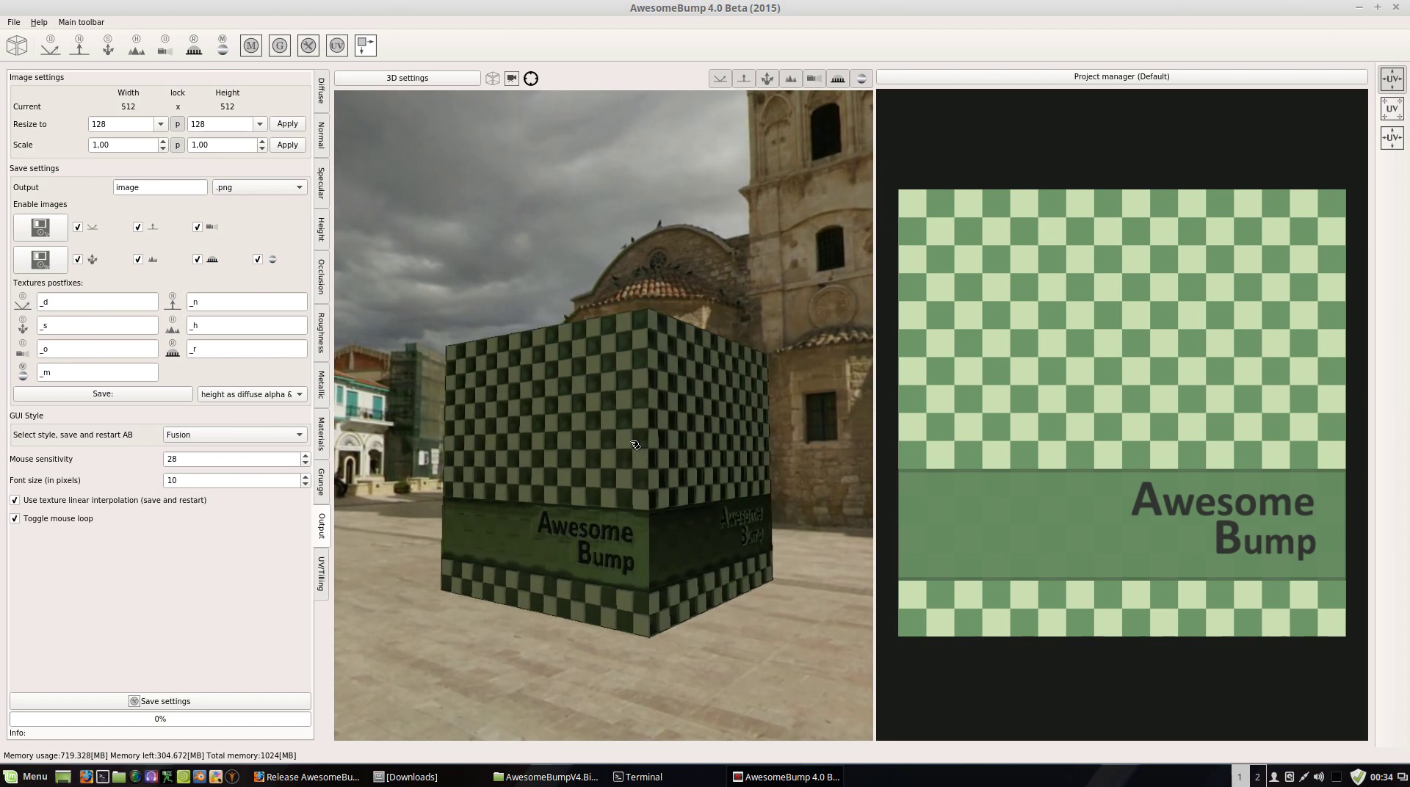
scroll(637, 450, "down", 2)
scroll(636, 449, "up", 2)
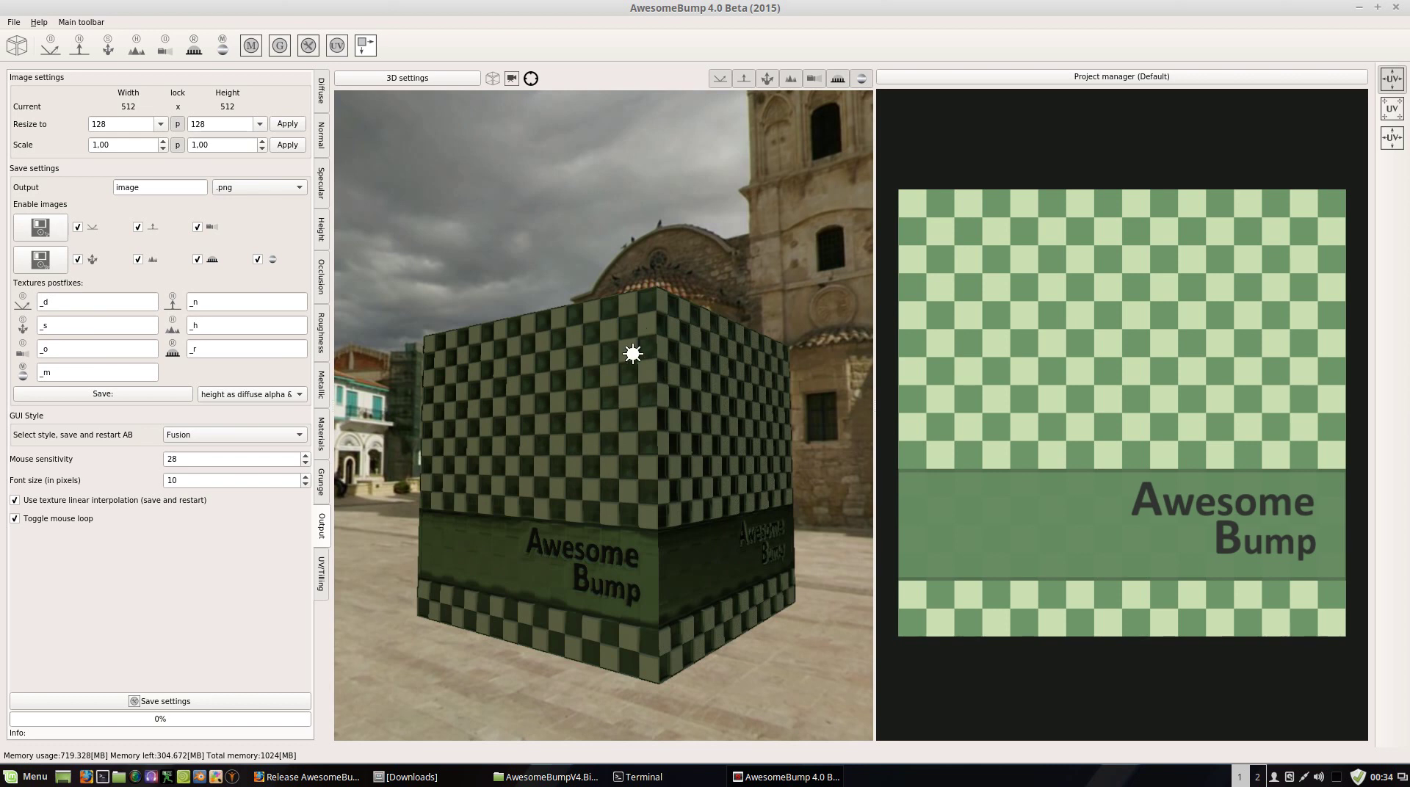
Step: Move the light source around the 3D preview cube and view the lit relief from above
mouse_move(633, 354)
middle_mouse_down()
mouse_move(569, 459)
mouse_move(431, 460)
mouse_move(423, 496)
mouse_move(501, 497)
mouse_move(456, 536)
mouse_move(582, 400)
mouse_move(683, 402)
middle_mouse_up()
middle_click_drag(586, 546, 713, 407)
middle_click_drag(659, 443, 469, 480)
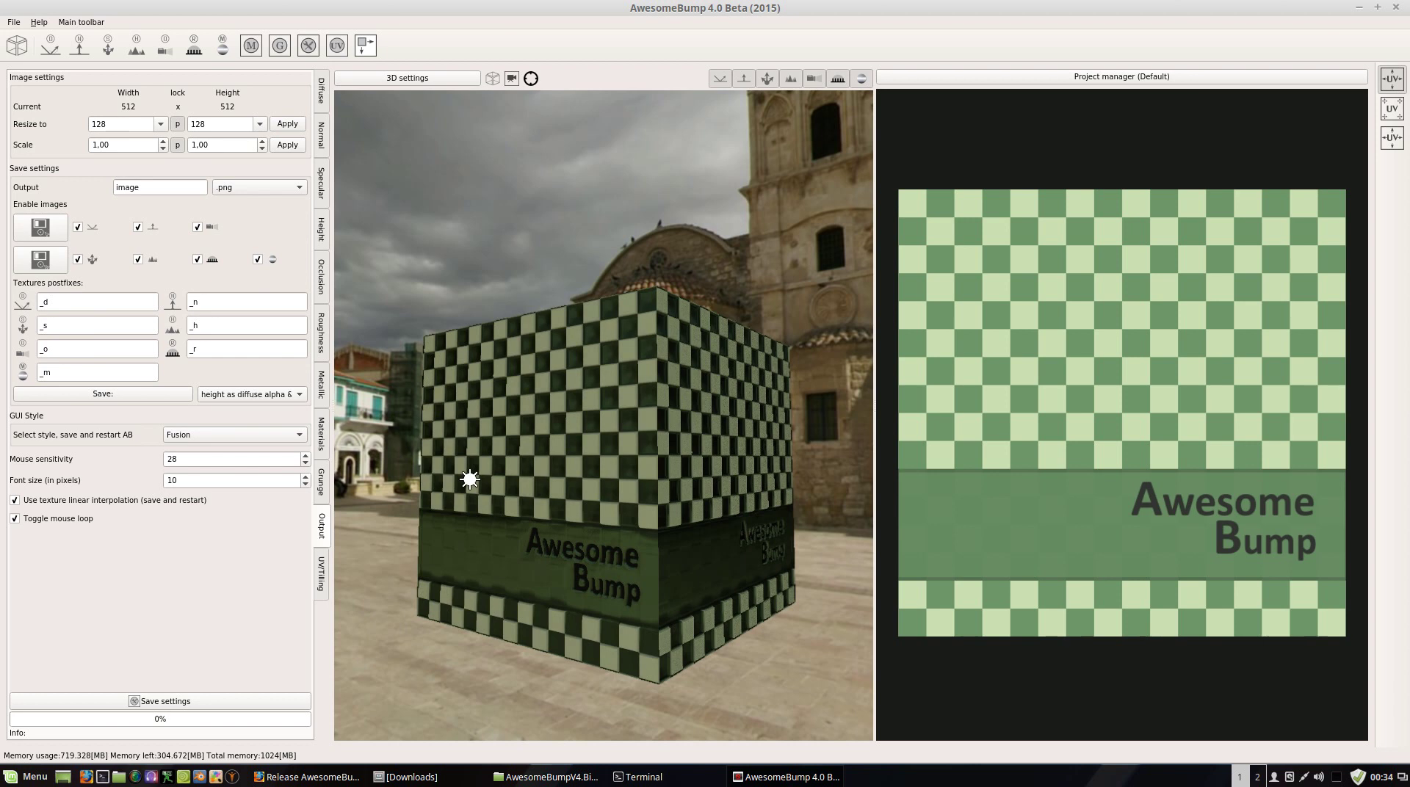
left_click_drag(477, 483, 572, 644)
mouse_move(573, 643)
middle_mouse_down()
mouse_move(622, 423)
mouse_move(620, 365)
mouse_move(705, 324)
mouse_move(570, 395)
mouse_move(629, 520)
mouse_move(693, 392)
middle_mouse_up()
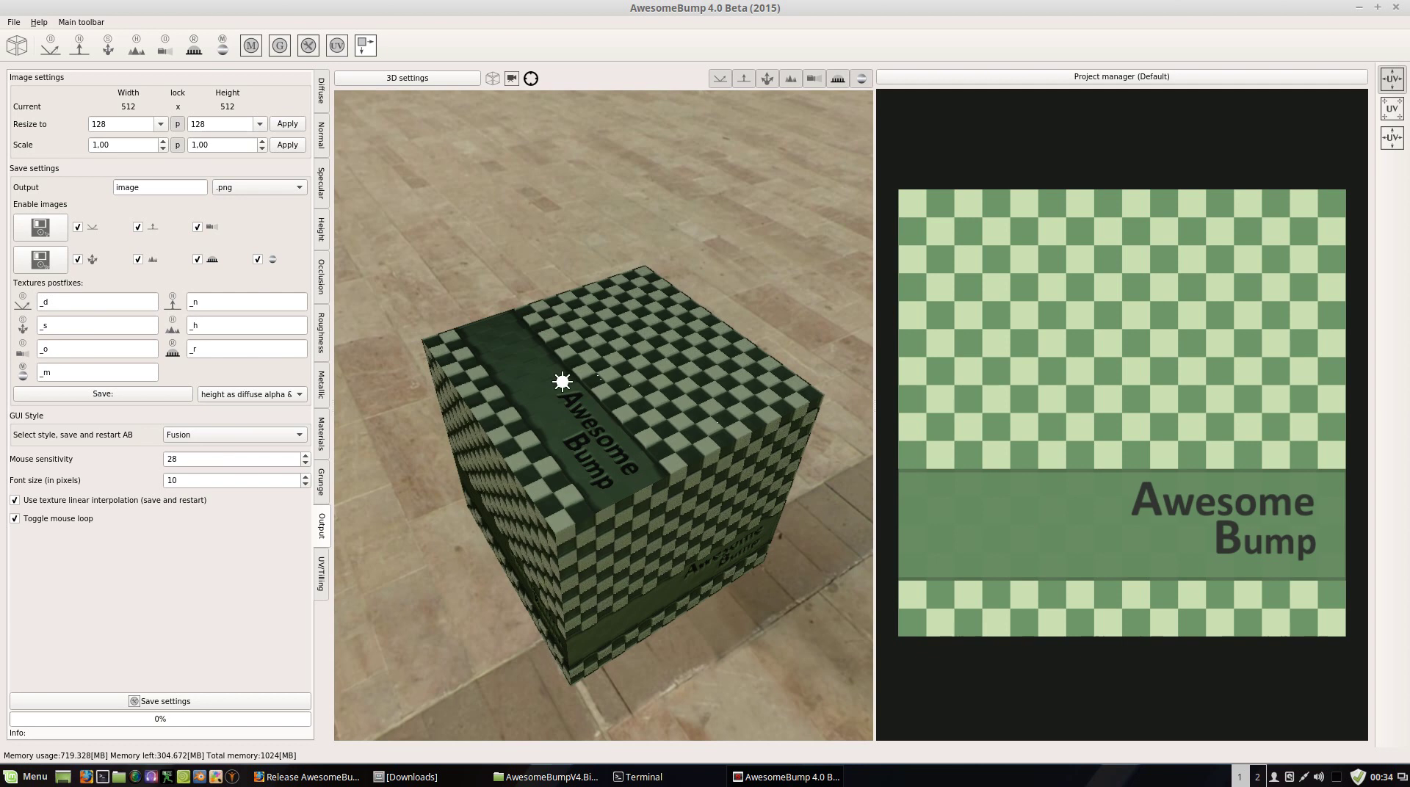
Step: Move the light source across the cube's top face and front corner in the 3D preview
mouse_move(705, 522)
middle_mouse_down()
mouse_move(556, 400)
mouse_move(592, 394)
mouse_move(539, 461)
middle_mouse_up()
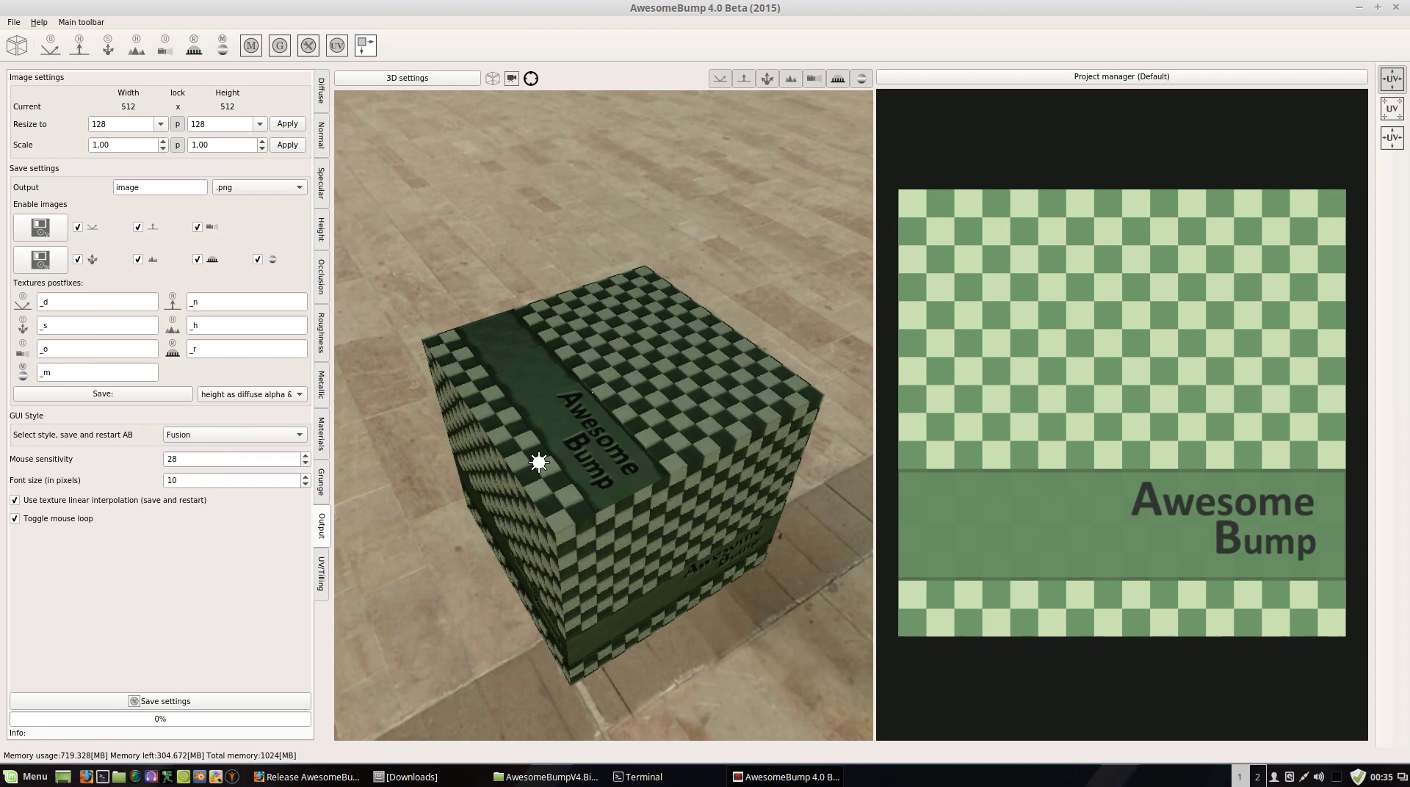
middle_click_drag(666, 382, 636, 374)
middle_click_drag(681, 492, 523, 407)
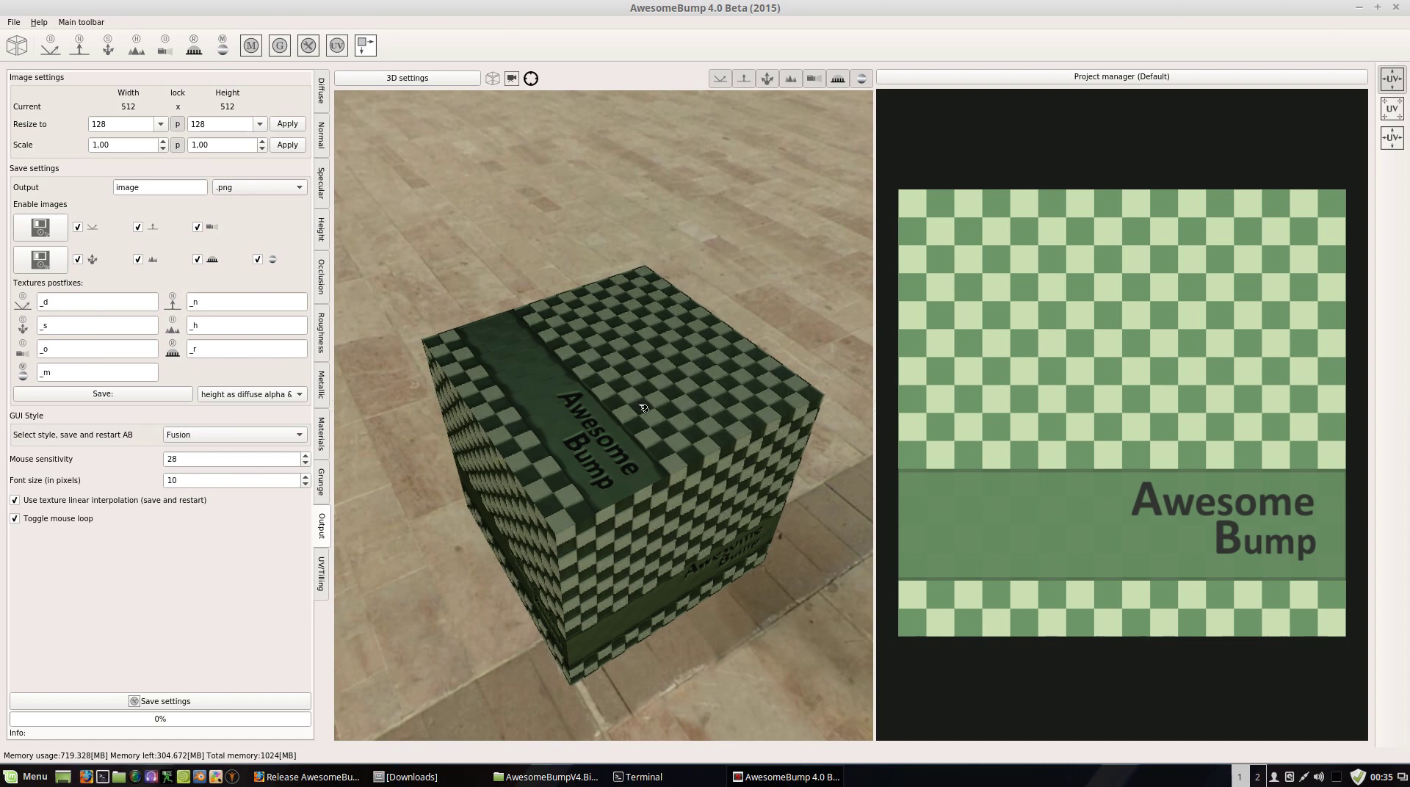
Step: Examine the checkered texture in the 2D view at smaller and larger sizes by zooming repeatedly in and out
scroll(1091, 409, "down", 3)
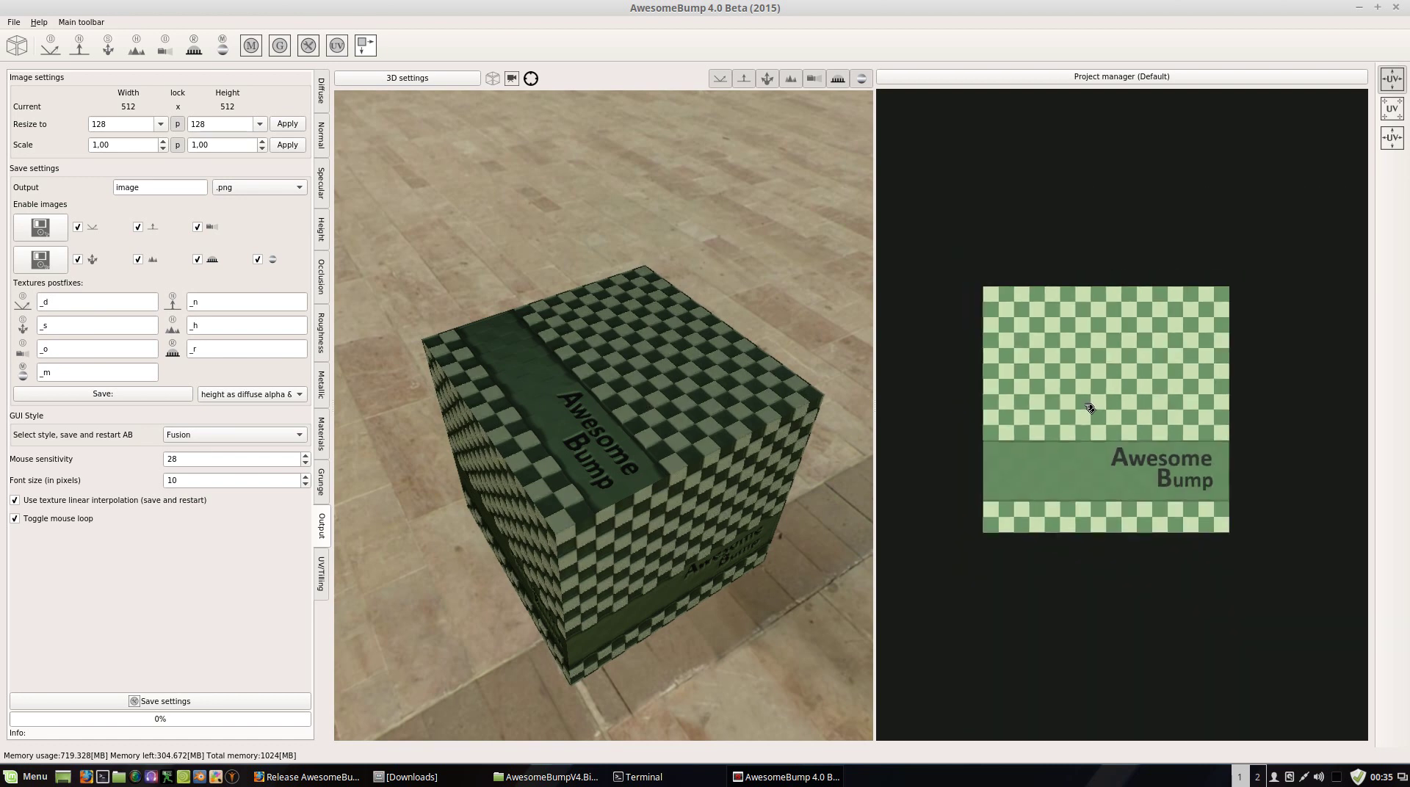
scroll(1090, 411, "up", 4)
scroll(1090, 416, "down", 4)
scroll(1089, 416, "up", 3)
scroll(1079, 411, "down", 2)
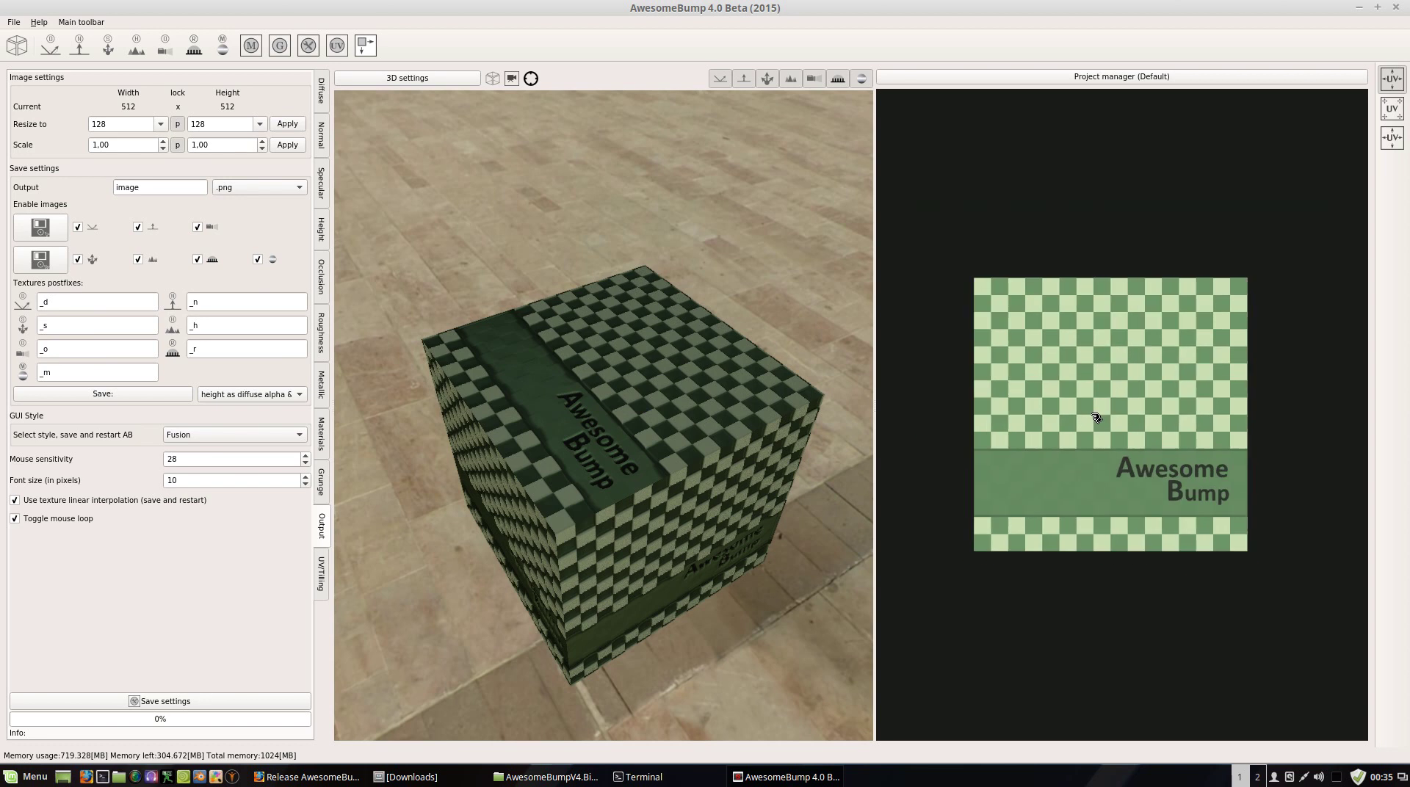
scroll(1094, 420, "up", 2)
scroll(1101, 425, "down", 1)
scroll(1090, 424, "down", 2)
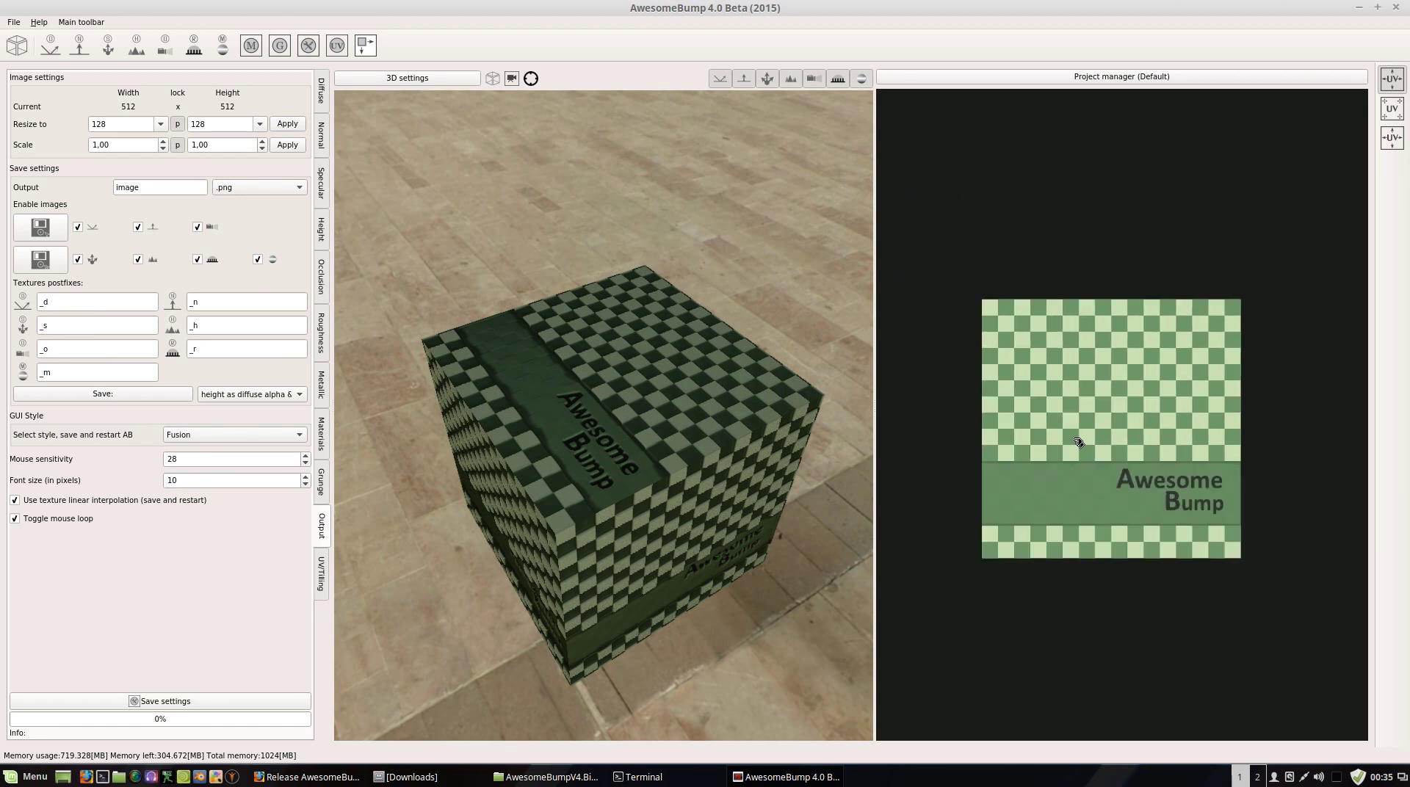
scroll(1086, 438, "up", 3)
scroll(1076, 438, "down", 4)
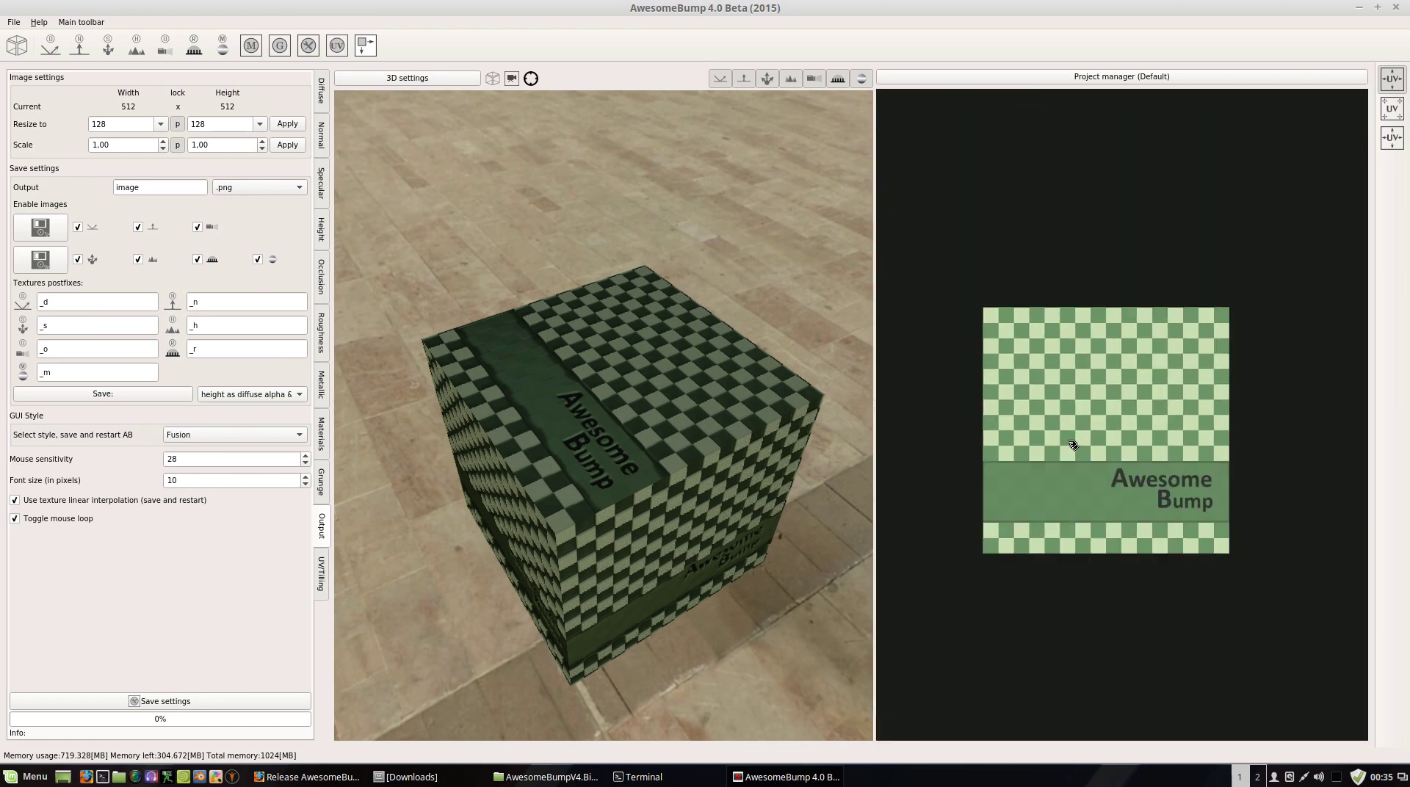
scroll(1092, 453, "up", 2)
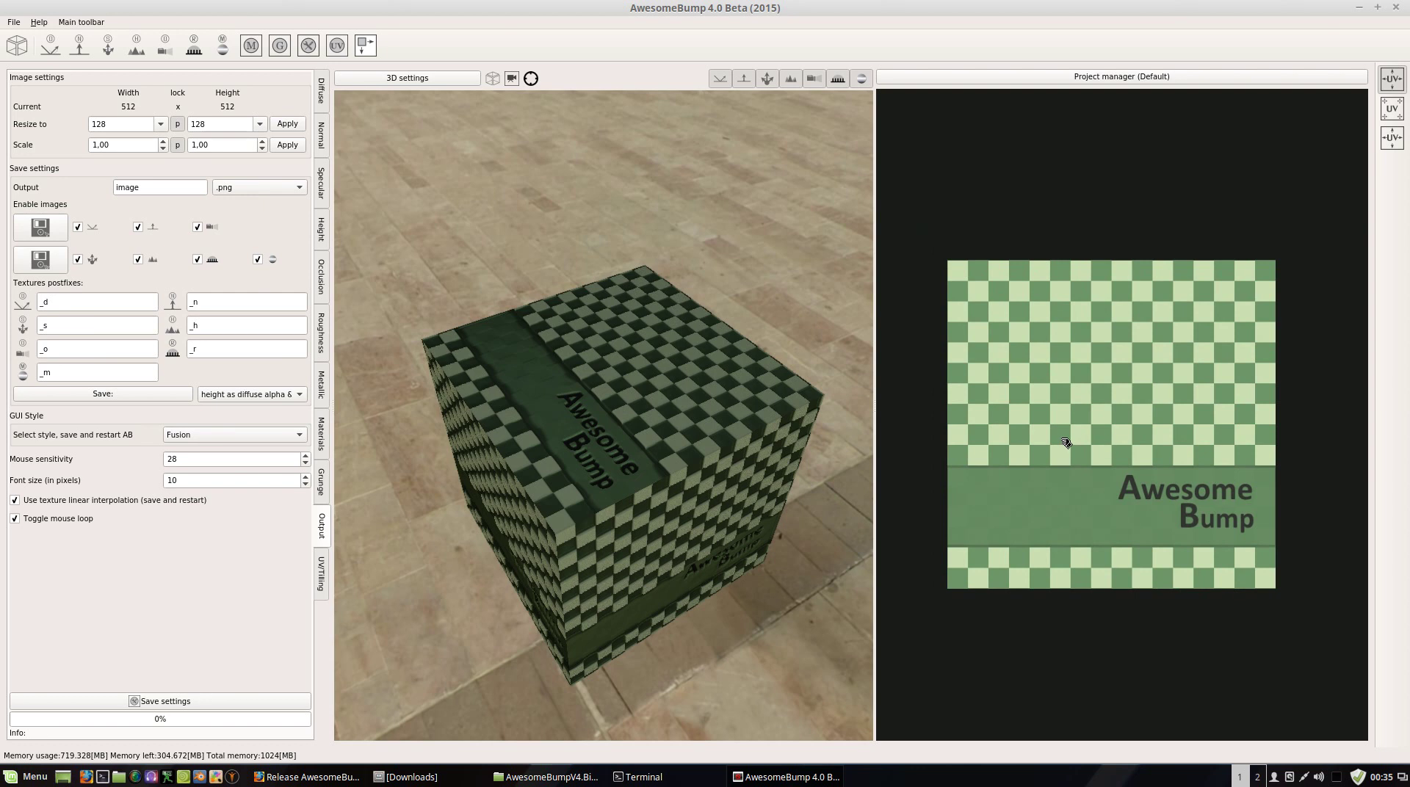
Step: Shift the checkered diffuse texture in the 2D view so the Awesome Bump lettering sits at its lower edge, adjusting the view's position
left_click_drag(1147, 417, 1127, 395)
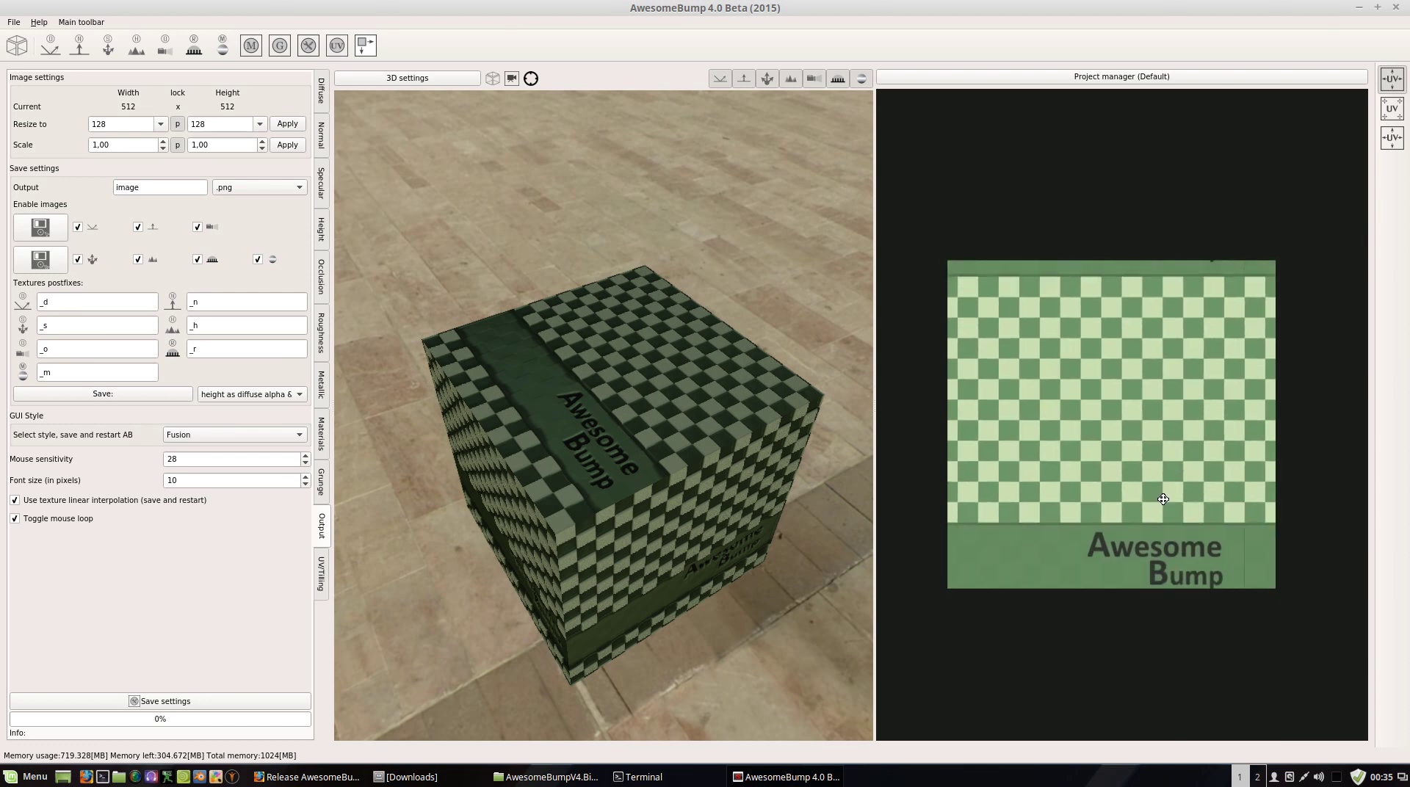
right_click_drag(1140, 433, 1170, 454)
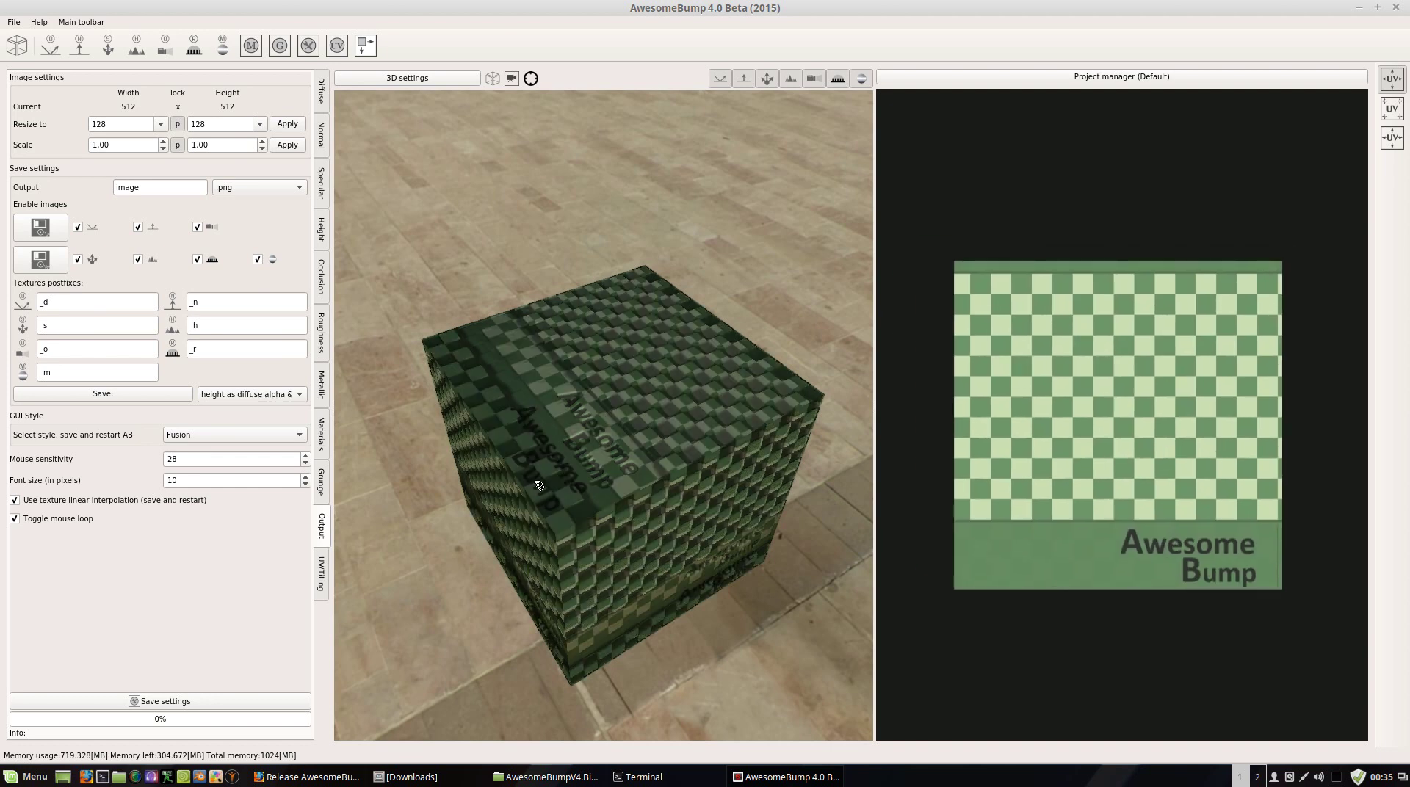
Step: Show the 3D settings and orbit around the cube to examine the 1SaintLazarusChurch surroundings from several directions
left_click(415, 79)
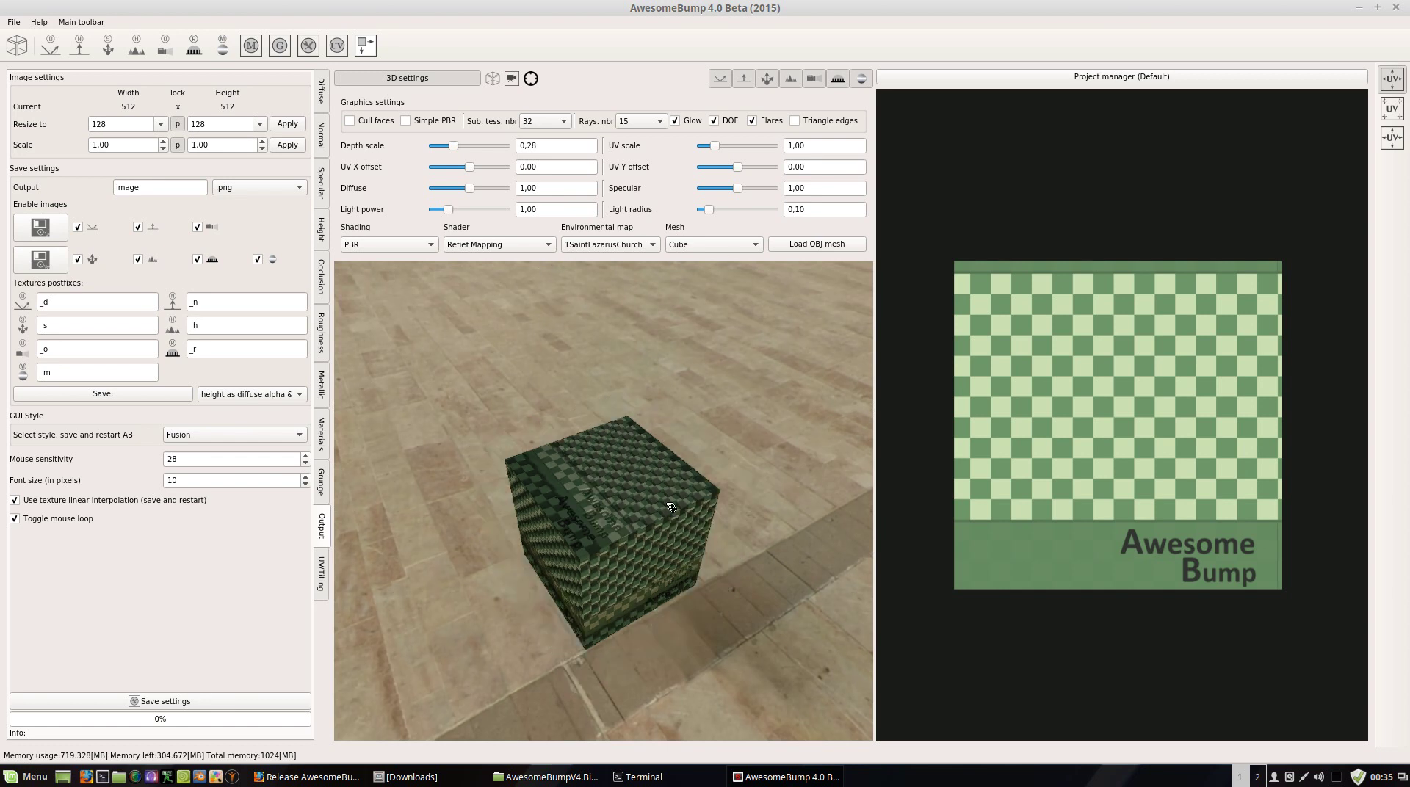
left_click_drag(666, 417, 749, 389)
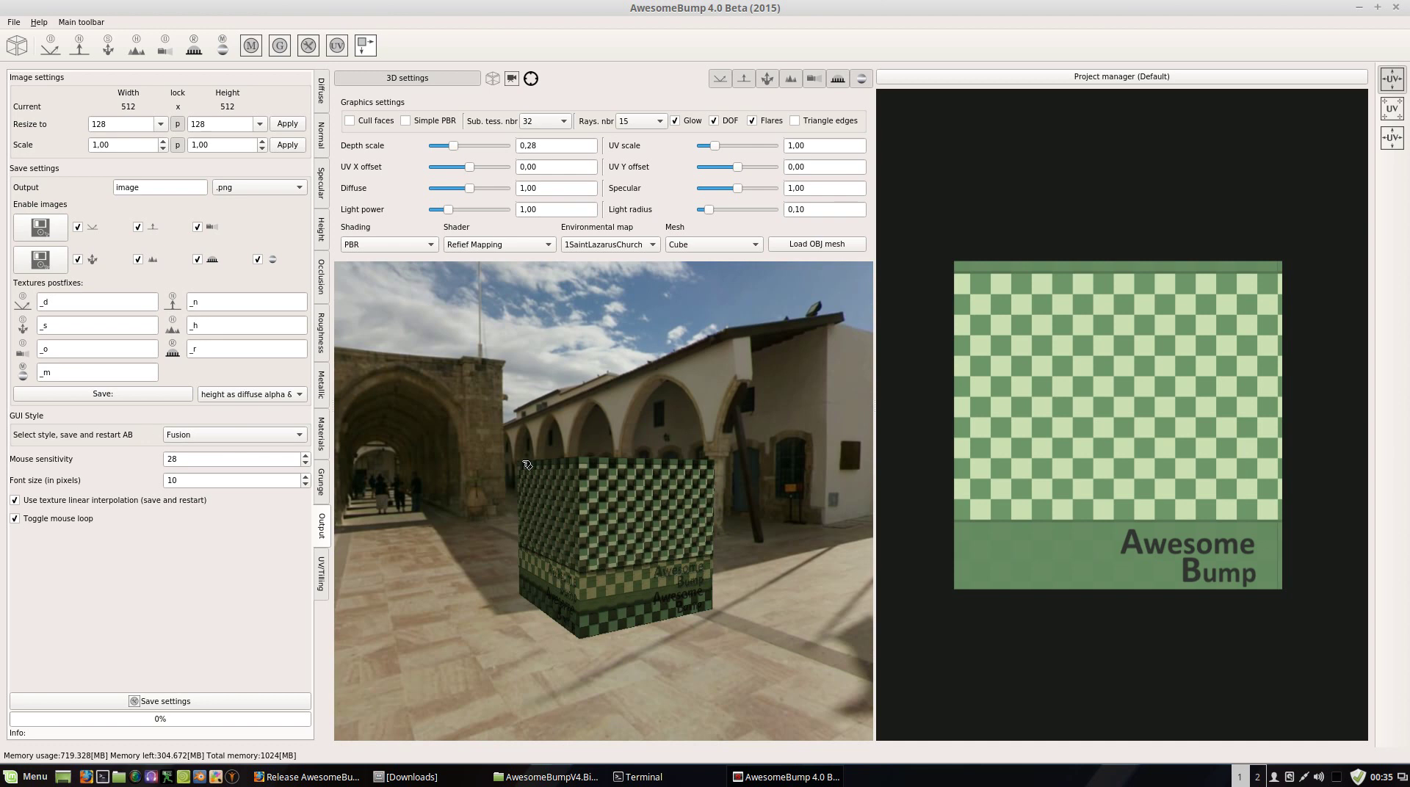
left_click_drag(599, 443, 765, 425)
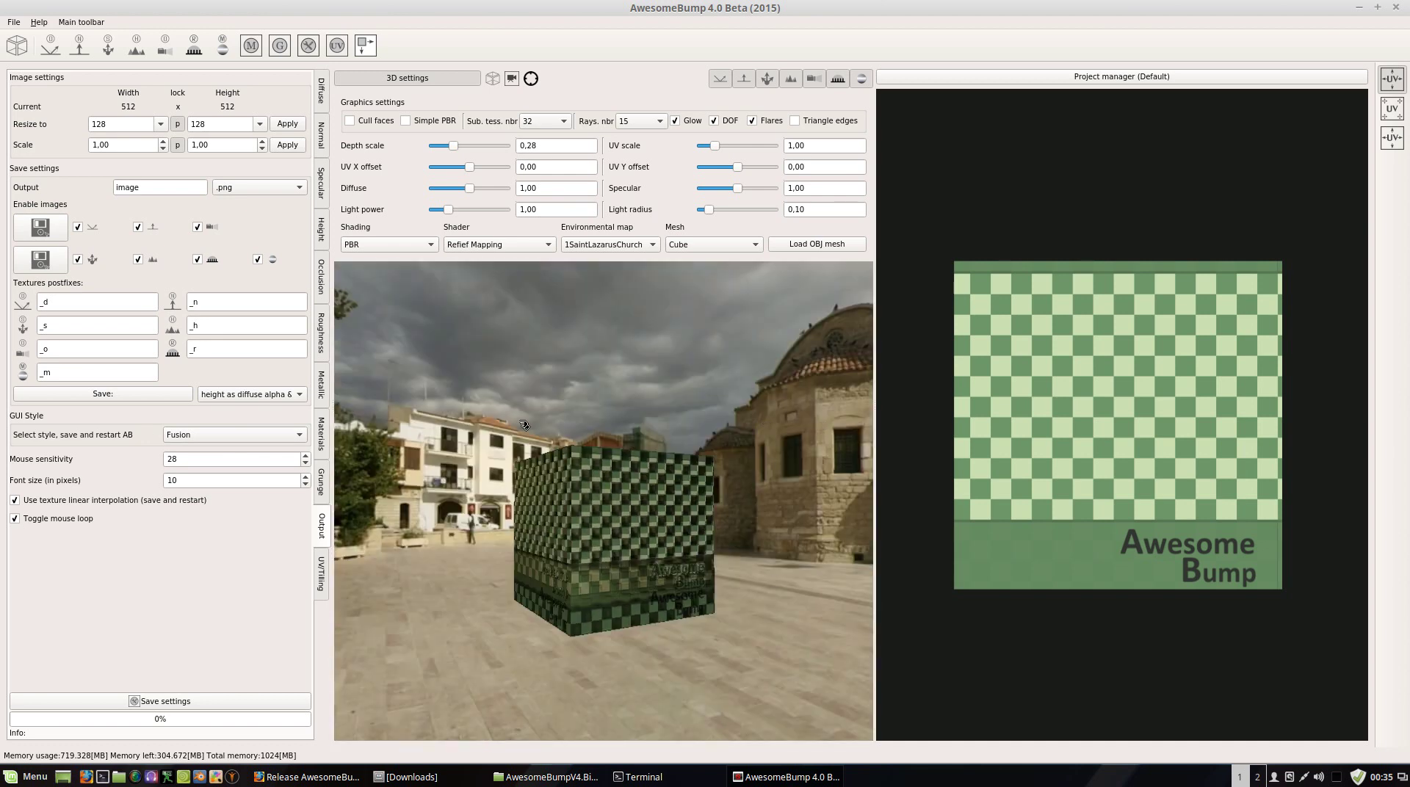
left_click_drag(524, 425, 841, 519)
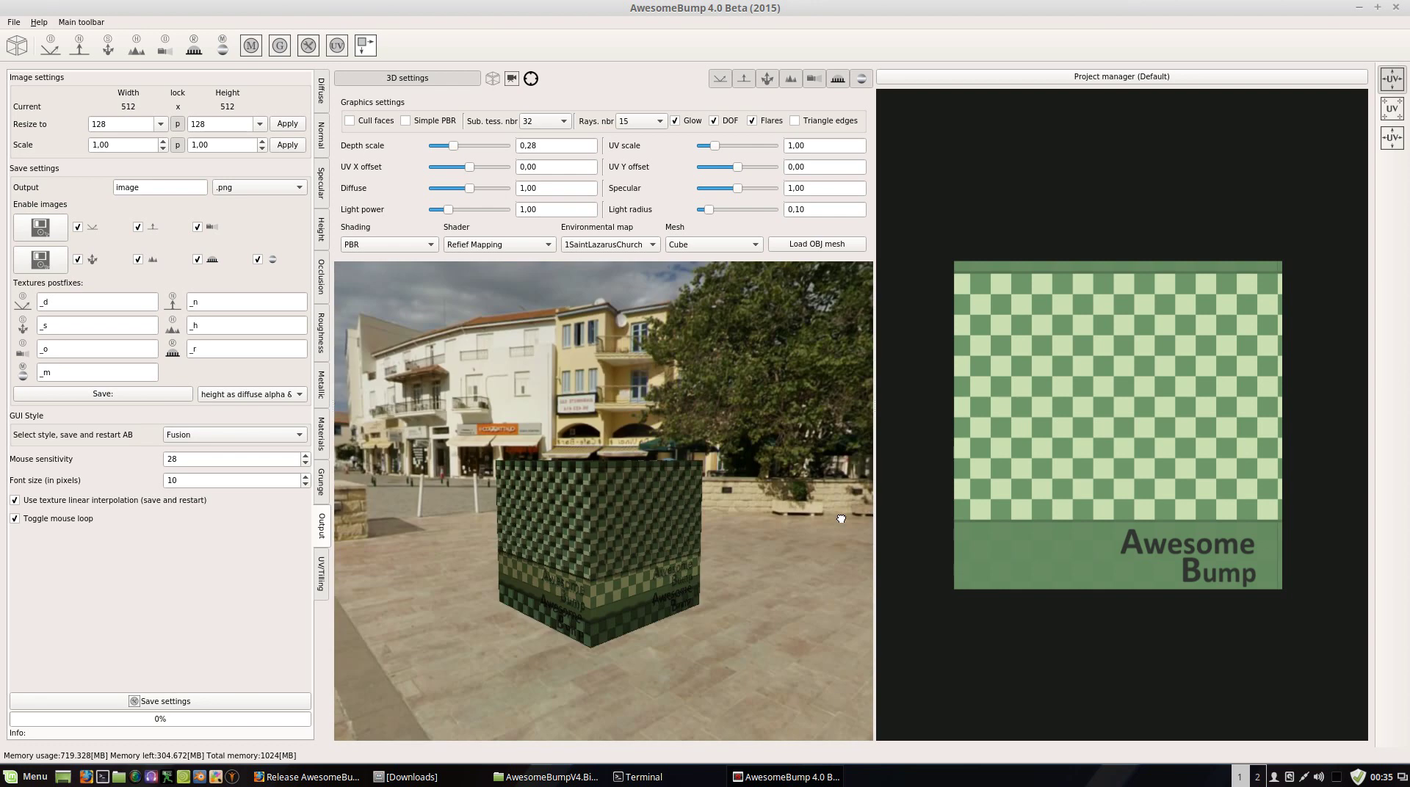
left_click_drag(633, 457, 694, 550)
left_click_drag(589, 437, 544, 399)
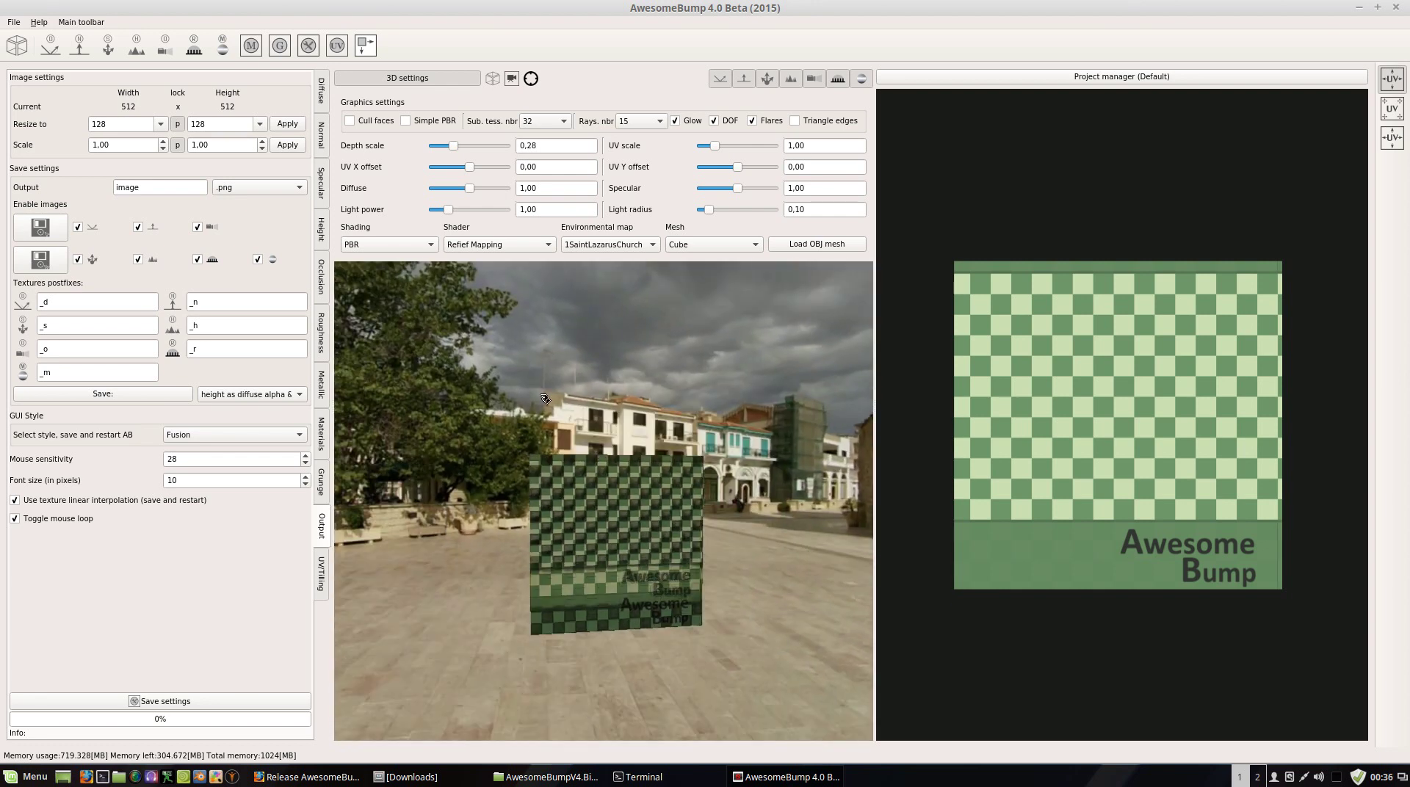
Step: Try the LancellottiChapel and PereaBeach environmental maps, viewing the cube from different angles in each
left_click(605, 245)
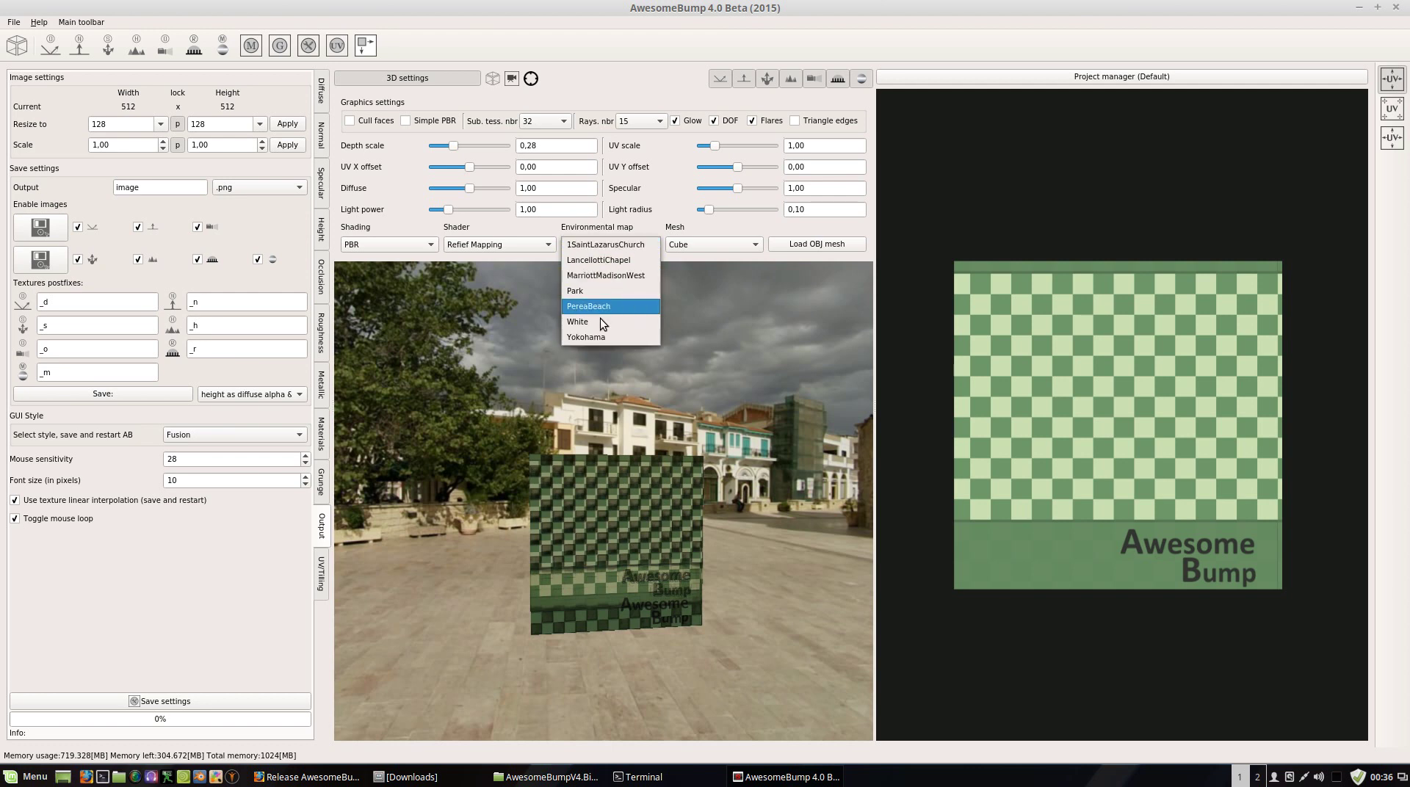
left_click(601, 260)
left_click_drag(739, 438, 600, 521)
mouse_move(588, 493)
middle_mouse_down()
mouse_move(560, 479)
mouse_move(595, 462)
mouse_move(614, 539)
mouse_move(513, 566)
mouse_move(561, 500)
mouse_move(604, 518)
mouse_move(652, 494)
mouse_move(607, 519)
mouse_move(616, 496)
middle_mouse_up()
left_click(587, 250)
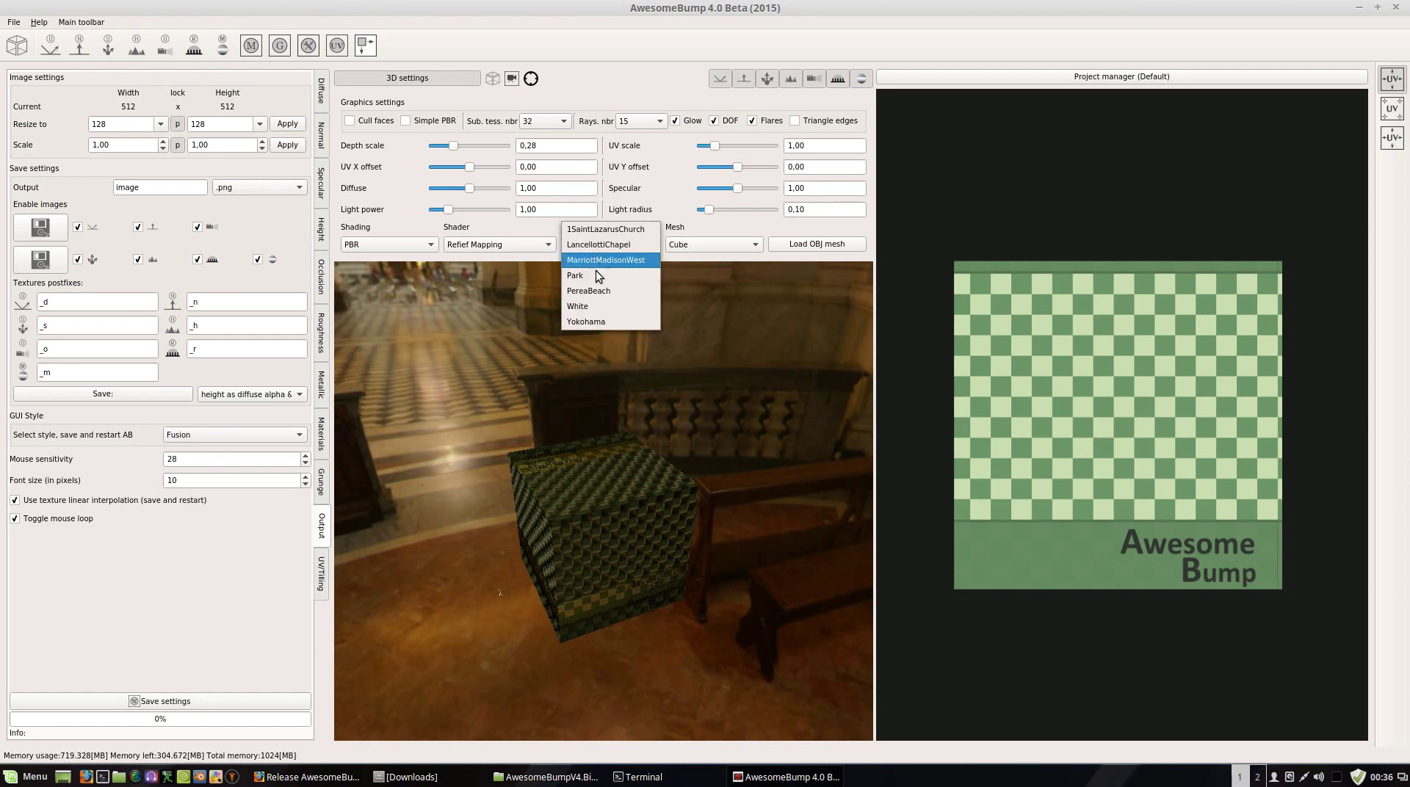
left_click(598, 288)
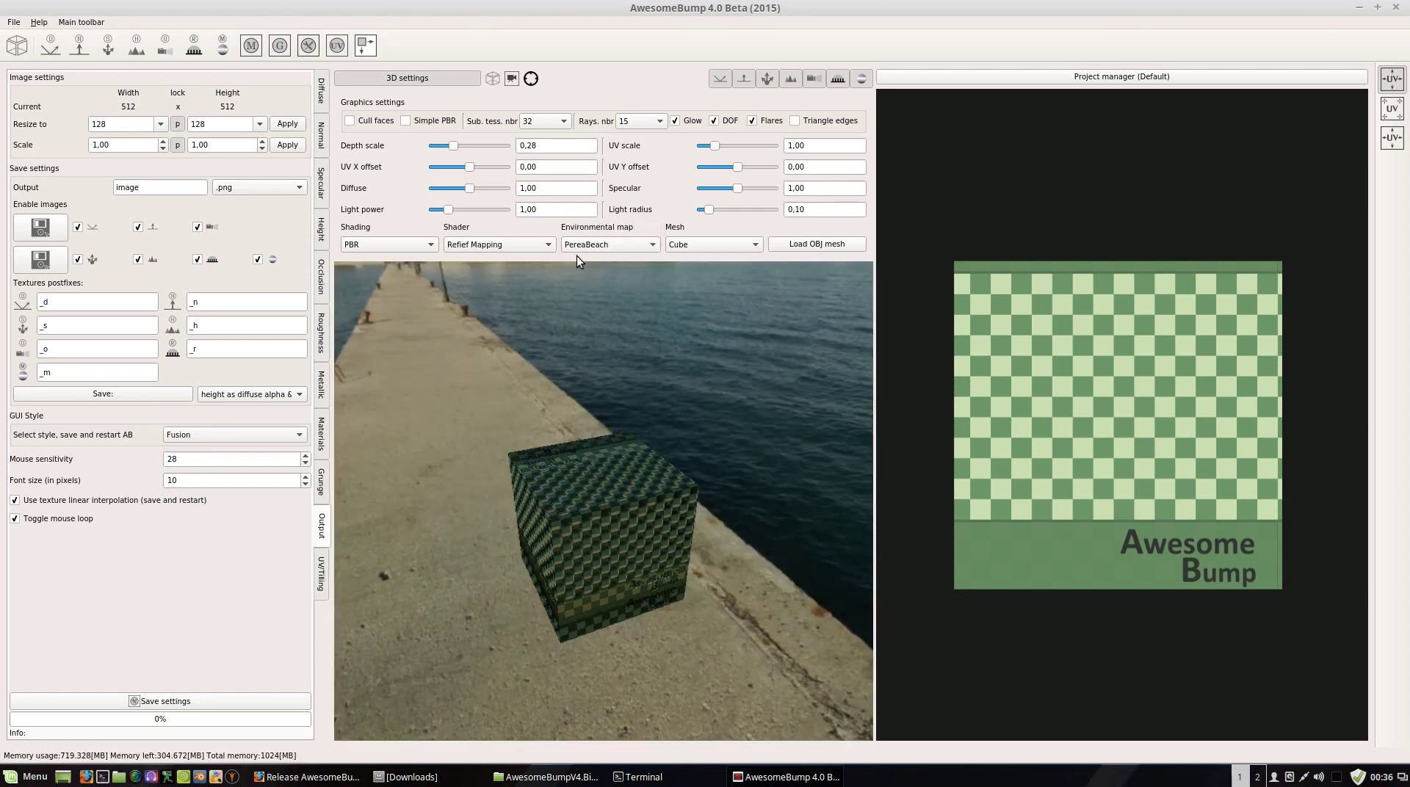
left_click_drag(608, 552, 668, 468)
Step: Preview the cube in the Yokohama environmental map, and set the environmental map to Park
left_click(603, 243)
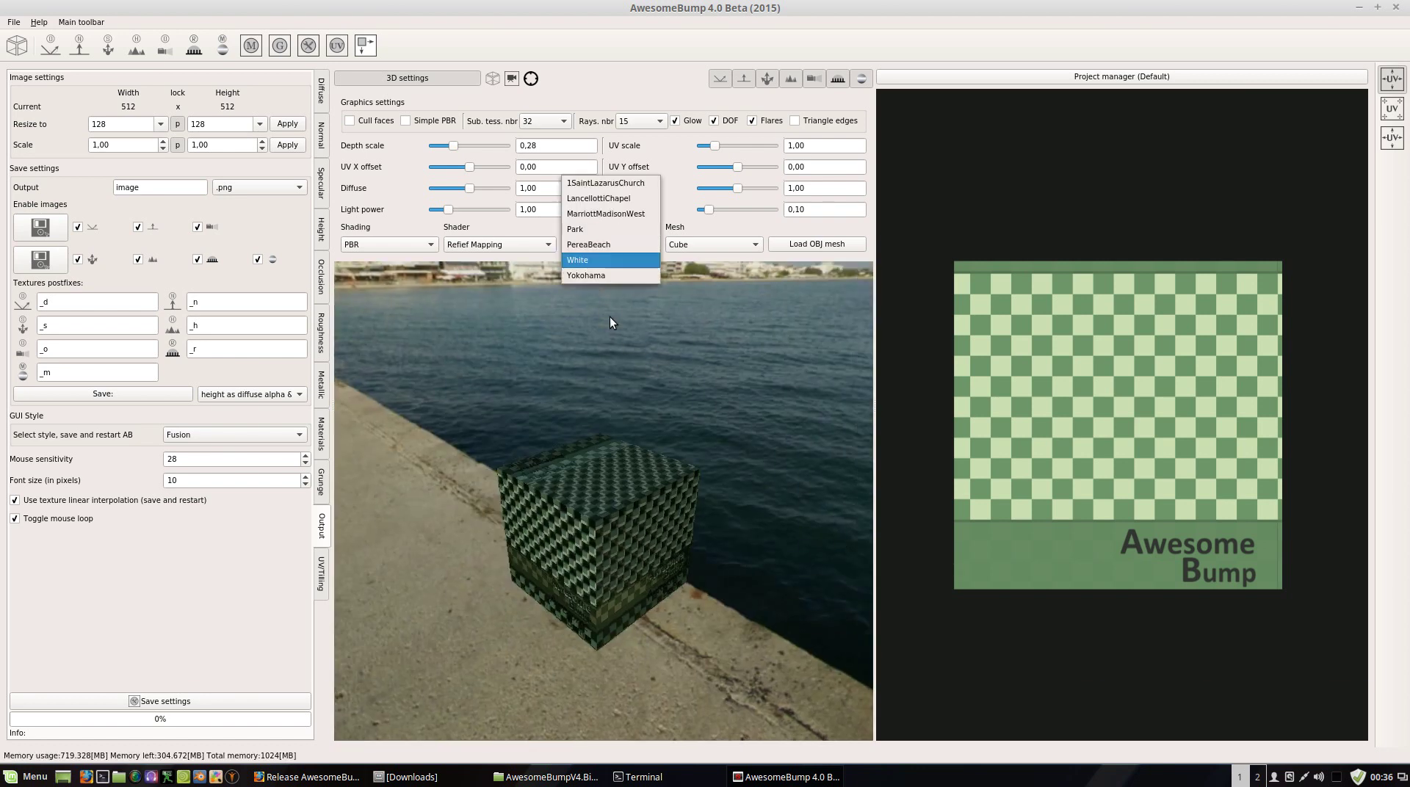
left_click(609, 260)
left_click_drag(774, 622, 624, 588)
left_click(589, 248)
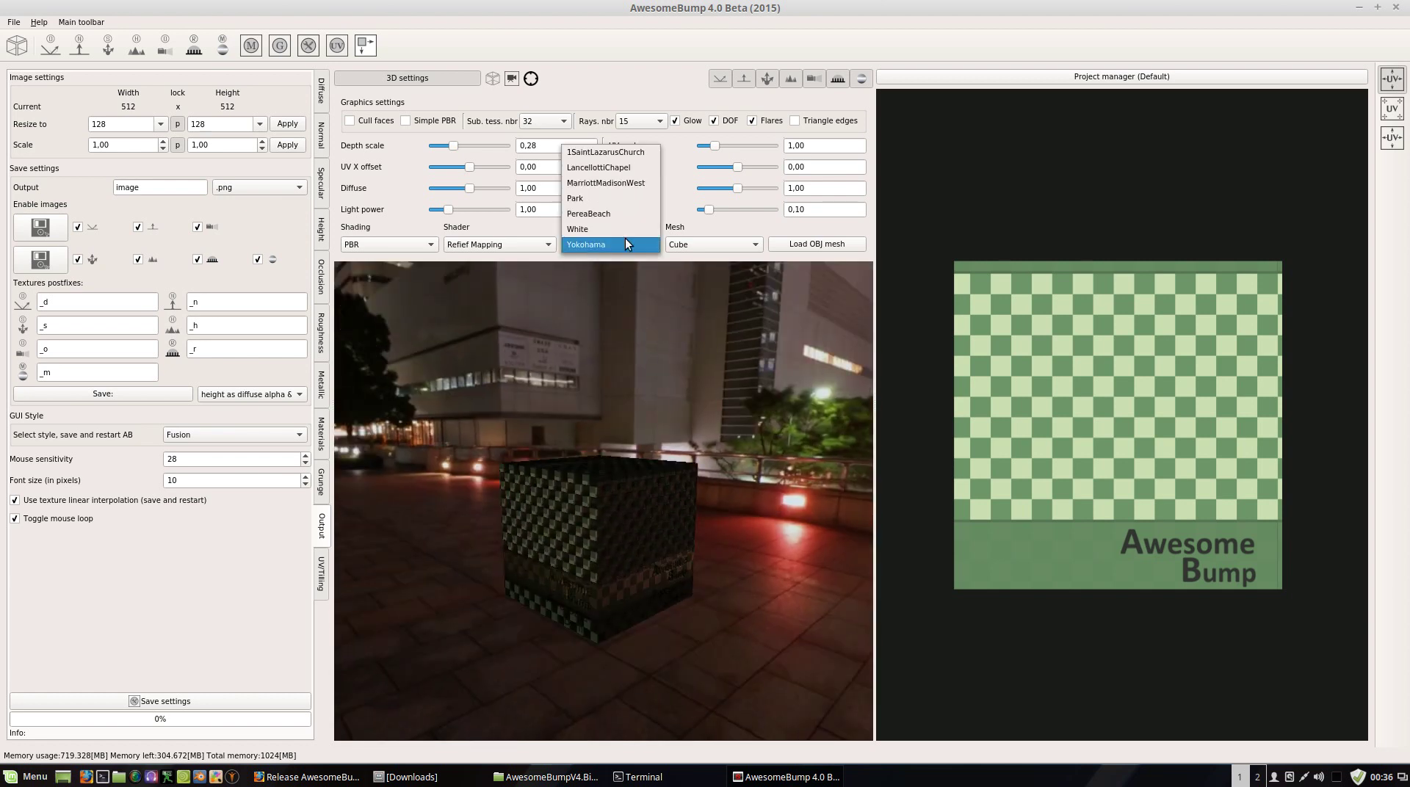
left_click(617, 195)
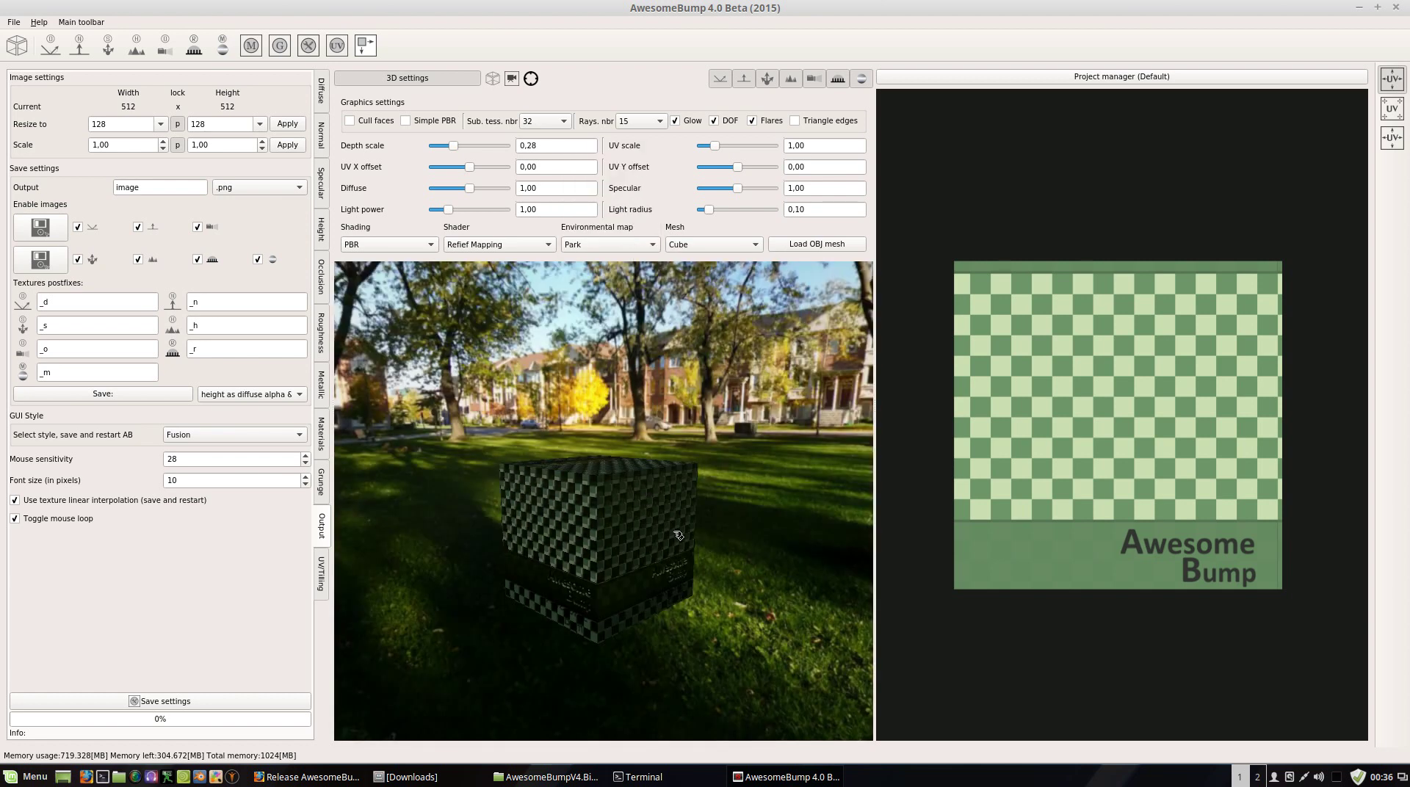
Step: Try the Plane mesh in the 3D preview and bring its textured front centred and close into view
left_click(693, 245)
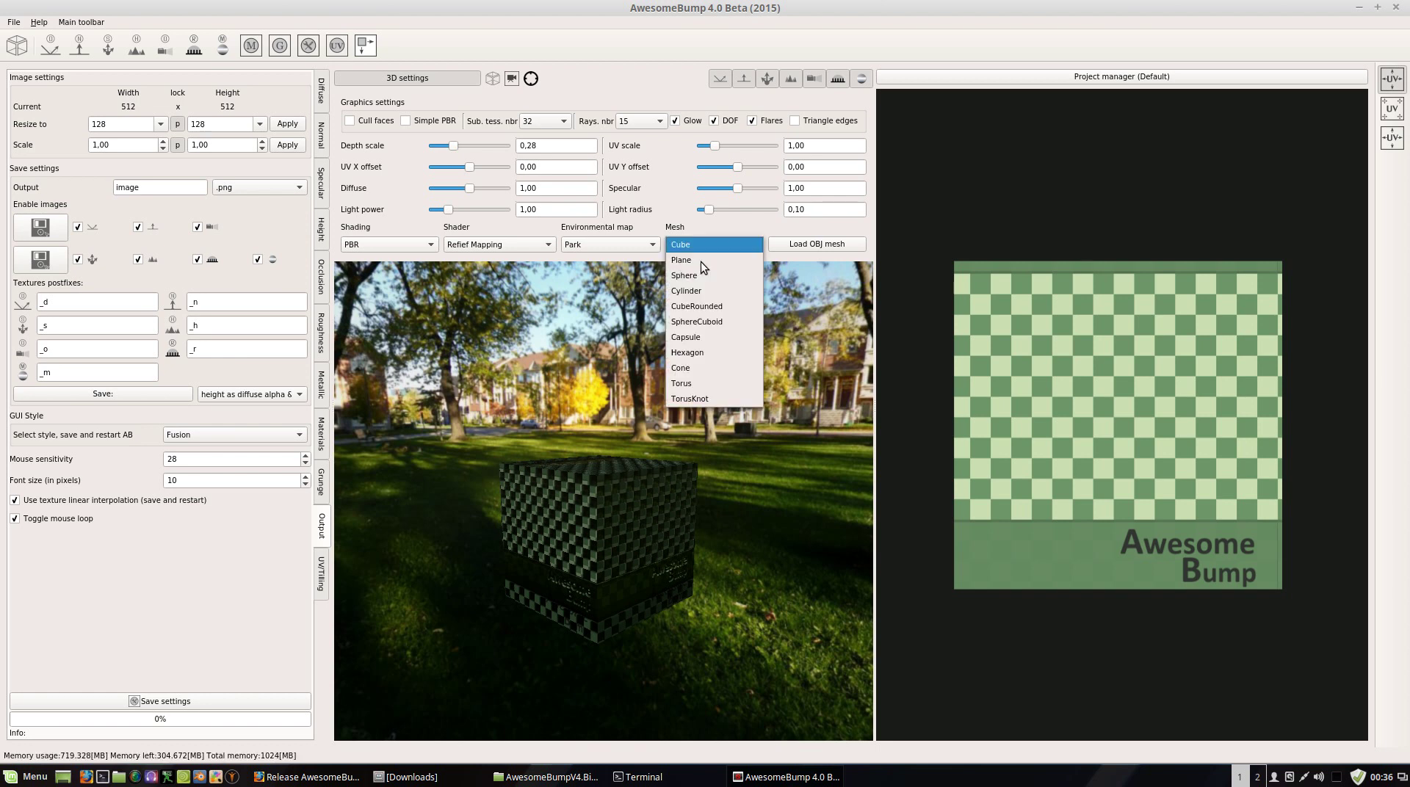
left_click(703, 263)
left_click_drag(677, 510, 482, 473)
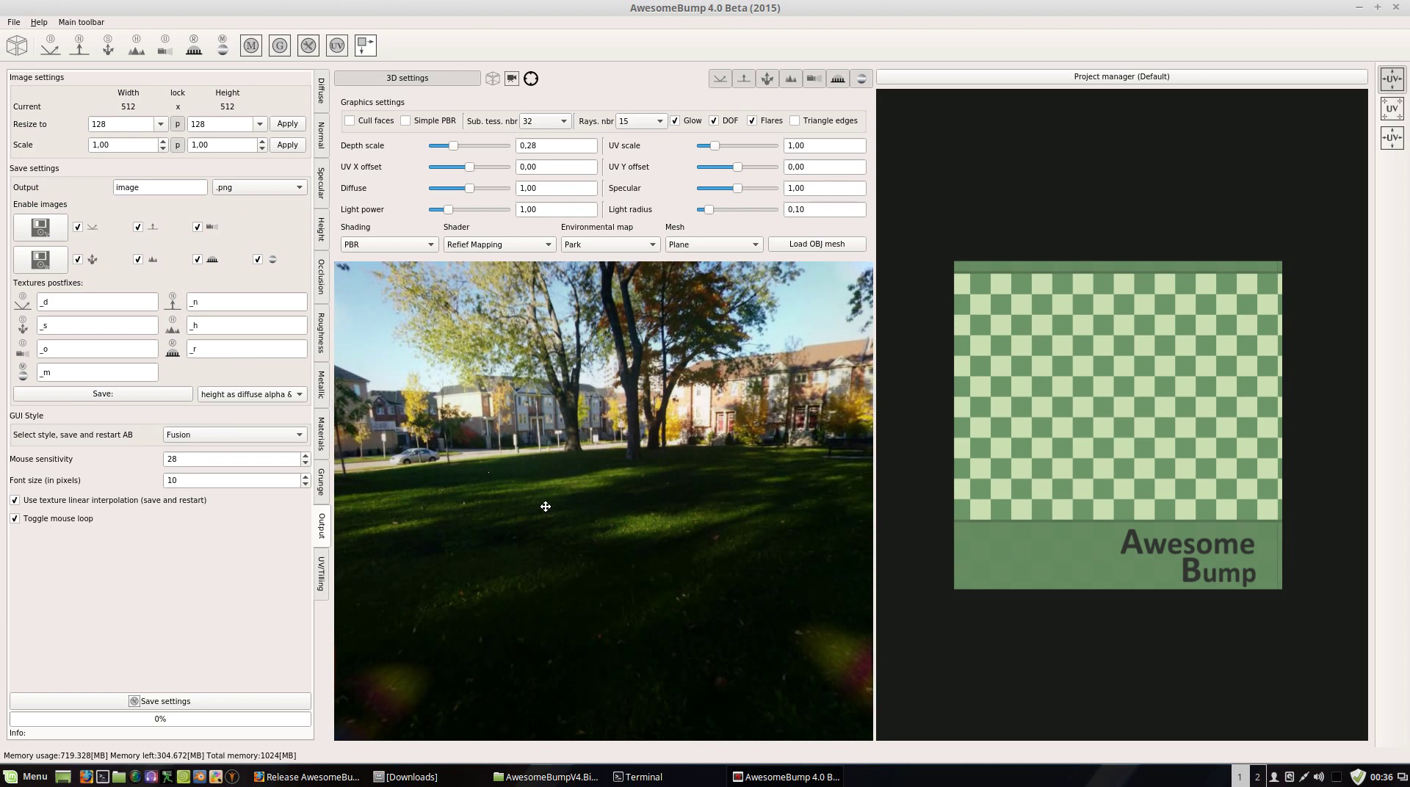
left_click_drag(654, 494, 856, 522)
scroll(787, 531, "up", 4)
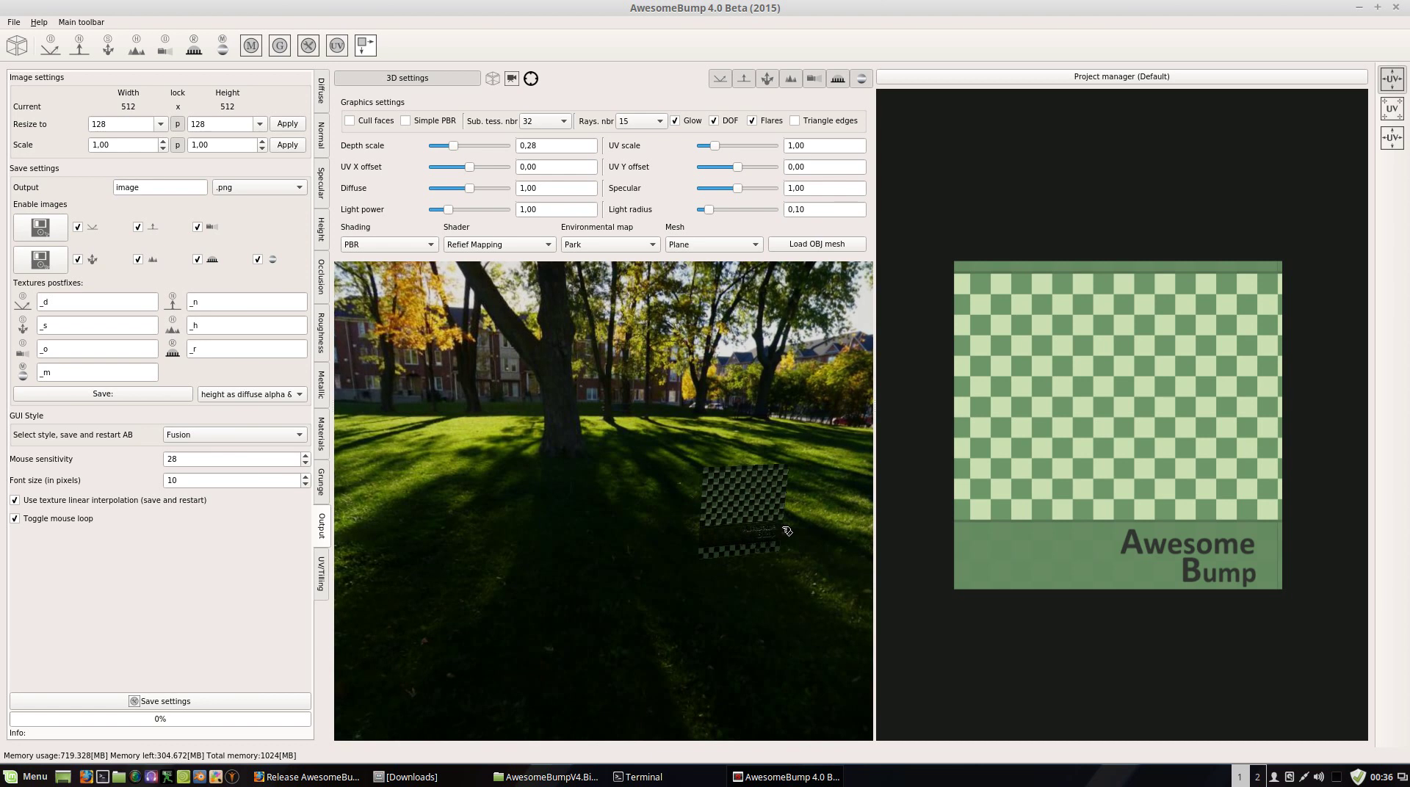
scroll(787, 518, "up", 1)
right_click_drag(811, 520, 619, 507)
scroll(623, 513, "up", 2)
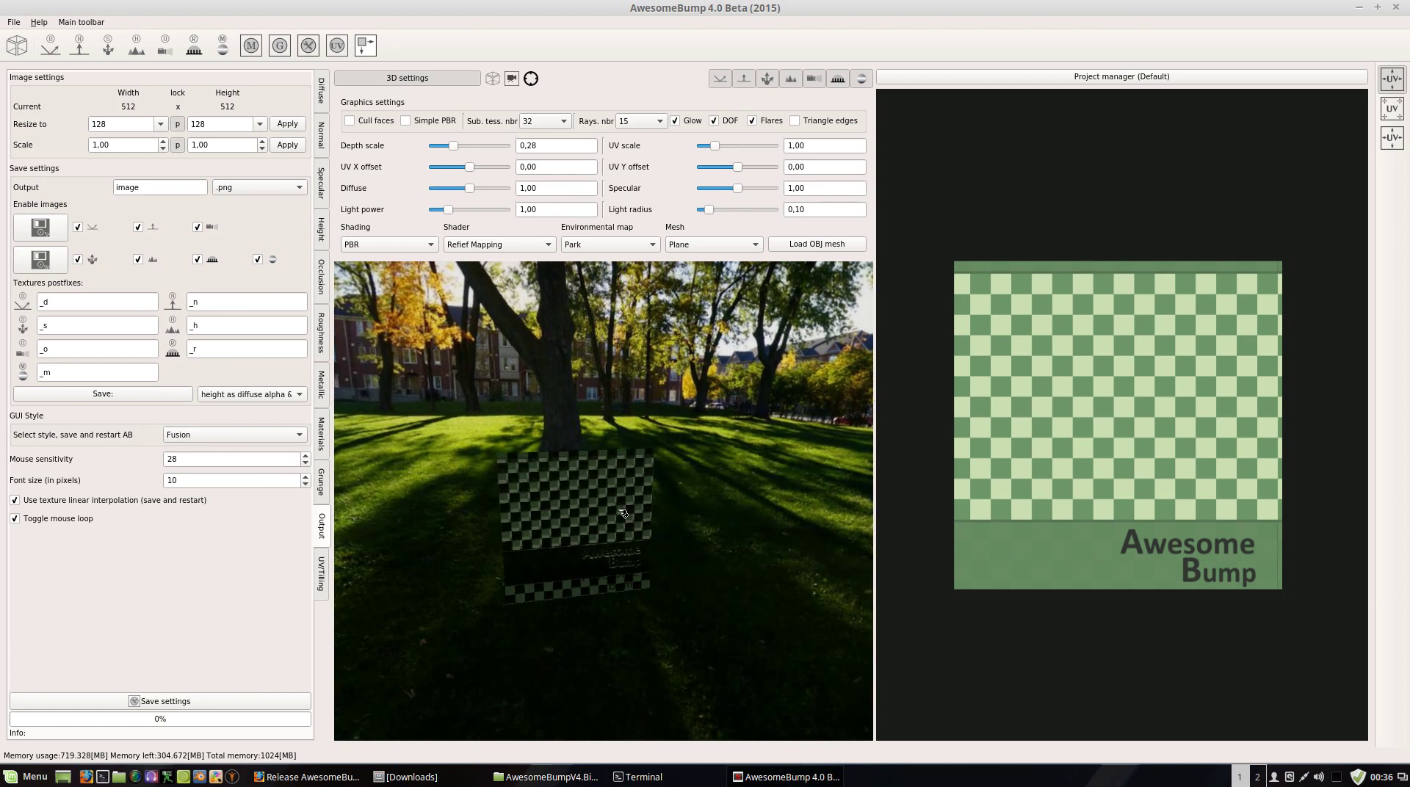
scroll(613, 518, "up", 3)
mouse_move(586, 573)
left_mouse_down()
mouse_move(573, 502)
mouse_move(582, 599)
mouse_move(584, 562)
left_mouse_up()
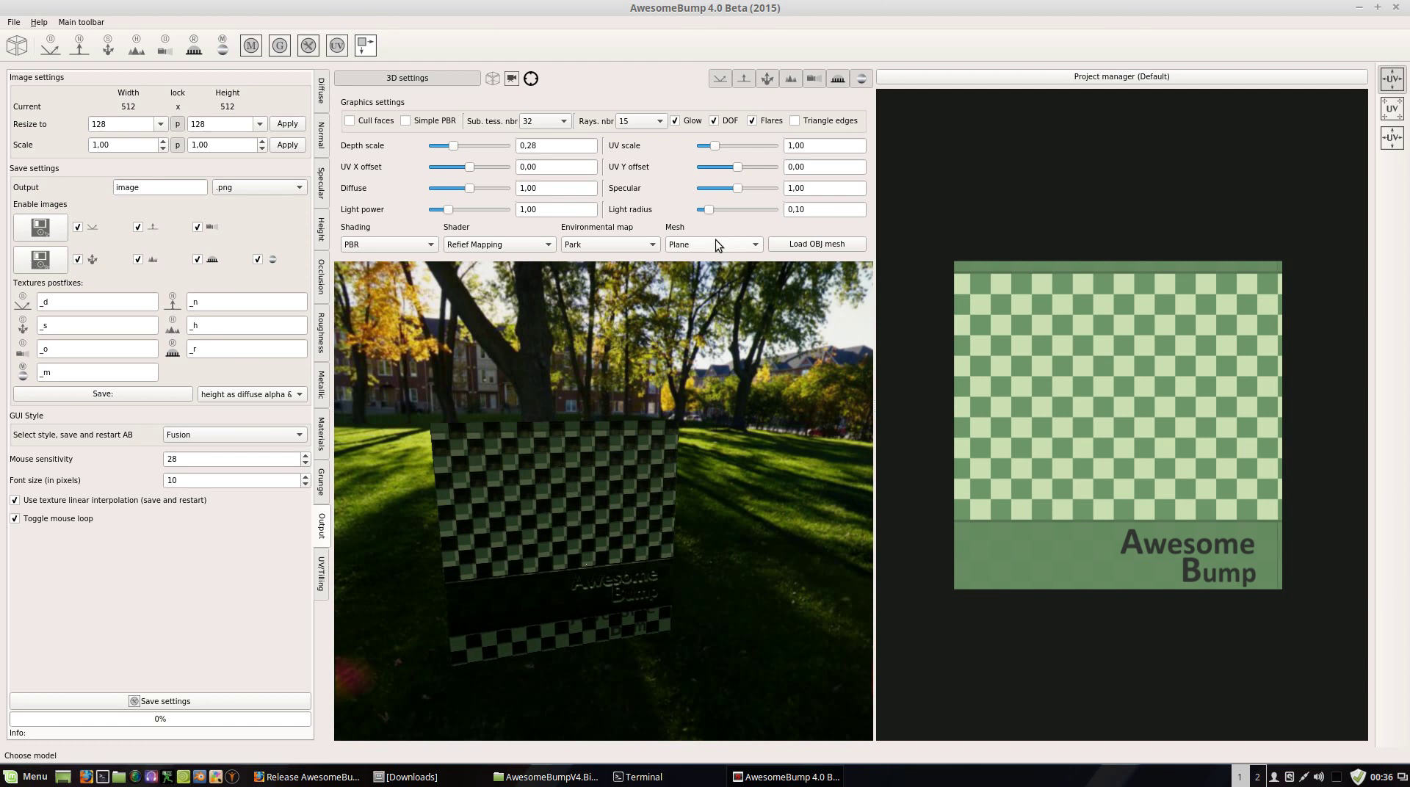
Step: Try the Sphere and Cylinder meshes with the checkered texture in the 3D preview
left_click(715, 245)
left_click(707, 261)
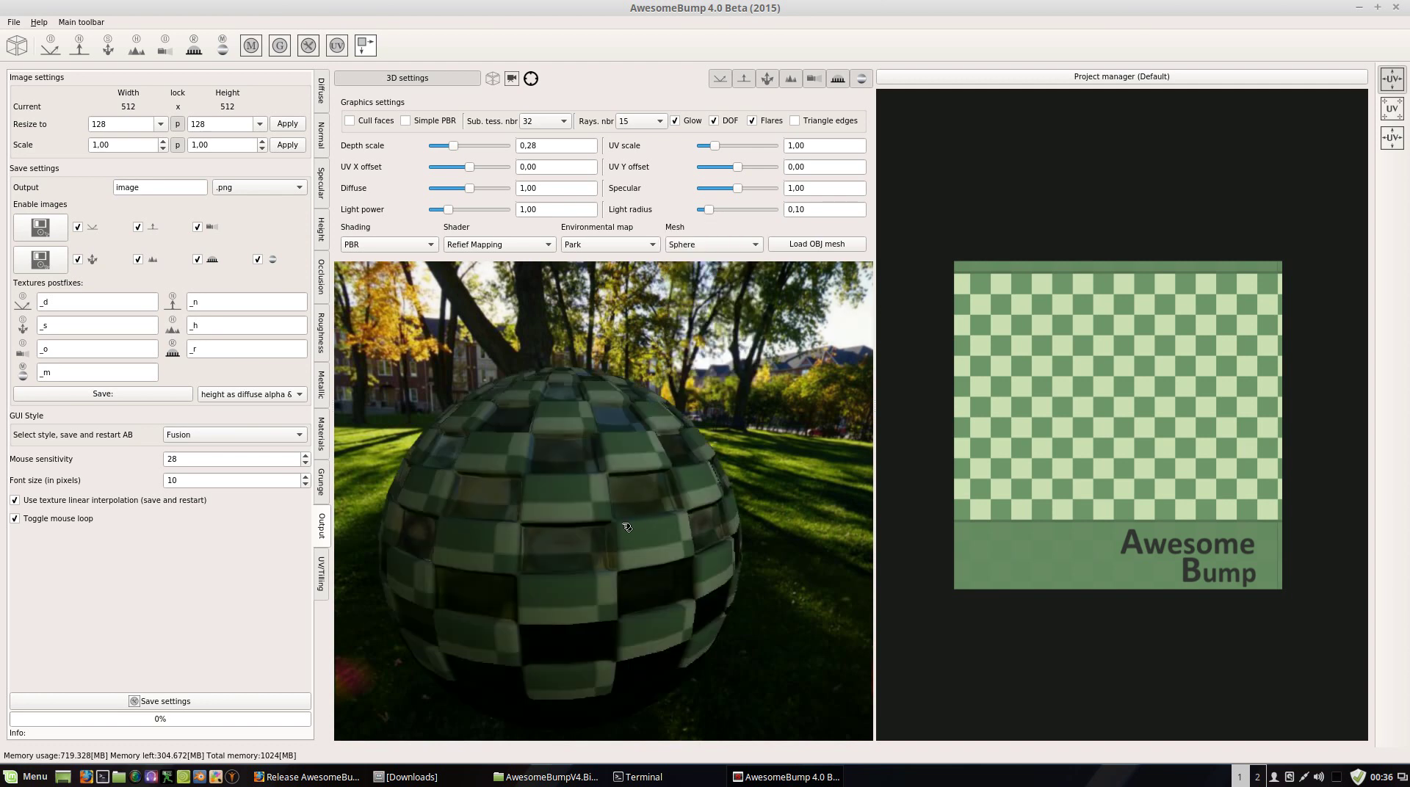
left_click(706, 245)
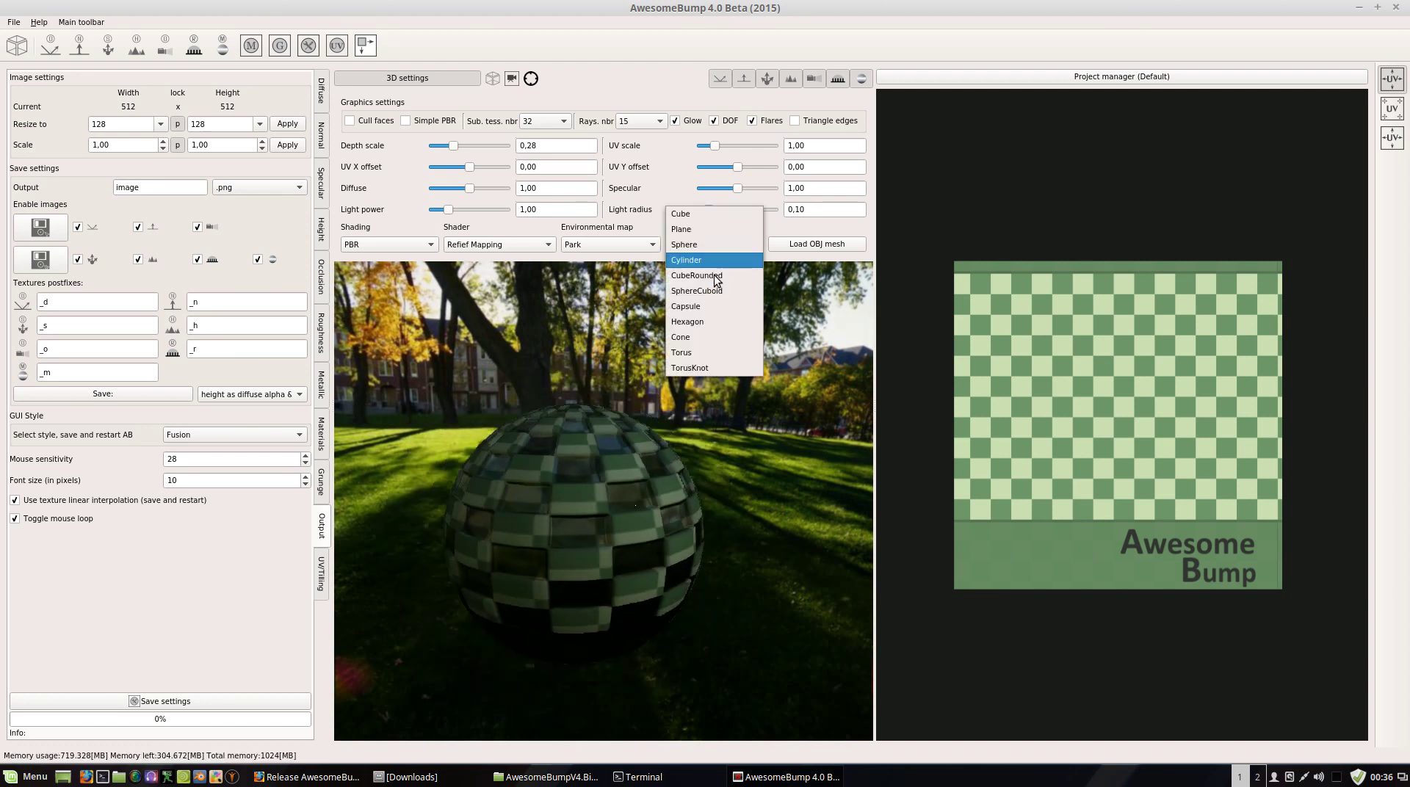
left_click(718, 260)
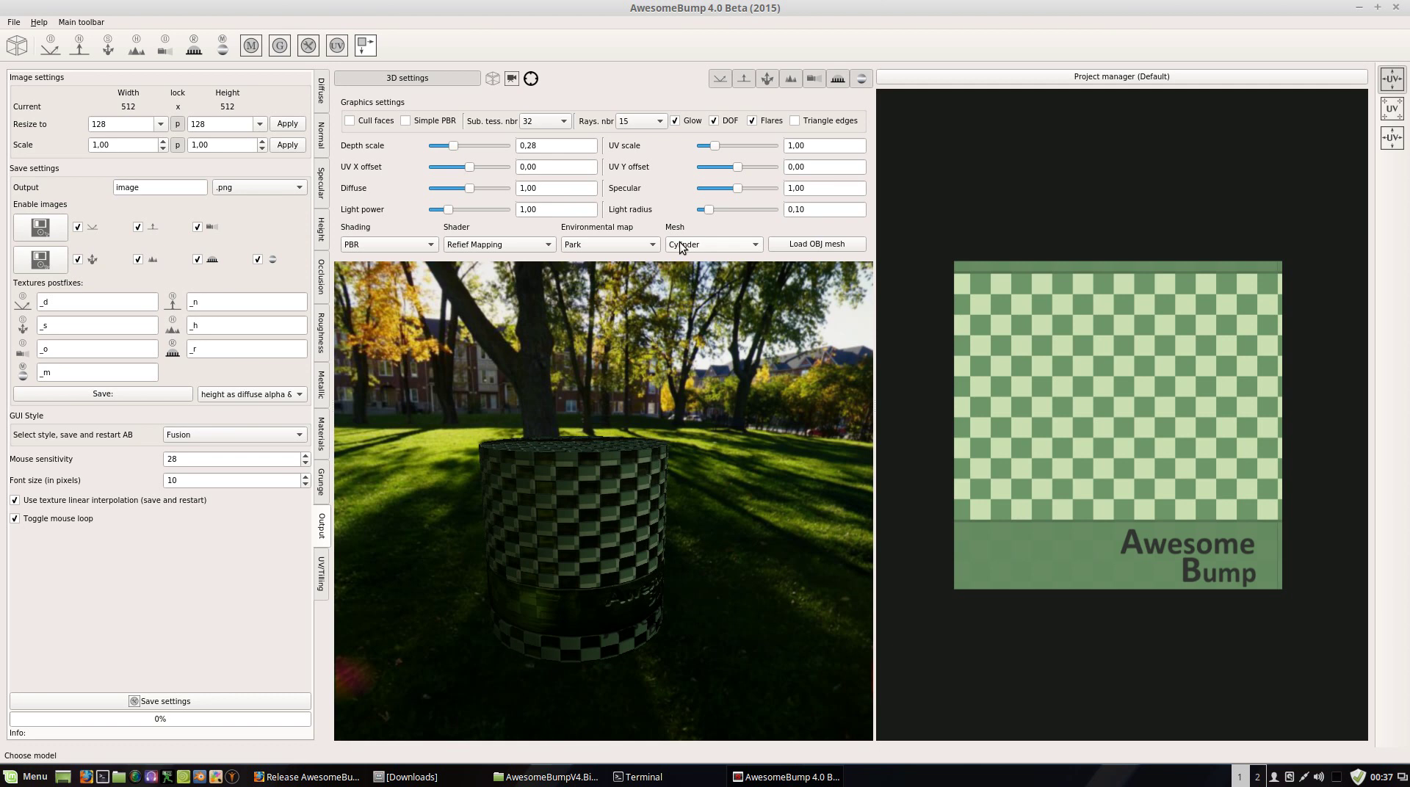
Step: Try the Cone and TorusKnot meshes, viewing the textured knot from a different angle
left_click(723, 244)
left_click(755, 359)
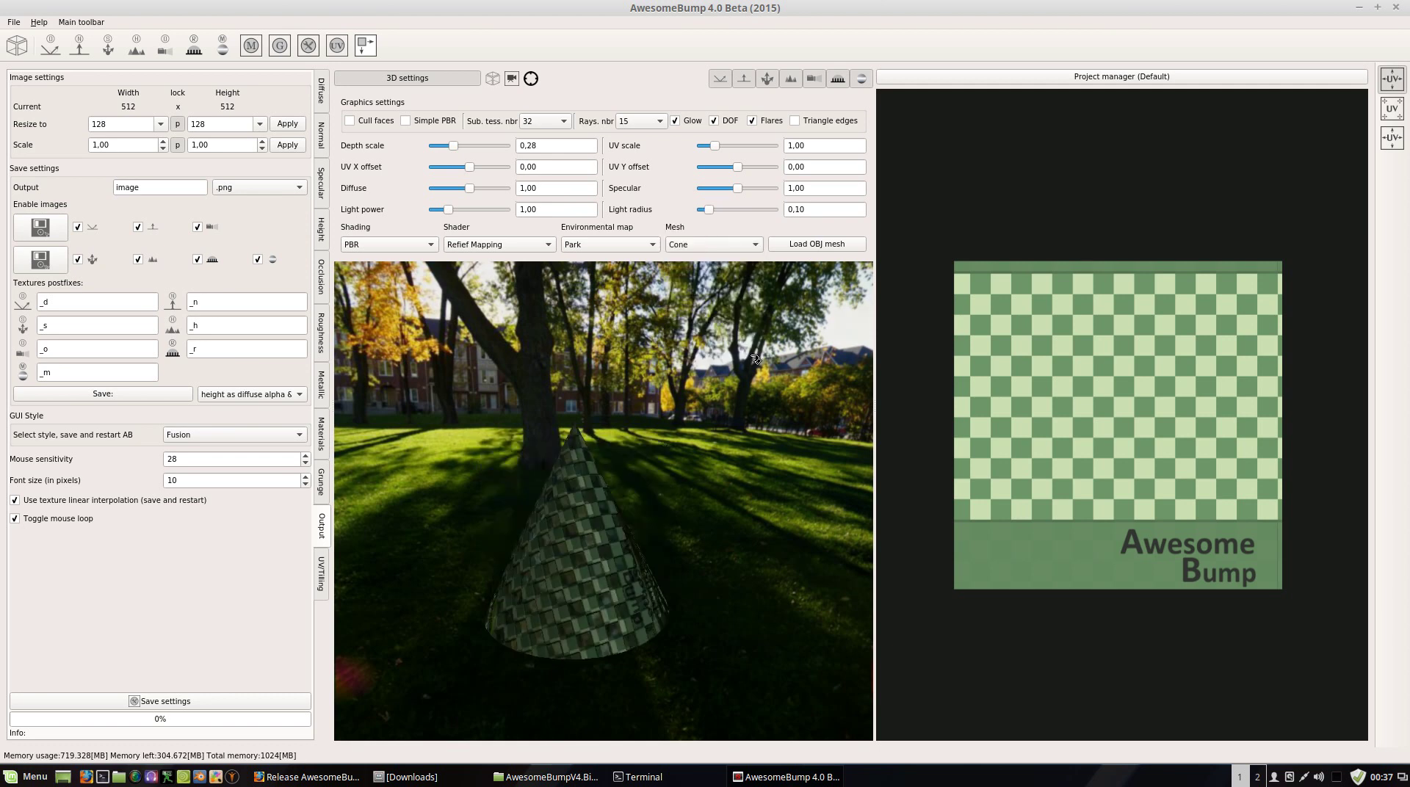
left_click(721, 242)
left_click(720, 281)
left_click_drag(601, 509, 637, 538)
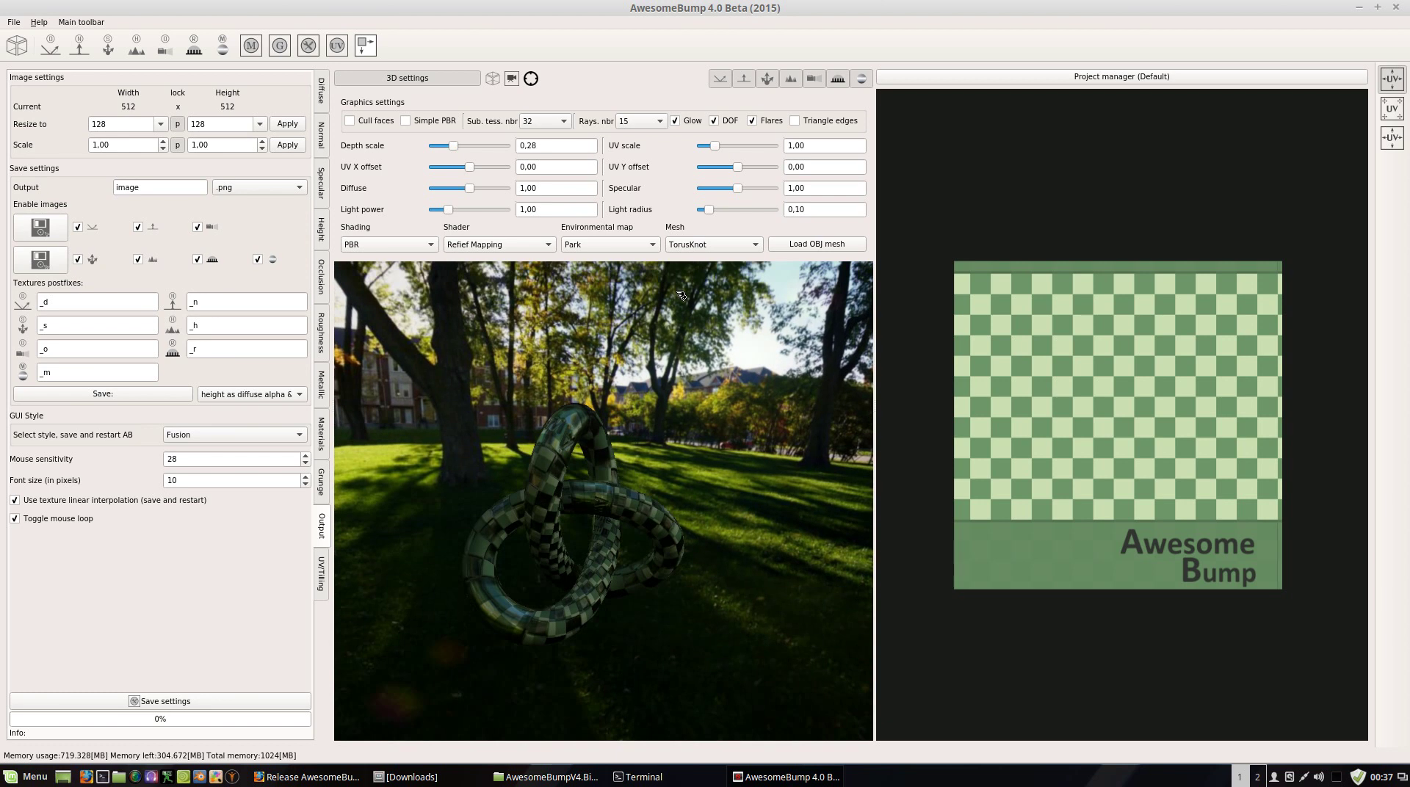
Step: Set the preview mesh to Hexagon and view it from a slightly different angle
left_click(693, 250)
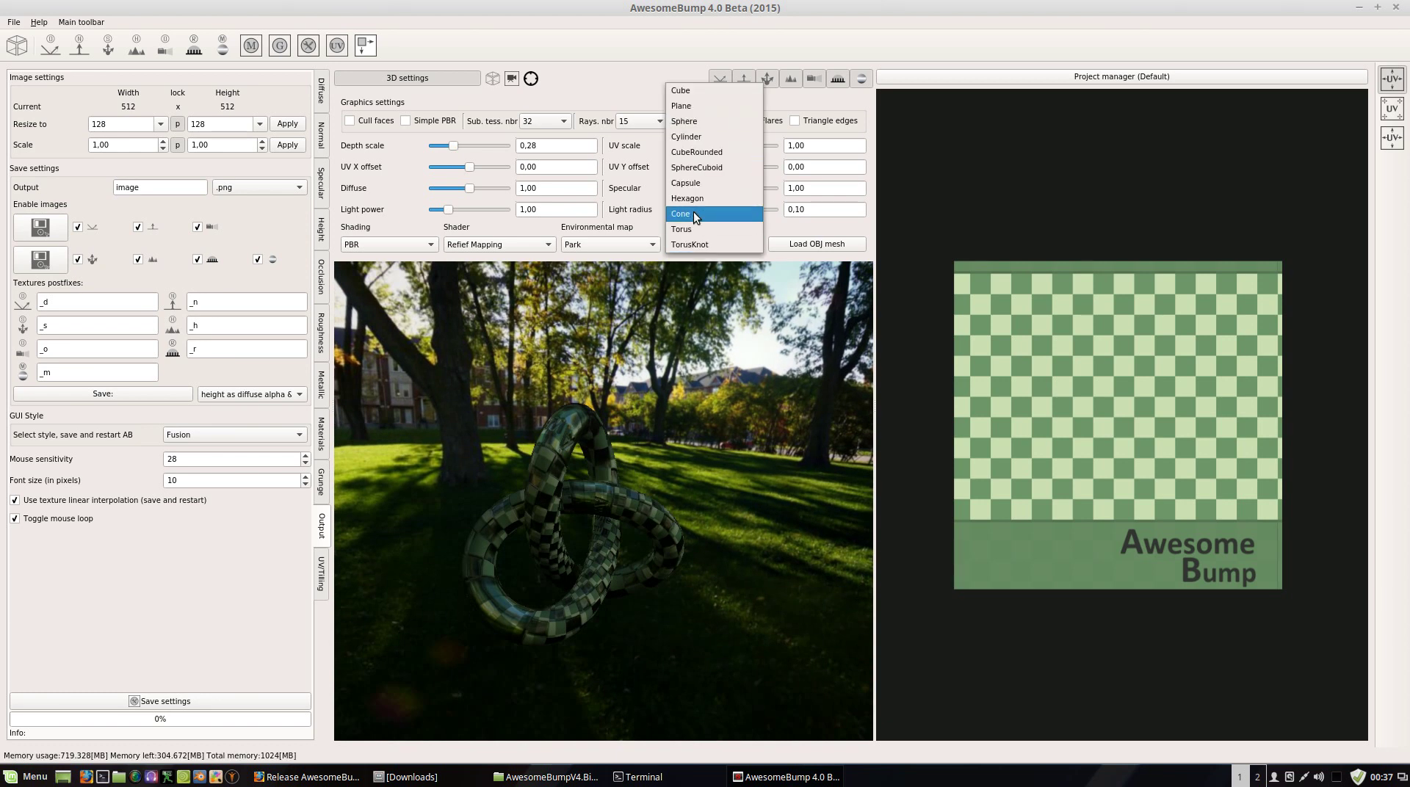
left_click(711, 198)
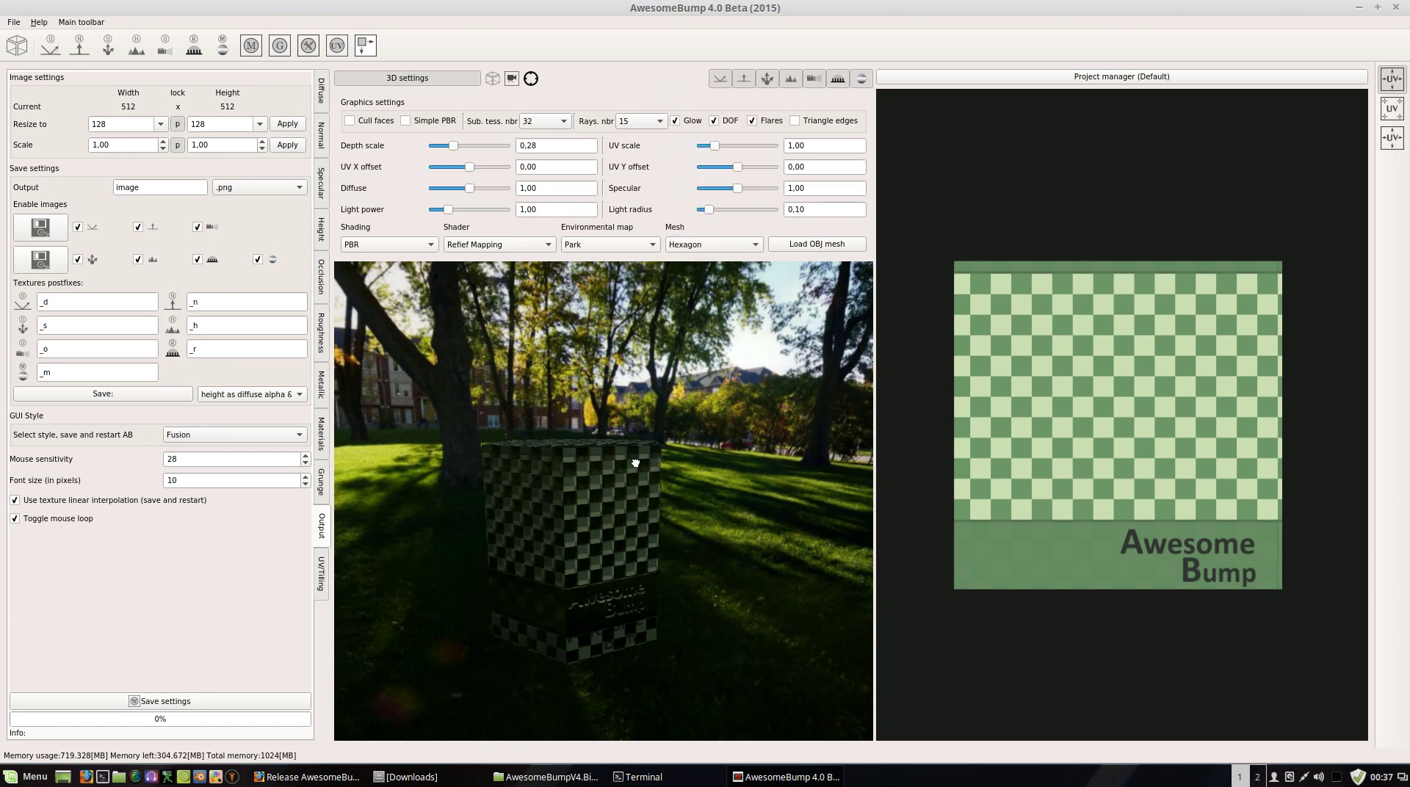
left_click_drag(635, 463, 716, 273)
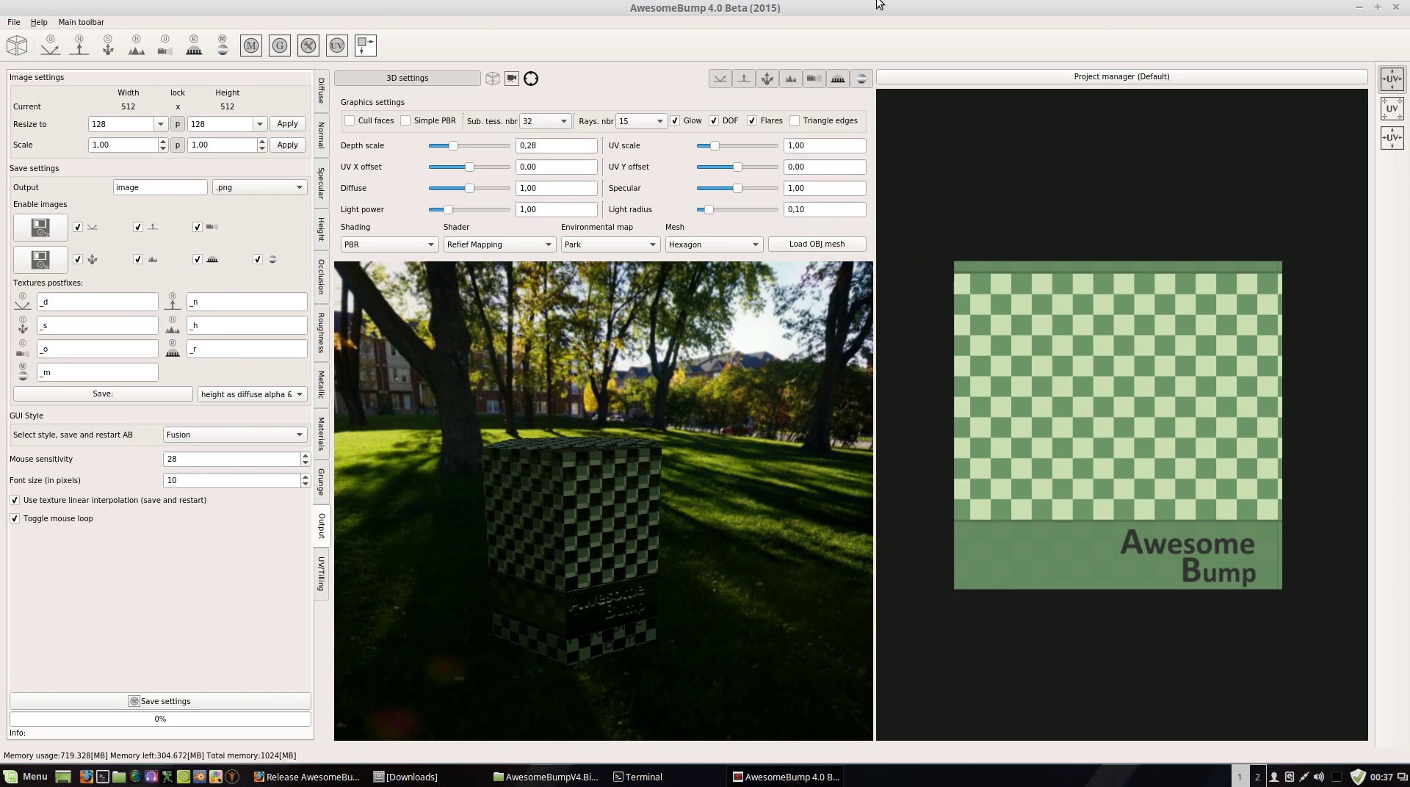
Step: Load the custom OBJ mesh macaco.obj from the Documentos folder into the 3D preview
left_click(834, 249)
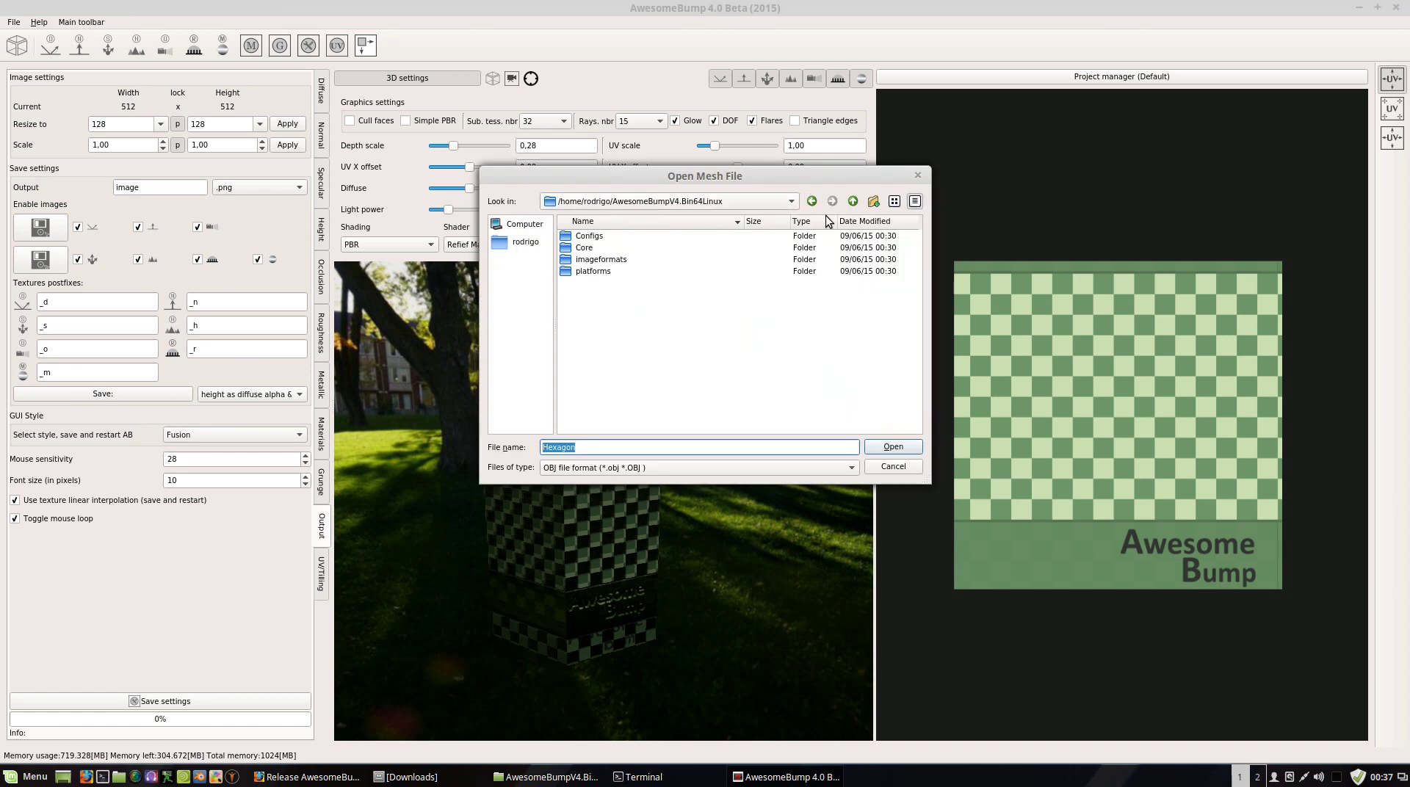
left_click(853, 201)
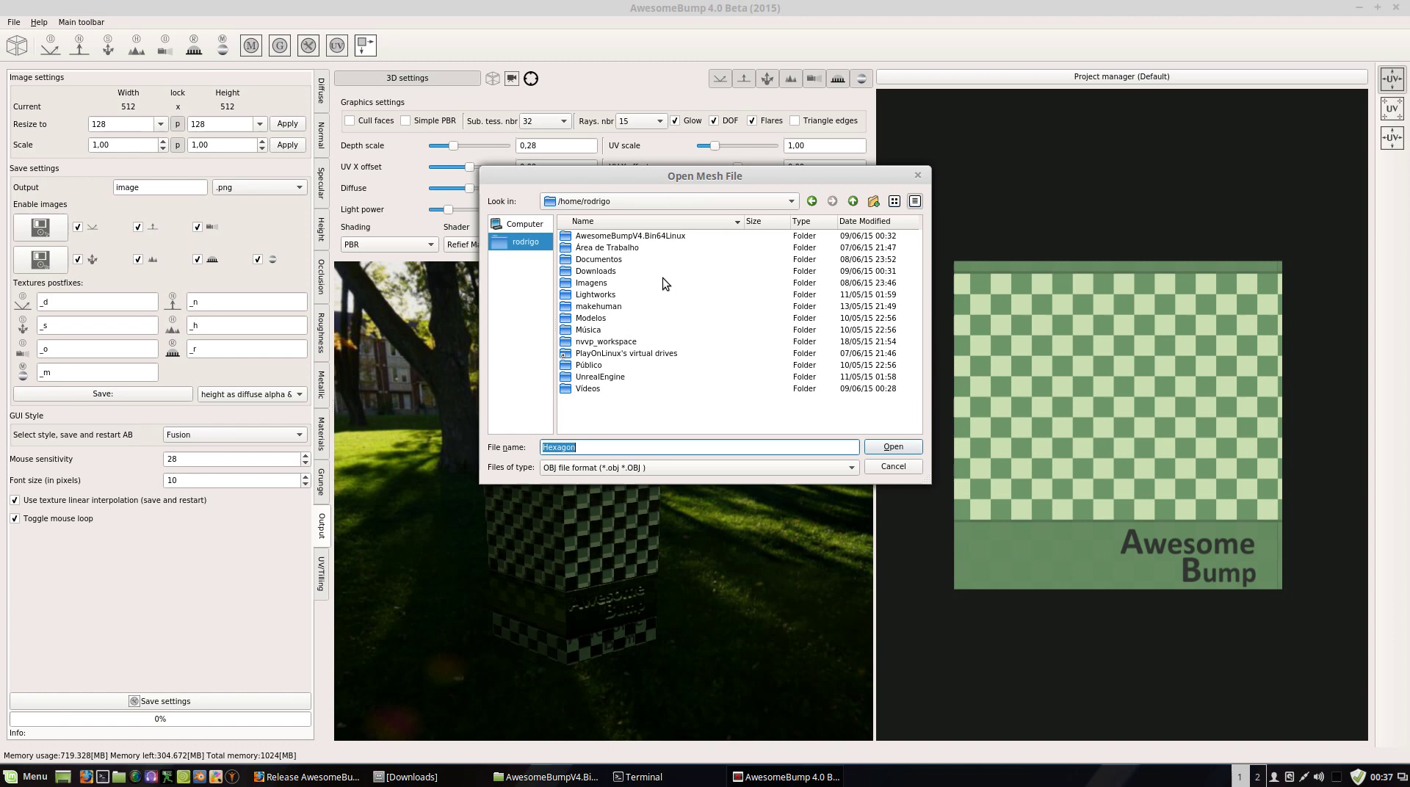
double_click(600, 260)
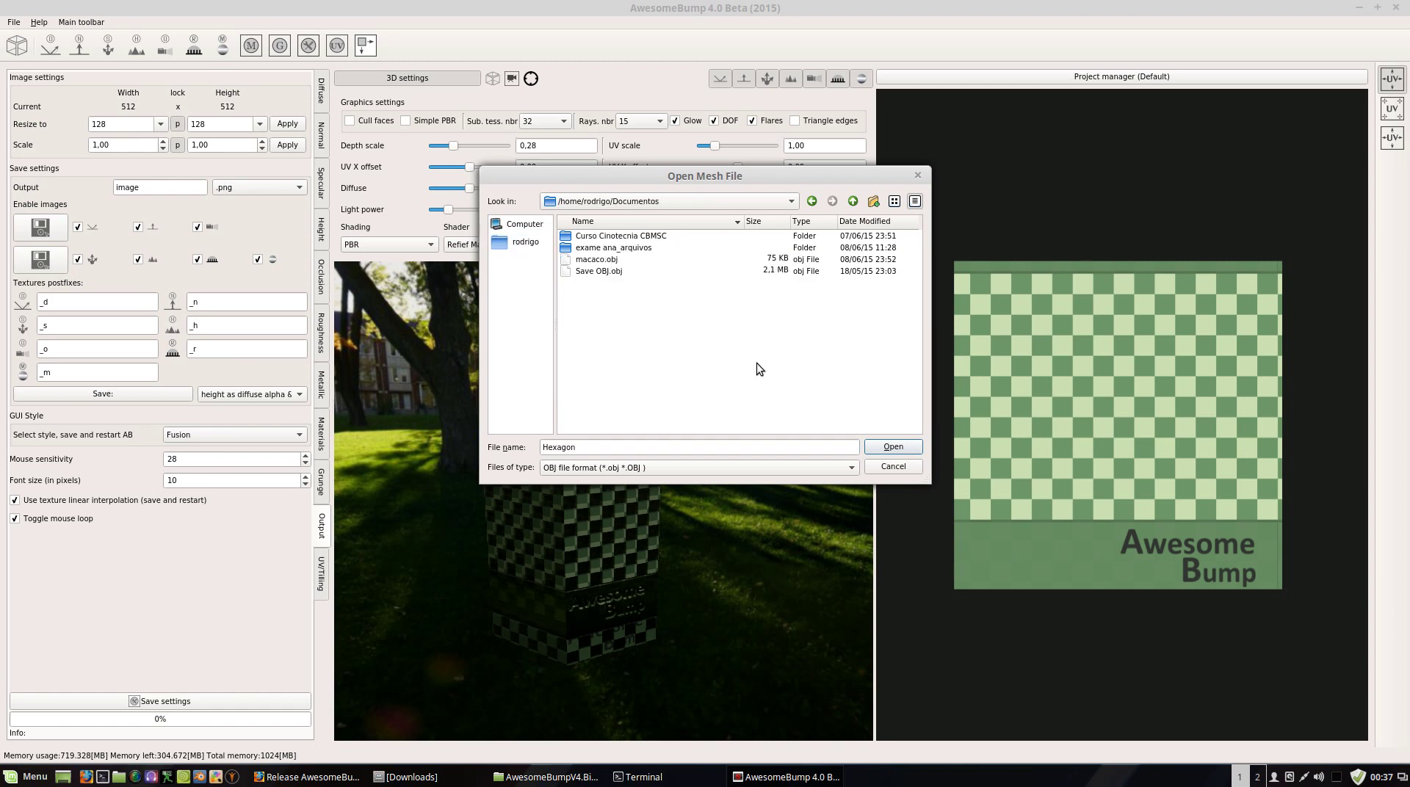
left_click(617, 259)
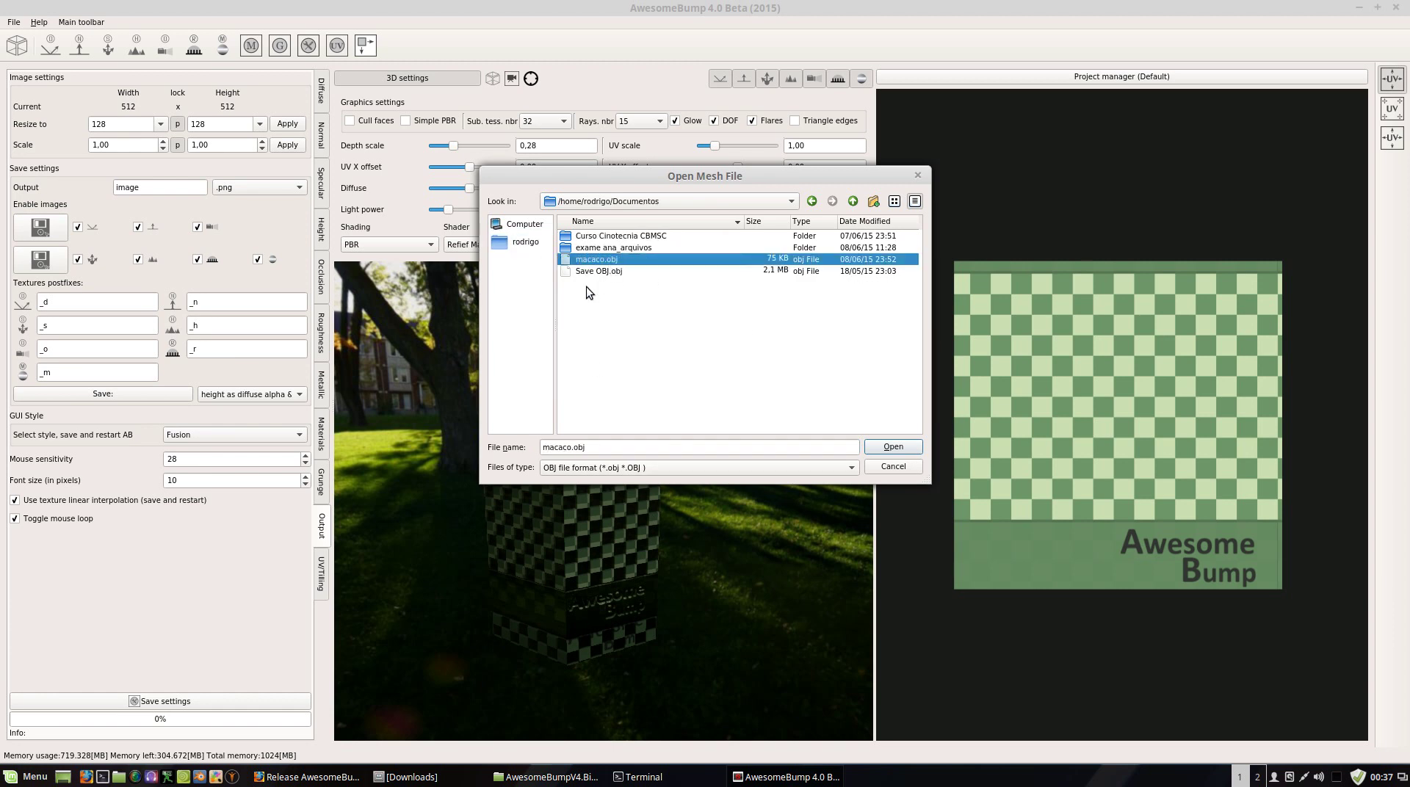
left_click(885, 452)
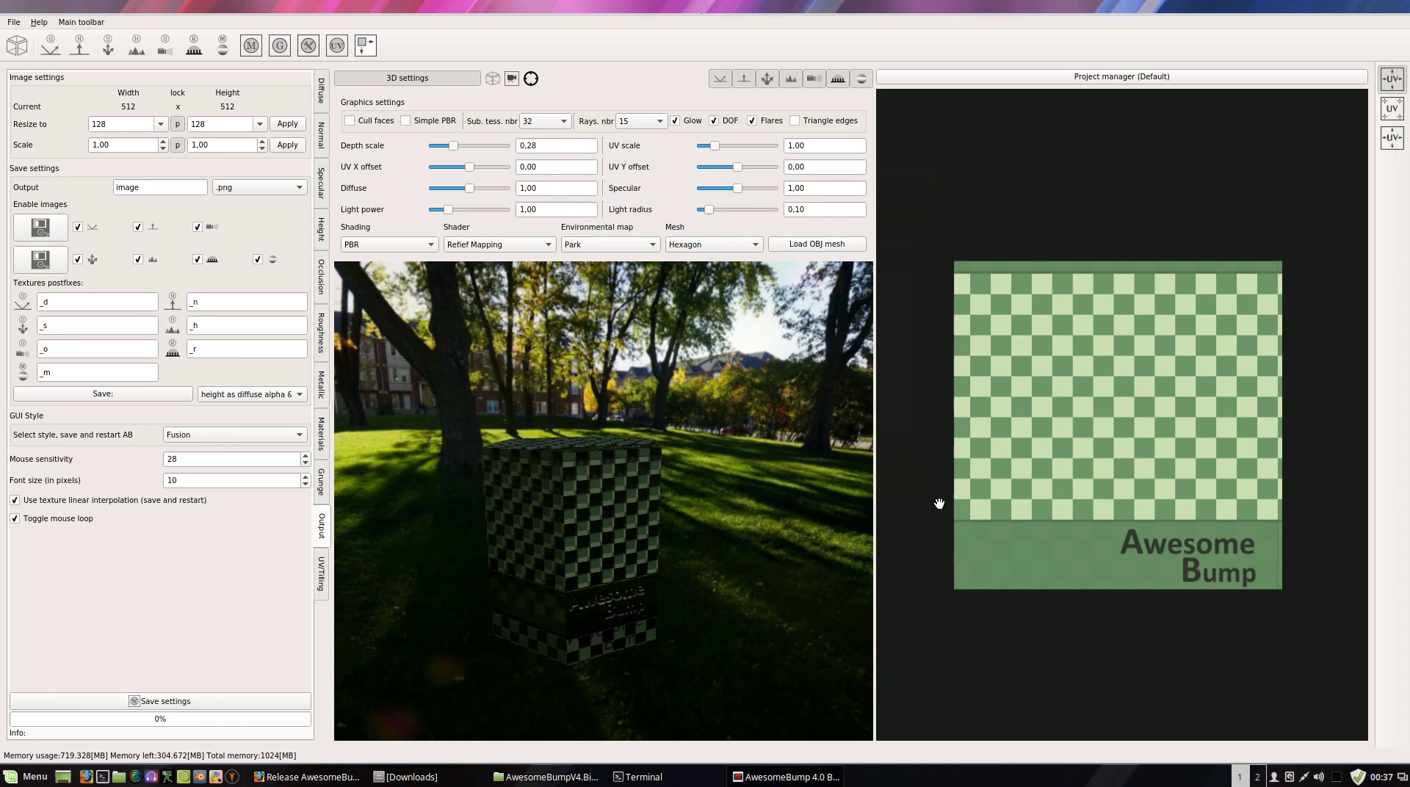
Step: Set the environmental map to 1SaintLazarusChurch and bring the monkey head mesh closer in the 3D preview
left_click_drag(568, 698, 588, 271)
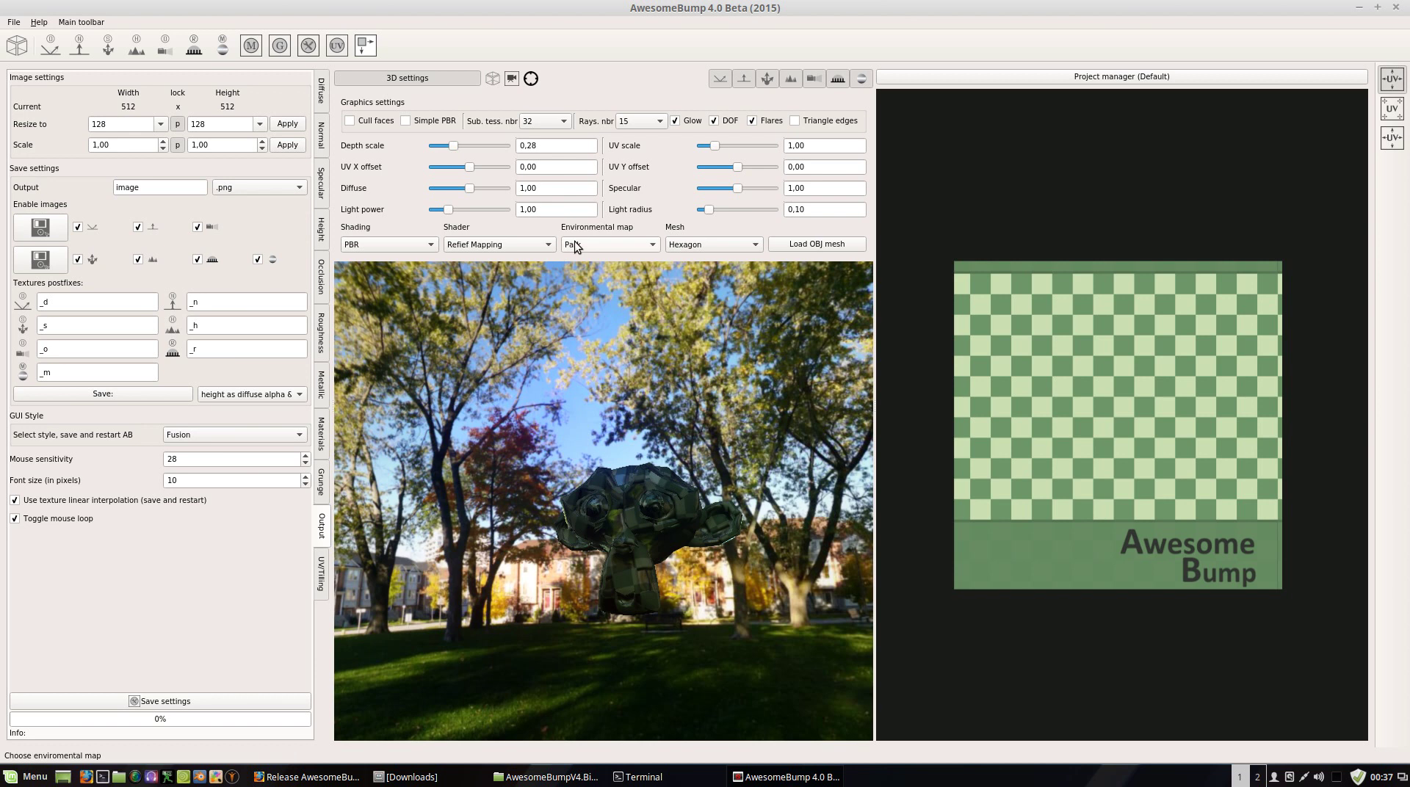
left_click(610, 244)
left_click(613, 204)
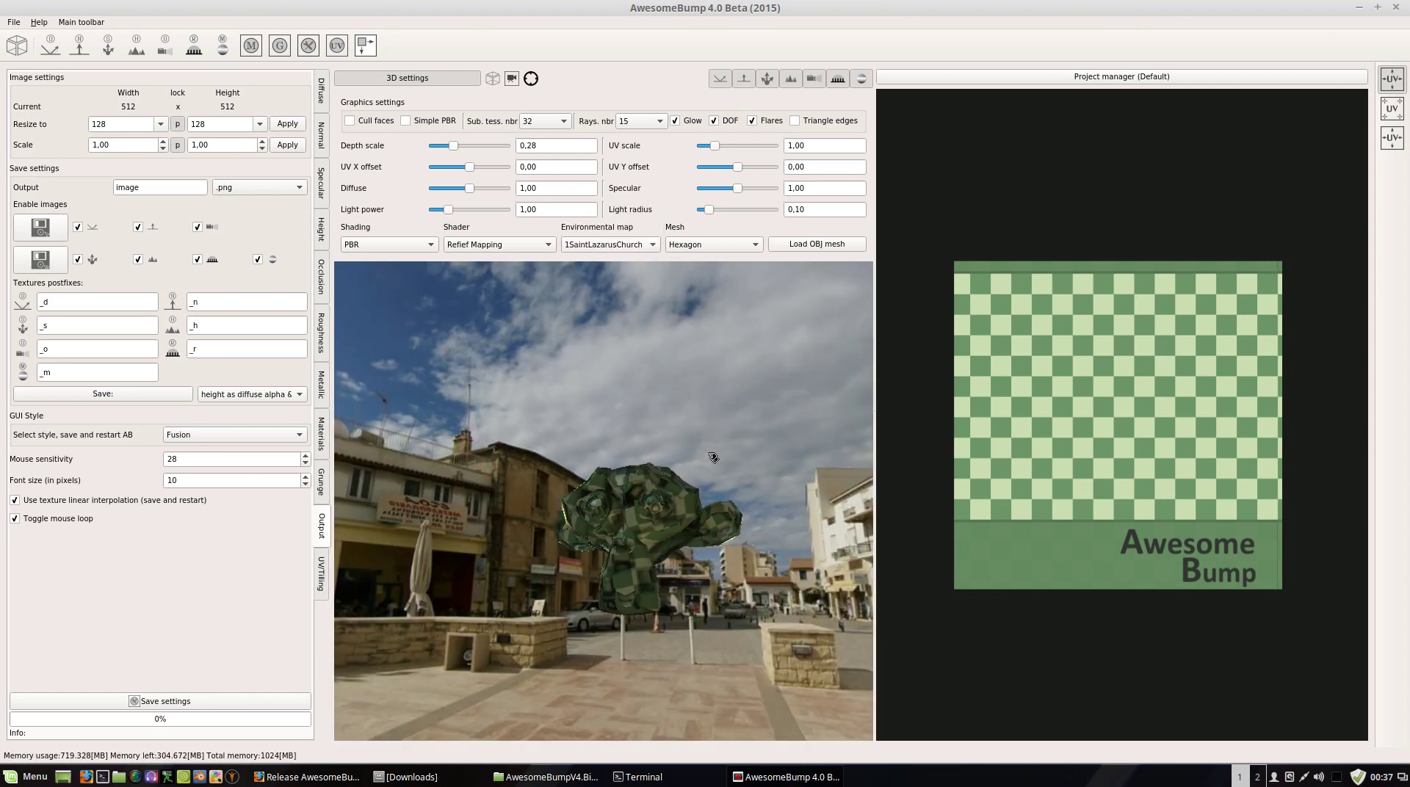
mouse_move(697, 500)
left_mouse_down()
mouse_move(647, 536)
mouse_move(671, 499)
mouse_move(698, 501)
left_mouse_up()
scroll(665, 540, "up", 5)
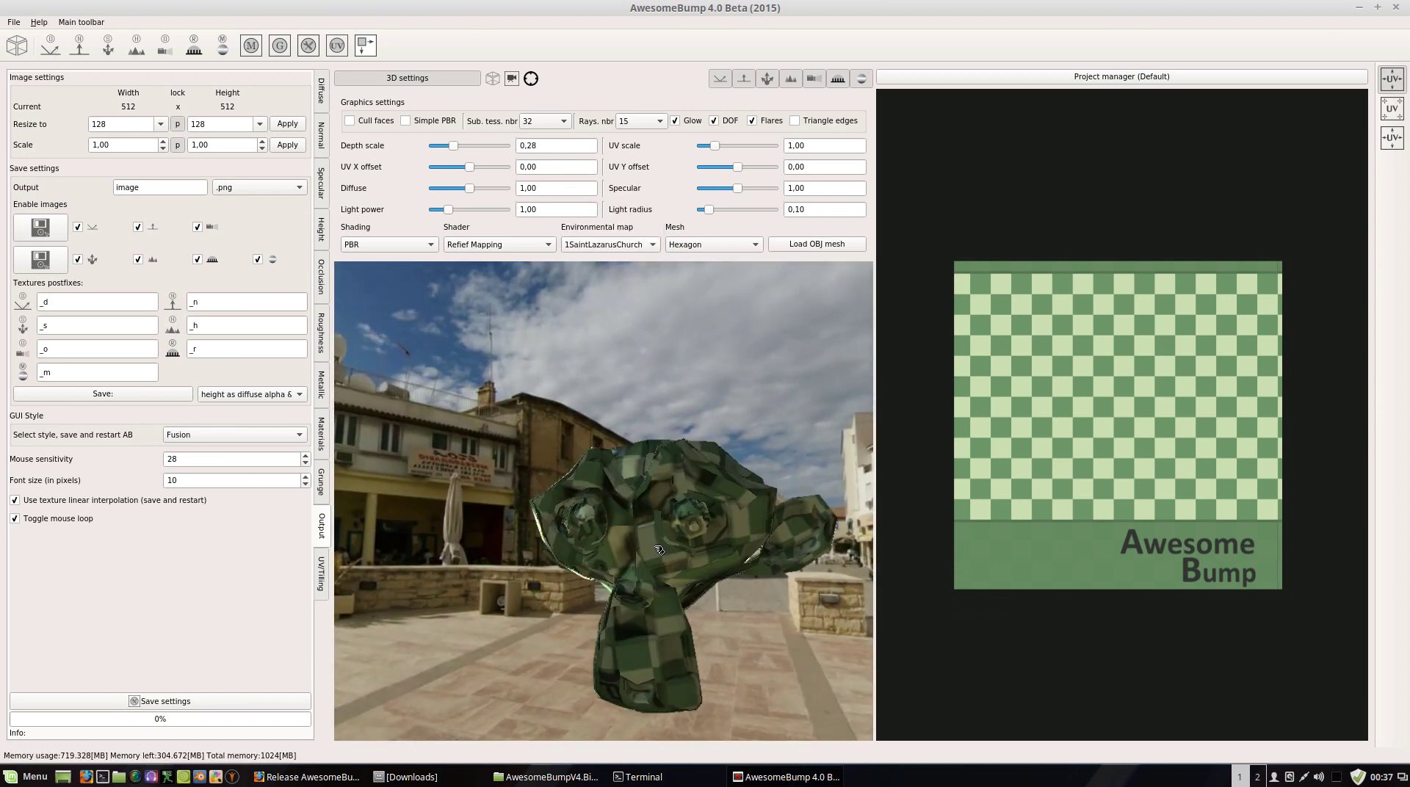
left_click_drag(767, 531, 727, 556)
scroll(727, 556, "up", 4)
scroll(727, 556, "down", 6)
scroll(725, 555, "up", 4)
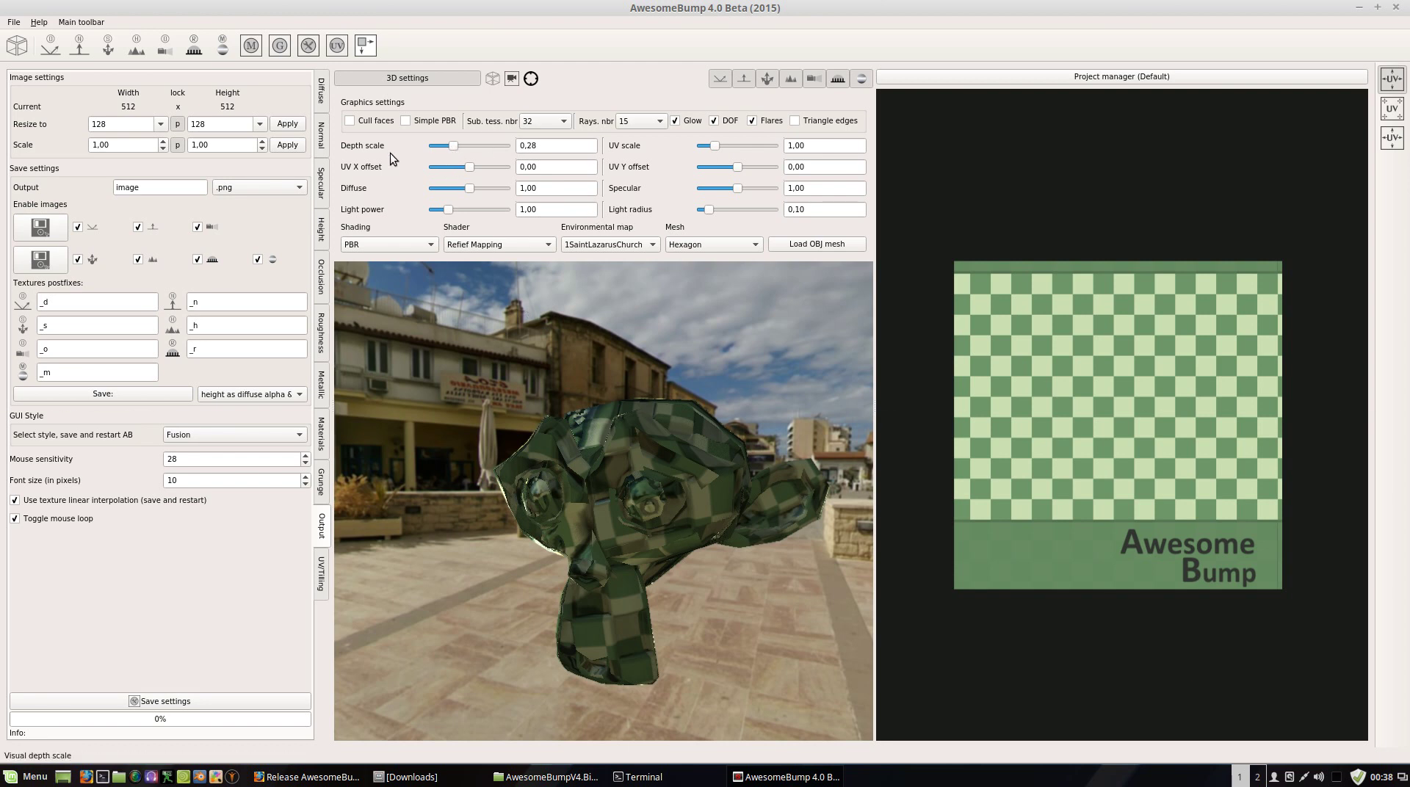
Step: Set the visual depth scale to 0,20 and collapse the 3D settings to enlarge the preview
mouse_move(455, 147)
left_mouse_down()
mouse_move(389, 148)
mouse_move(507, 150)
mouse_move(447, 153)
left_mouse_up()
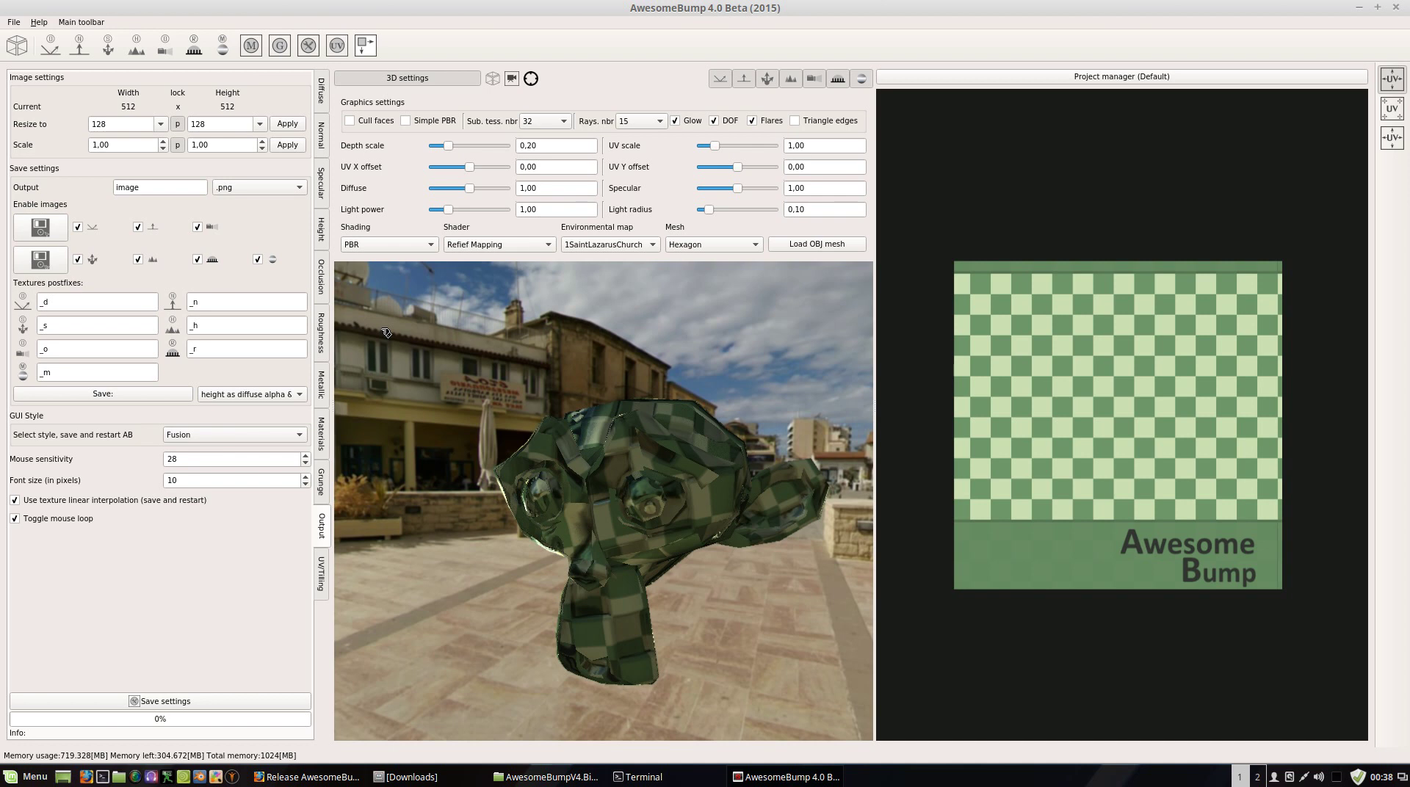
left_click(394, 76)
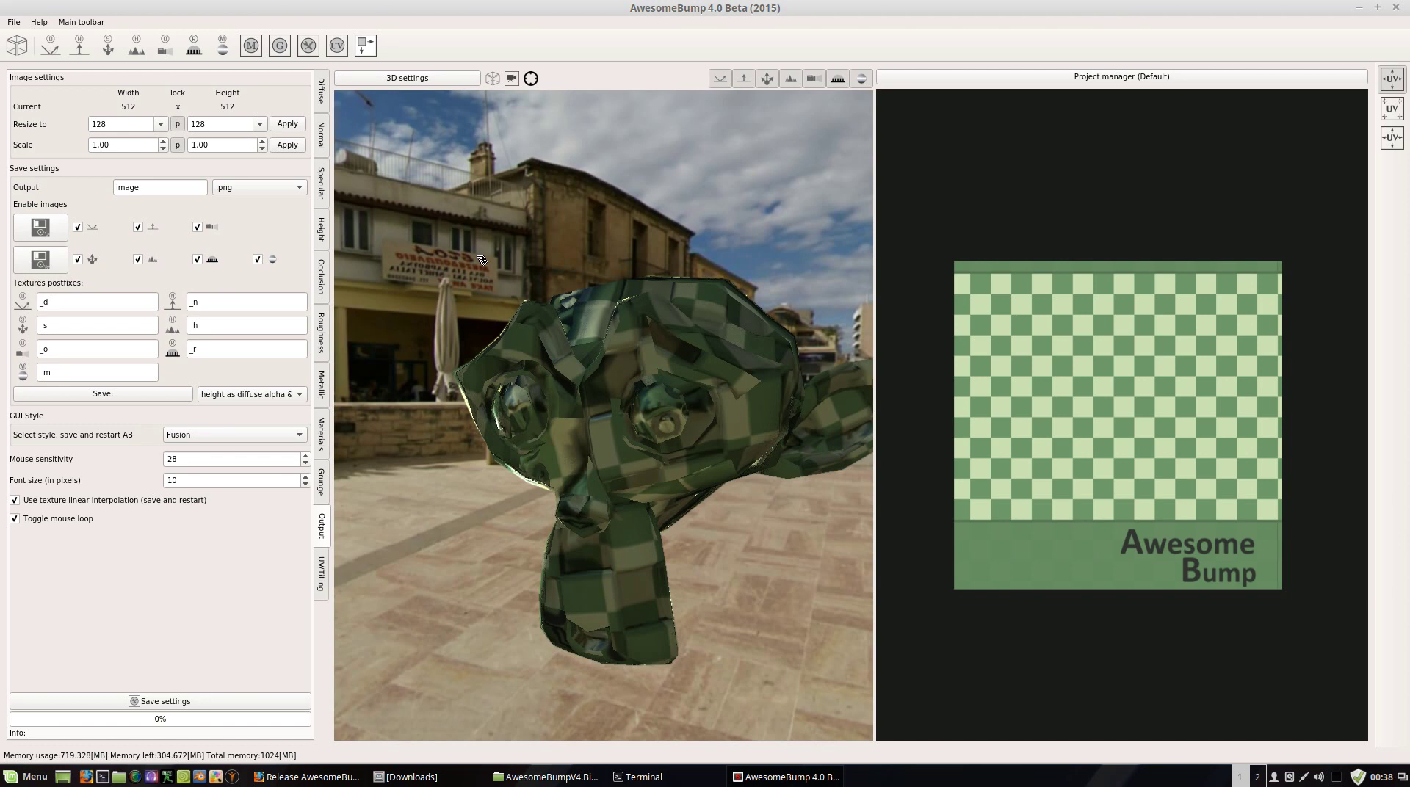
scroll(491, 265, "down", 1)
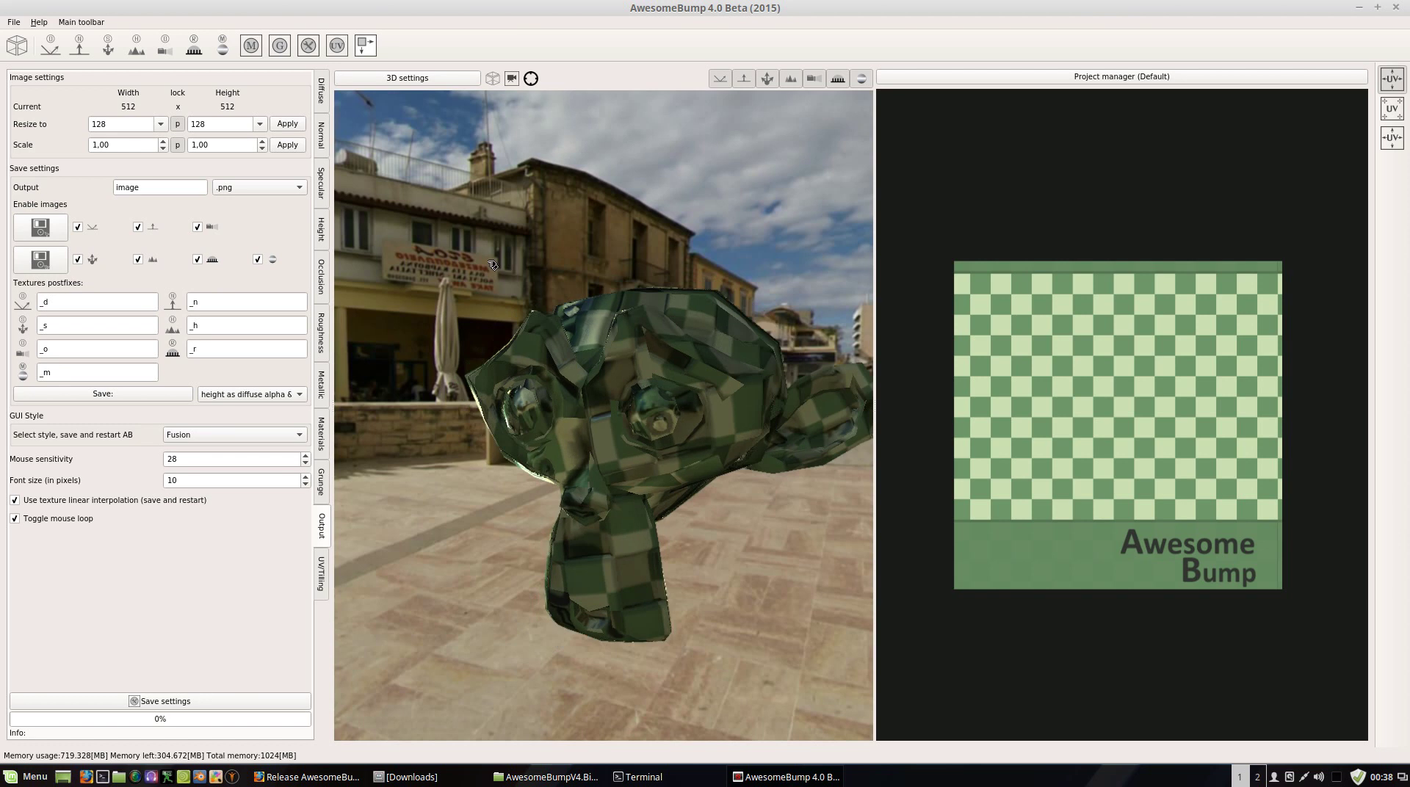
Step: Reset the camera position and turn the preview so the monkey head's face is in view
left_click(511, 78)
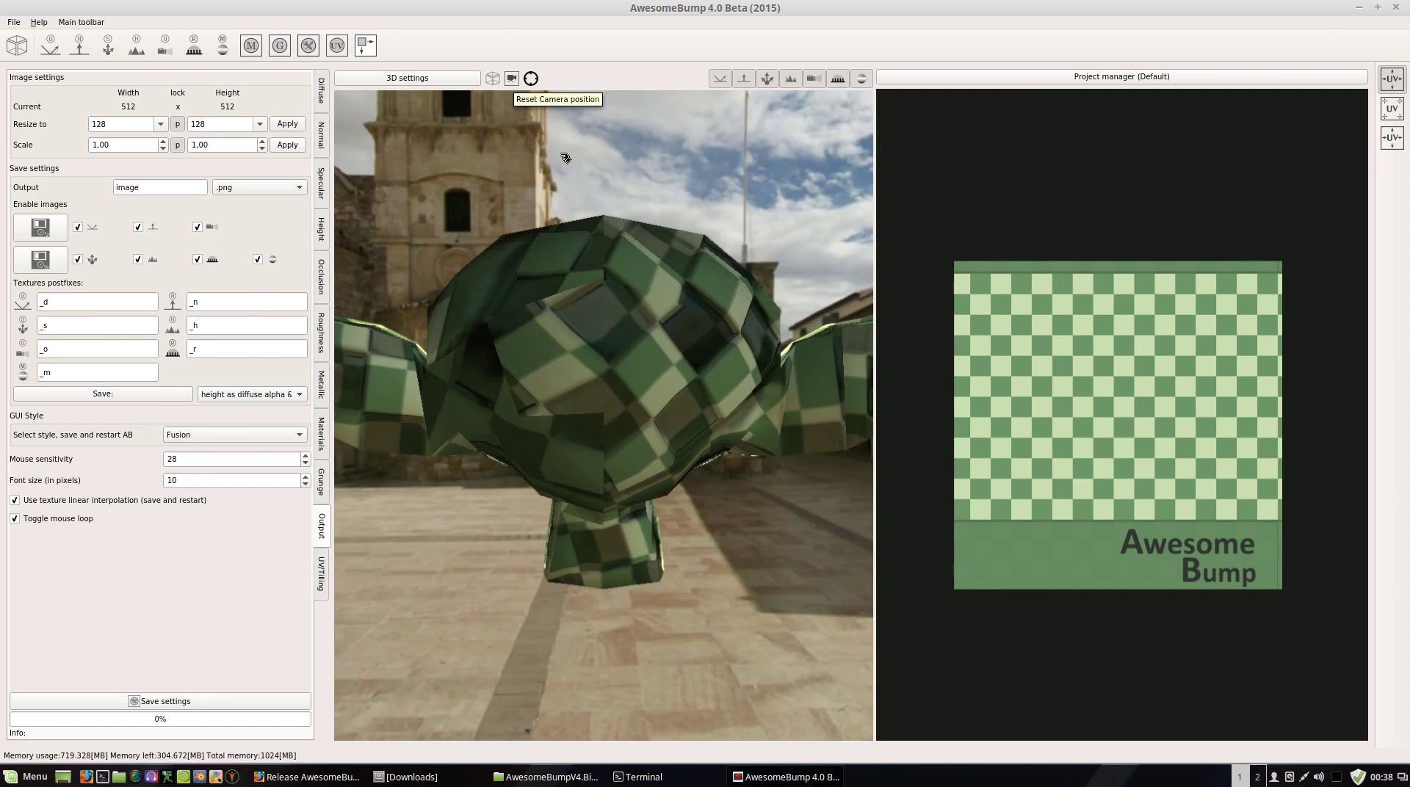
left_click_drag(589, 373, 794, 360)
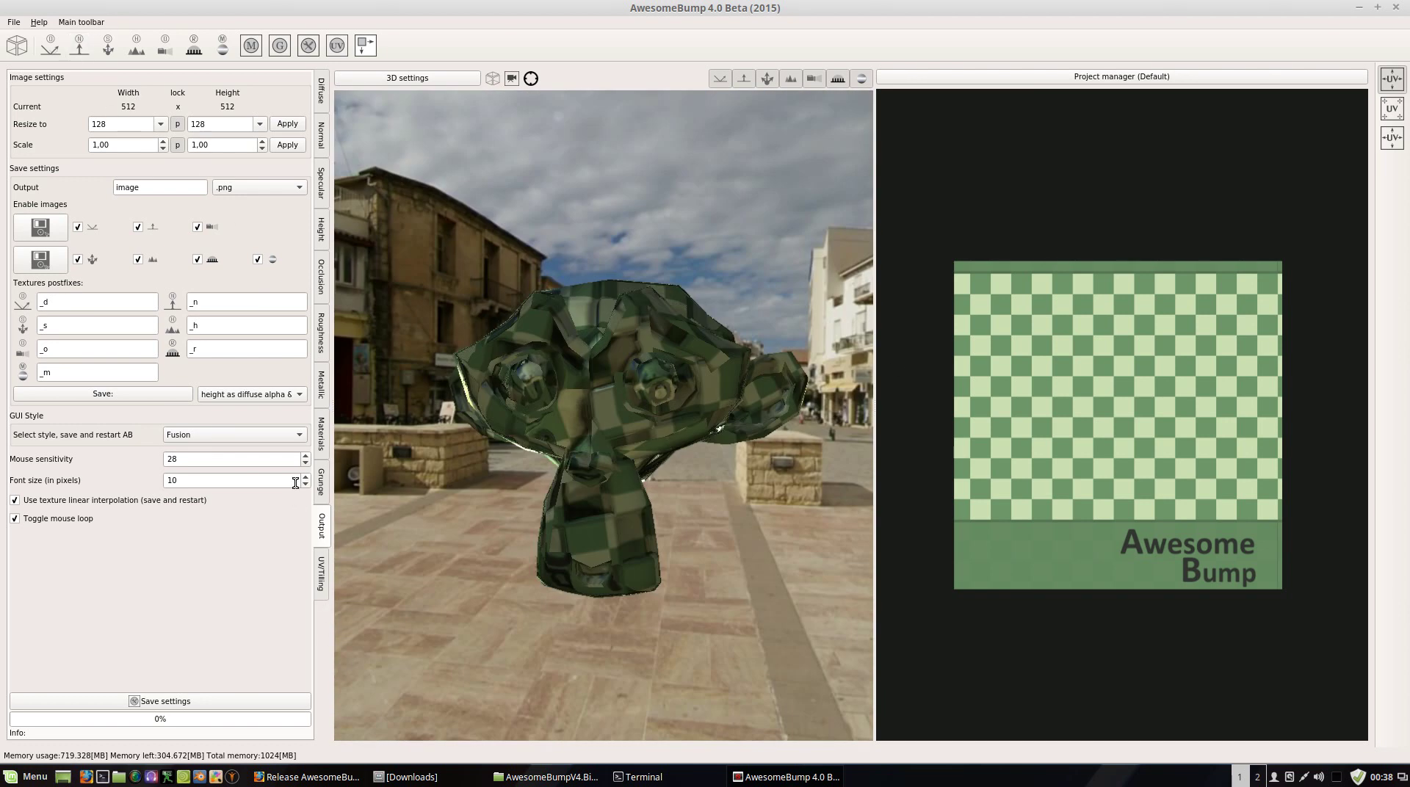
Step: Show the Diffuse image settings and switch the preview mesh to Cube, leaving the 3D settings collapsed
left_click(323, 92)
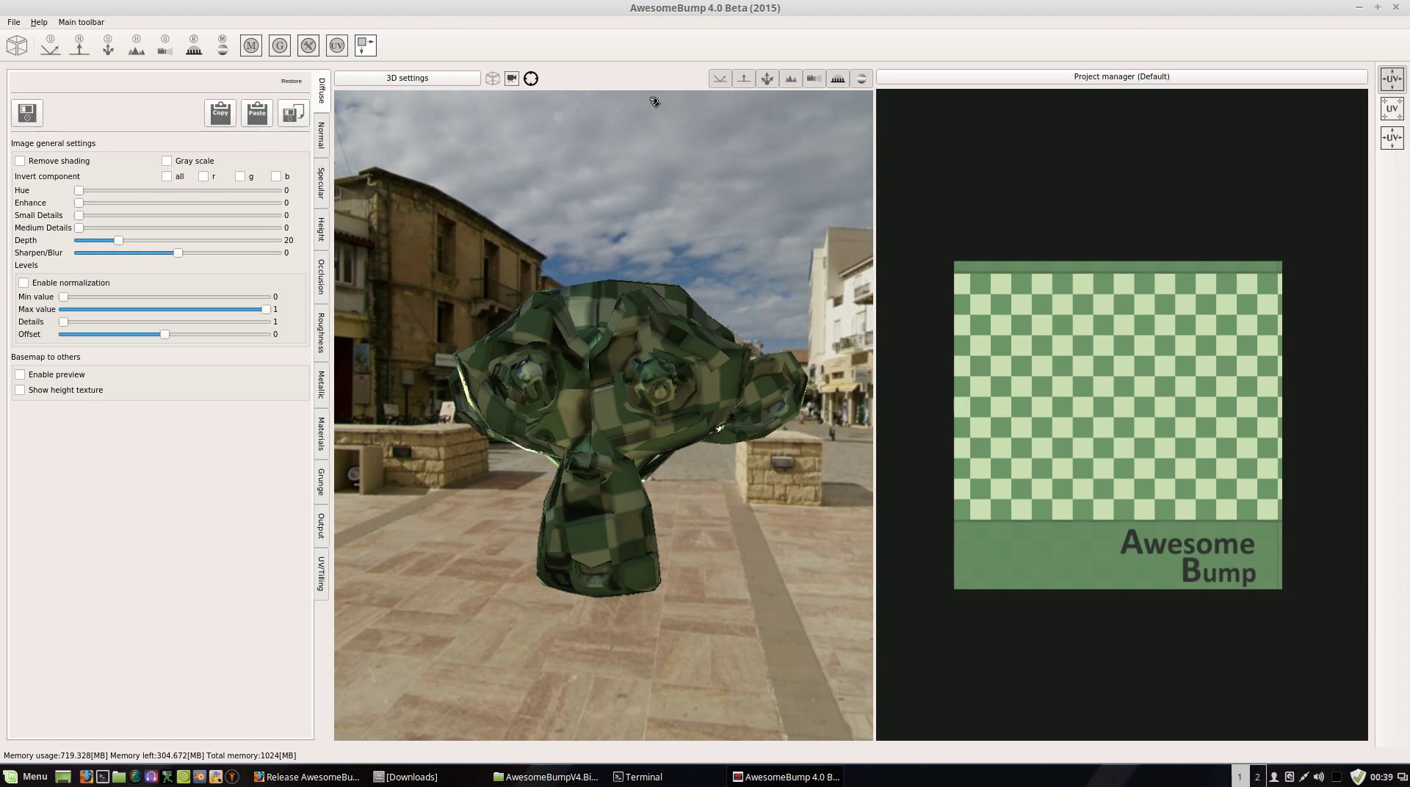
left_click(452, 83)
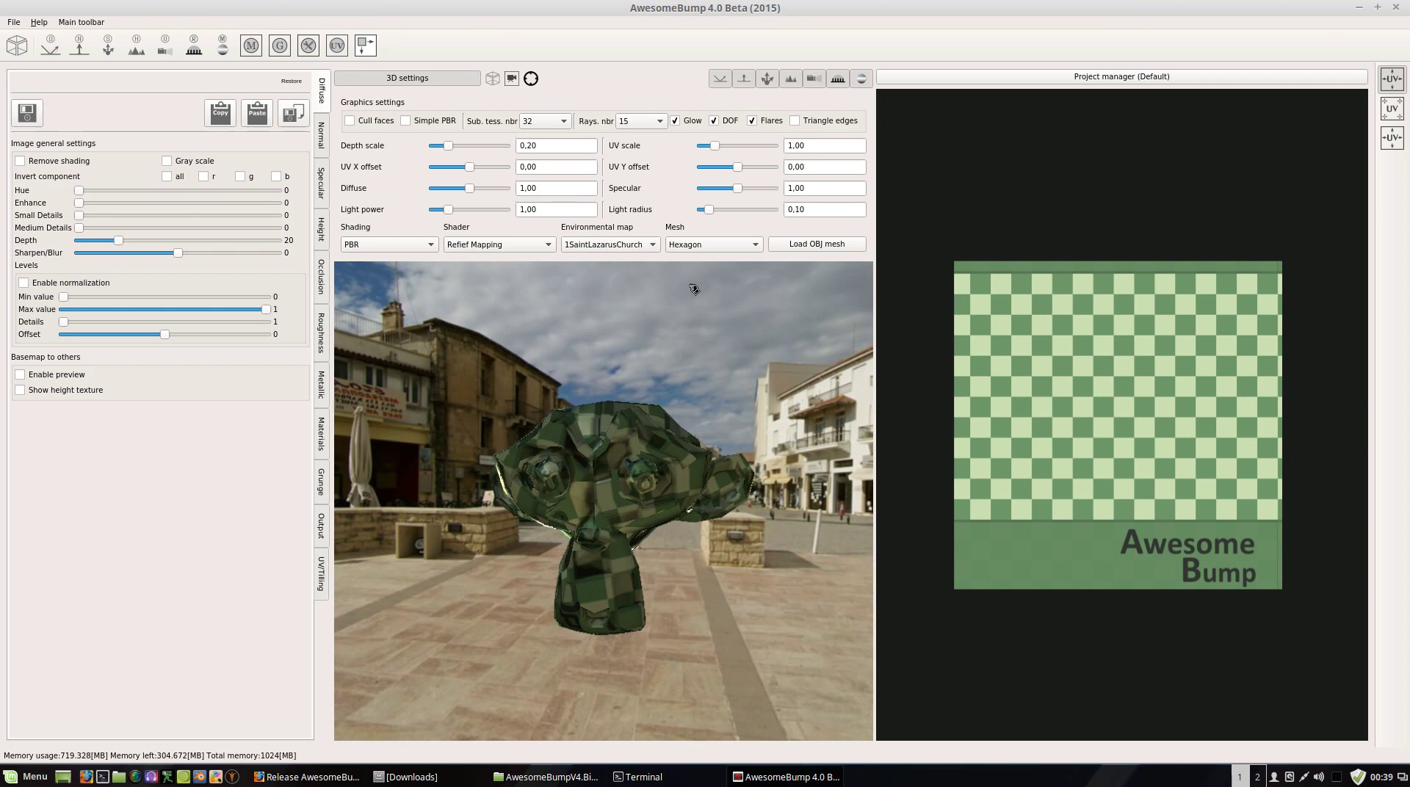
left_click(746, 243)
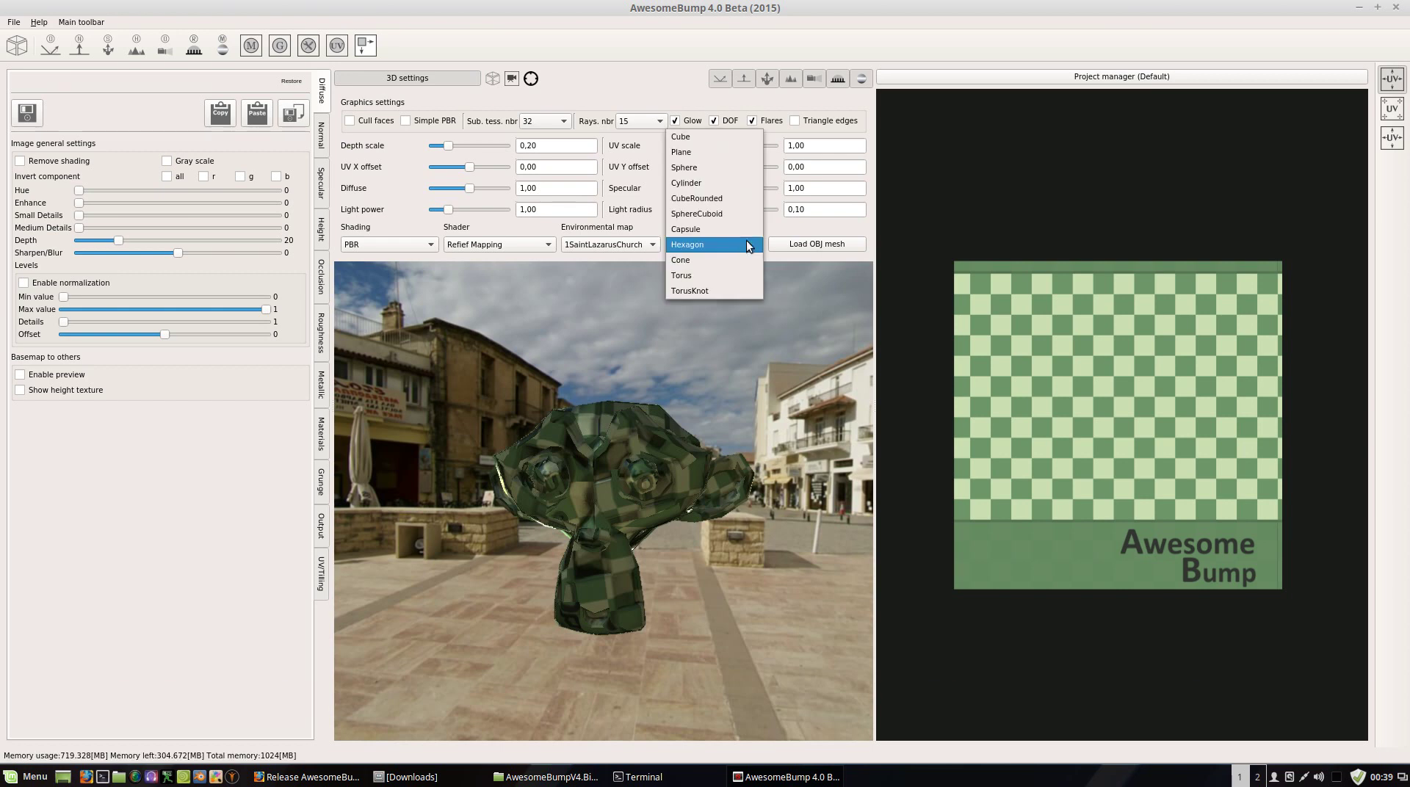
left_click(710, 138)
left_click_drag(619, 334, 470, 183)
left_click(432, 77)
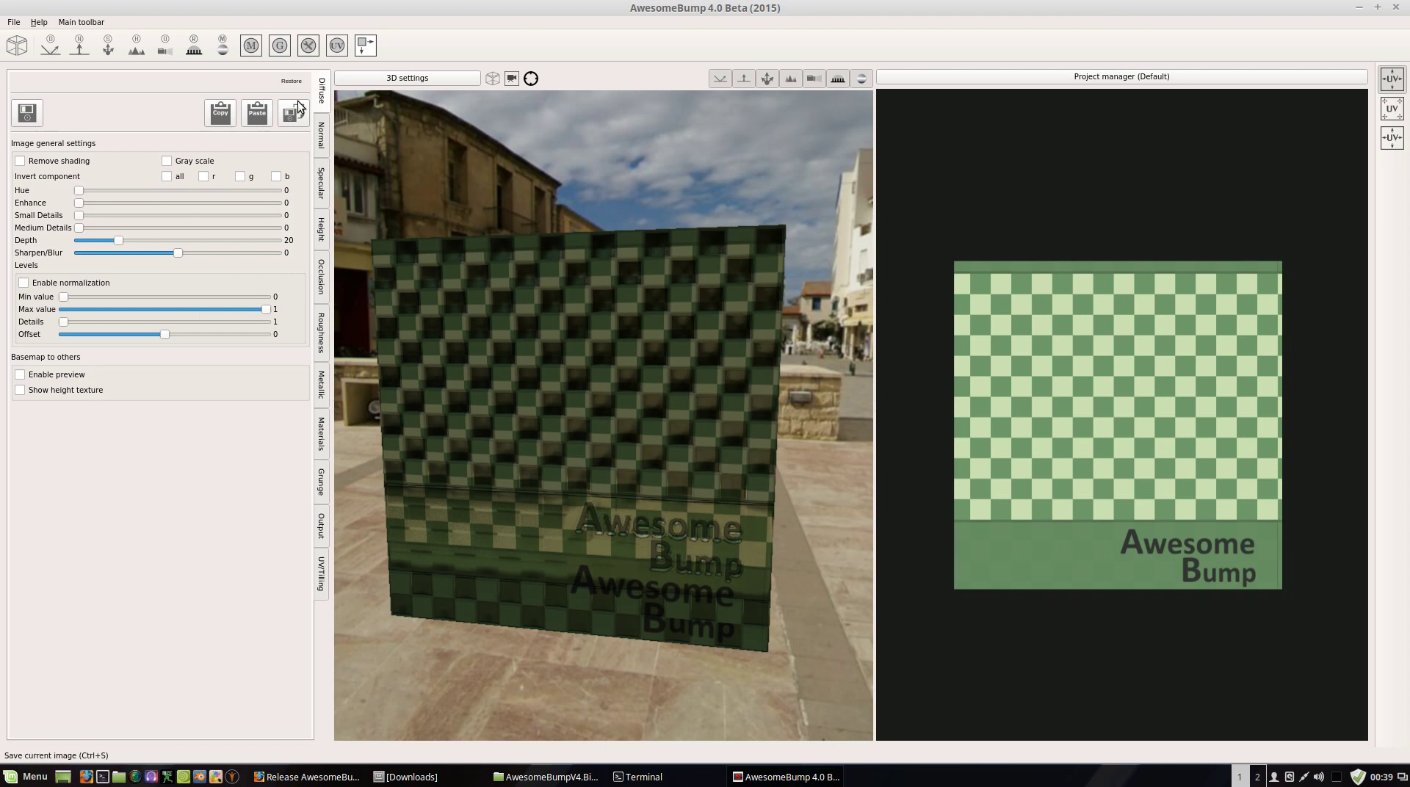
Step: Load WoodFine0051_3_M.jpg from the Imagens/madeira folder as the diffuse image and view the textured cube from above
left_click(39, 115)
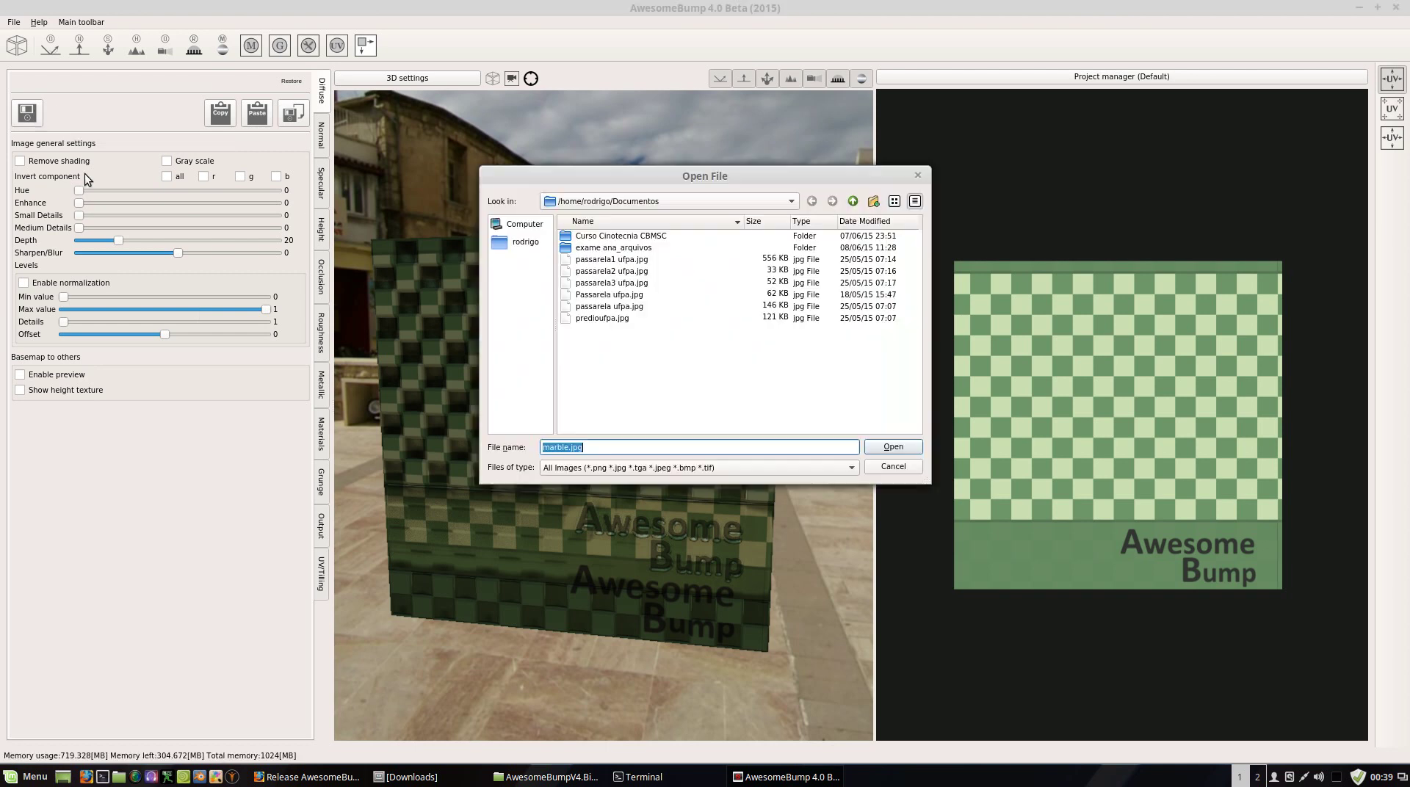
left_click(851, 203)
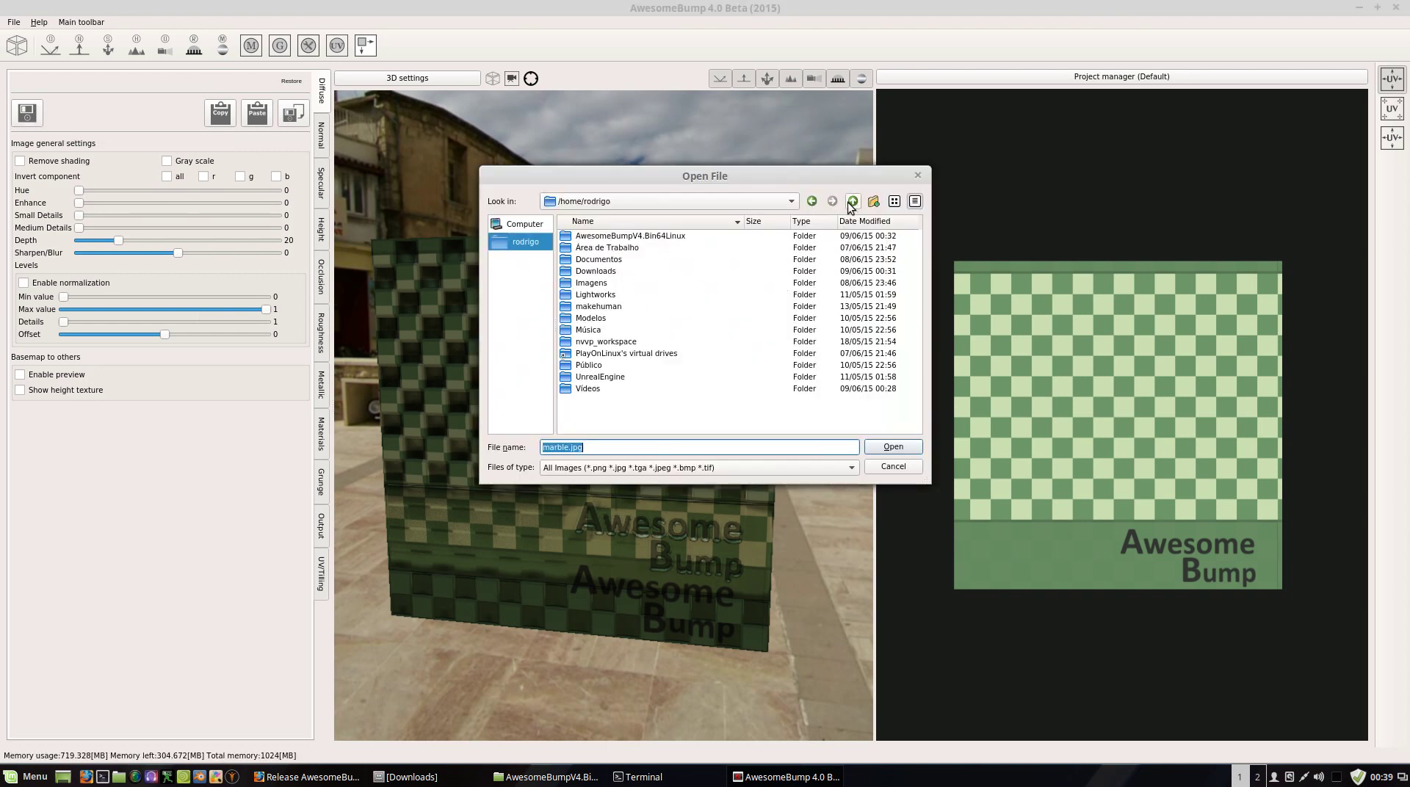
left_click(596, 285)
double_click(579, 285)
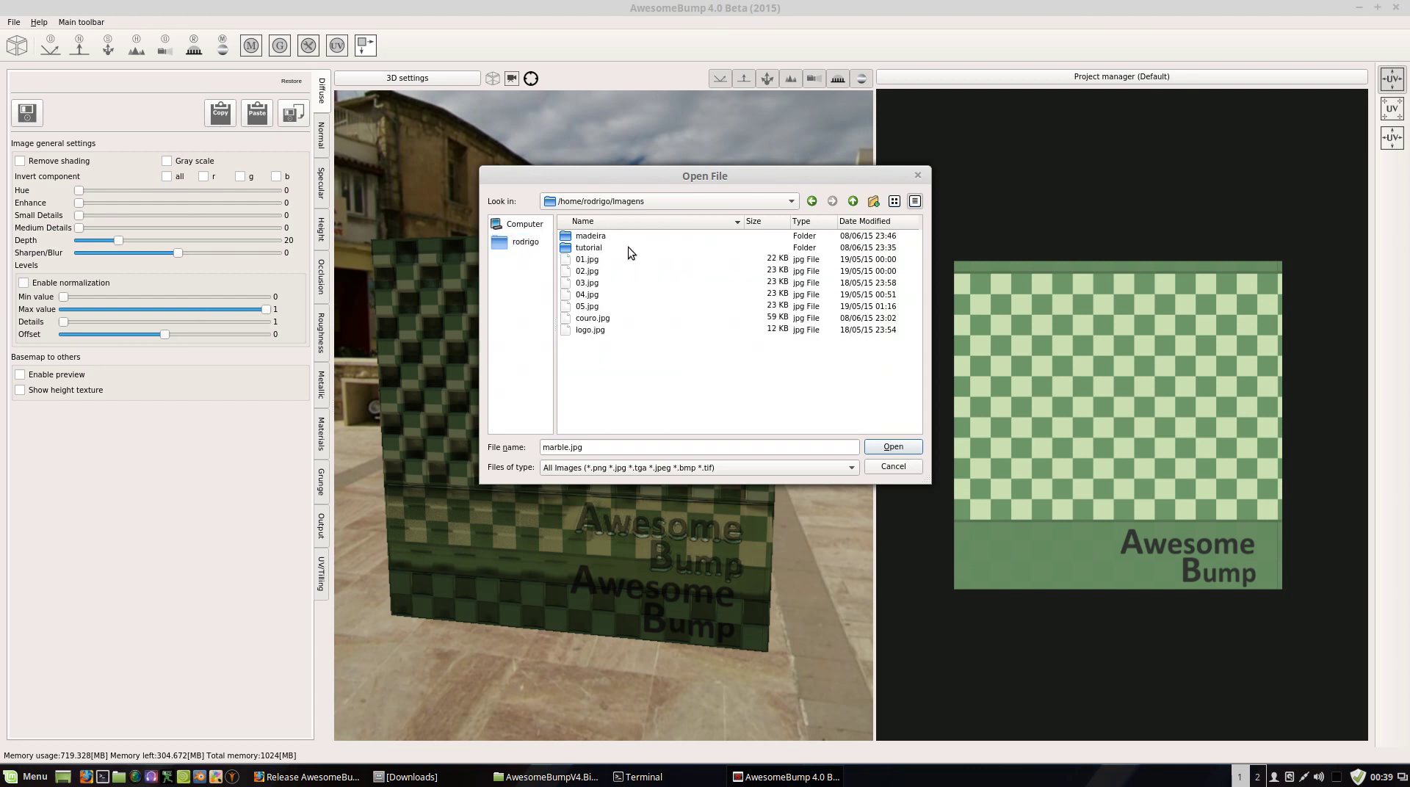
double_click(582, 236)
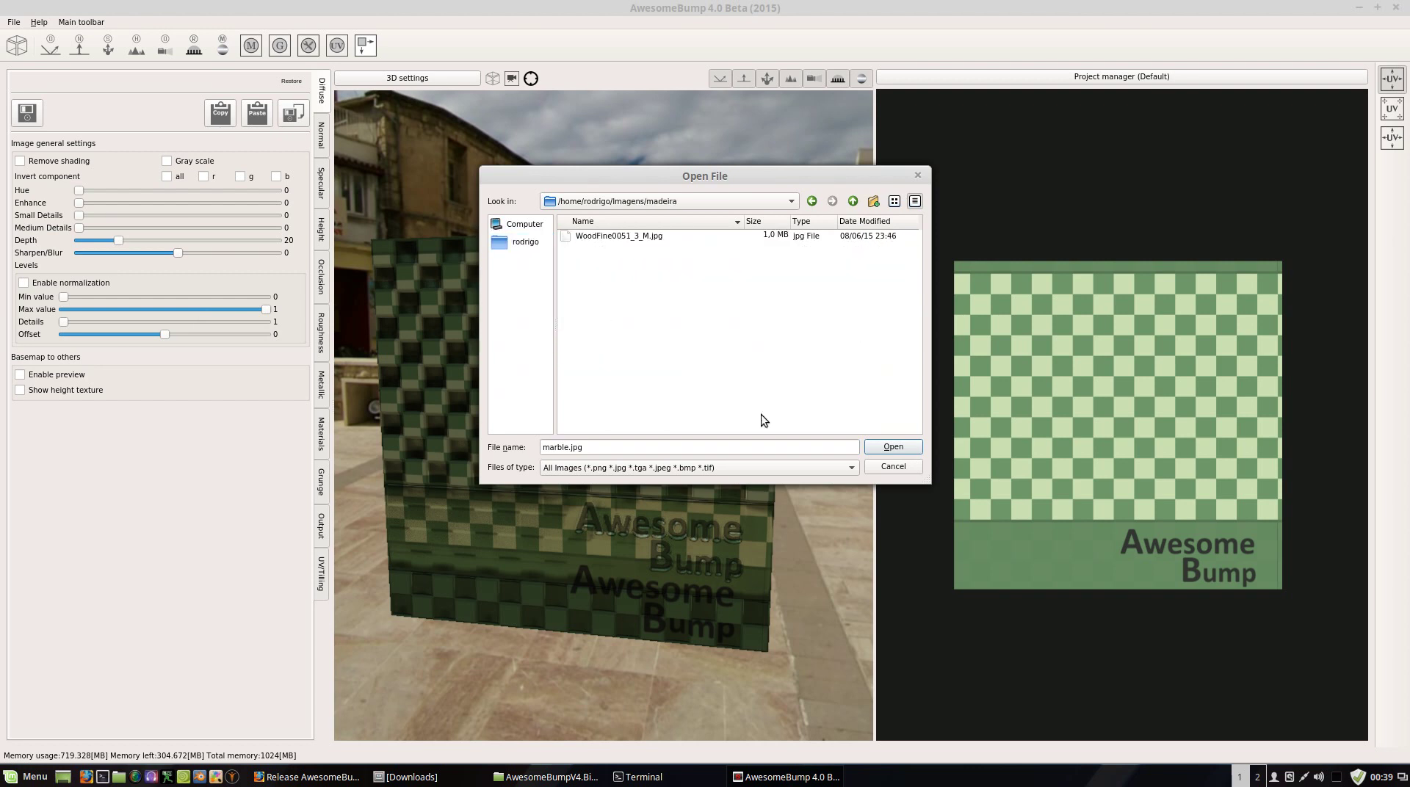
left_click(655, 239)
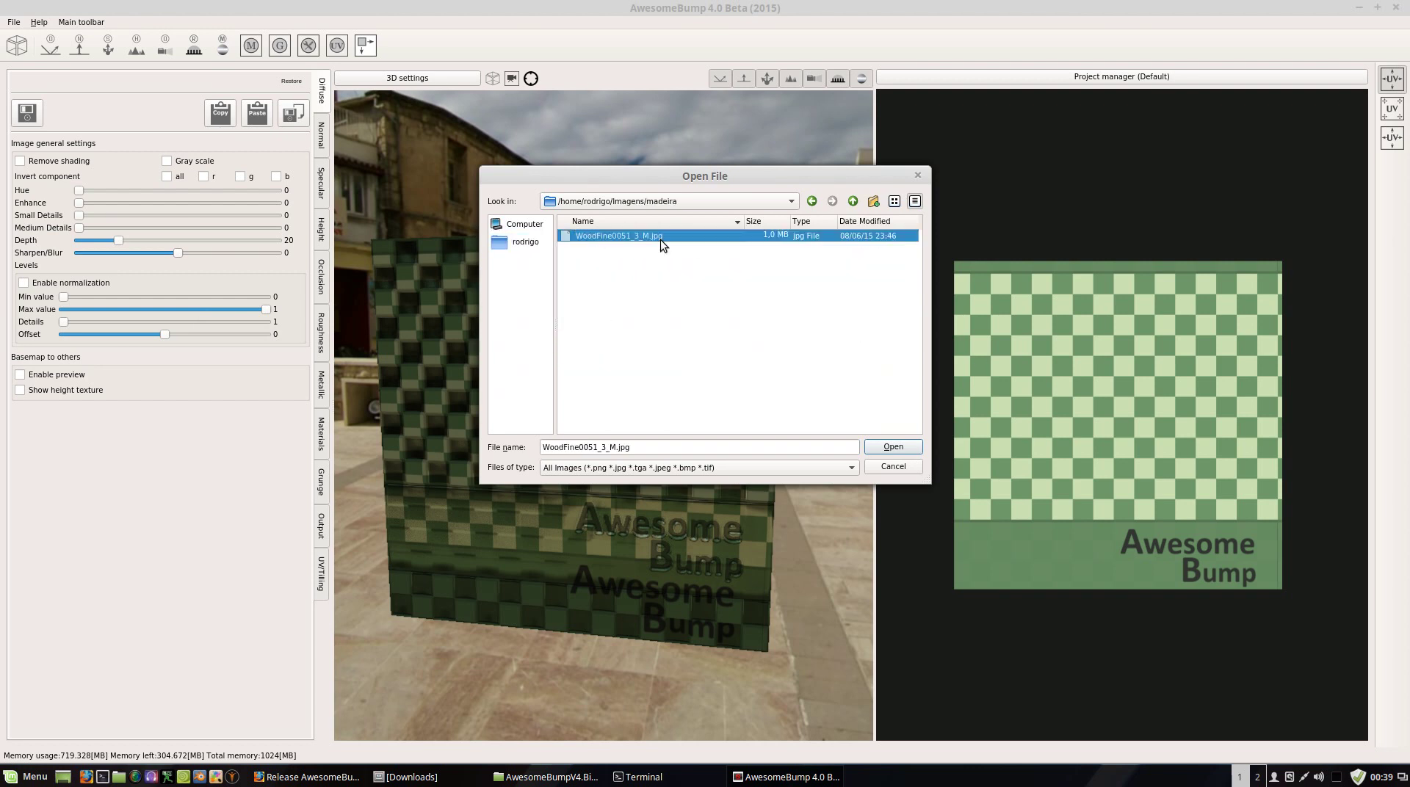
left_click(890, 450)
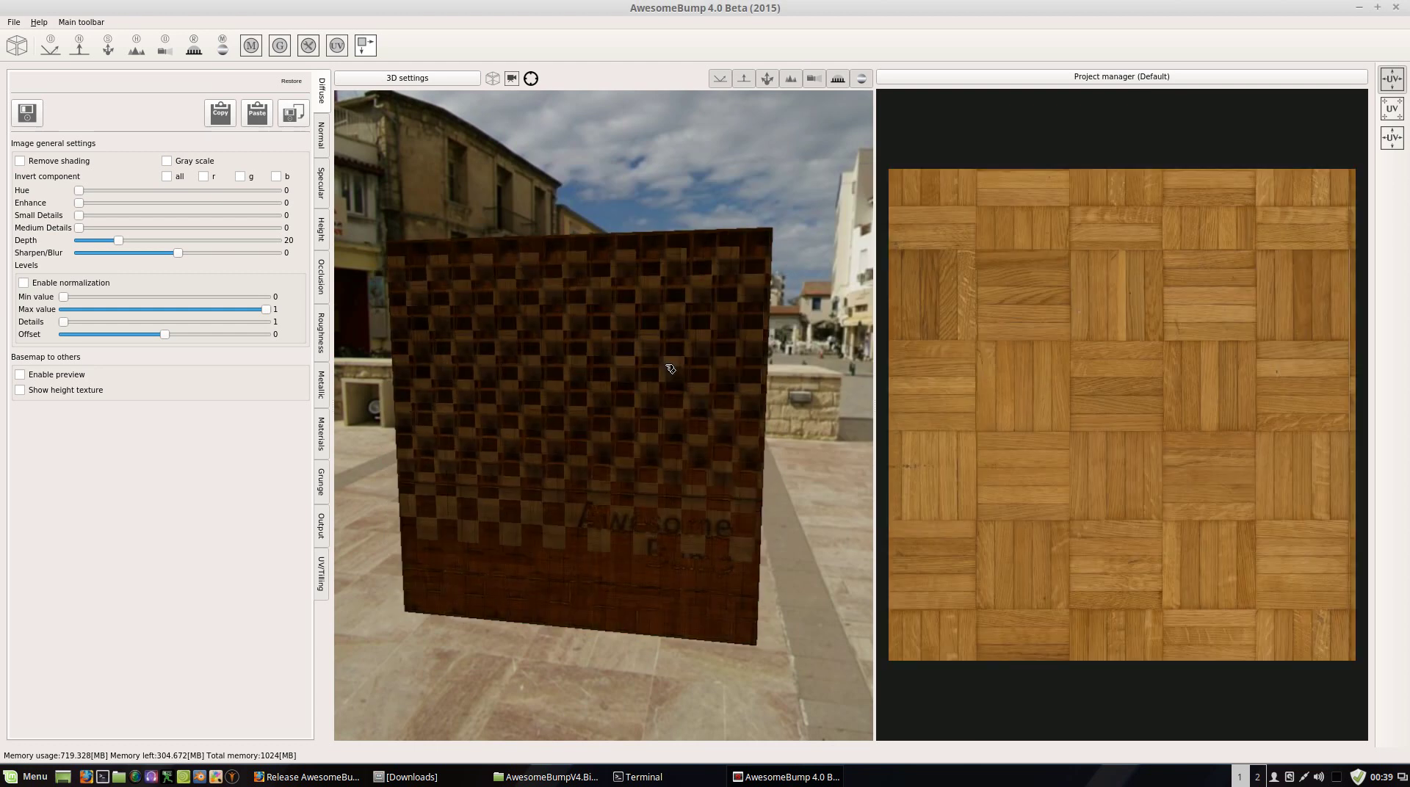
left_click_drag(671, 322, 624, 390)
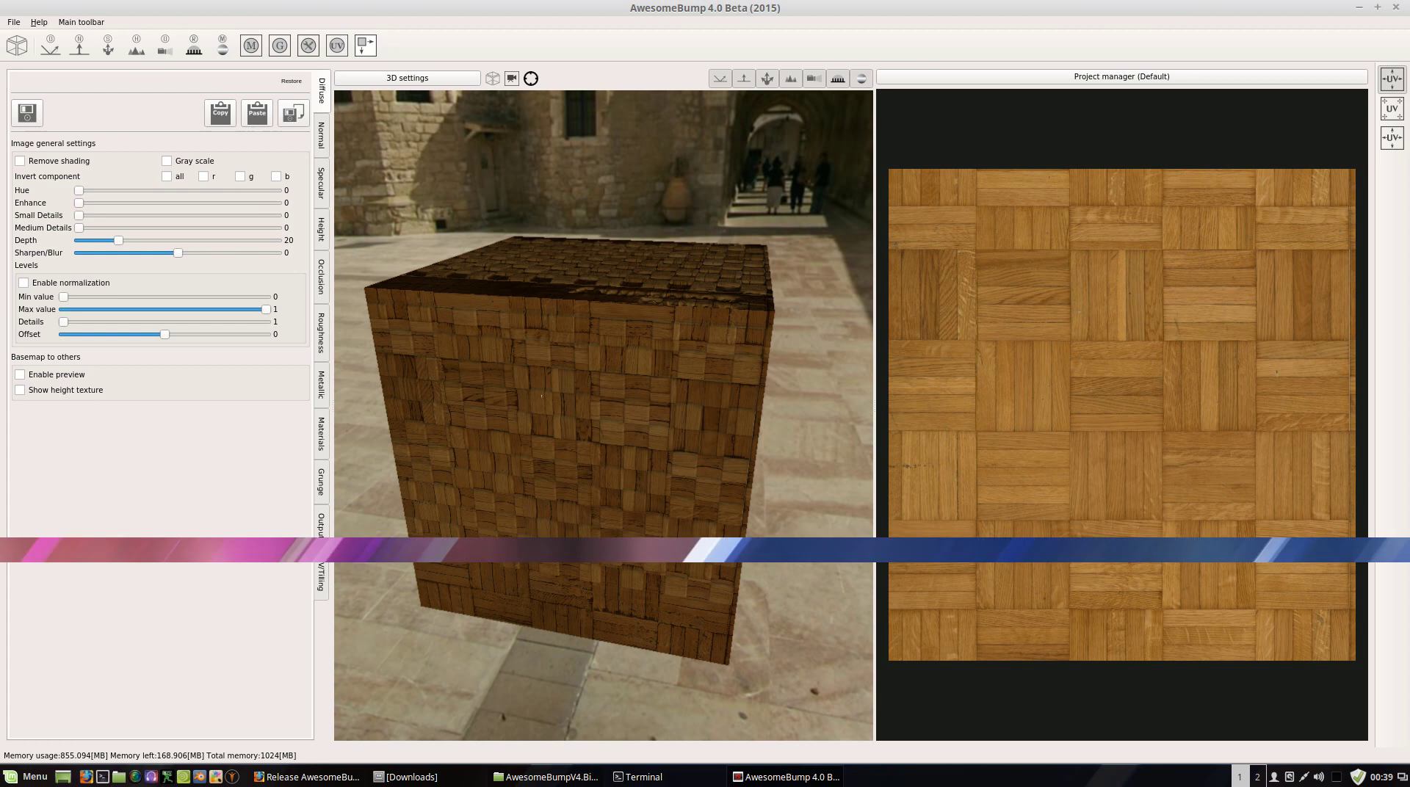
Step: Switch to the file manager, open the Imagens/tutorial folder and select BrickFacade0041_3_M.jpg
left_click(118, 776)
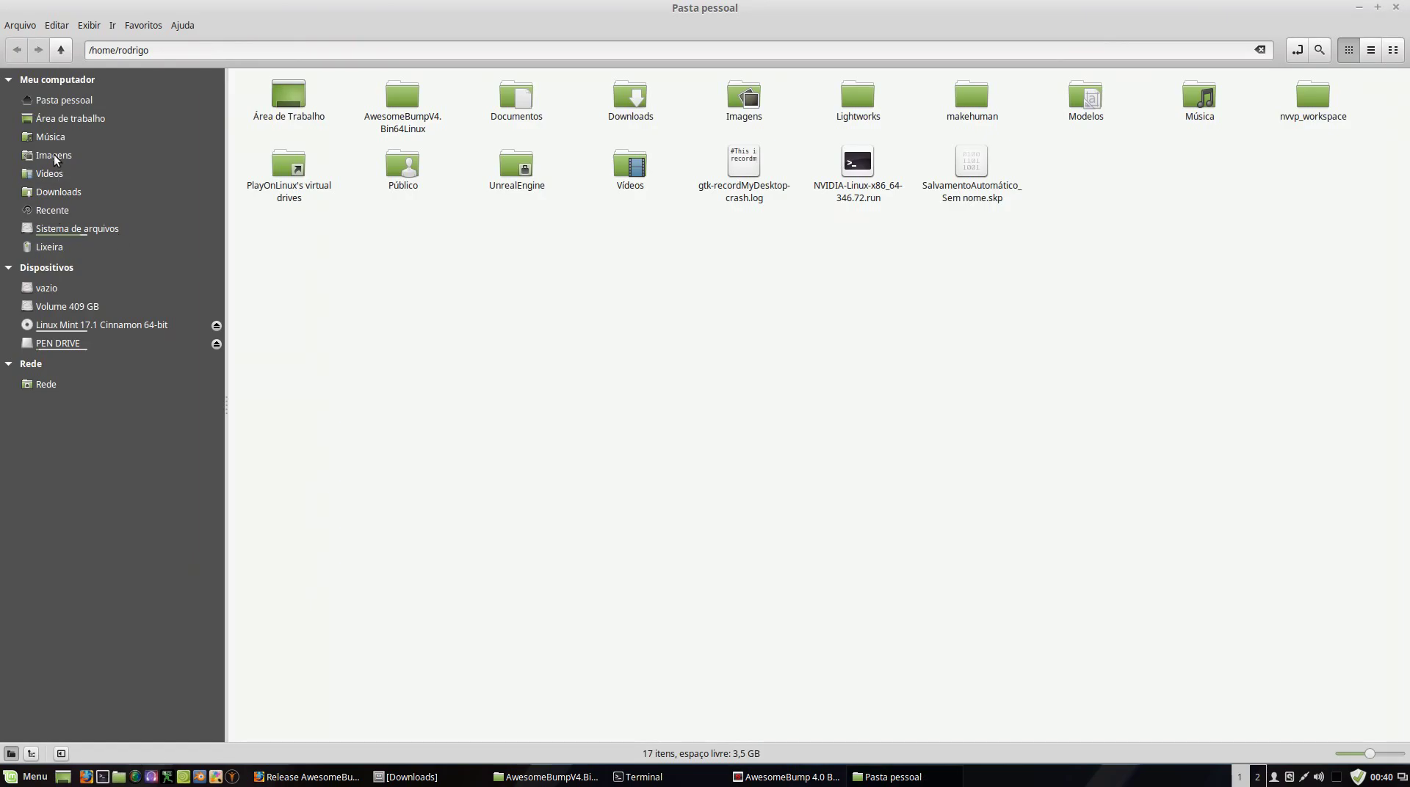
left_click(55, 155)
double_click(287, 104)
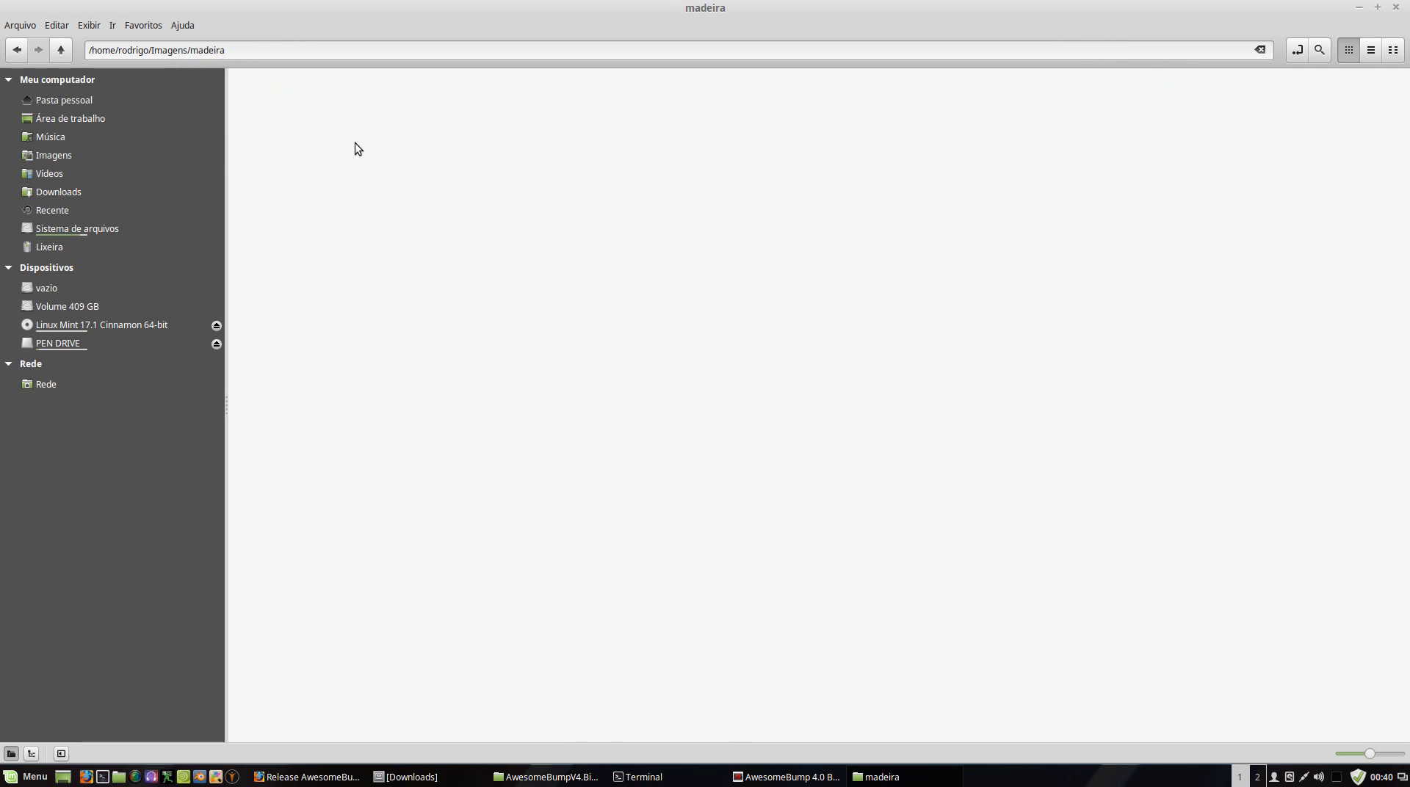
left_click(16, 50)
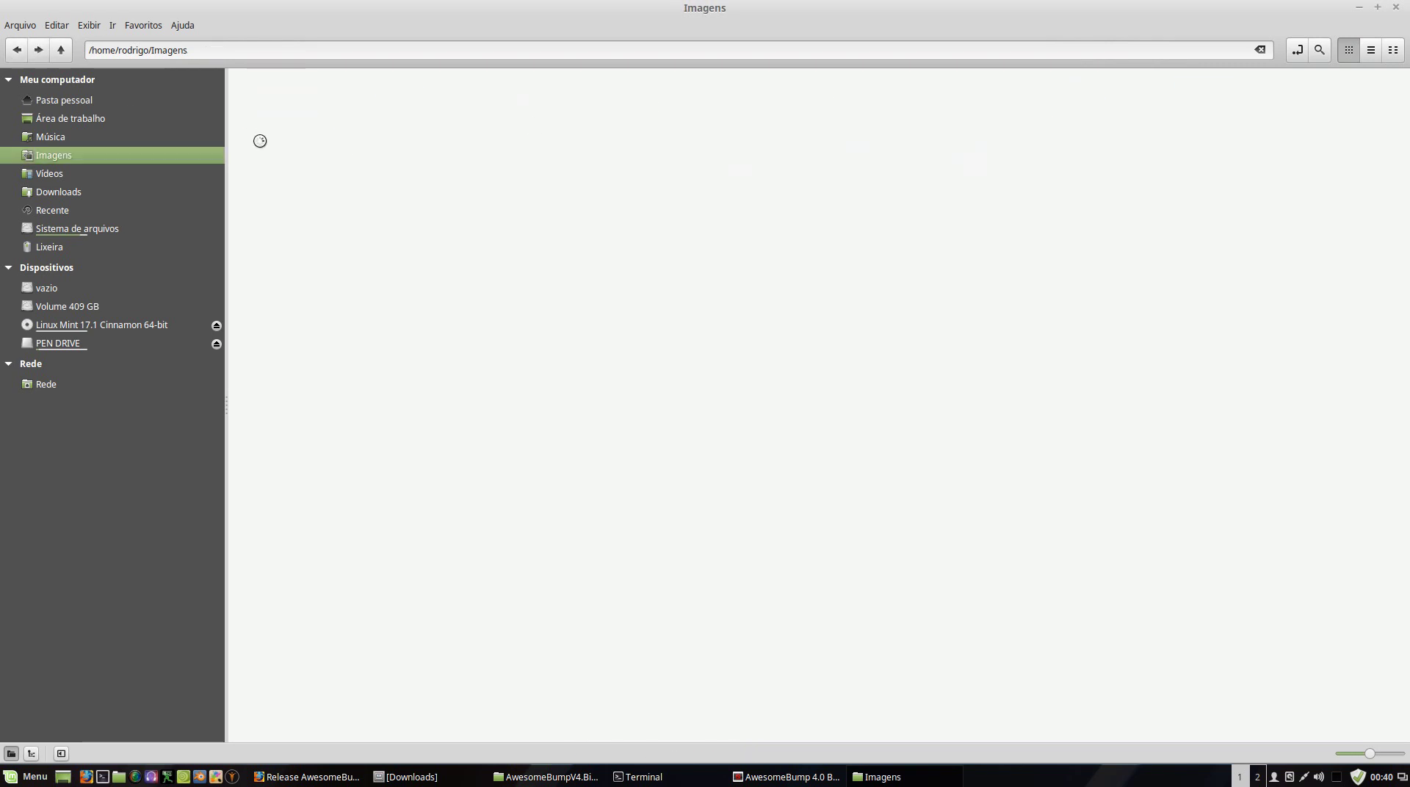
double_click(408, 130)
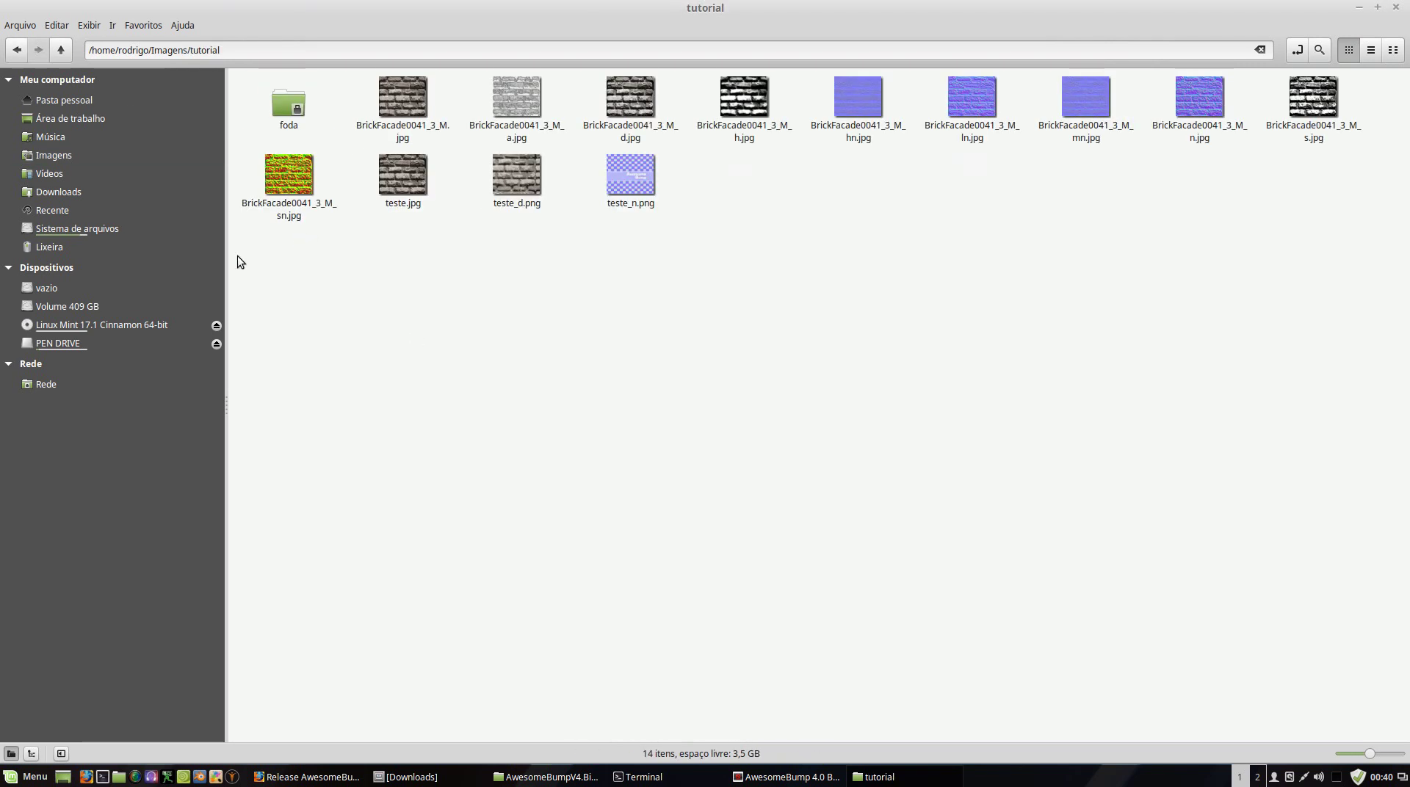
left_click(406, 108)
Step: Shrink the file manager window beside the Diffuse settings and drop BrickFacade0041_3_M.jpg in as the diffuse image
left_click(1376, 7)
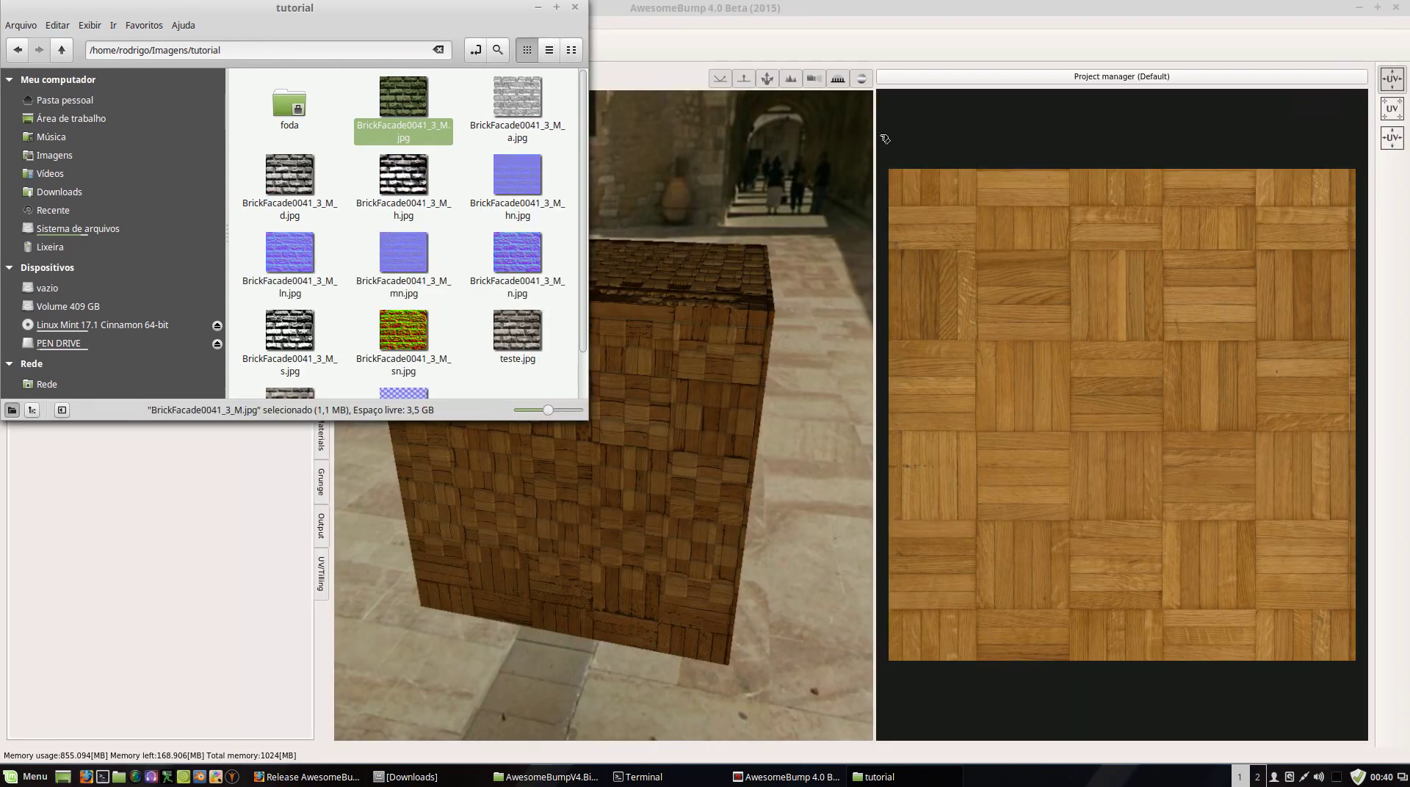
left_click_drag(452, 19, 851, 223)
left_click_drag(1073, 206, 1094, 147)
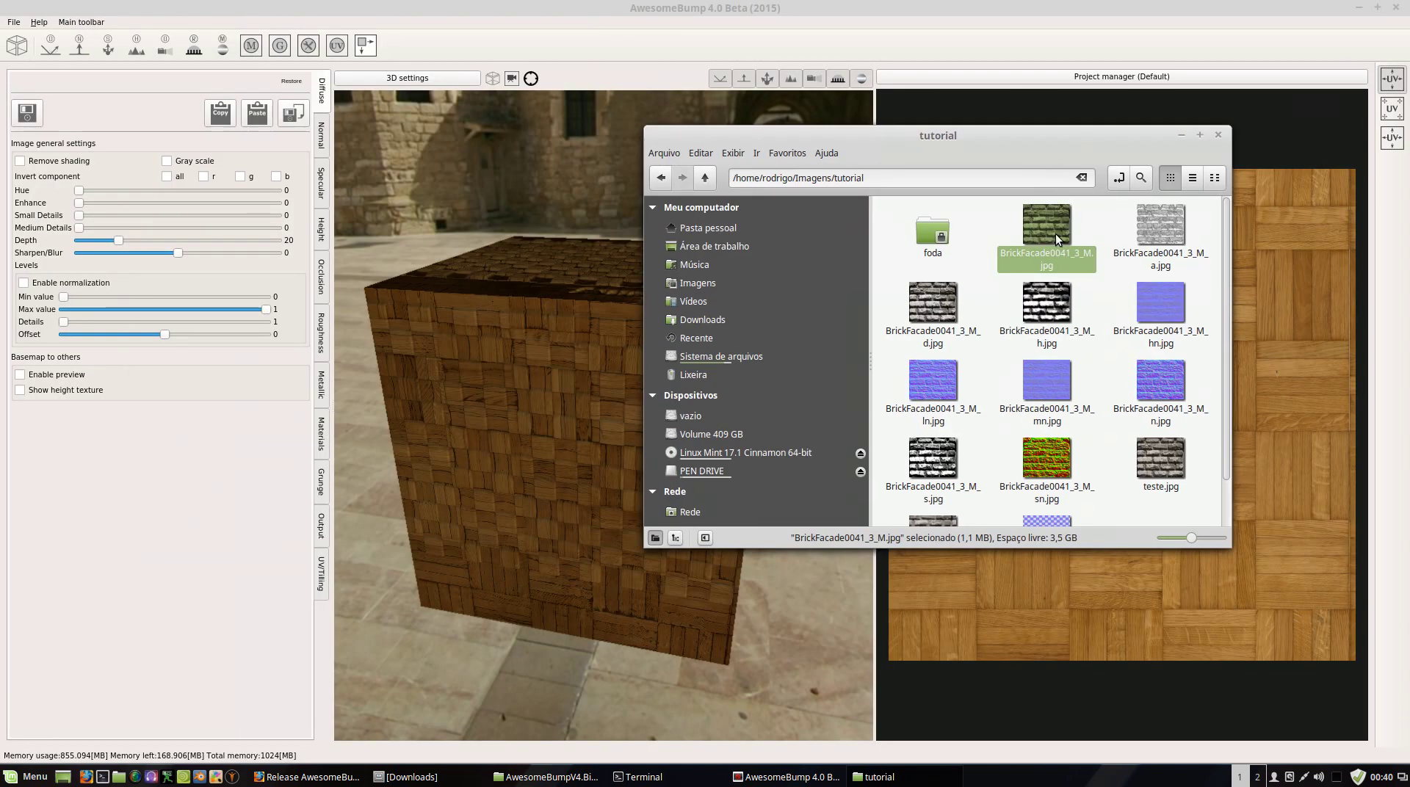
left_click_drag(1058, 234, 39, 116)
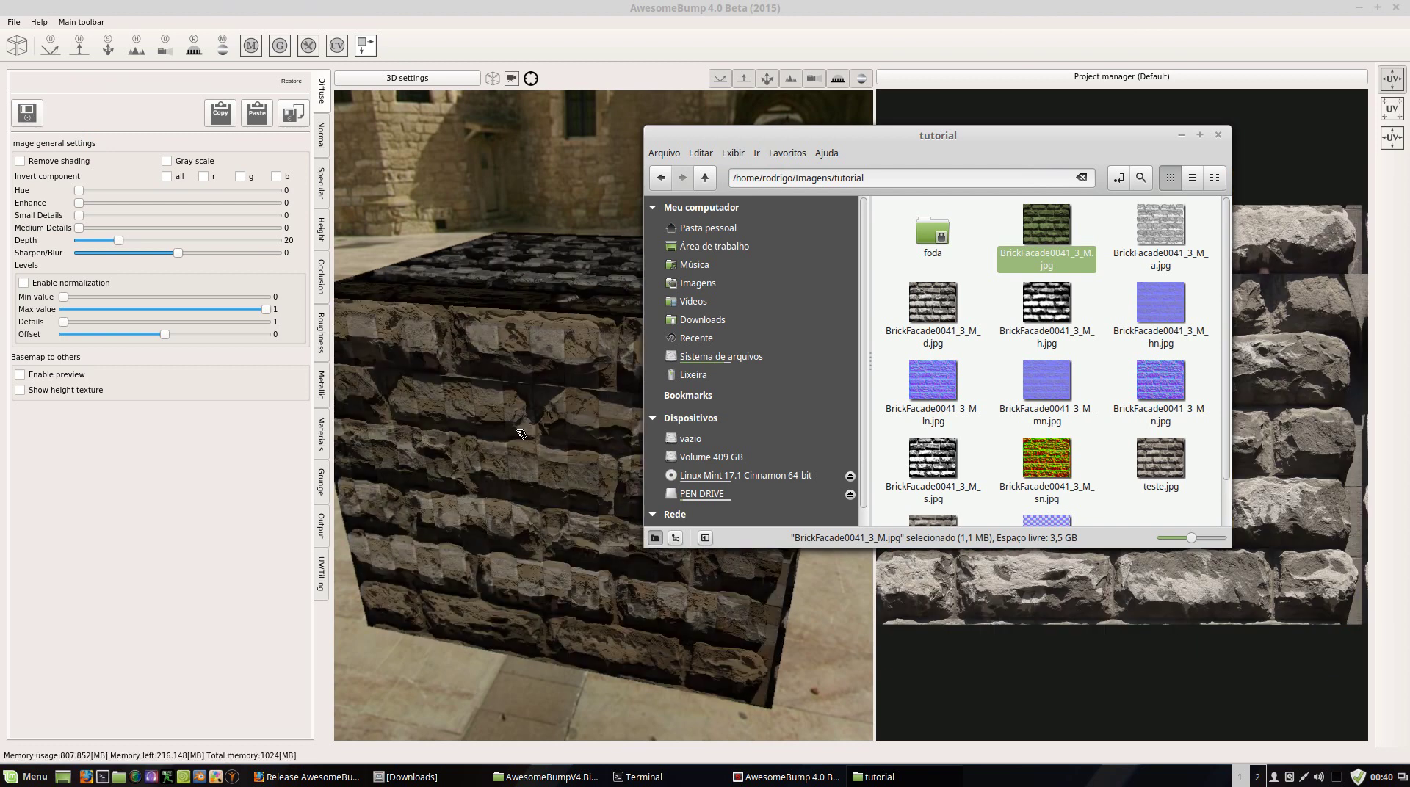
Step: Open the Imagens/madeira folder in the file manager and copy WoodFine0051_3_M.jpg
left_click(661, 178)
double_click(932, 224)
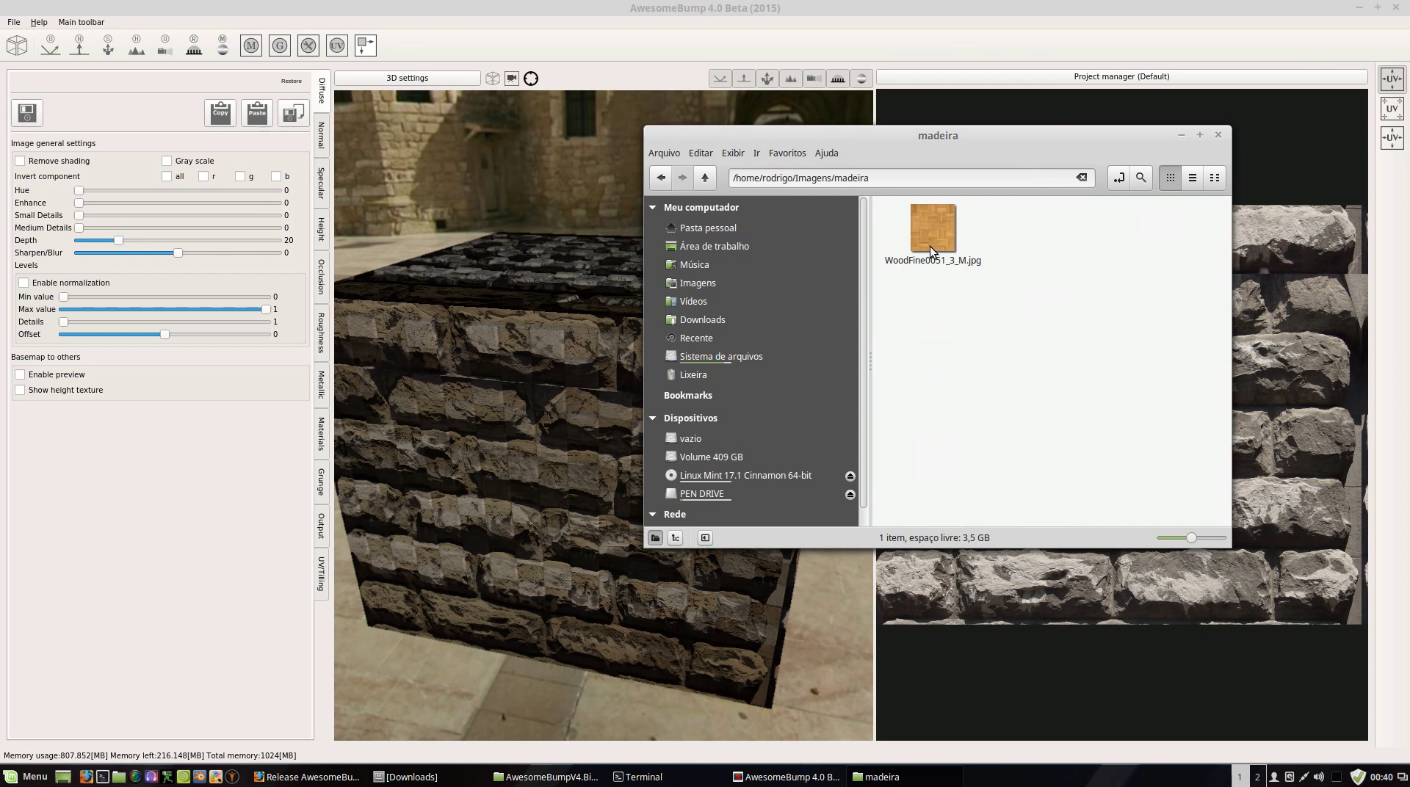
mouse_move(932, 227)
left_mouse_down()
mouse_move(890, 403)
mouse_move(929, 301)
mouse_move(936, 212)
left_mouse_up()
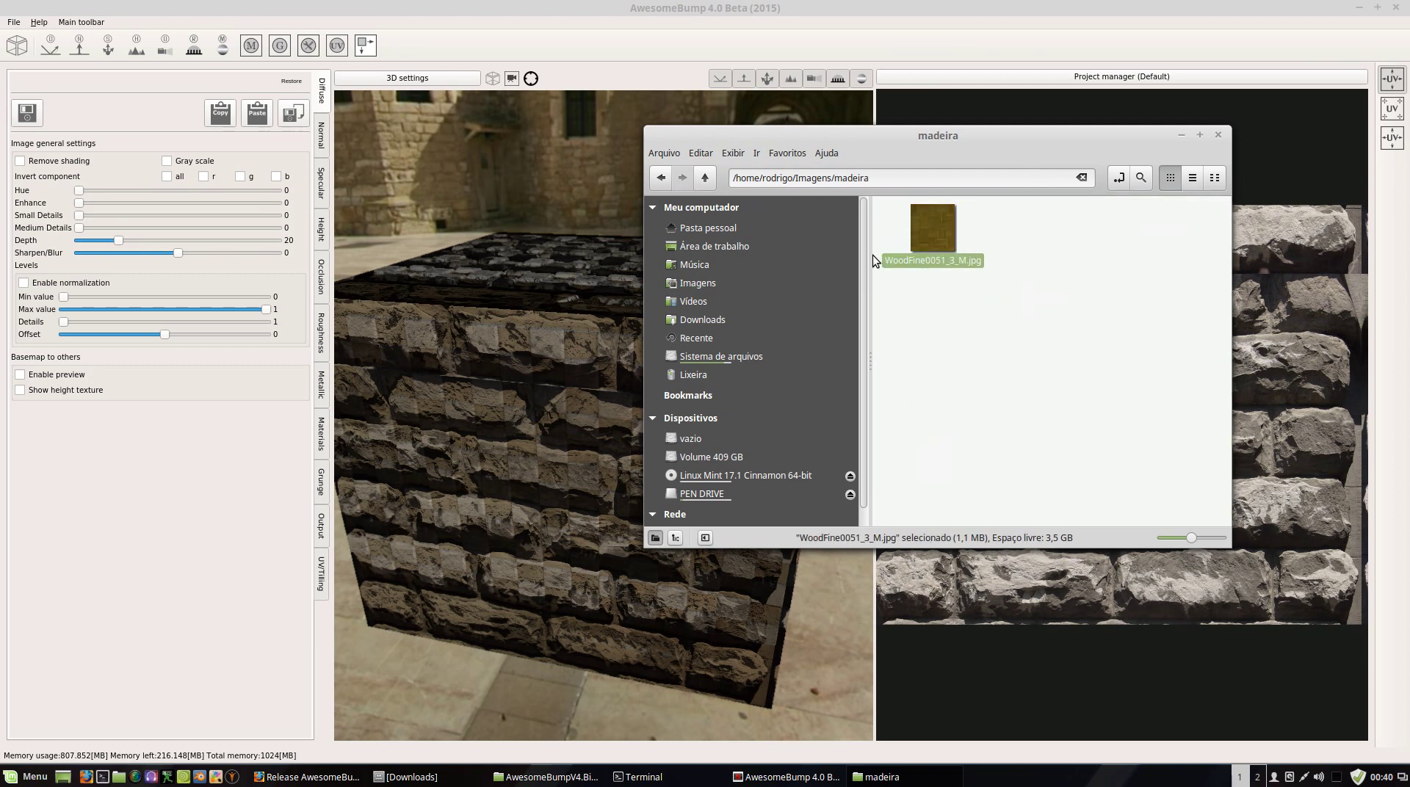
right_click(928, 234)
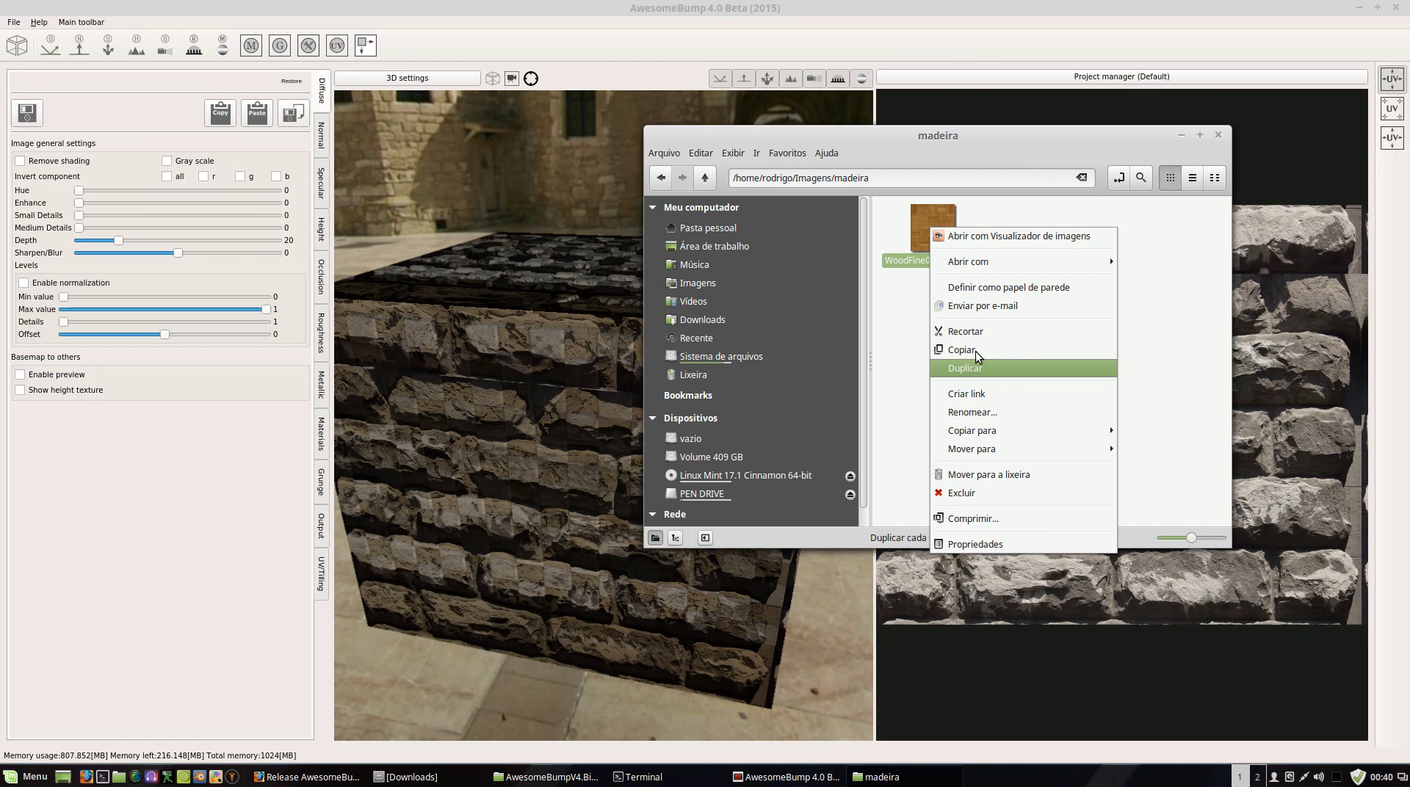
left_click(979, 360)
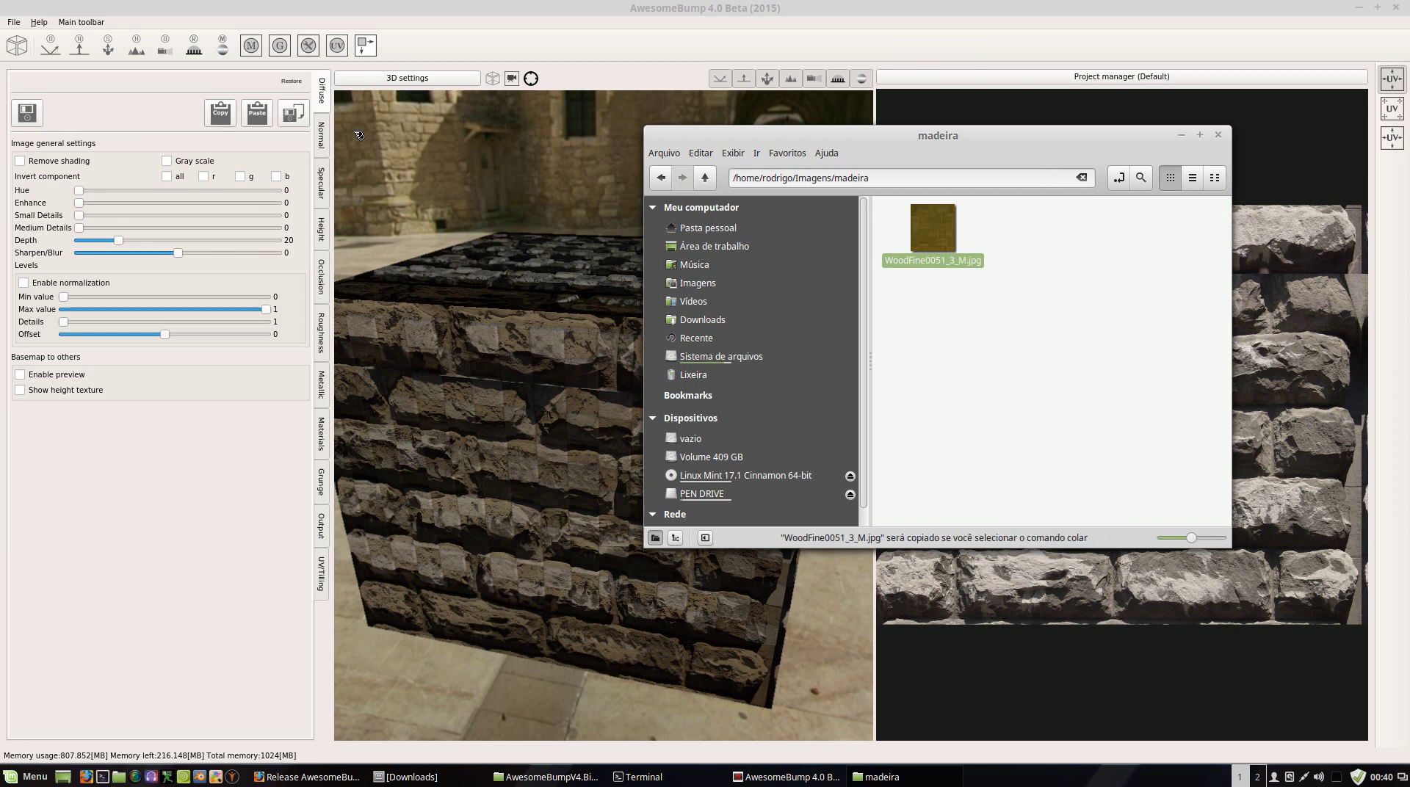
Step: Try to paste the copied wood image as the diffuse image, and load BrickFacade0041_3_M.jpg through the Open File dialog
left_click(262, 116)
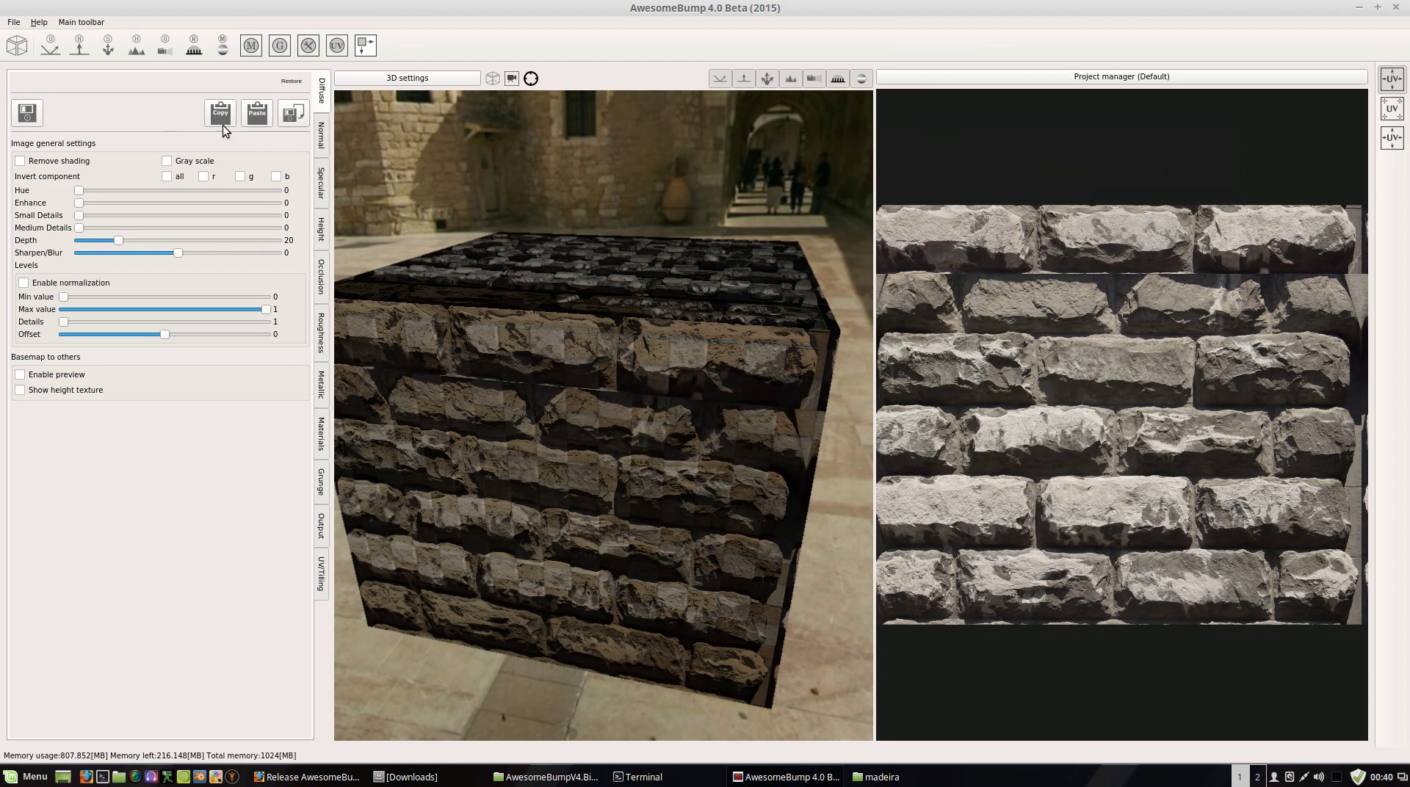
left_click(877, 777)
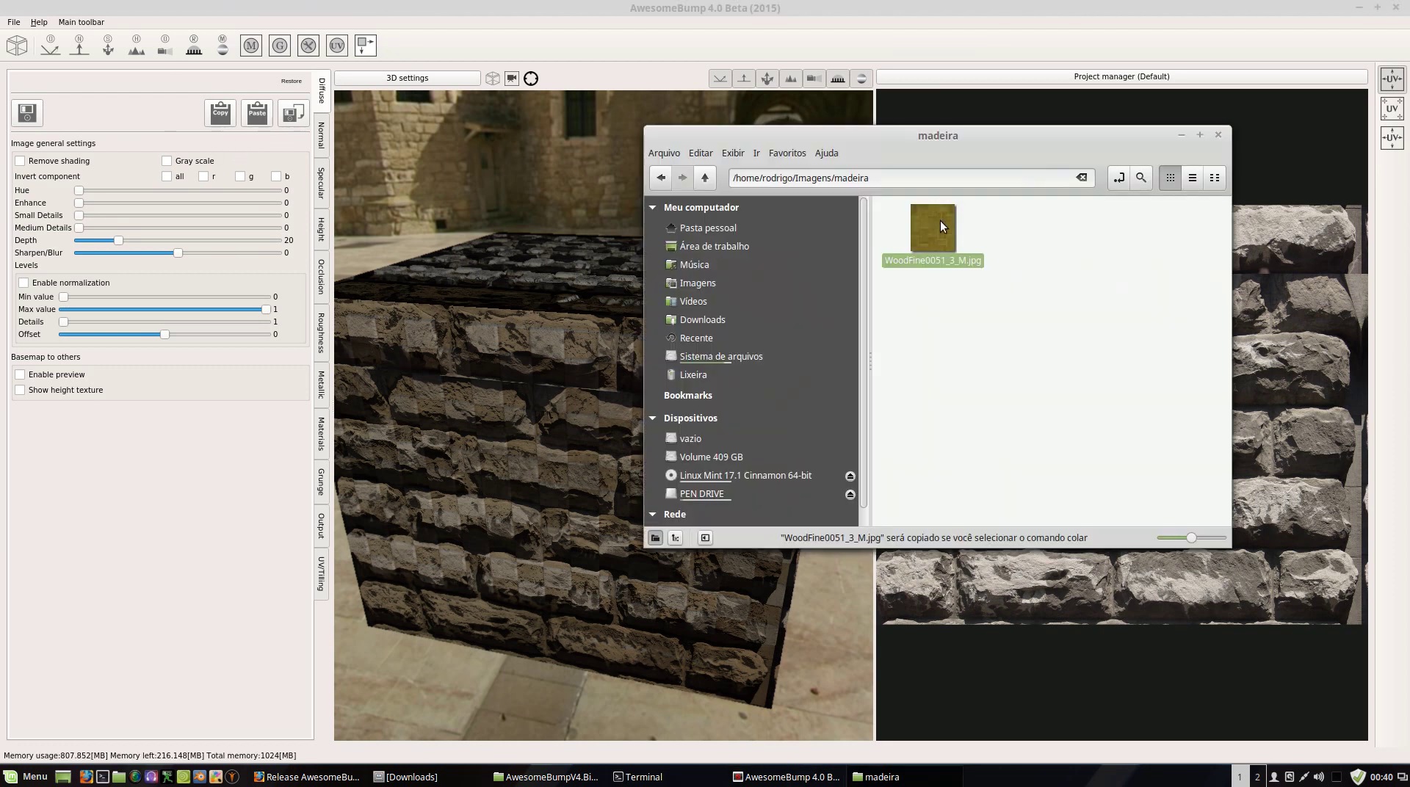
left_click(253, 117)
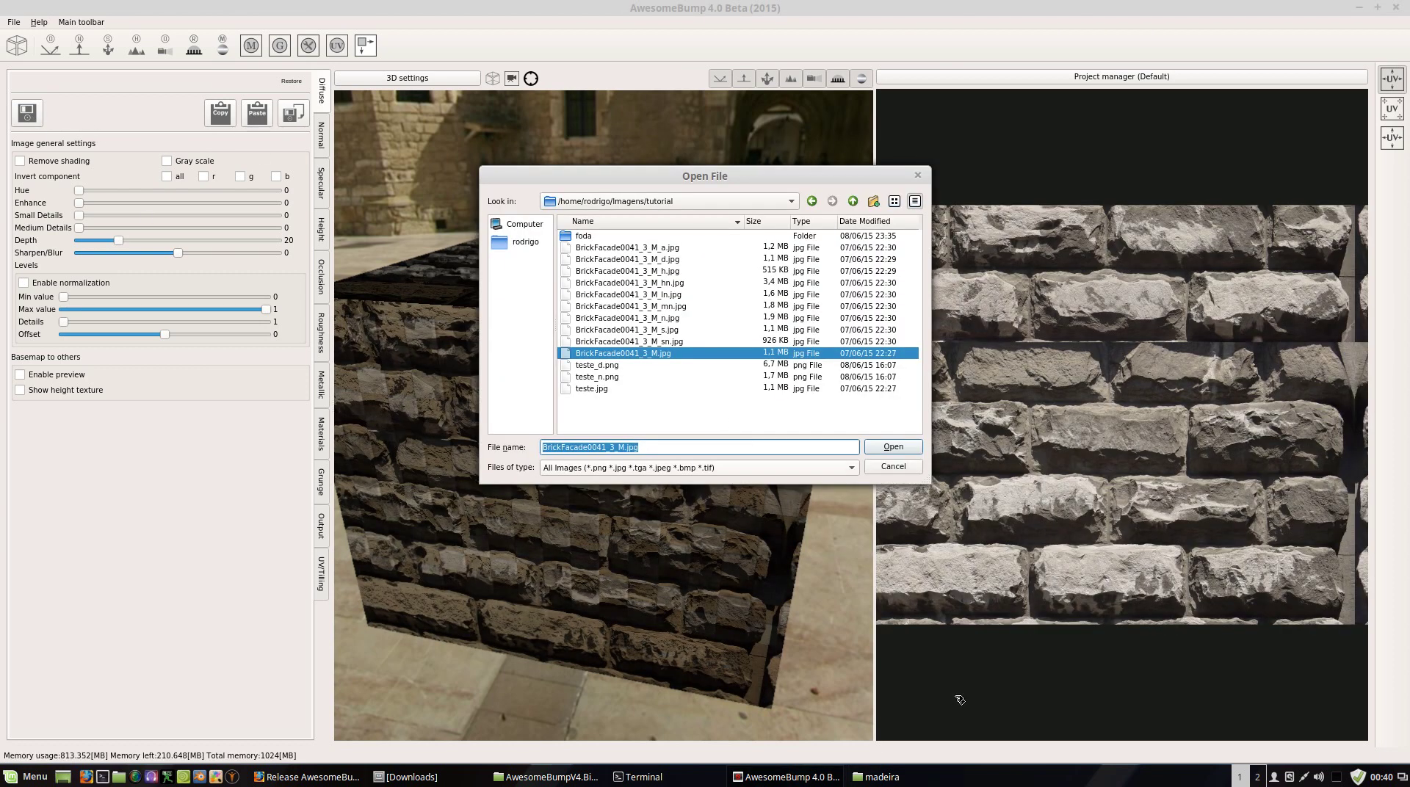
left_click(895, 449)
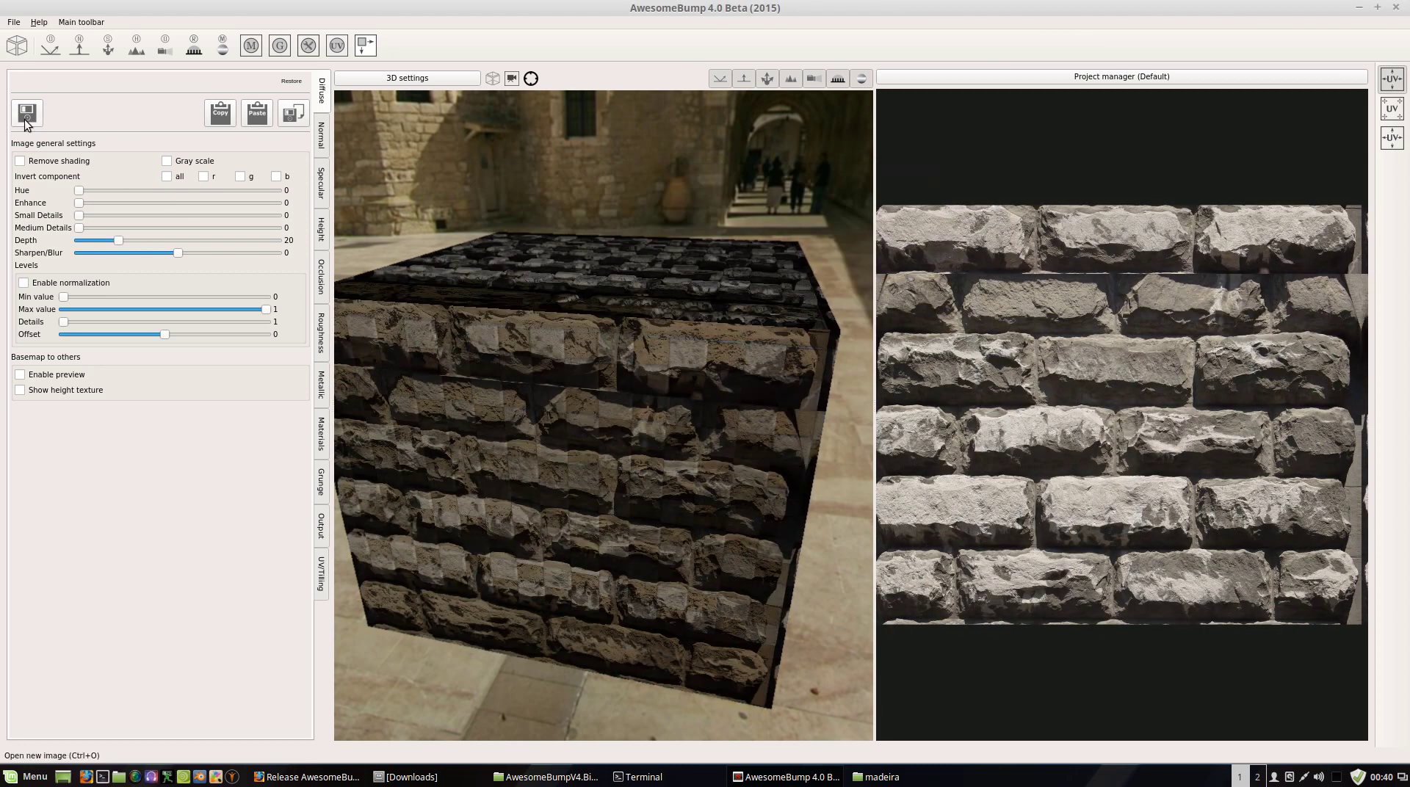
Step: Drop WoodFine0051_3_M.jpg from the file manager in as the diffuse image, minimize the file manager and view the textured cube
left_click(876, 782)
left_click_drag(932, 228, 25, 104)
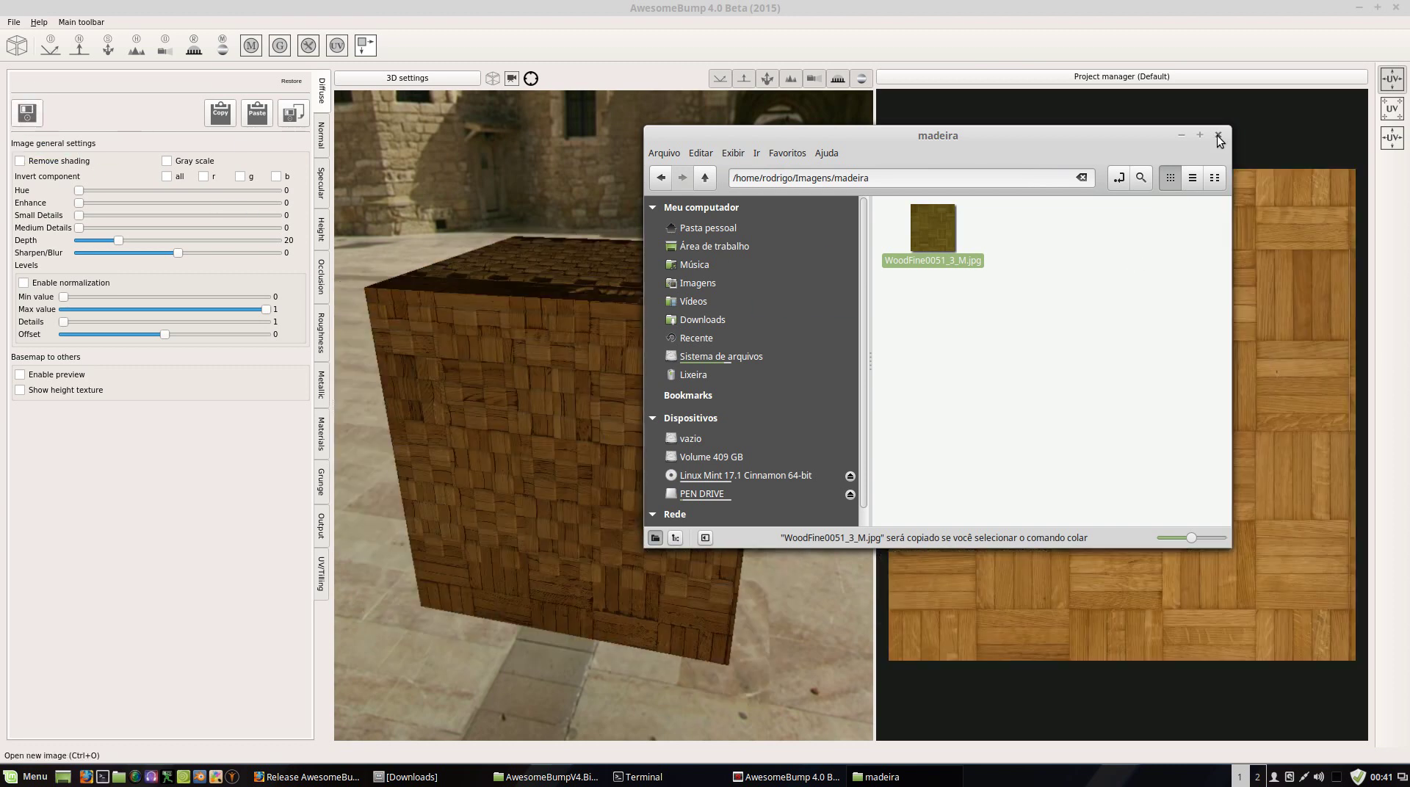
left_click(1182, 136)
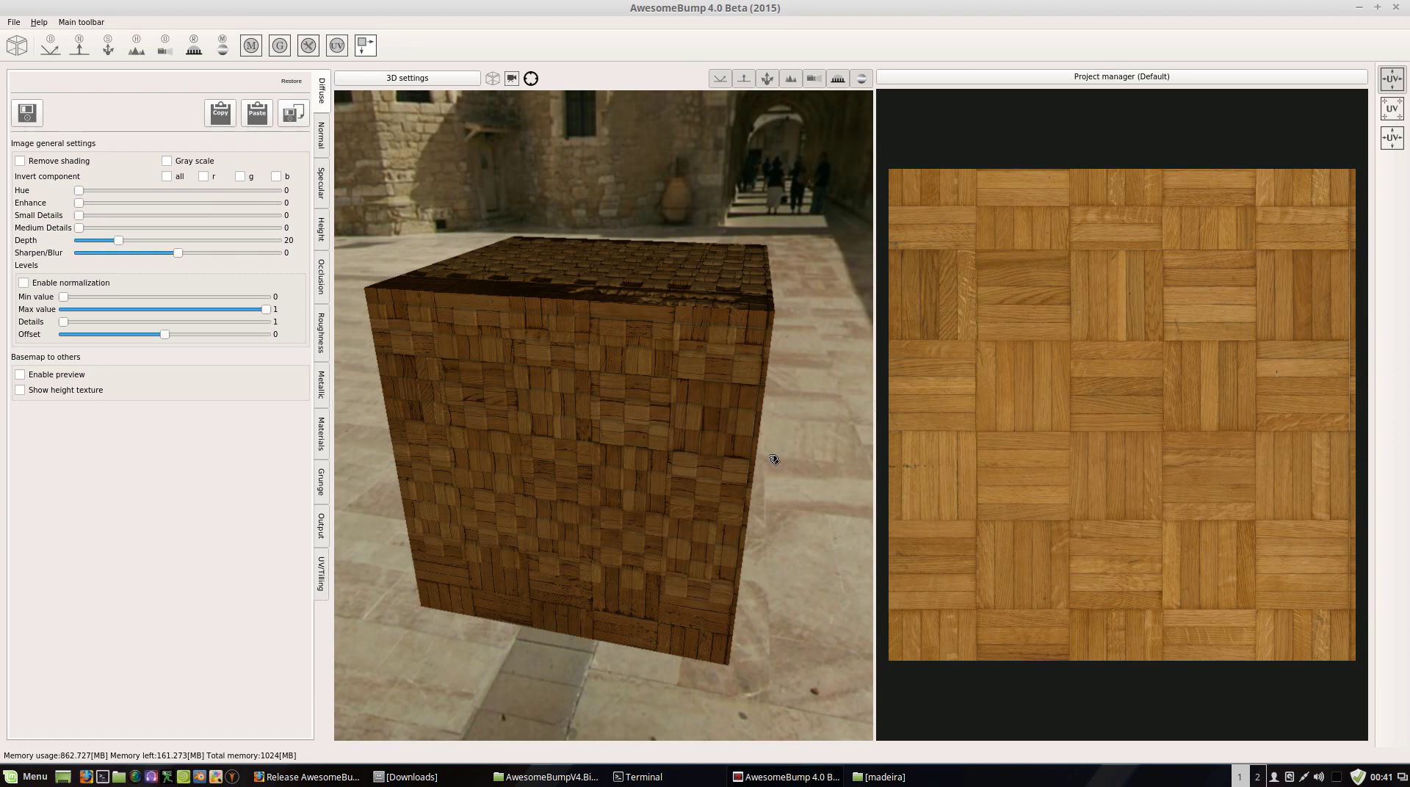
left_click_drag(756, 343, 612, 309)
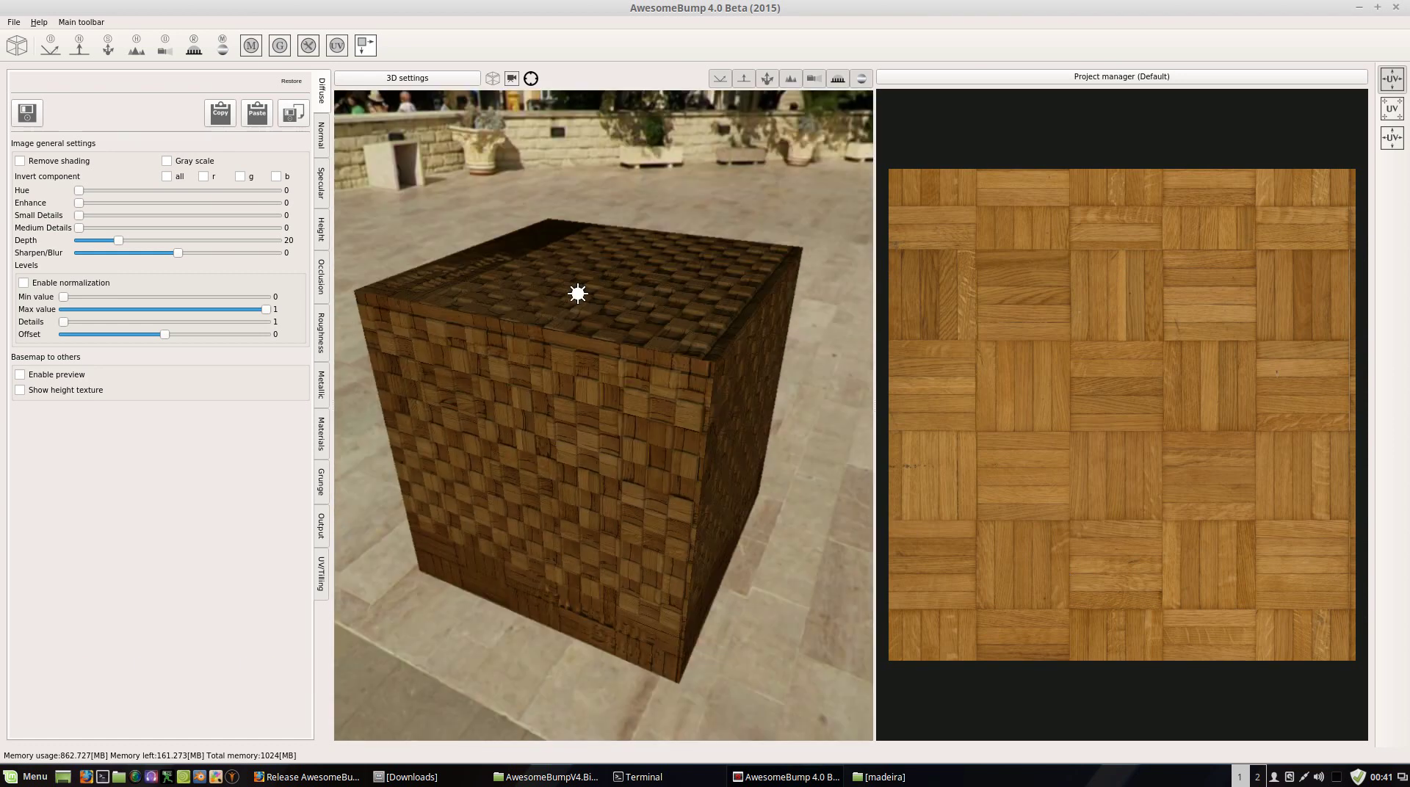
middle_click_drag(577, 293, 595, 365)
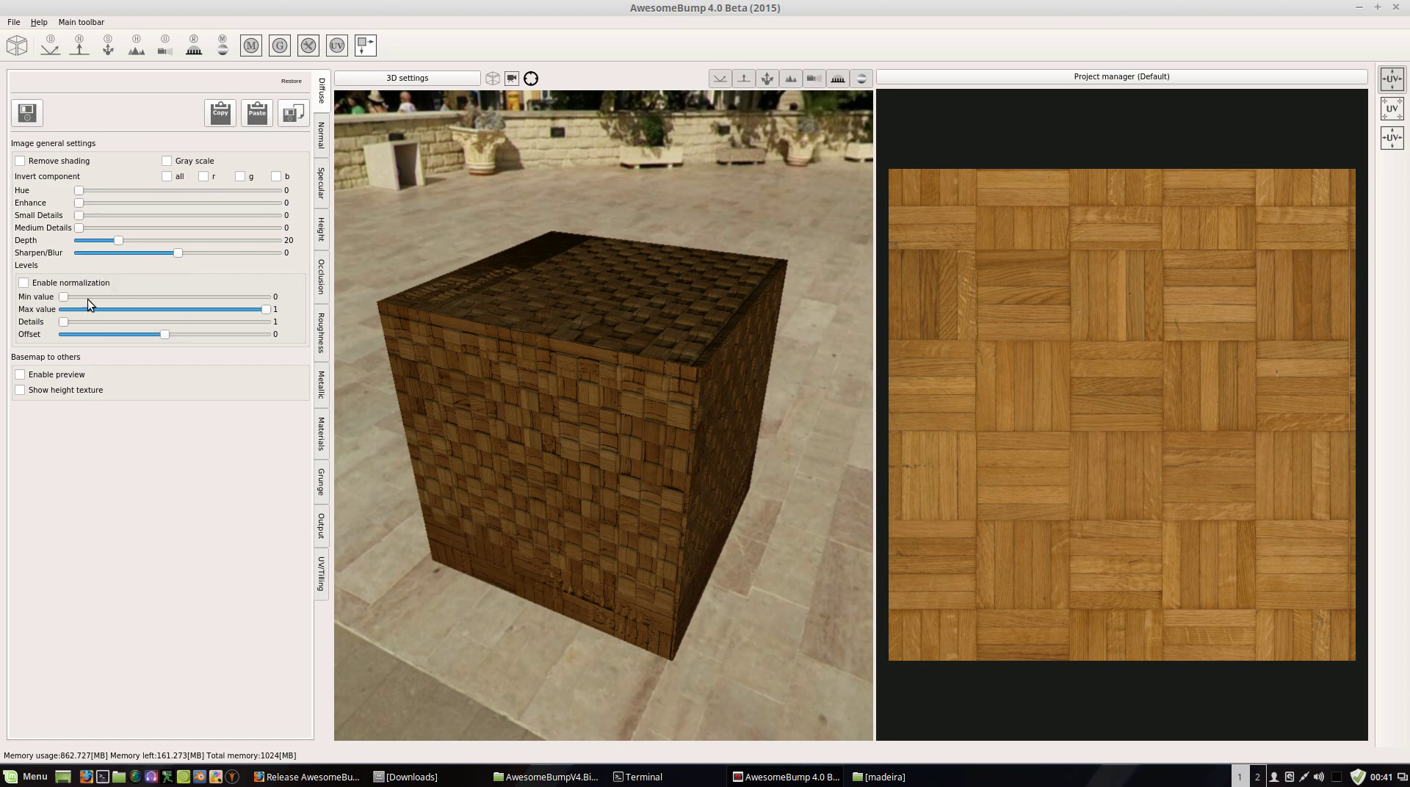
Step: Try the Remove shading option on the diffuse image and switch it off again
left_click(20, 161)
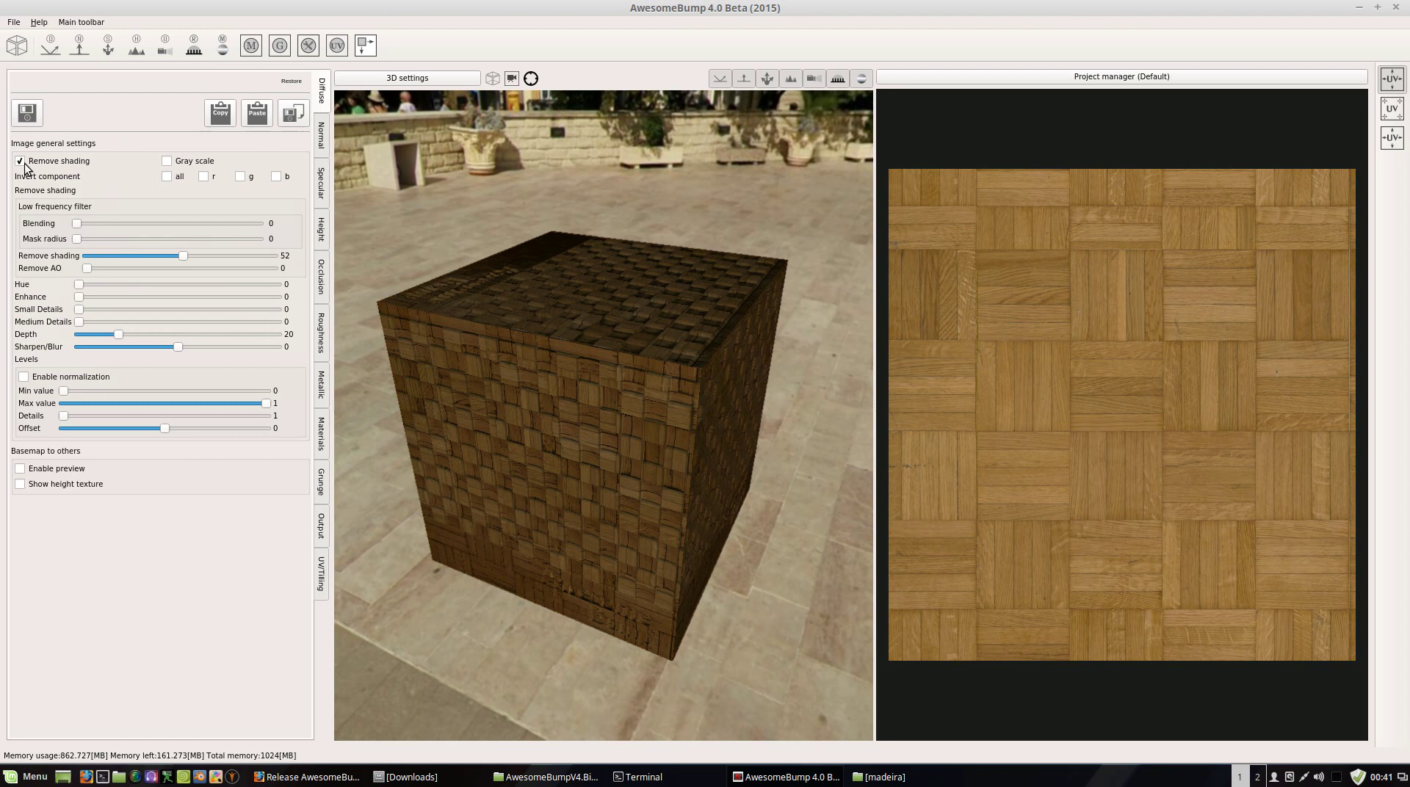
left_click(23, 162)
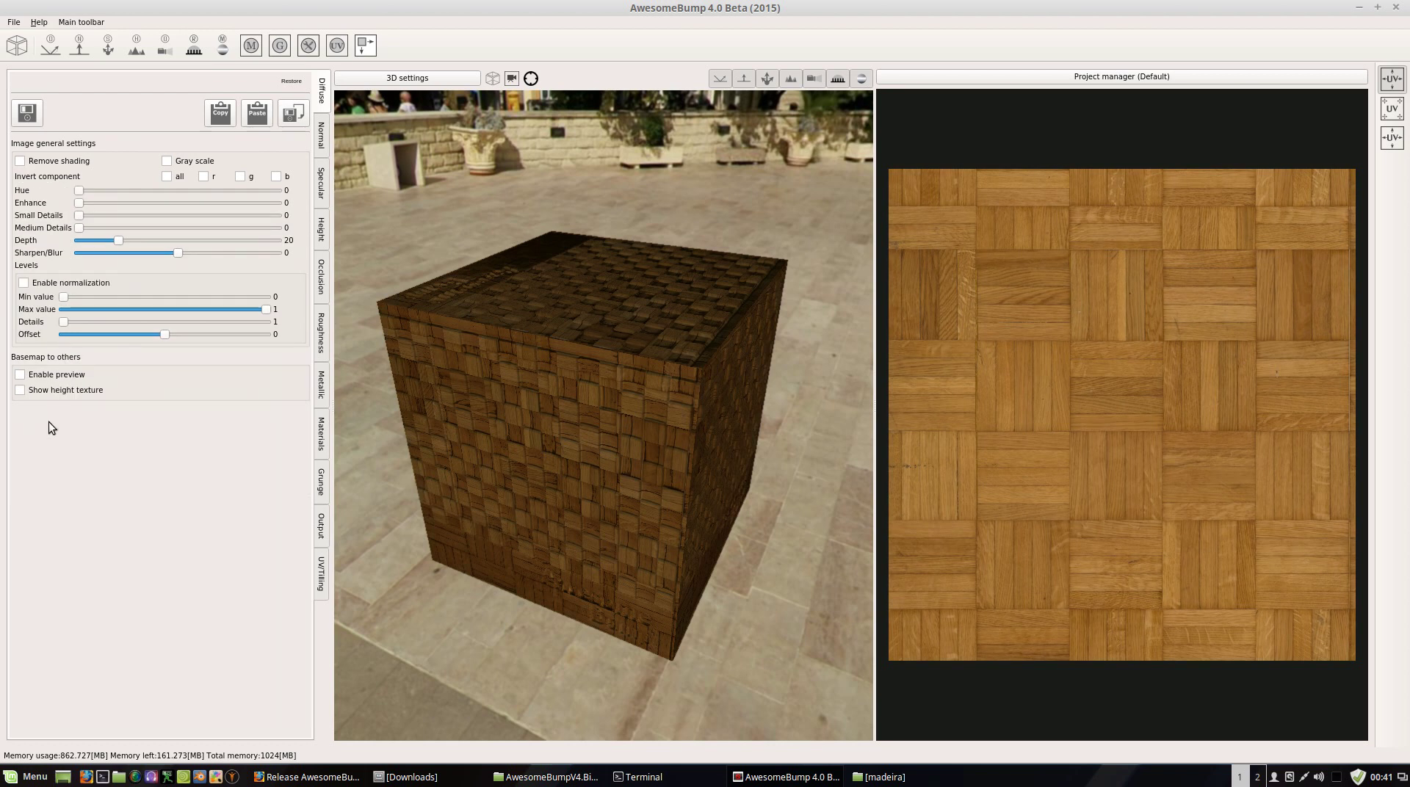
Step: Enable the base map preview and set the Small level's Amplitude to 300 and Radius to 1
left_click(20, 374)
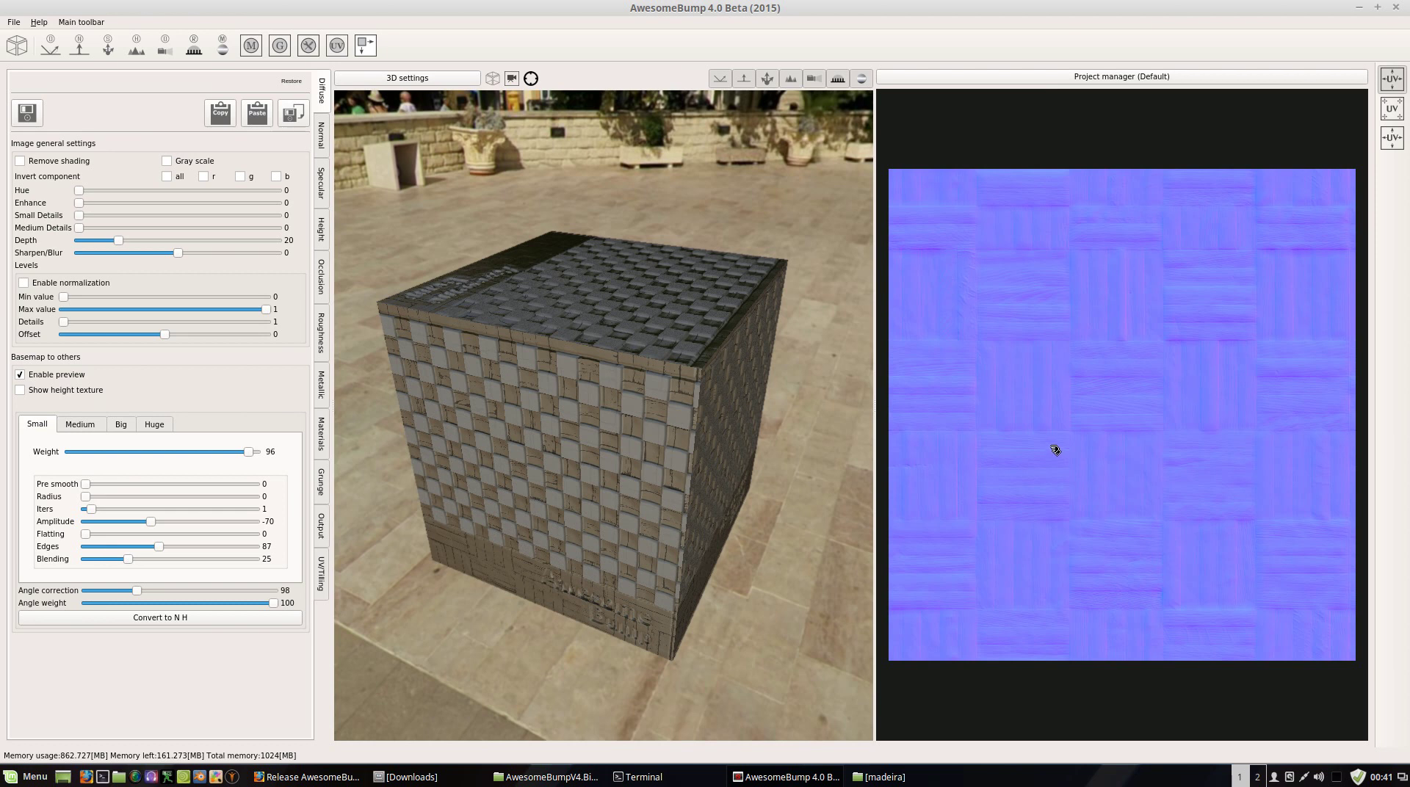
mouse_move(236, 521)
left_click_drag(150, 524, 201, 526)
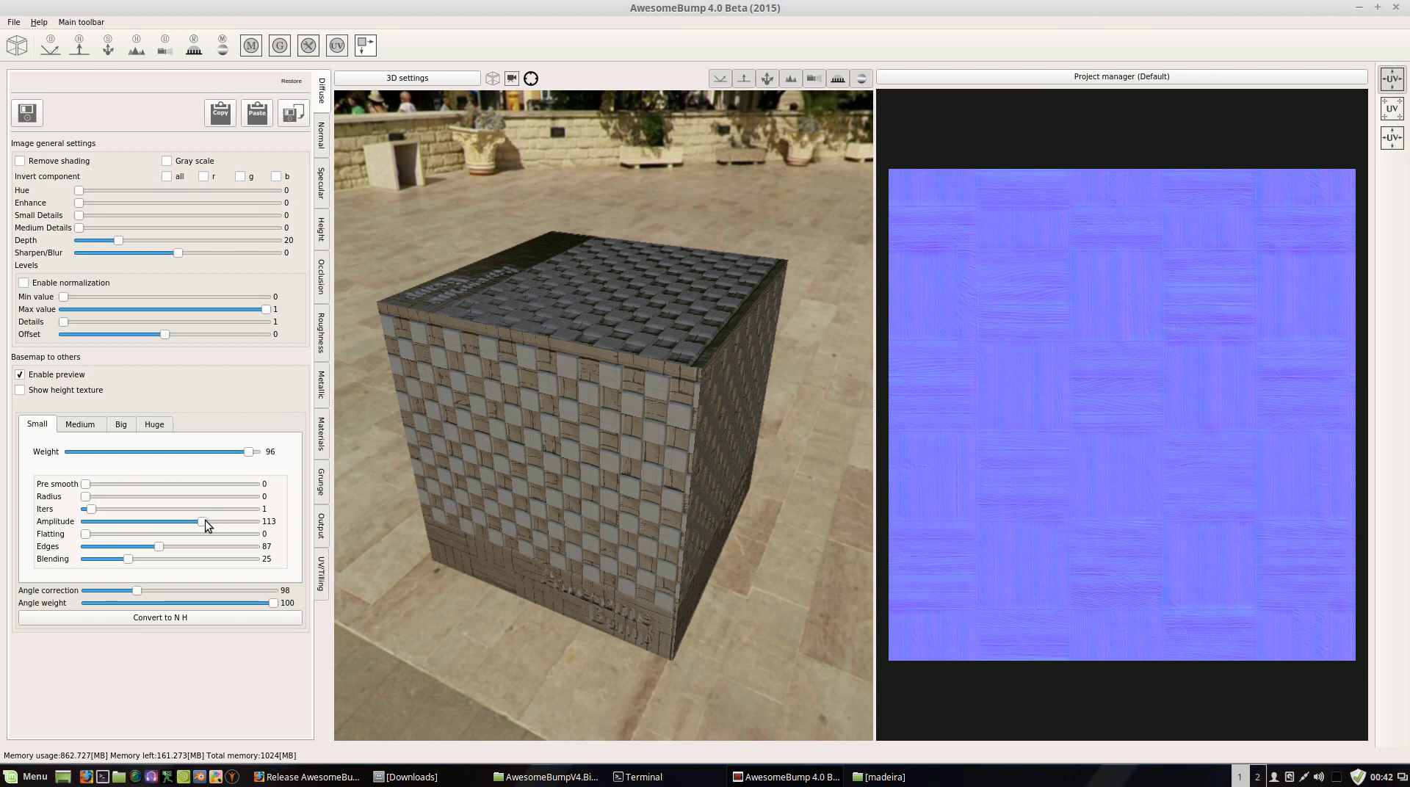
left_click_drag(206, 522, 237, 522)
left_click_drag(235, 523, 281, 535)
left_click_drag(93, 497, 149, 498)
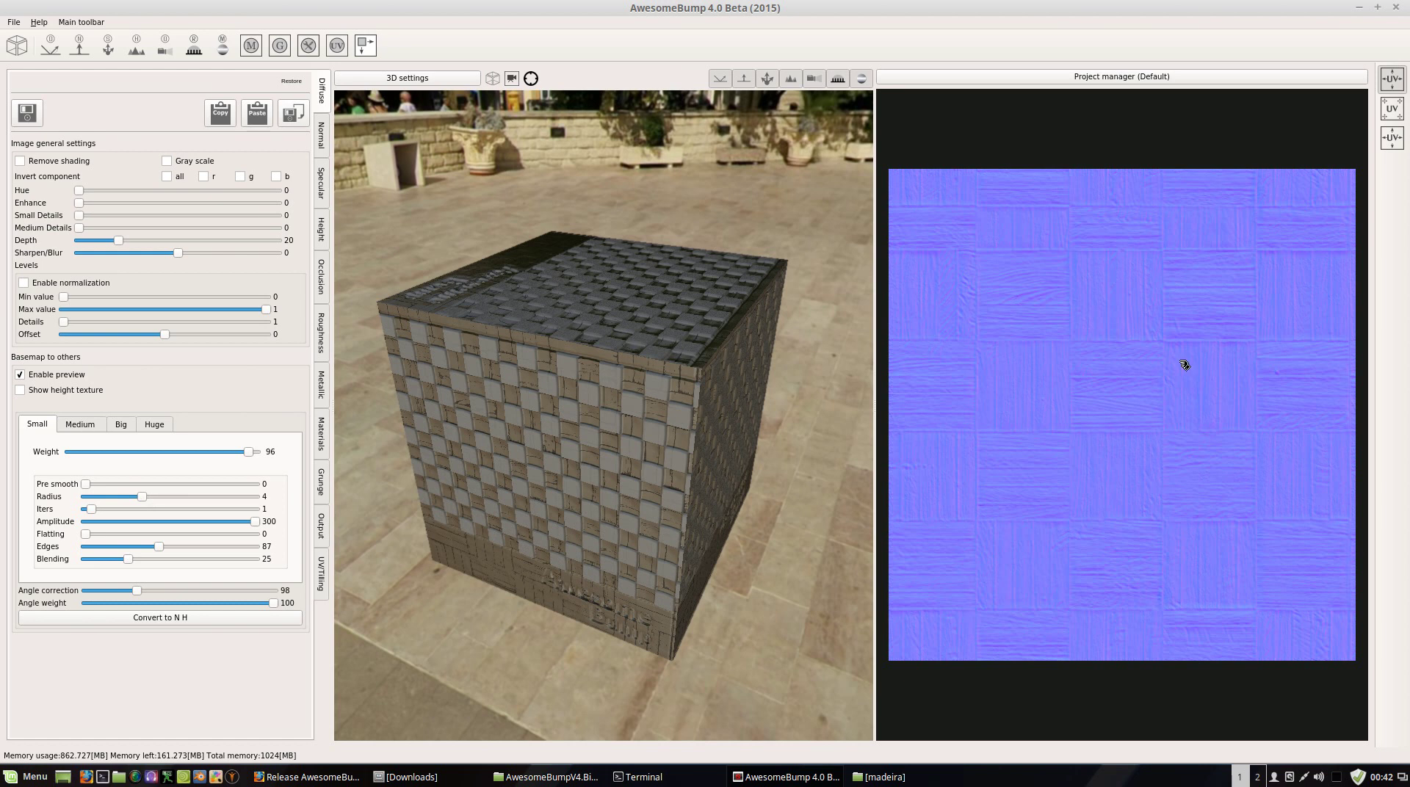
left_click_drag(142, 497, 74, 498)
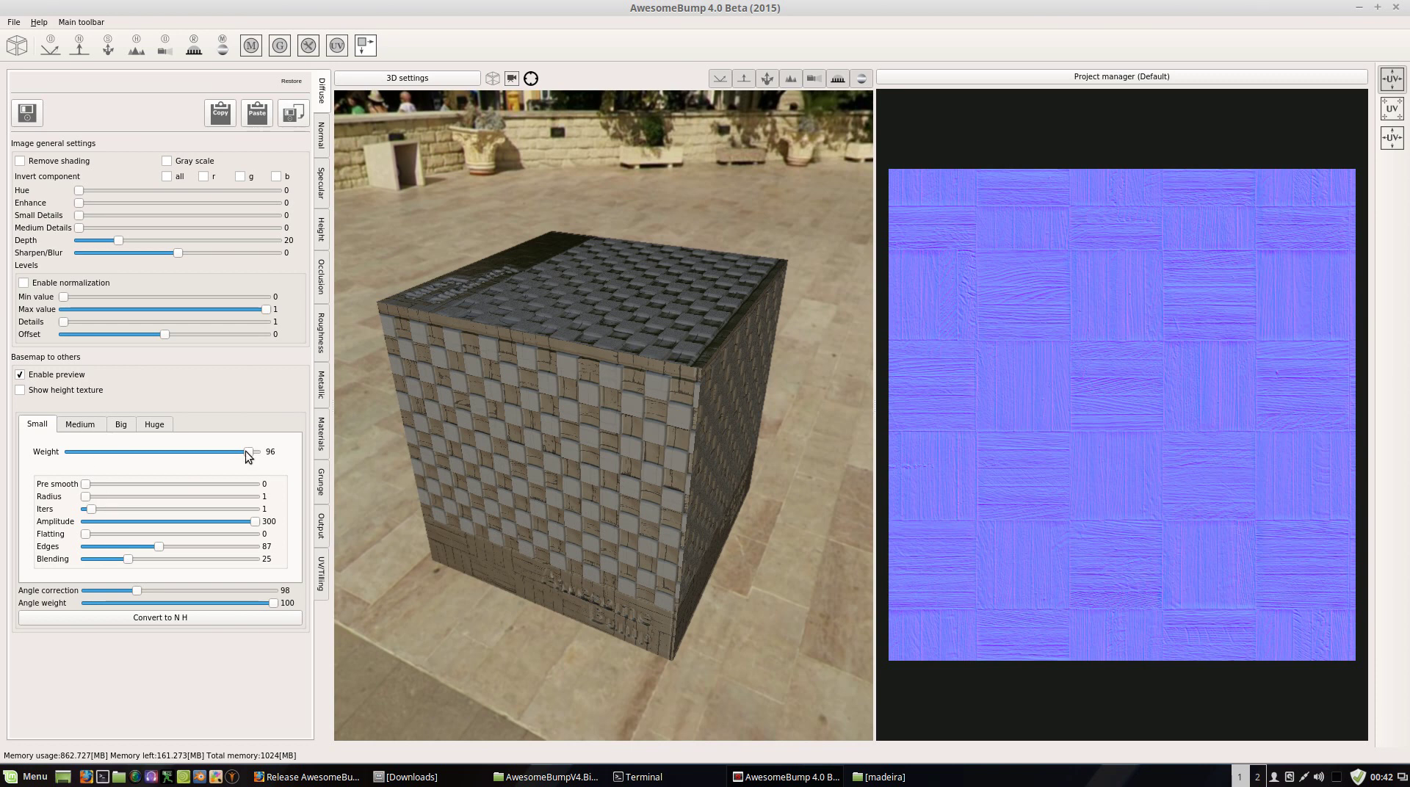
mouse_move(249, 452)
left_mouse_down()
mouse_move(292, 455)
mouse_move(249, 457)
left_mouse_up()
Step: Convert the base map to normal and height maps, disable its preview and view the normal map and the cube
left_click(322, 142)
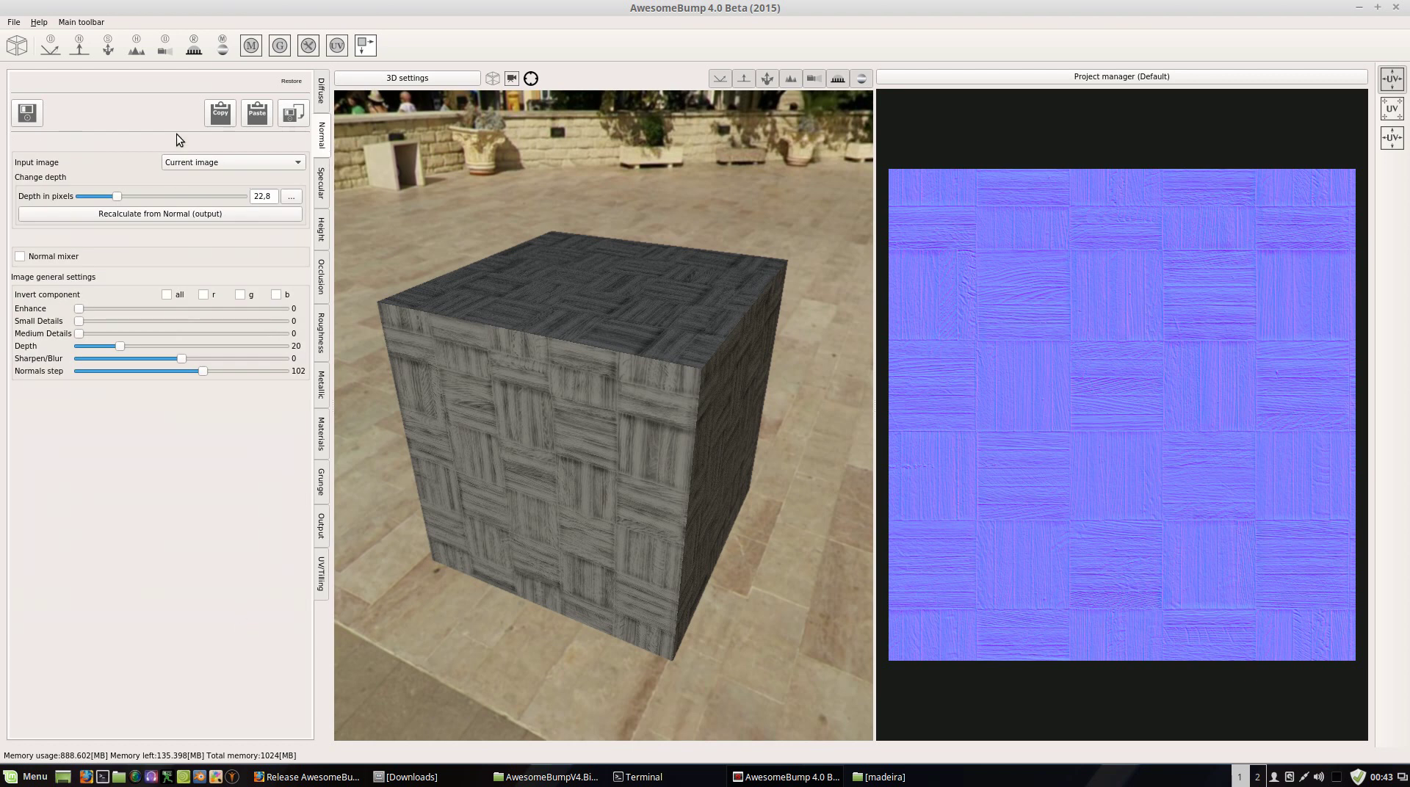
left_click(321, 90)
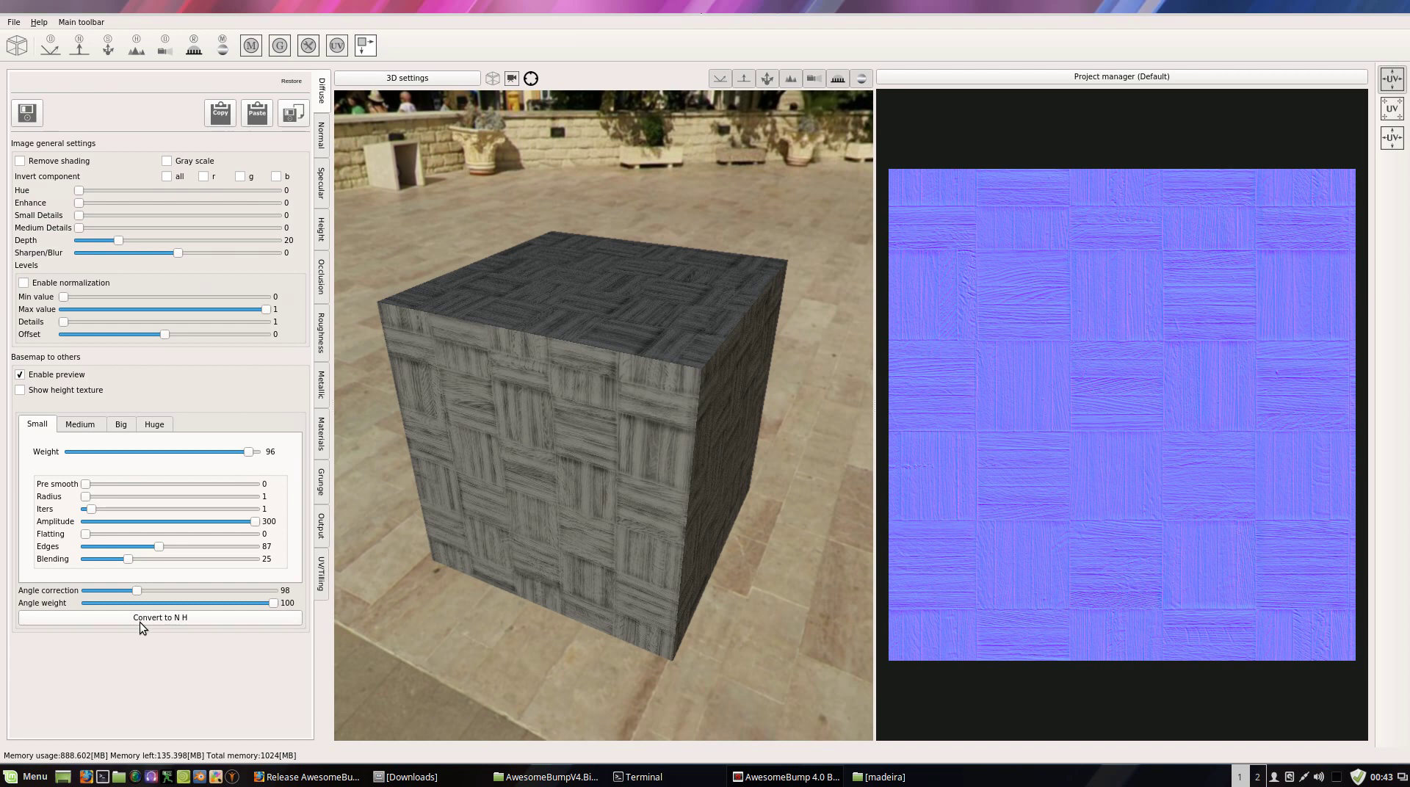
left_click(20, 375)
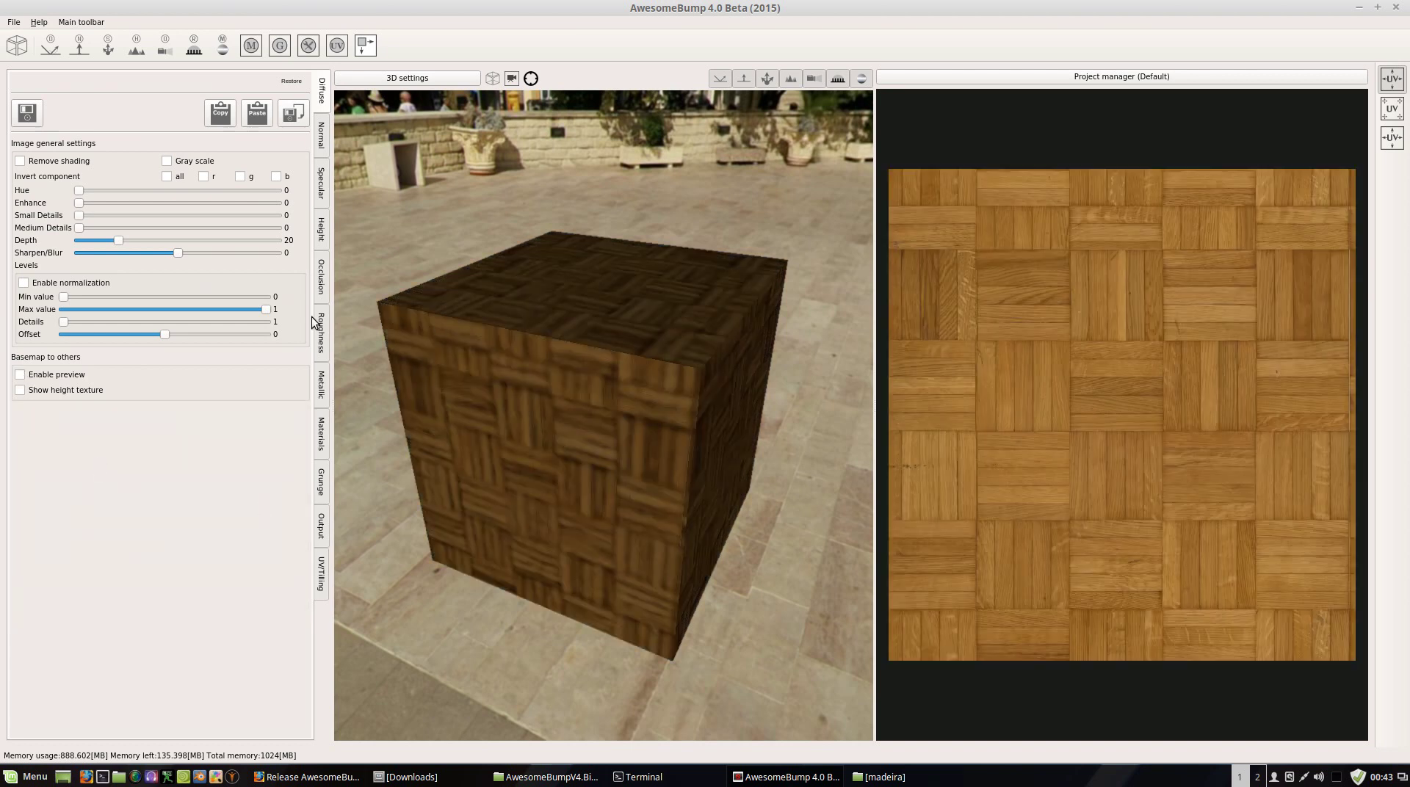
left_click(321, 141)
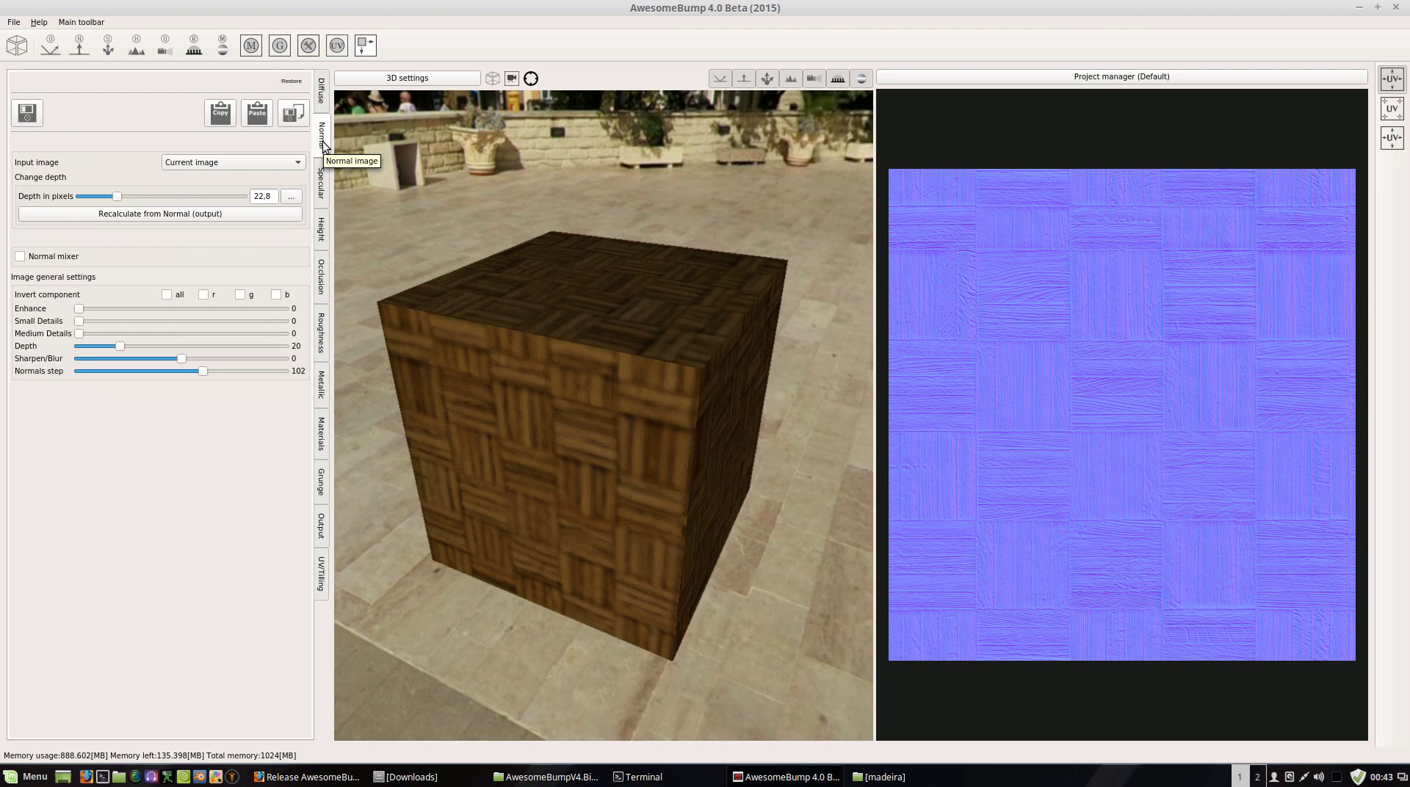
left_click_drag(604, 356, 223, 232)
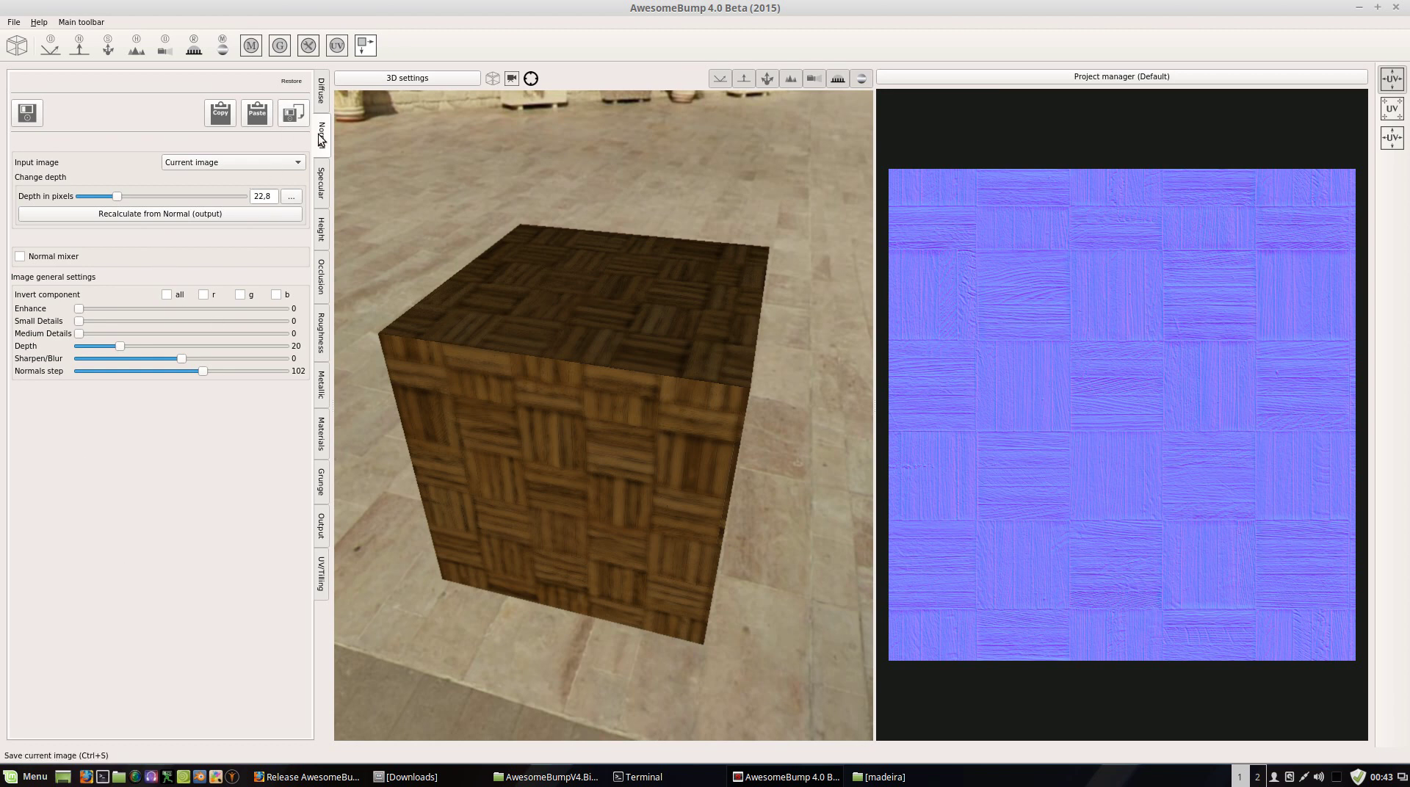
Step: Re-enable the base map preview in the Diffuse settings and set the Small level's Amplitude to 209
left_click(324, 84)
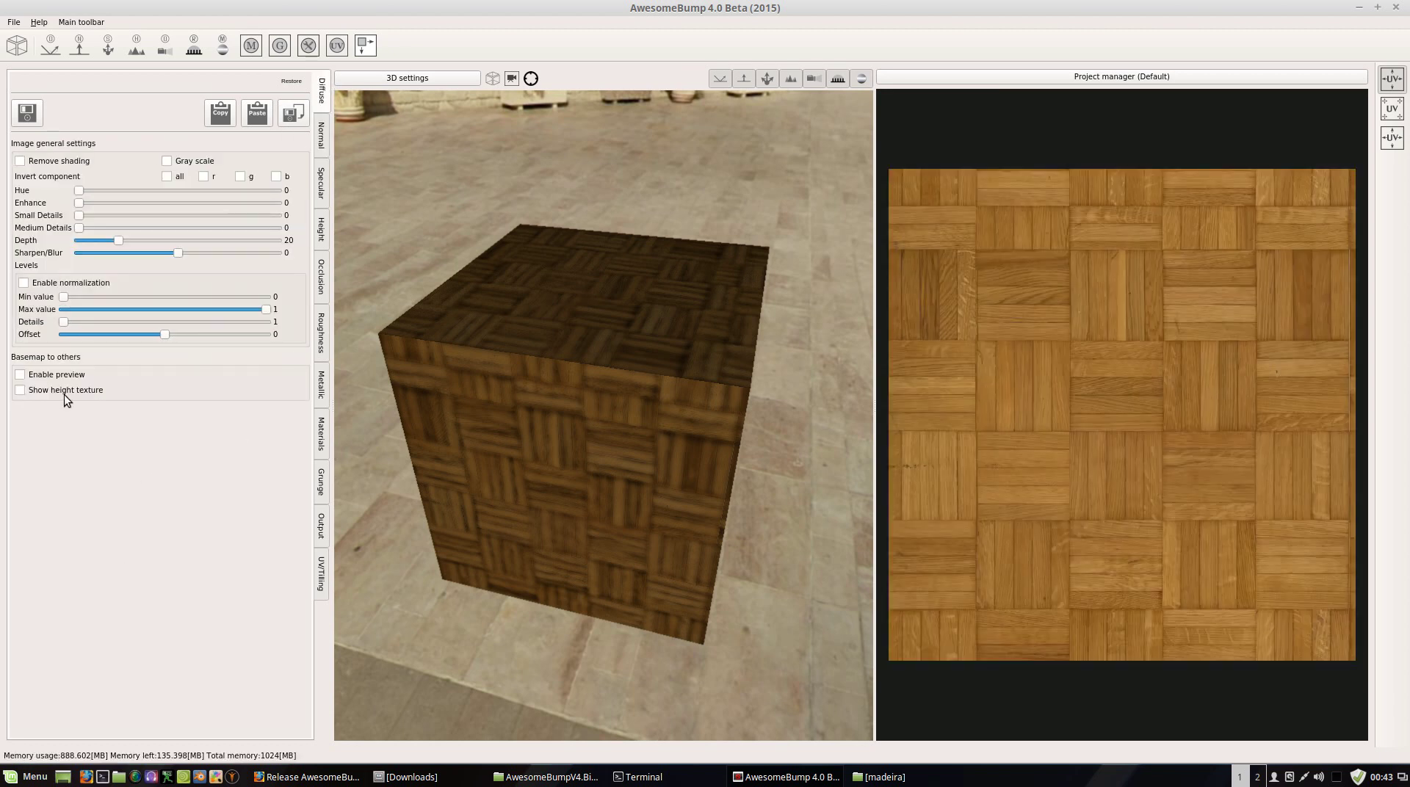
left_click(41, 376)
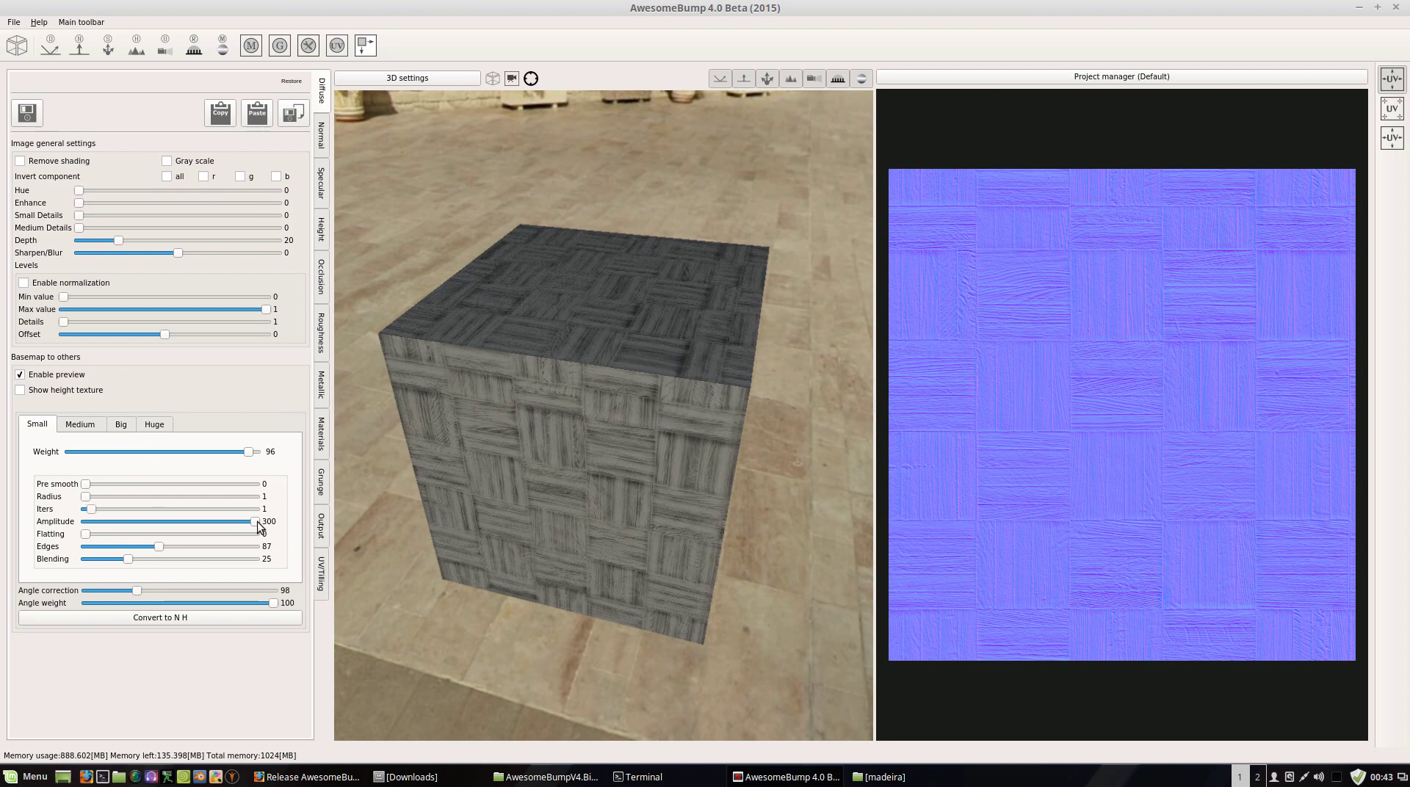
left_click_drag(255, 521, 230, 525)
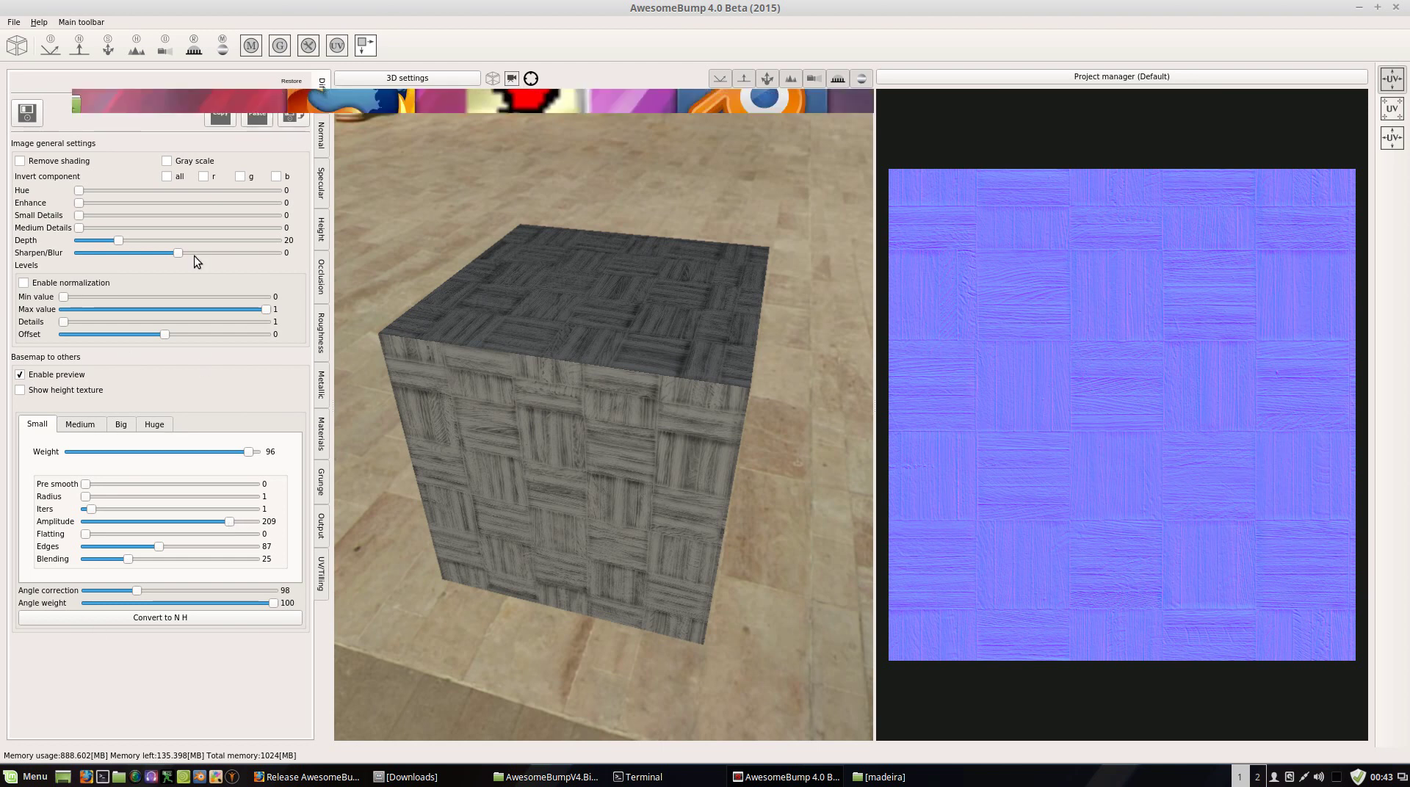
left_click(20, 160)
left_click(20, 160)
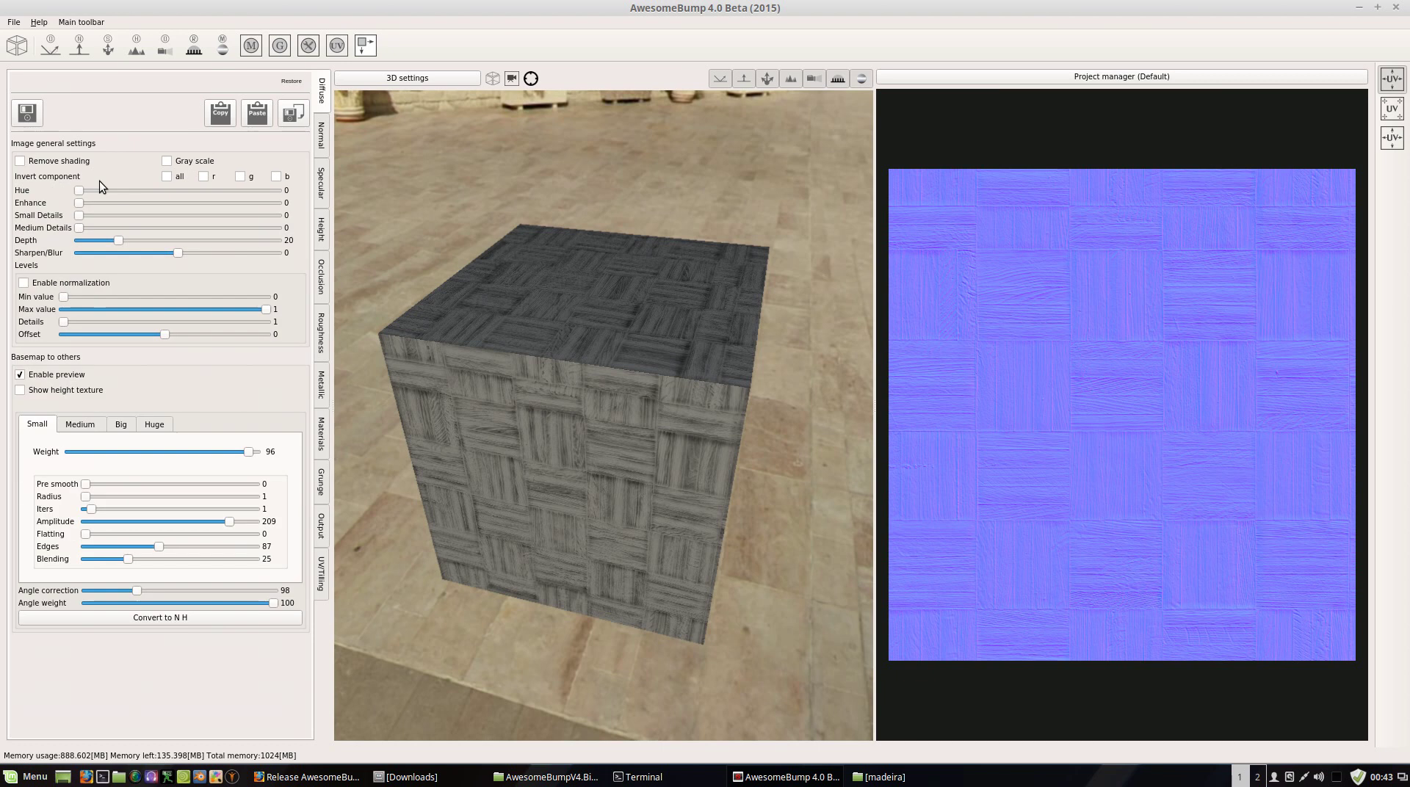
Step: Set the normal map's Small Details to 44, Medium Details to 13 and Depth to 29, checking the cube
left_click(321, 135)
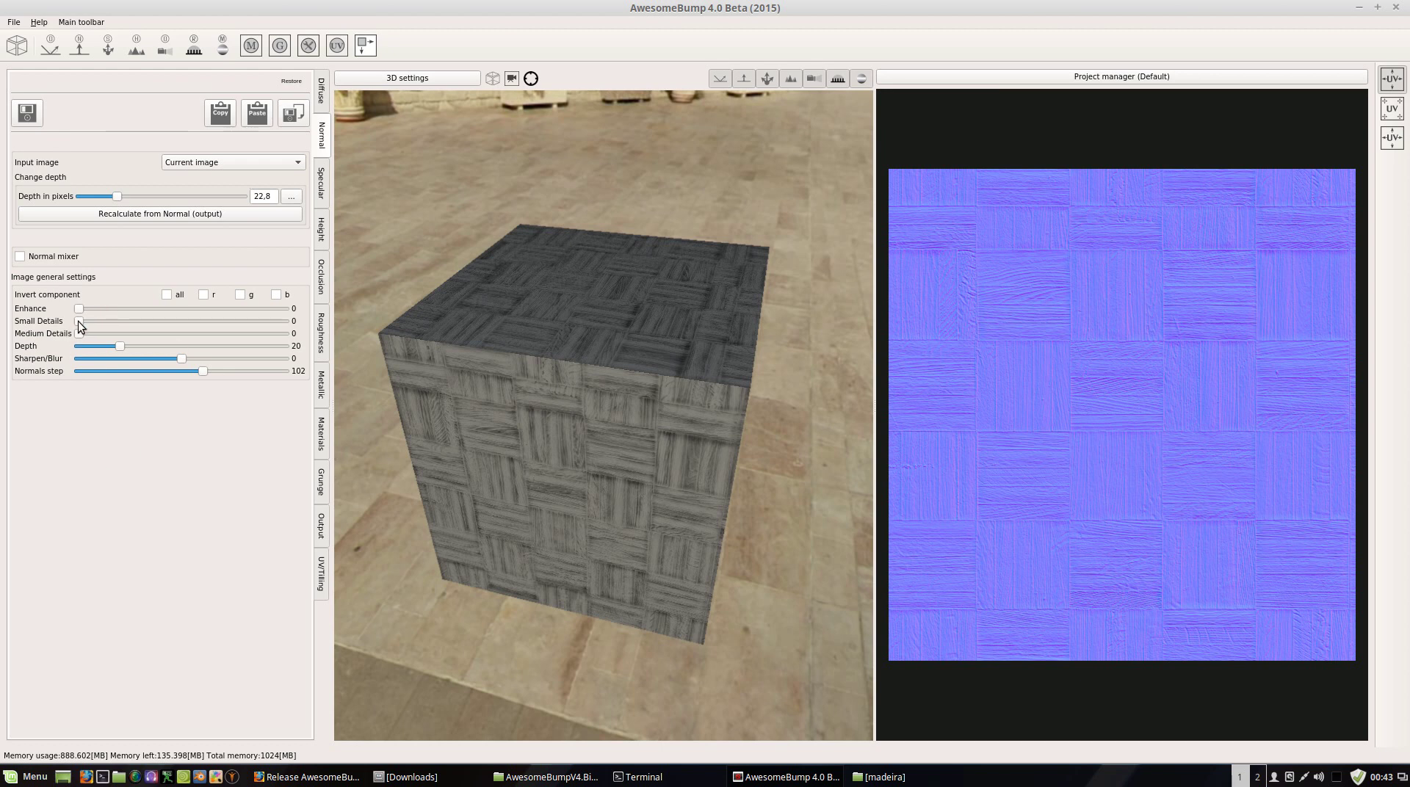
left_click_drag(80, 322, 123, 322)
left_click(169, 323)
left_click_drag(682, 471, 1158, 419)
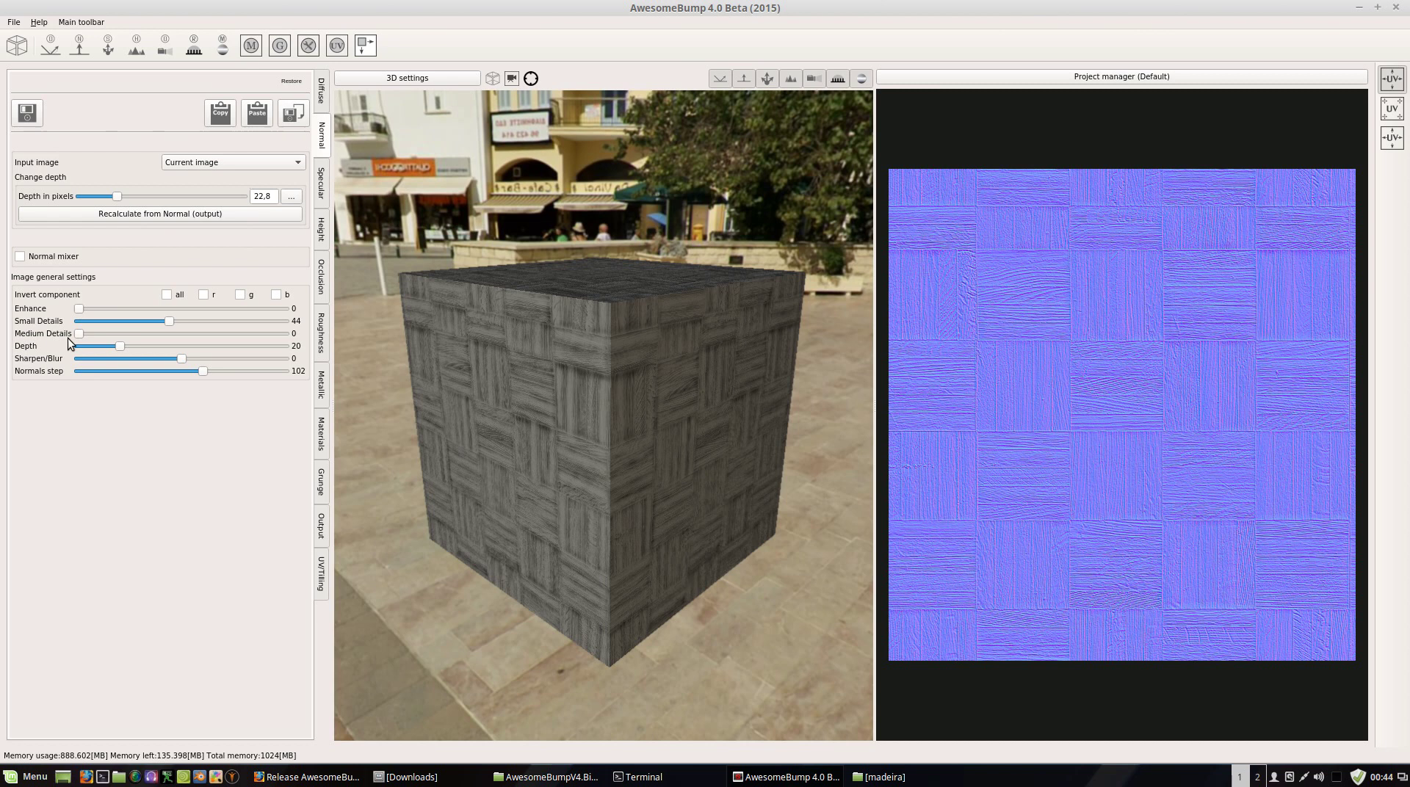
left_click(106, 335)
left_click_drag(173, 347, 138, 347)
left_click_drag(641, 314, 859, 384)
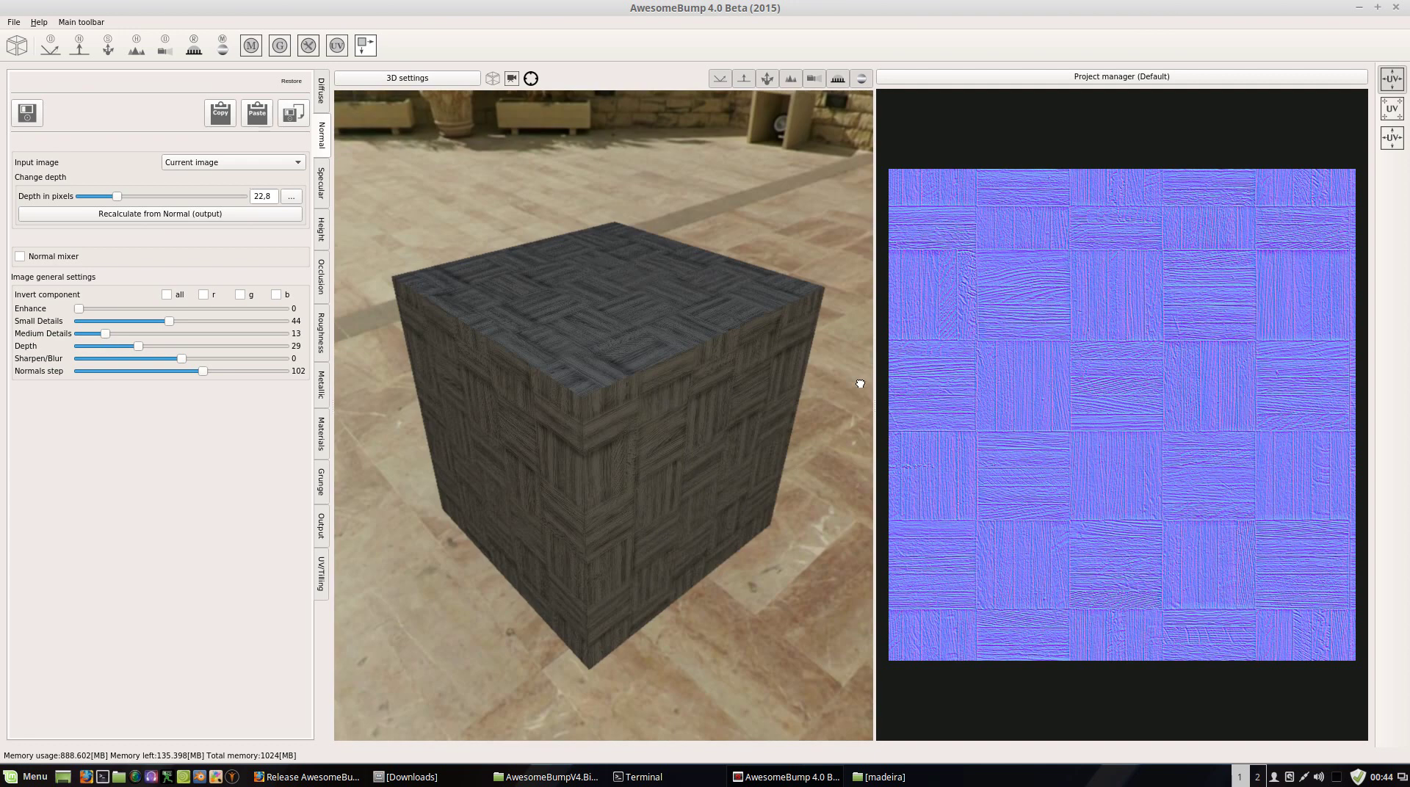
left_click_drag(644, 389, 551, 378)
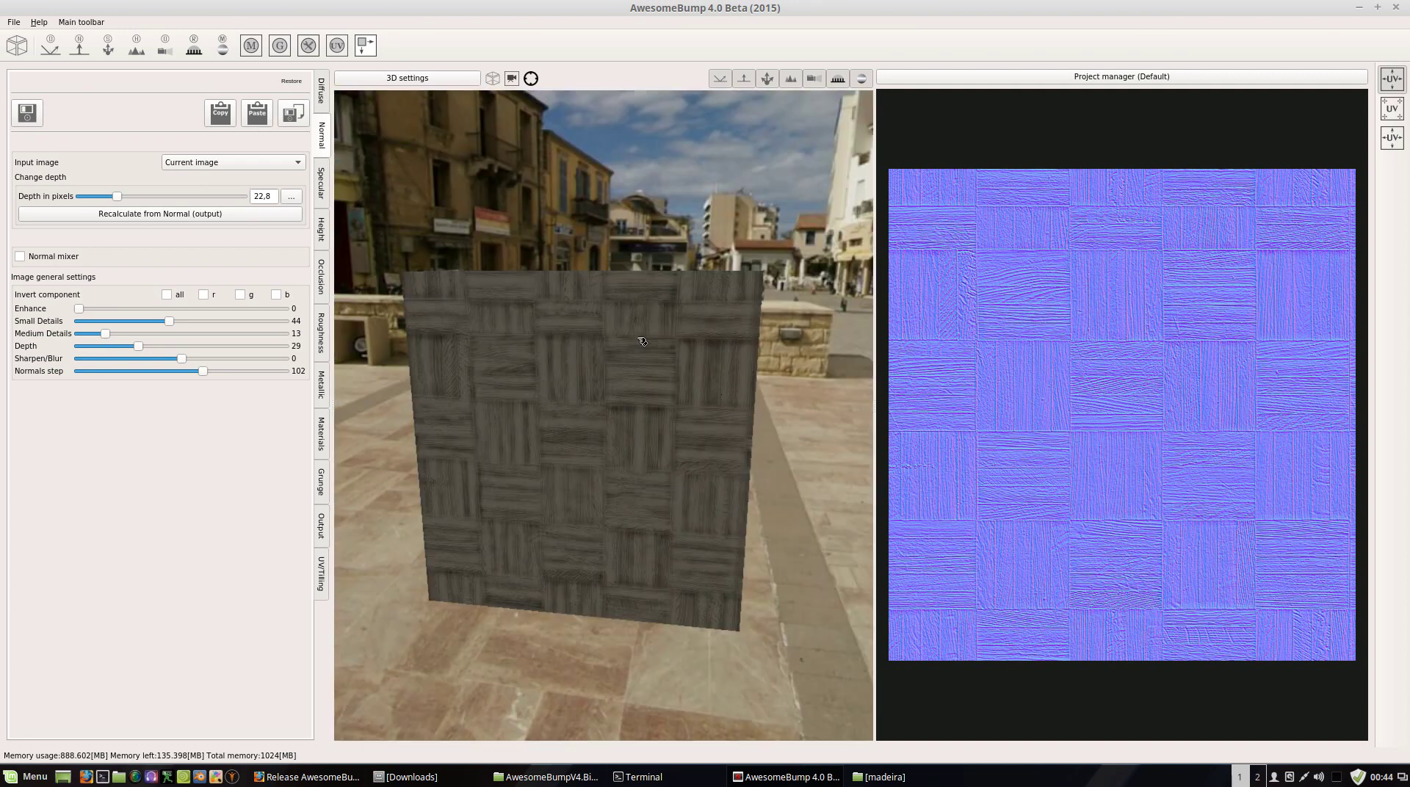
Step: Try Sharpen/Blur values of -6 and 7 on the normal map, restore it to 0 and inspect the cube up close
left_click_drag(641, 341, 155, 364)
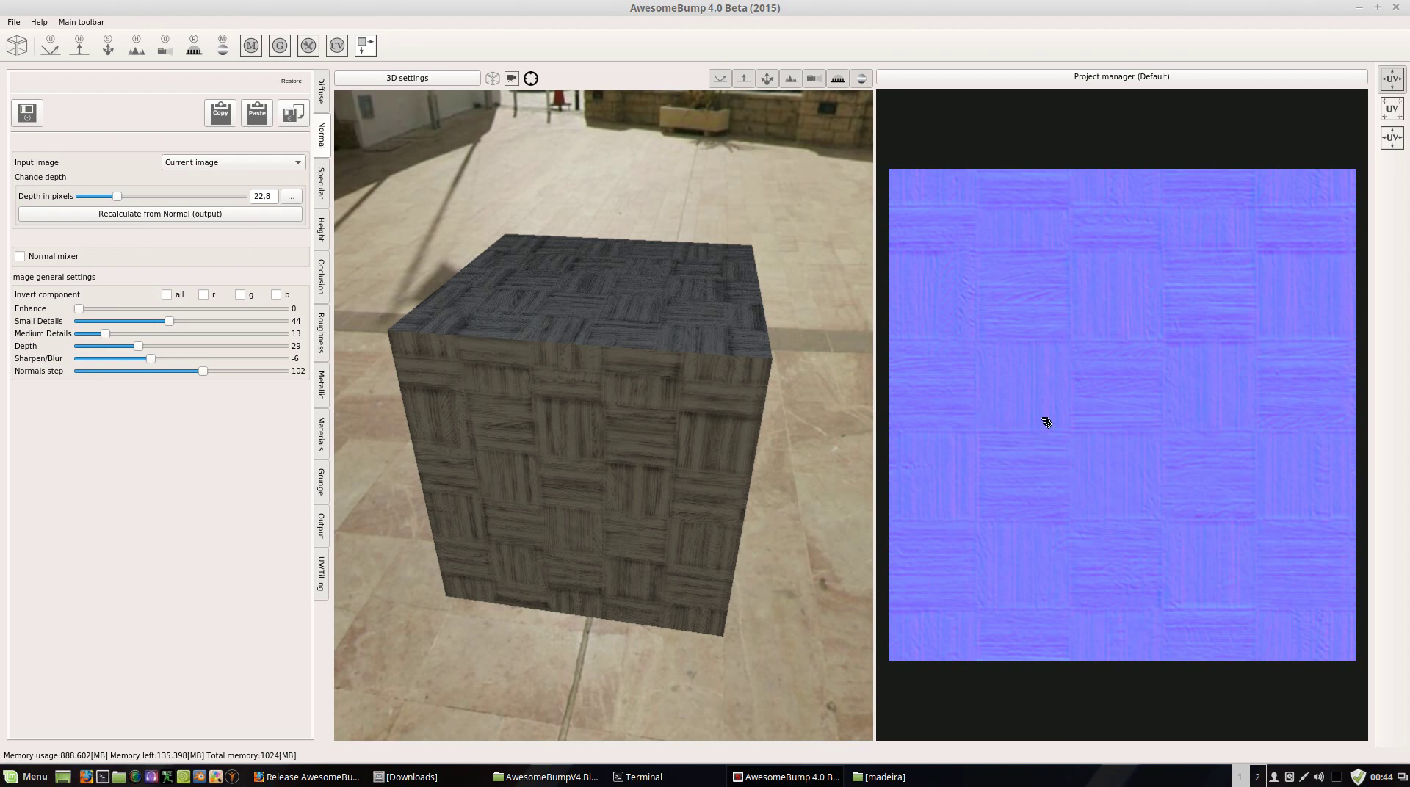
left_click_drag(152, 358, 209, 359)
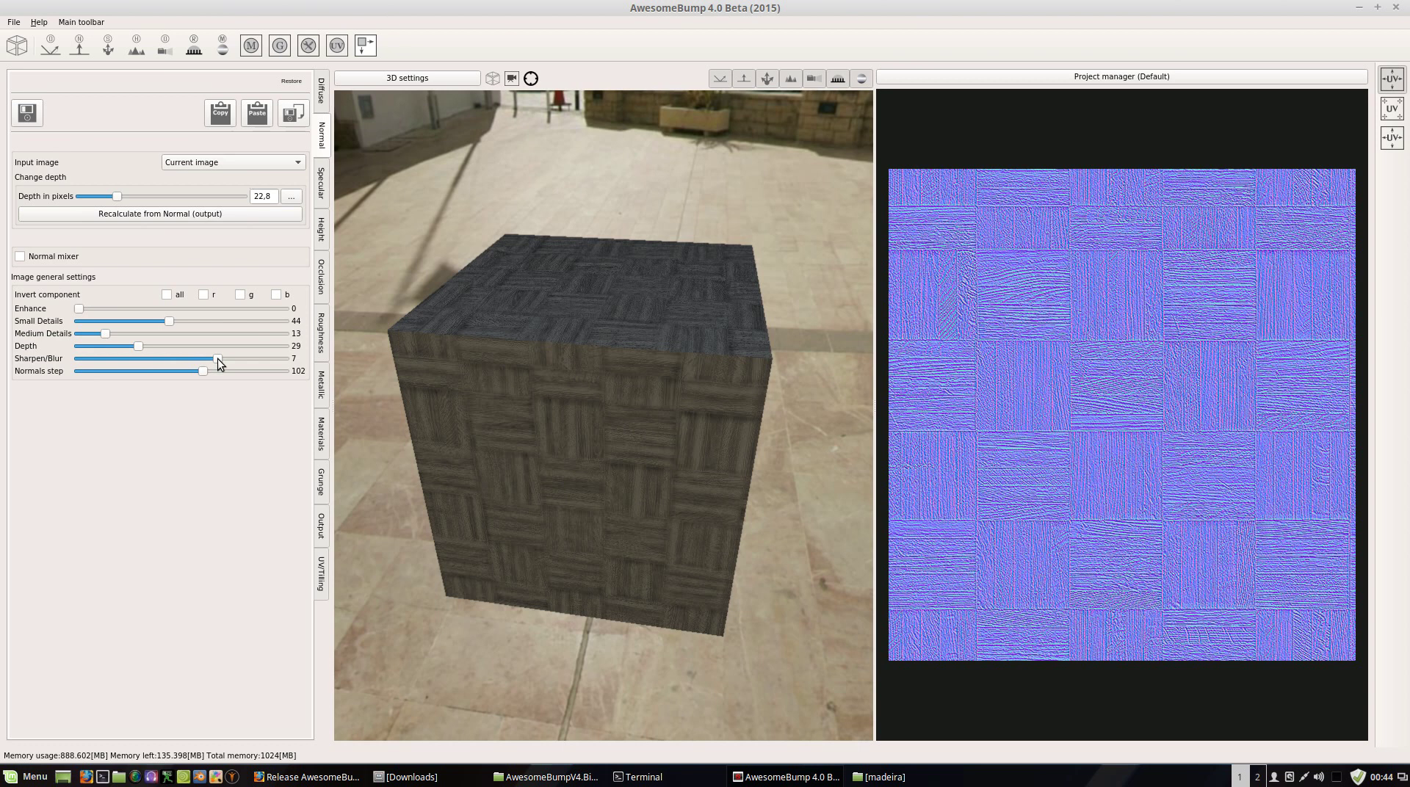
scroll(565, 470, "up", 3)
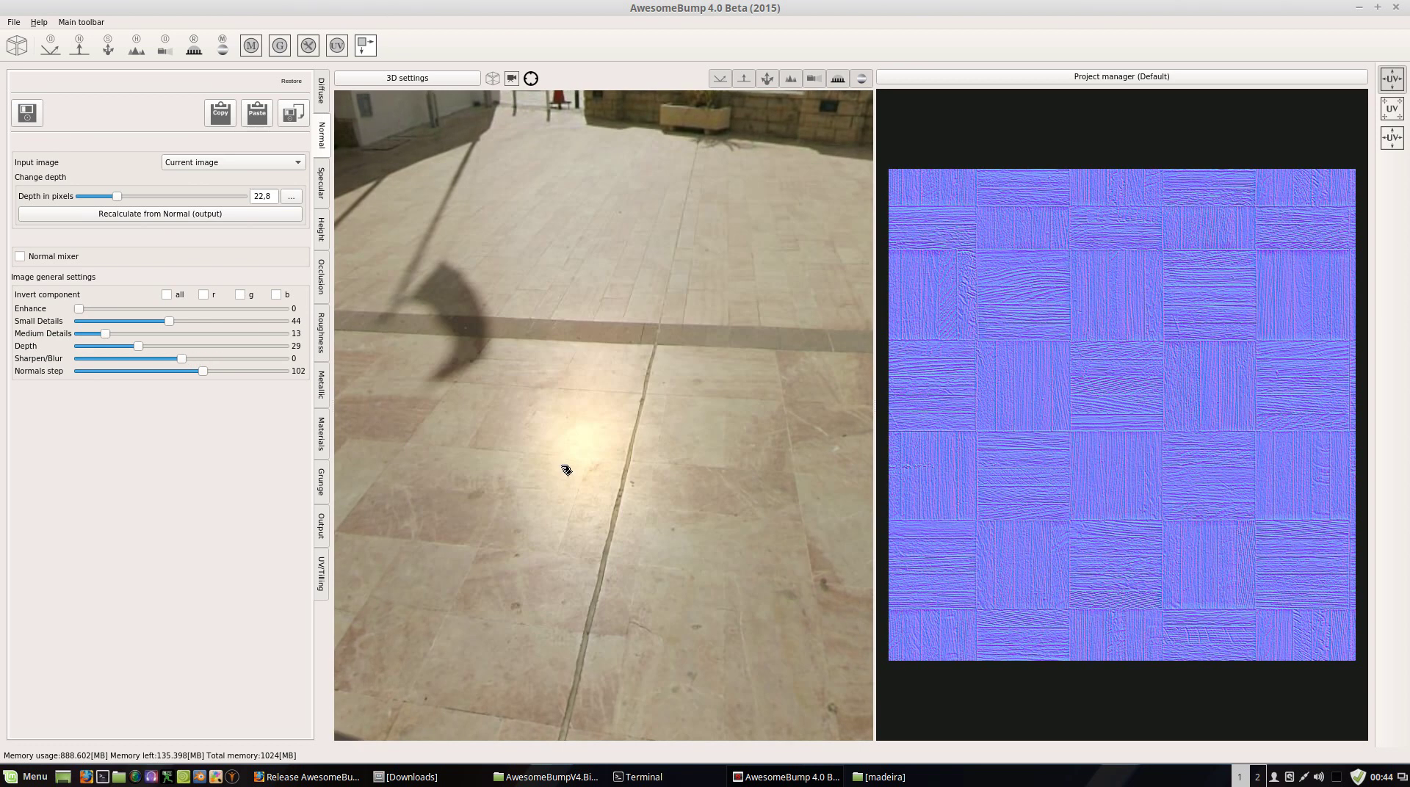
scroll(565, 470, "down", 2)
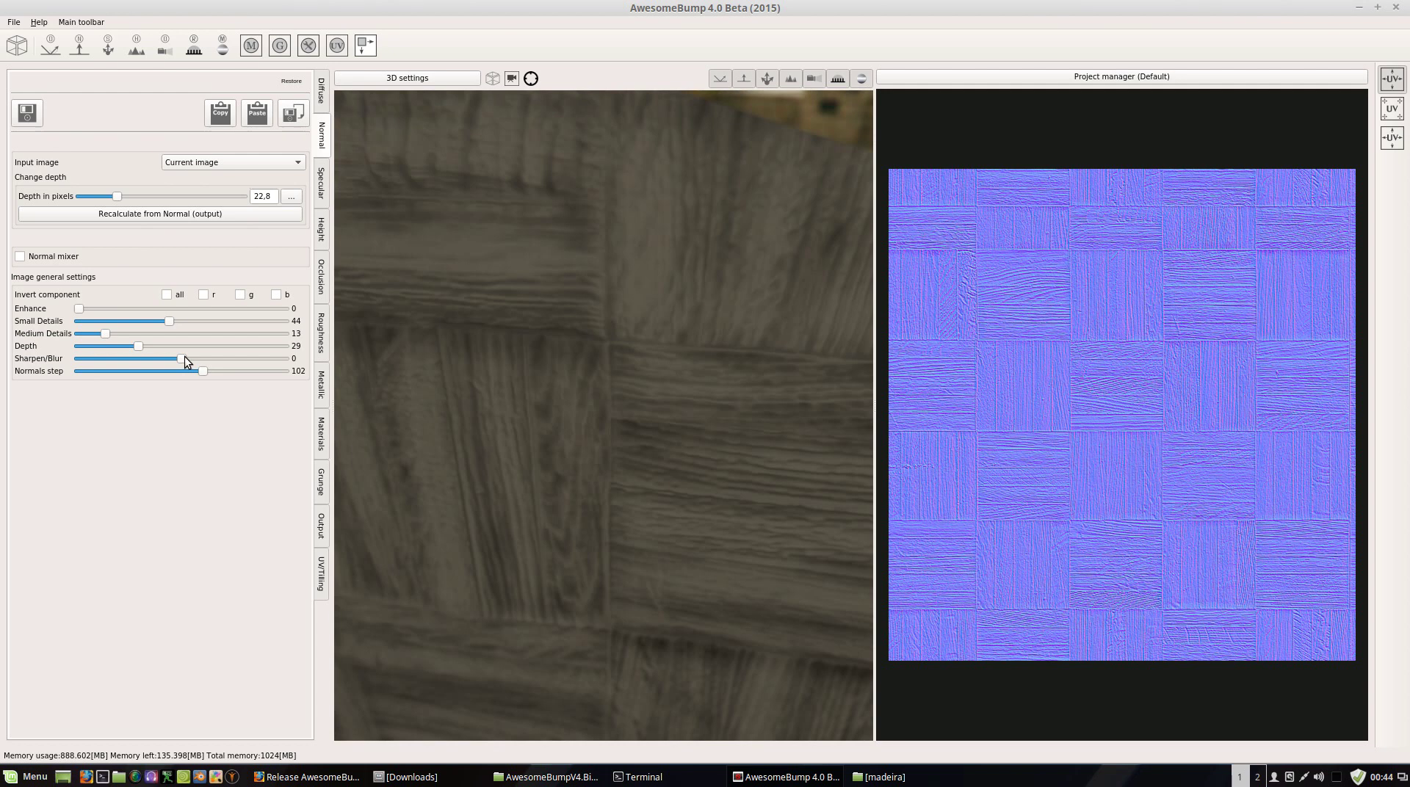
Step: Try the specular map with Gray scale disabled, inspect the cube up close, and re-enable Gray scale
left_click_drag(183, 357, 179, 358)
left_click(320, 183)
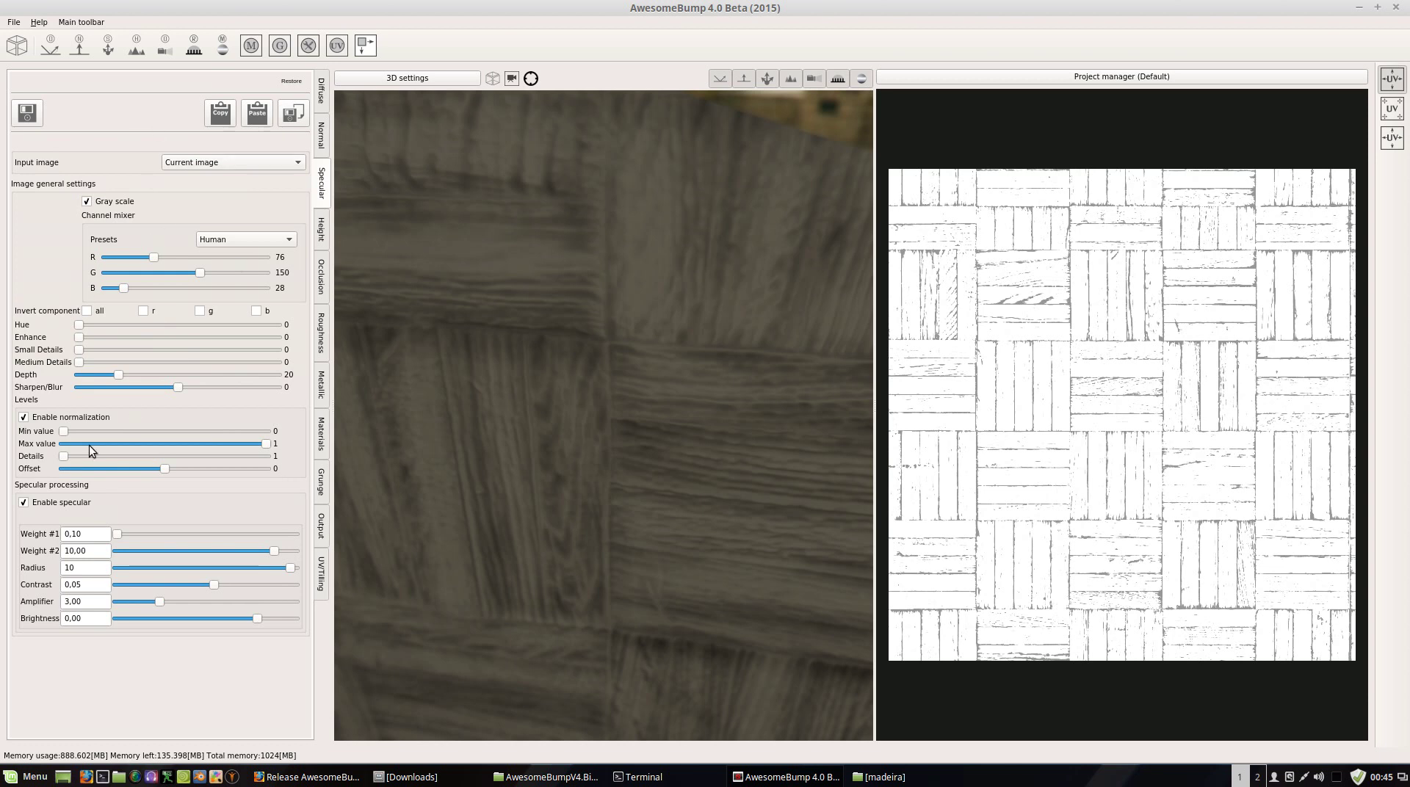
left_click(88, 202)
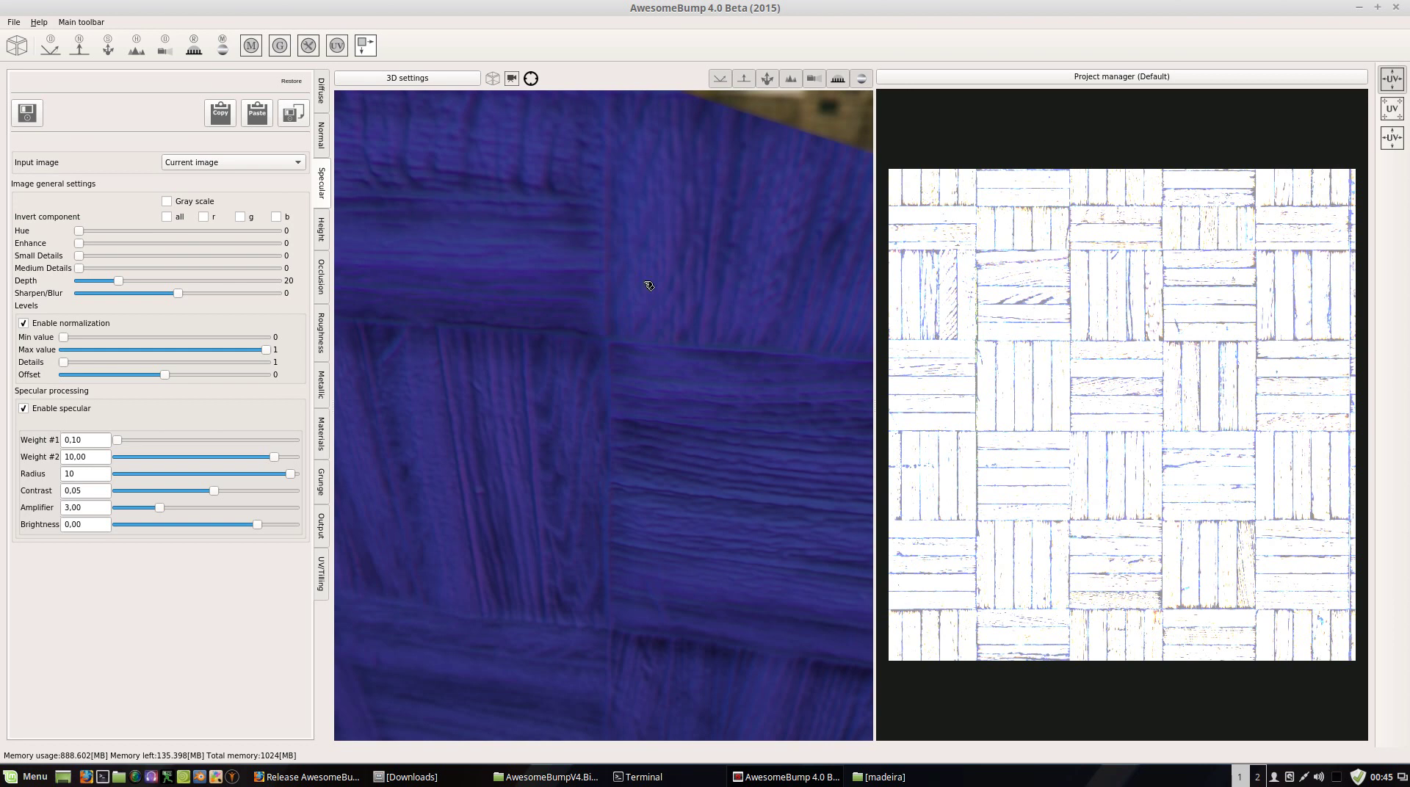
scroll(637, 331, "down", 5)
scroll(638, 331, "down", 1)
scroll(614, 384, "up", 5)
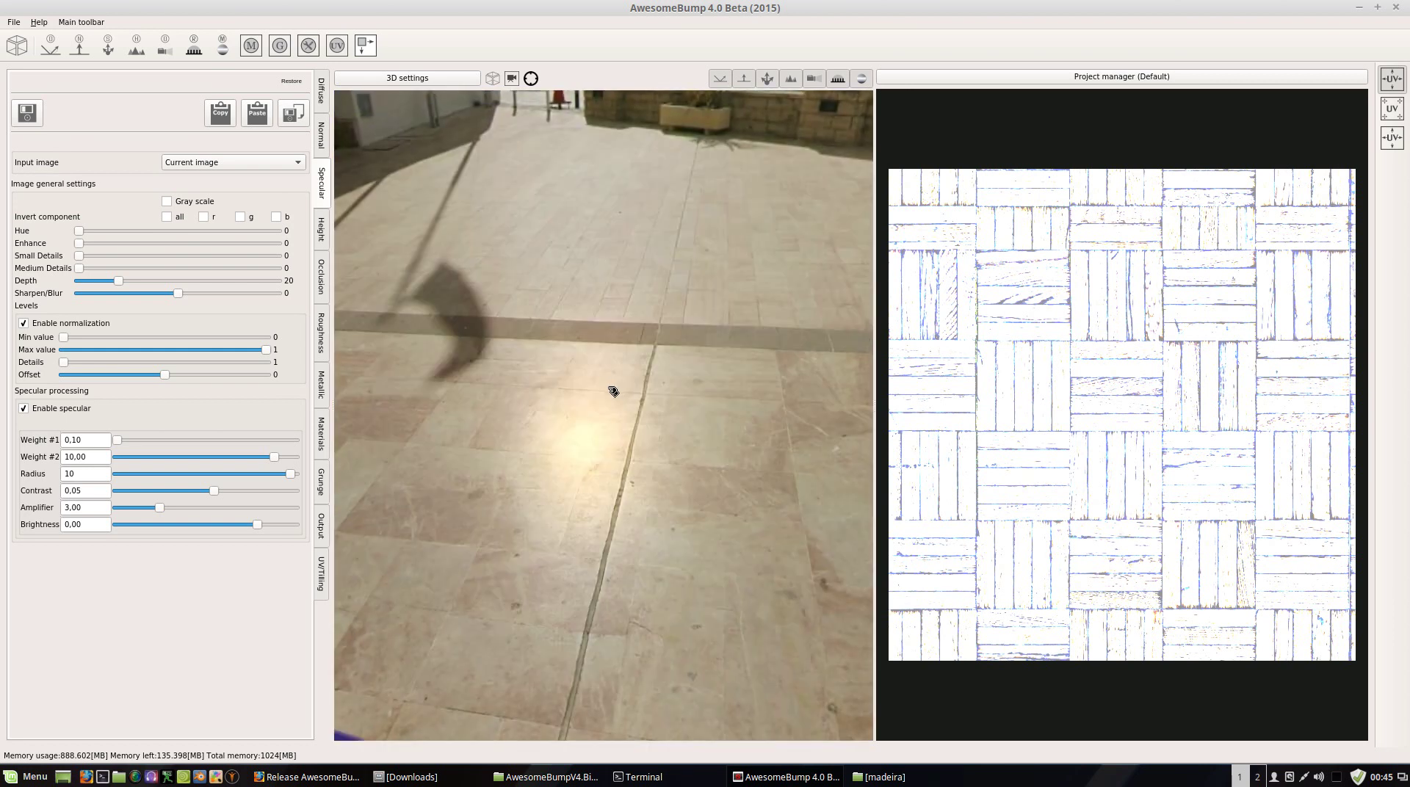
scroll(614, 391, "down", 2)
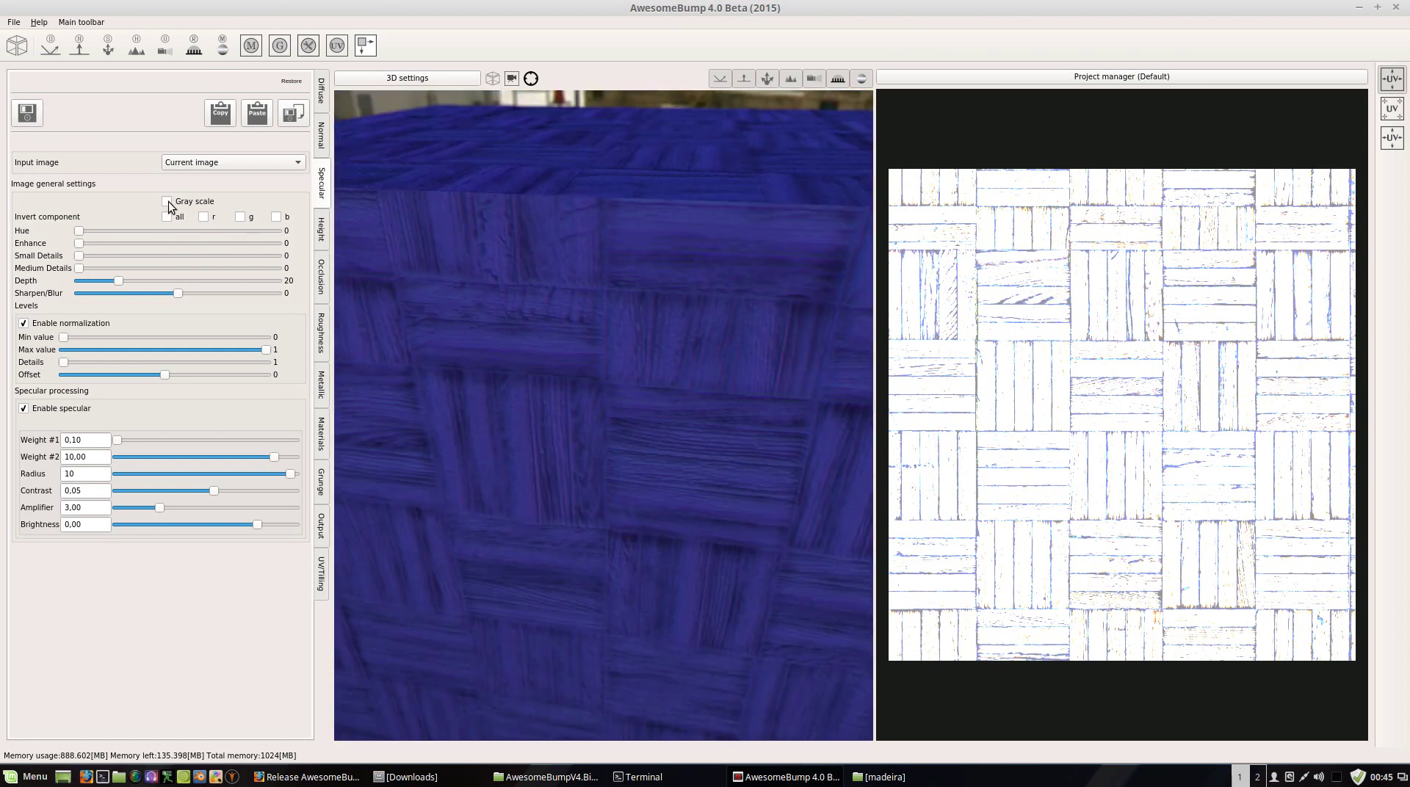
left_click(167, 201)
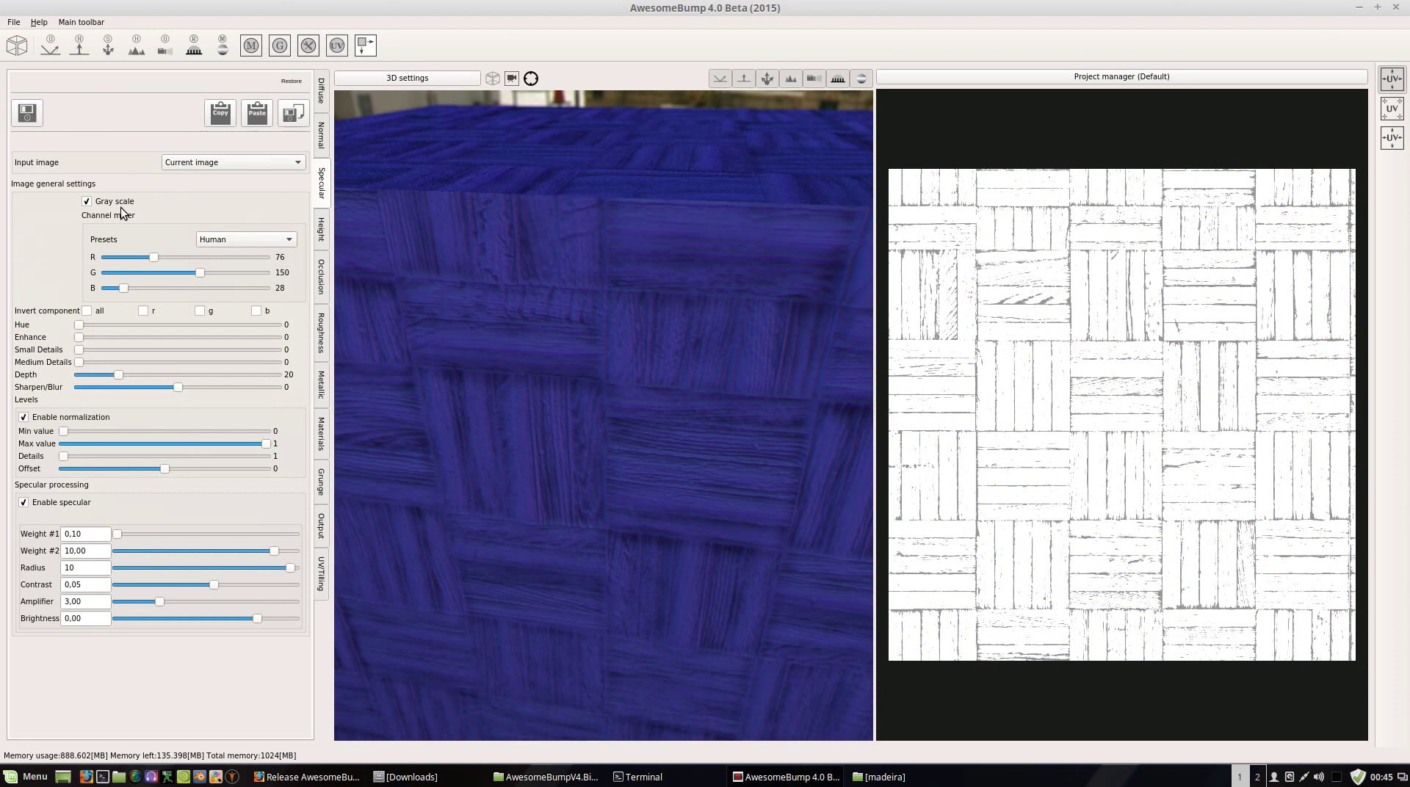
Step: Set the specular map's Depth to 17 and Sharpen/Blur to -12, comparing the result with Gray scale off and on
scroll(604, 338, "down", 5)
scroll(605, 339, "up", 3)
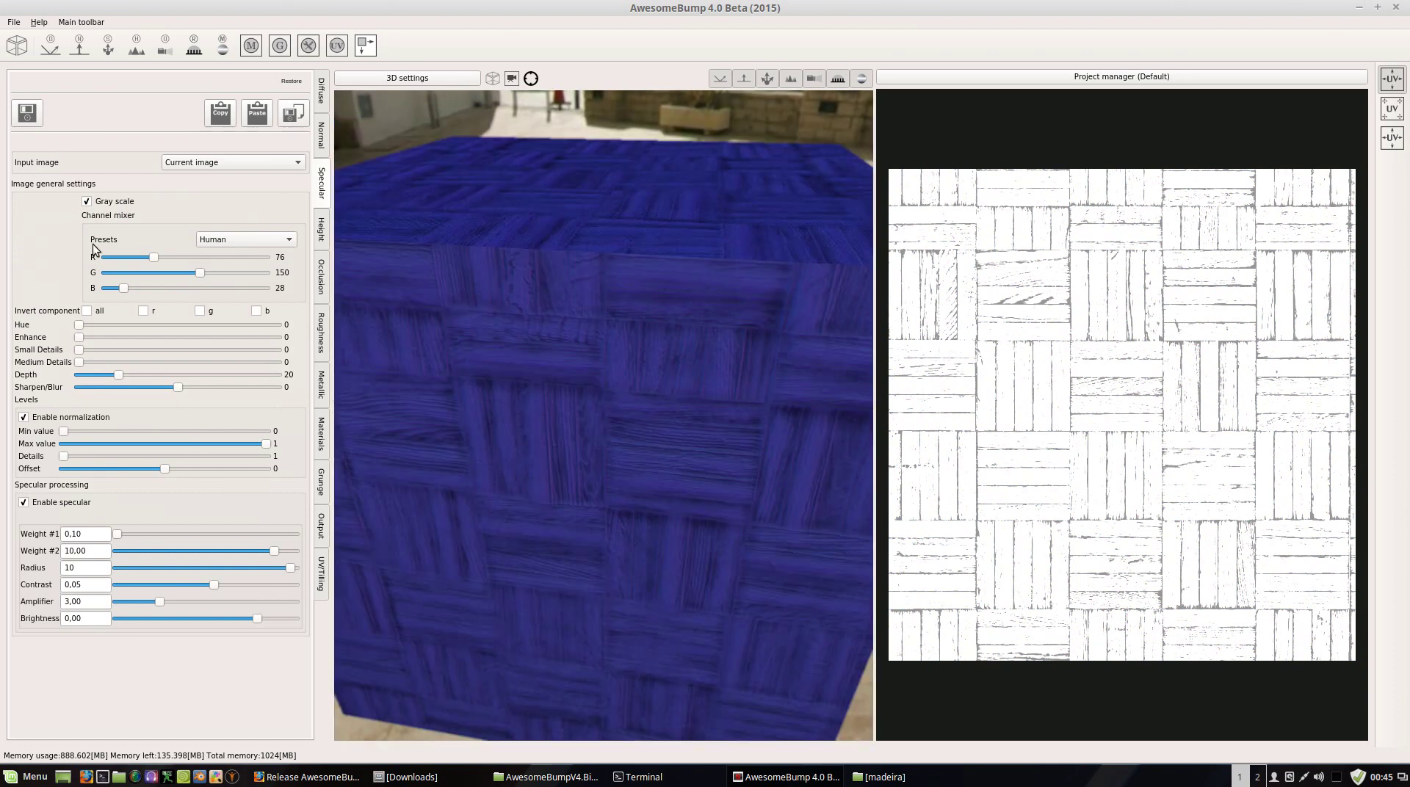
left_click(87, 201)
left_click(167, 202)
scroll(279, 387, "down", 5)
scroll(661, 416, "up", 2)
scroll(652, 419, "down", 8)
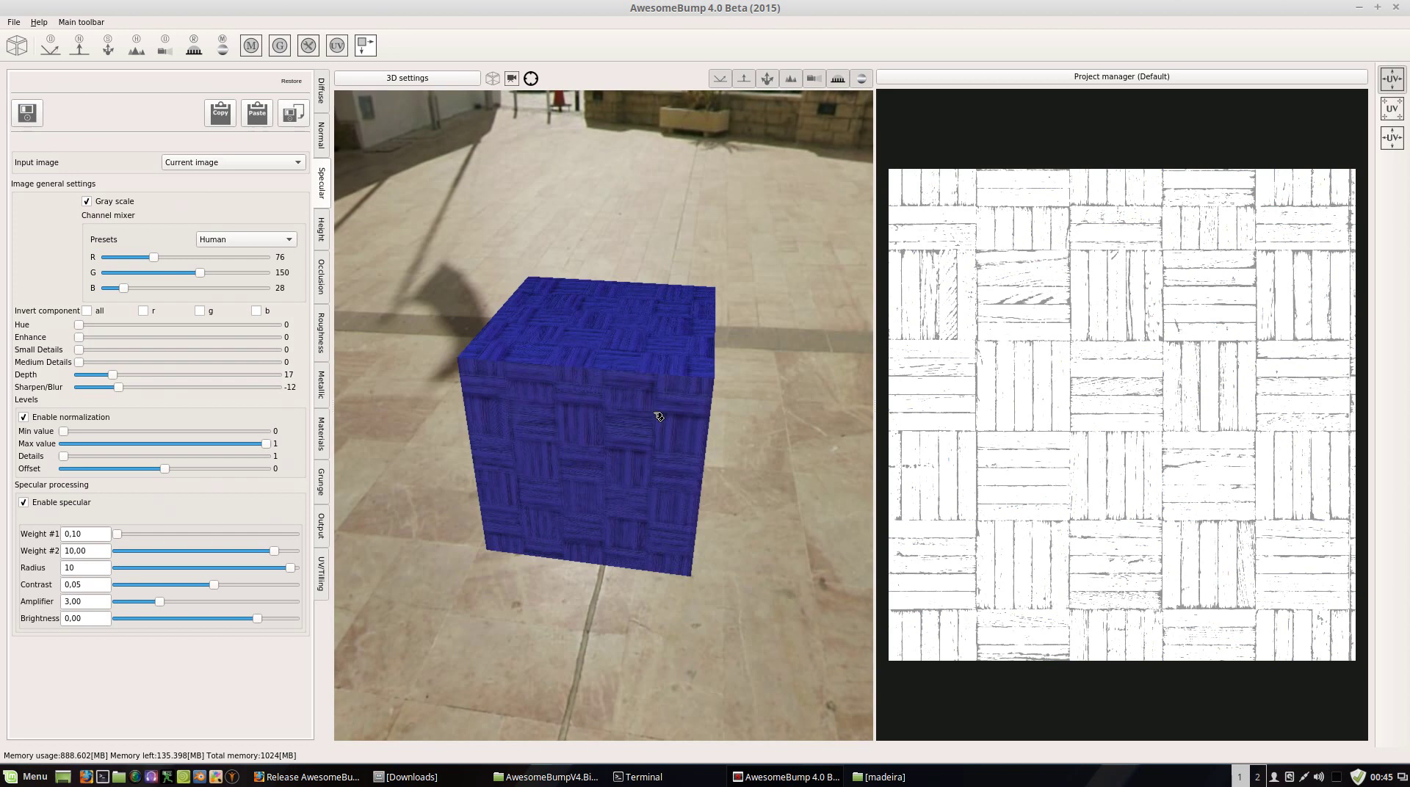
scroll(658, 412, "up", 4)
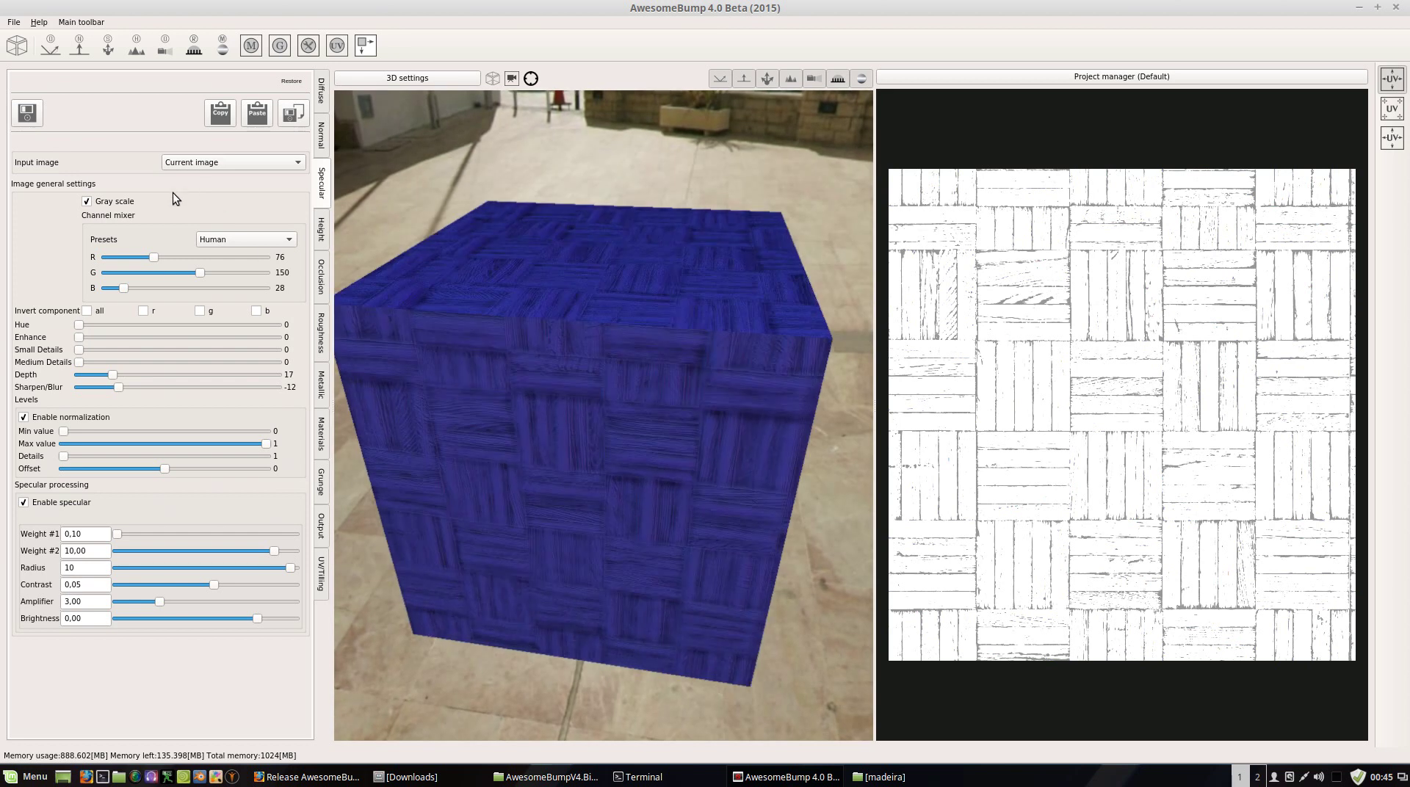
left_click(87, 201)
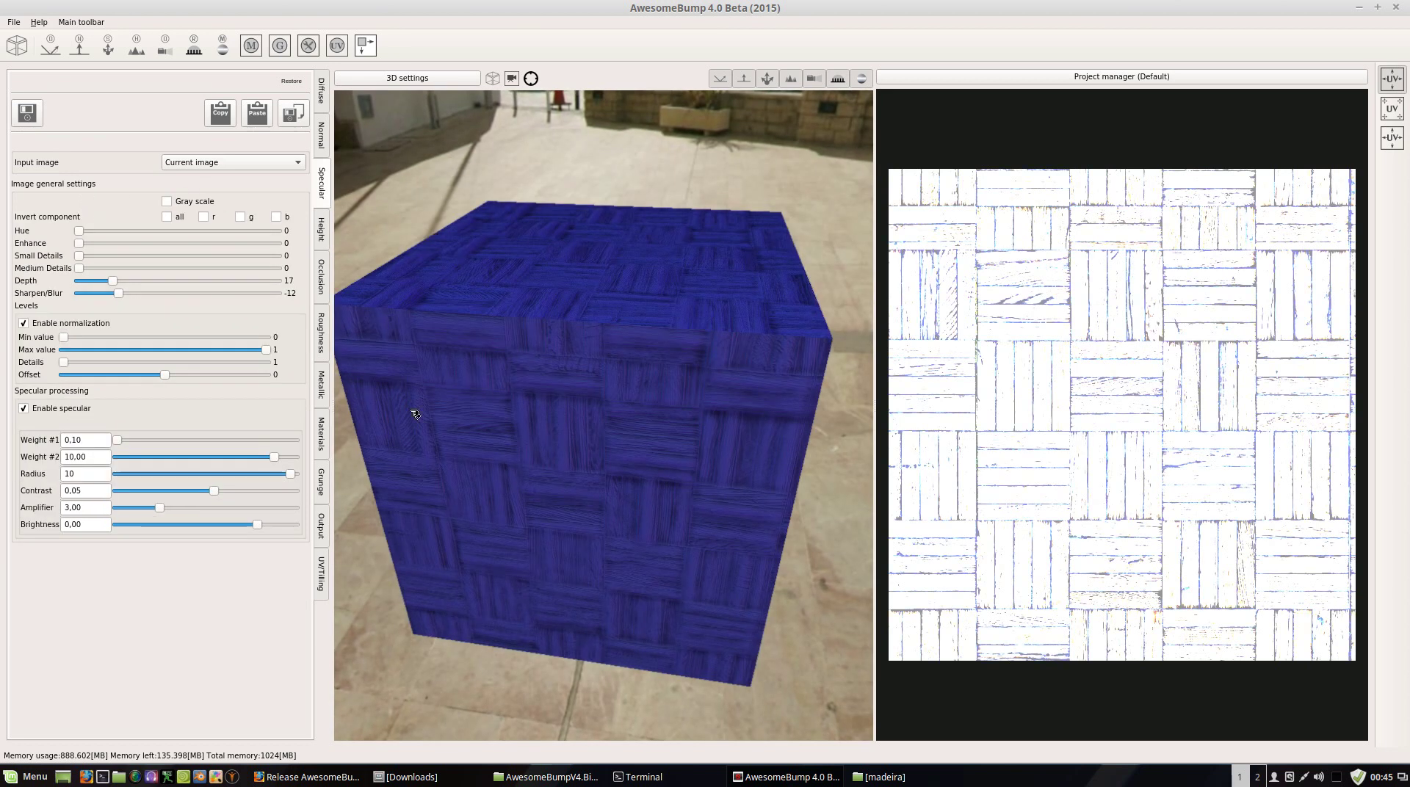
left_click(167, 201)
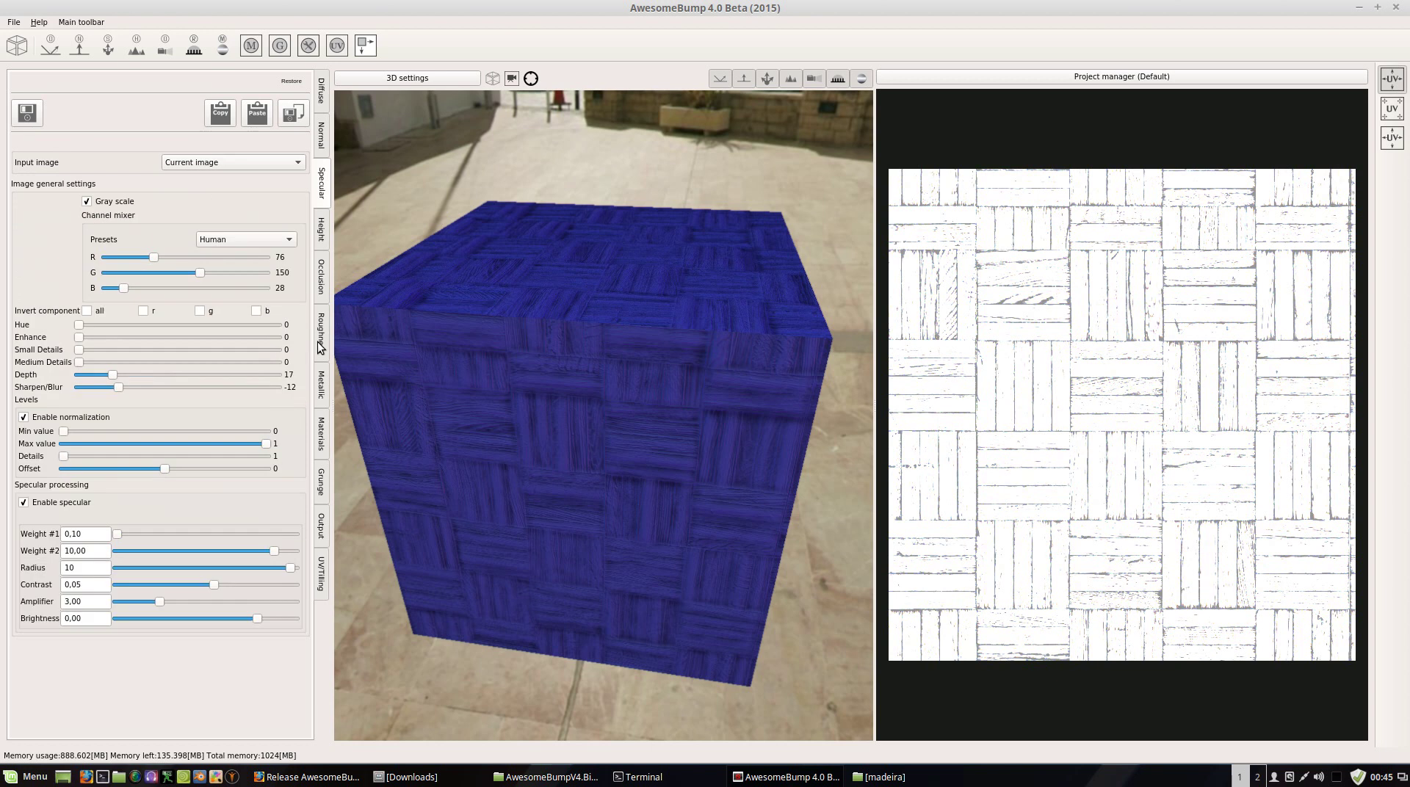
Step: Examine the plank edges and wood grain of the specular map in the 2D view at several magnifications
scroll(1139, 360, "down", 2)
scroll(1116, 352, "up", 3)
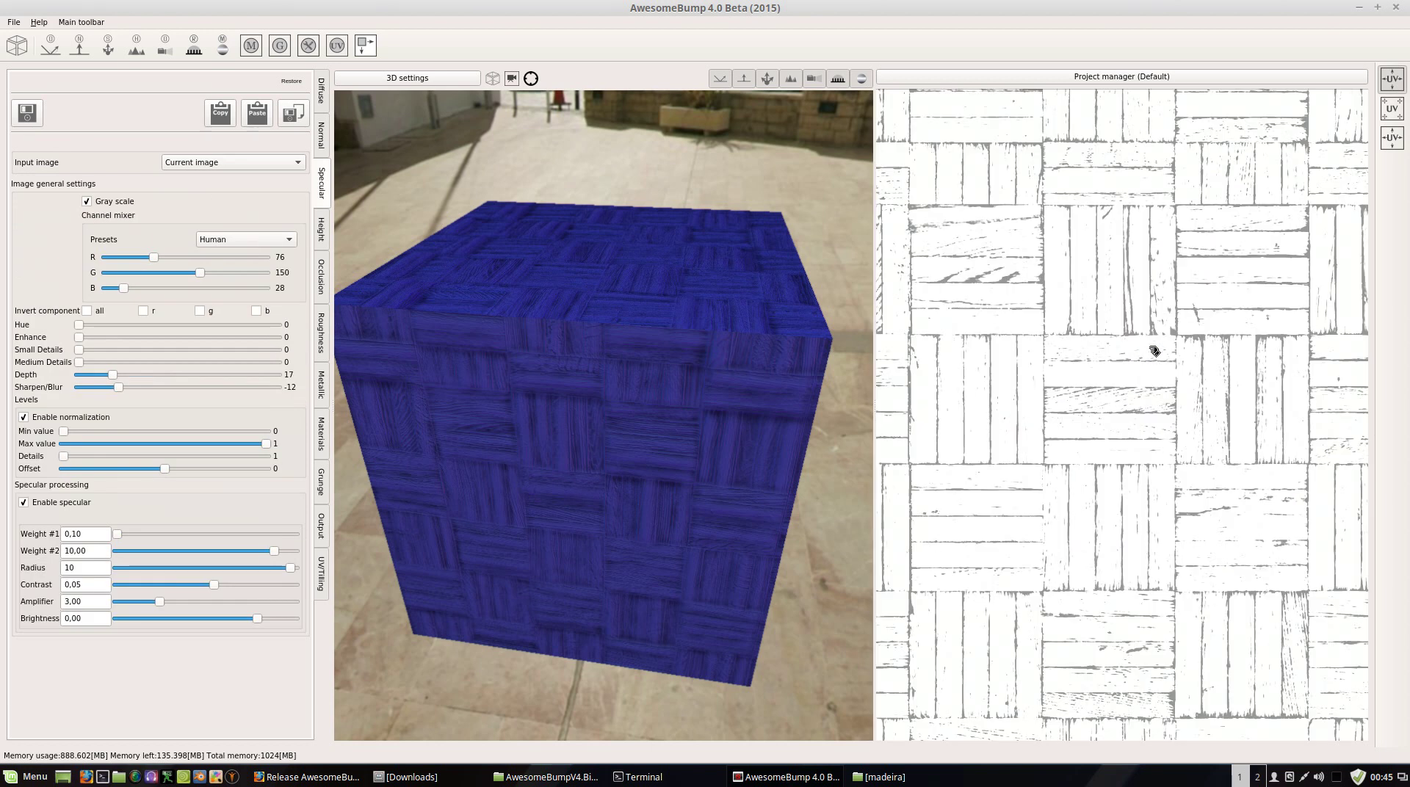
scroll(1070, 346, "down", 3)
scroll(1135, 401, "up", 3)
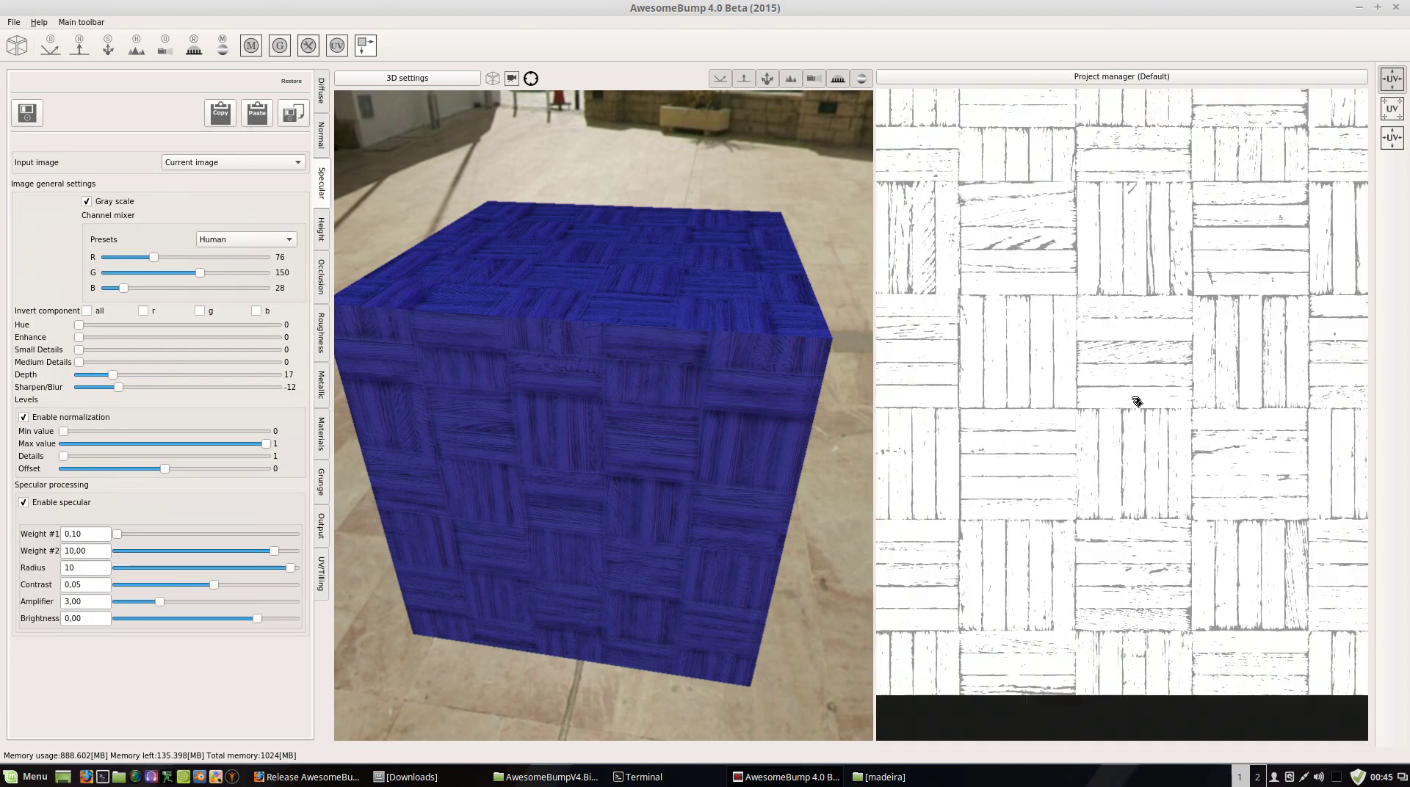
scroll(1136, 401, "down", 2)
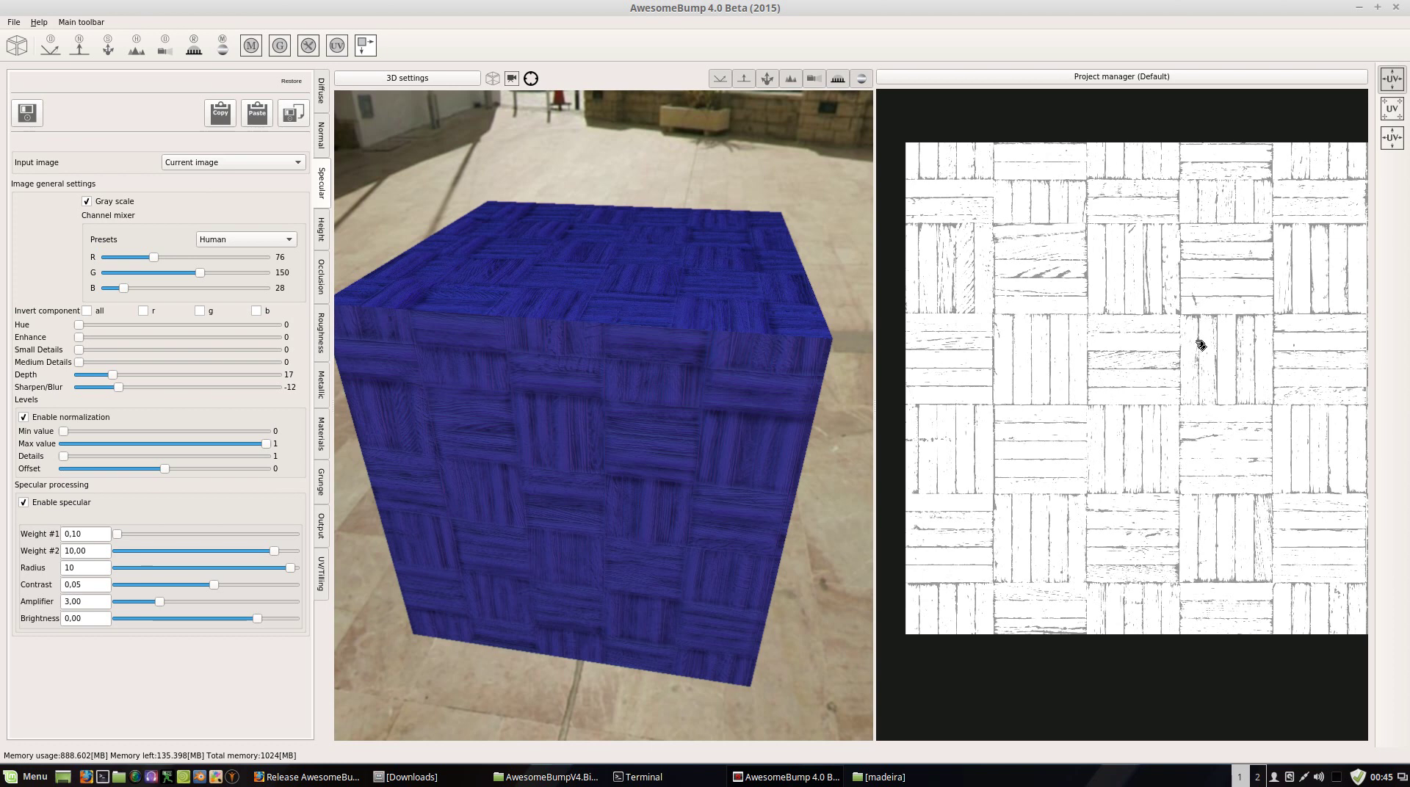
scroll(1152, 324, "up", 3)
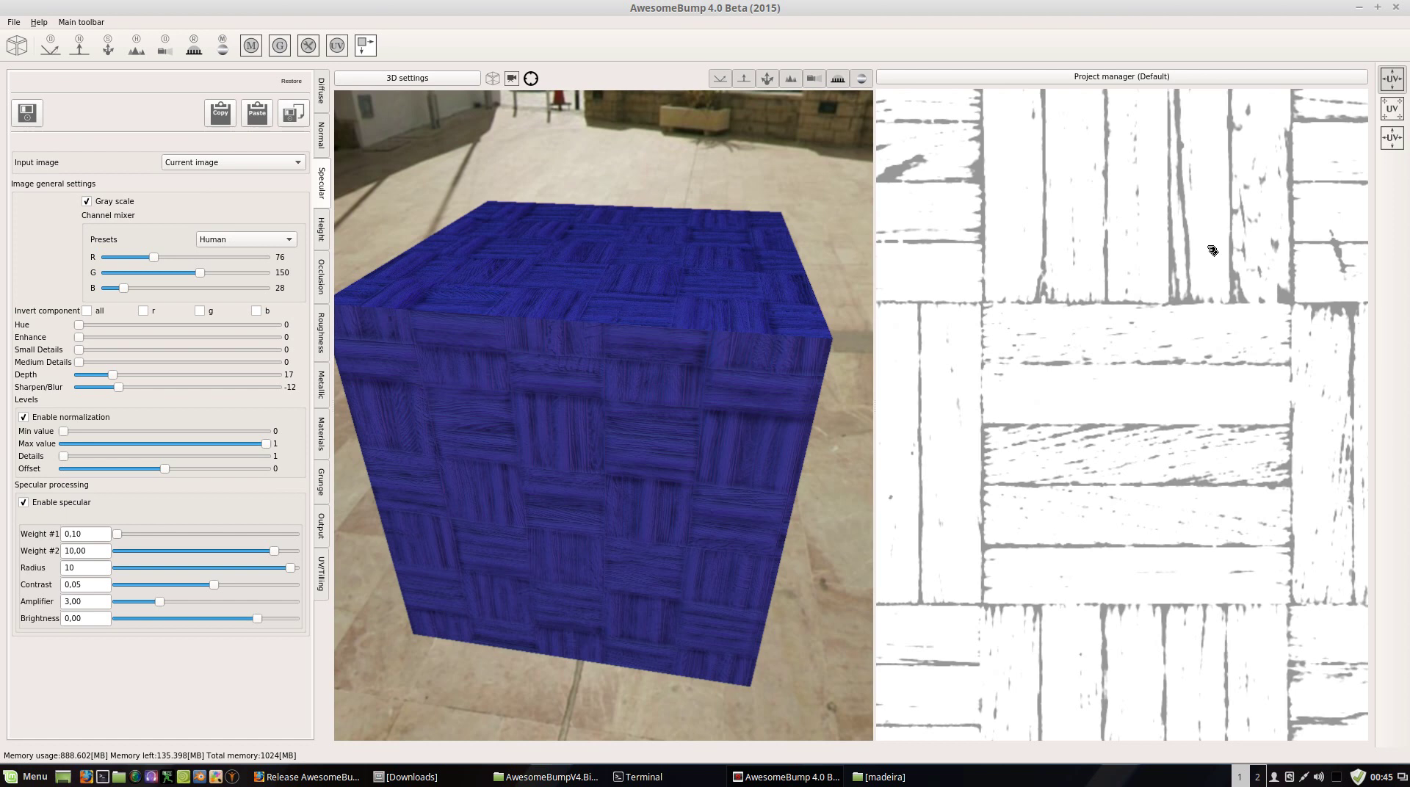
scroll(1161, 235, "down", 1)
scroll(1156, 236, "down", 3)
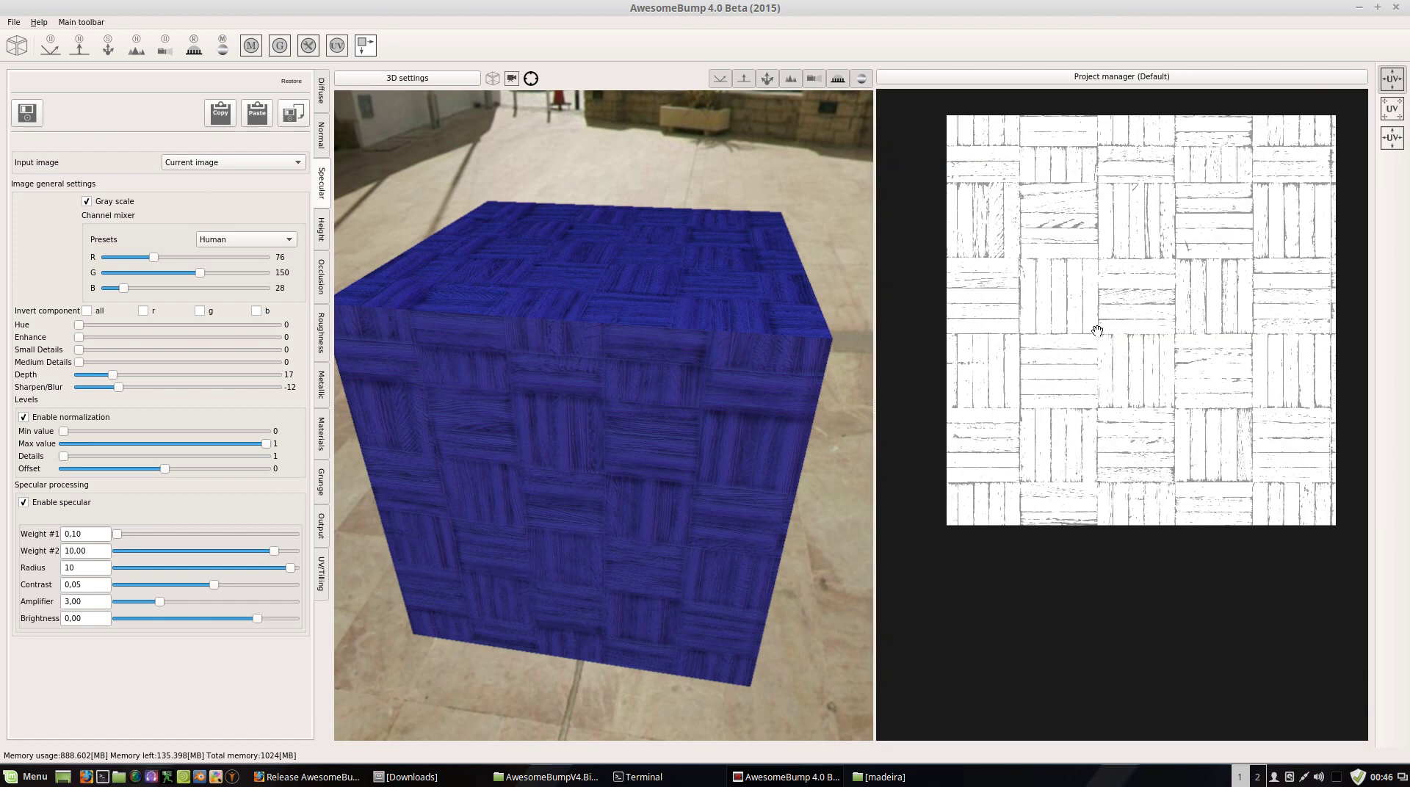
left_click(1110, 381)
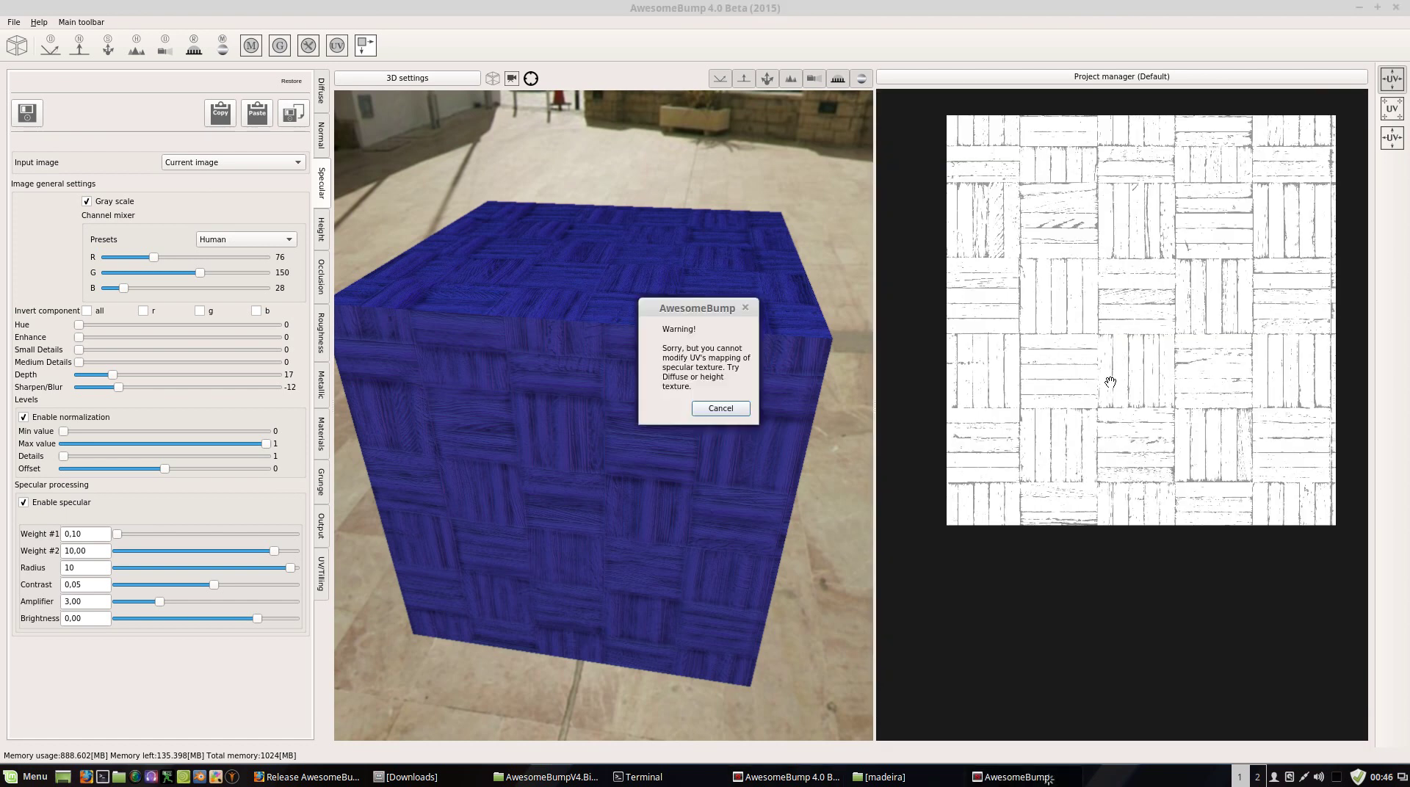
left_click(720, 409)
scroll(1175, 182, "up", 4)
scroll(1164, 192, "down", 4)
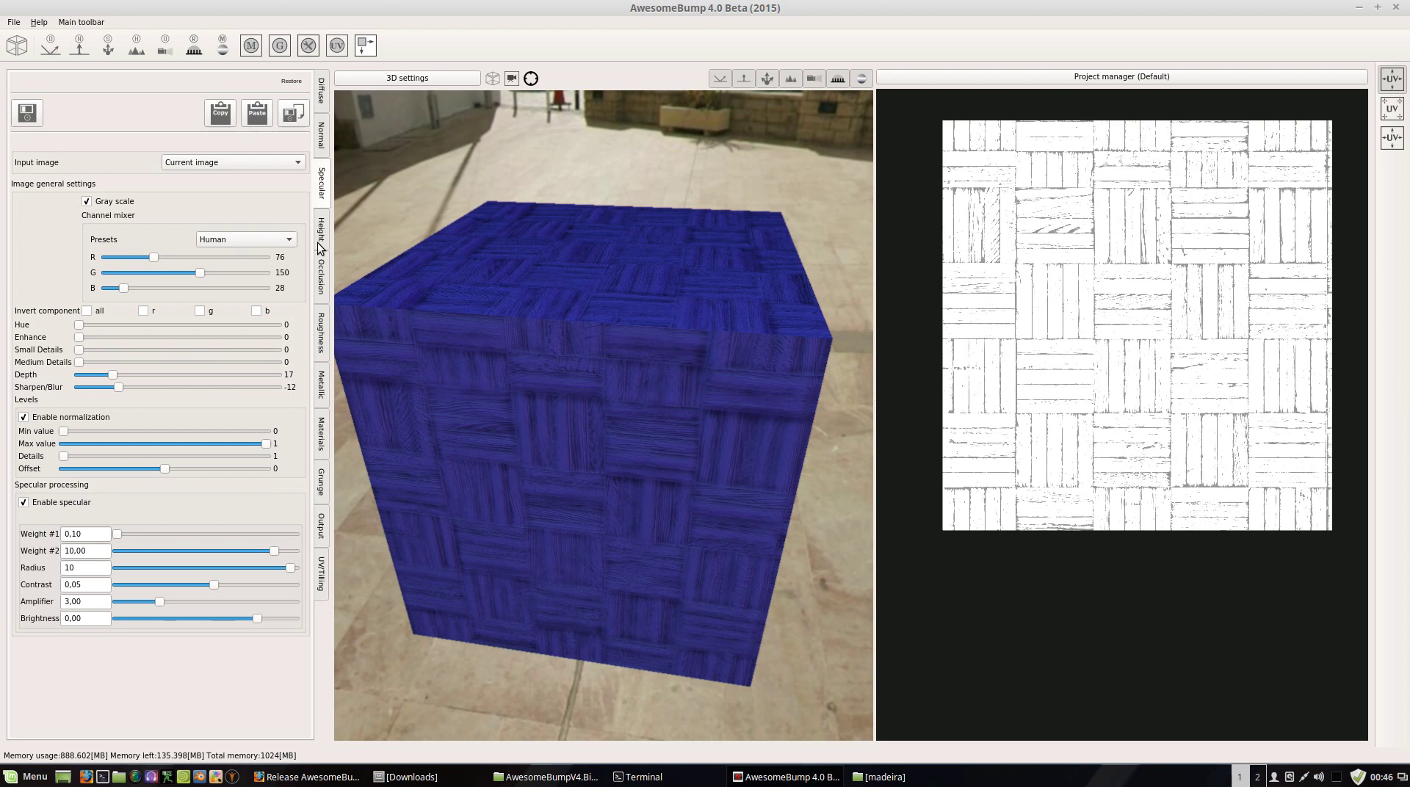
Step: Open the Occlusion settings, compare Radius values of 27 and 10 on the enlarged map, and set Radius to 19
left_click(323, 292)
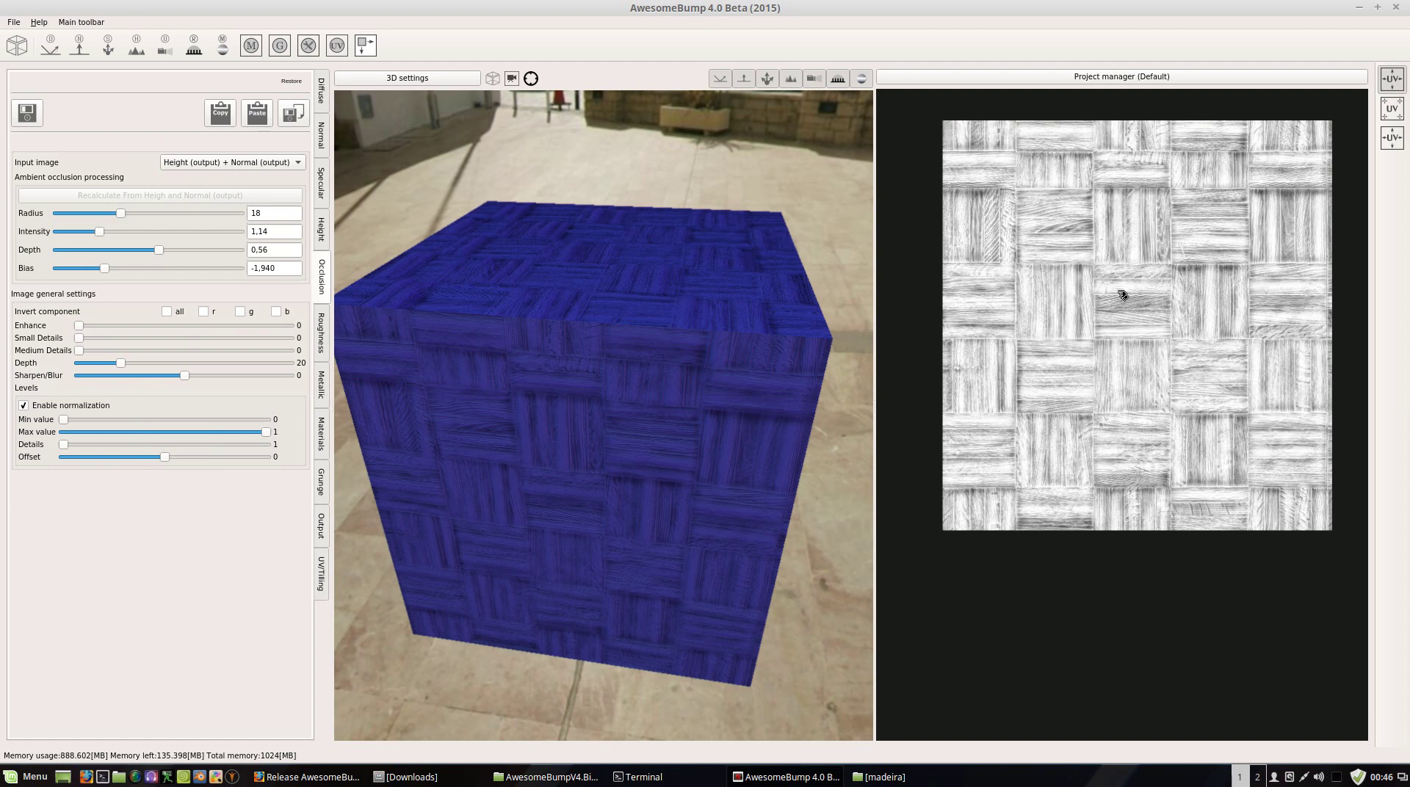
scroll(1163, 263, "up", 4)
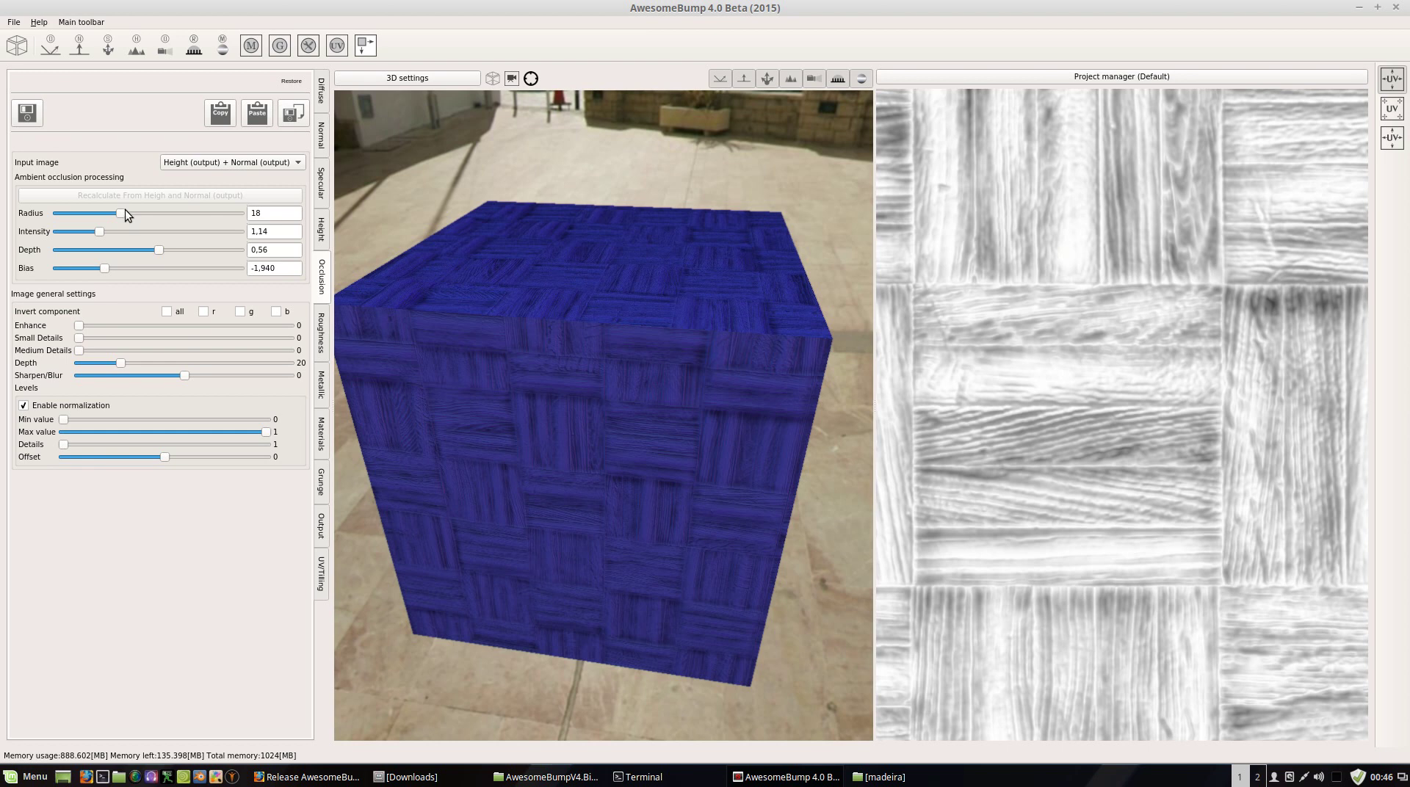
scroll(152, 219, "up", 3)
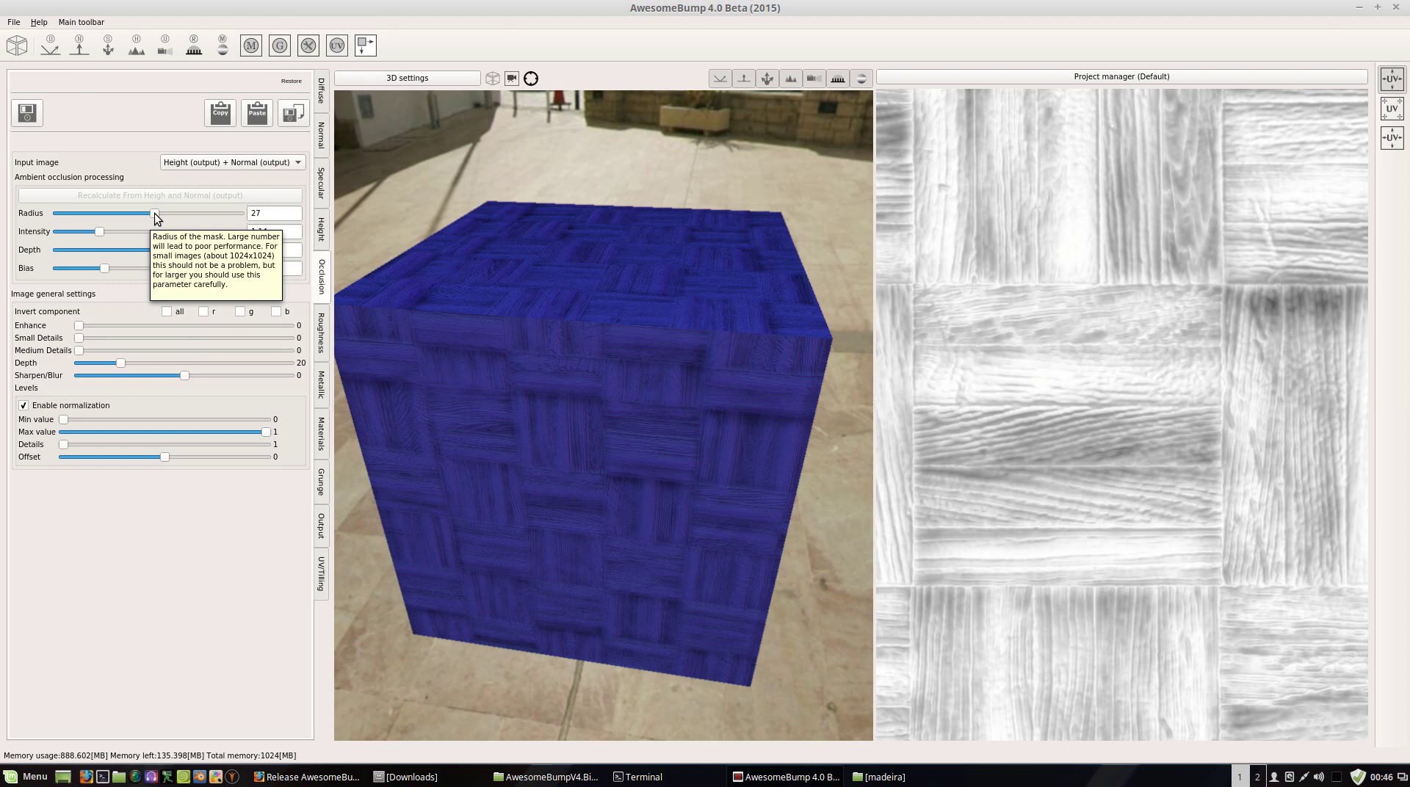
left_click_drag(154, 213, 119, 218)
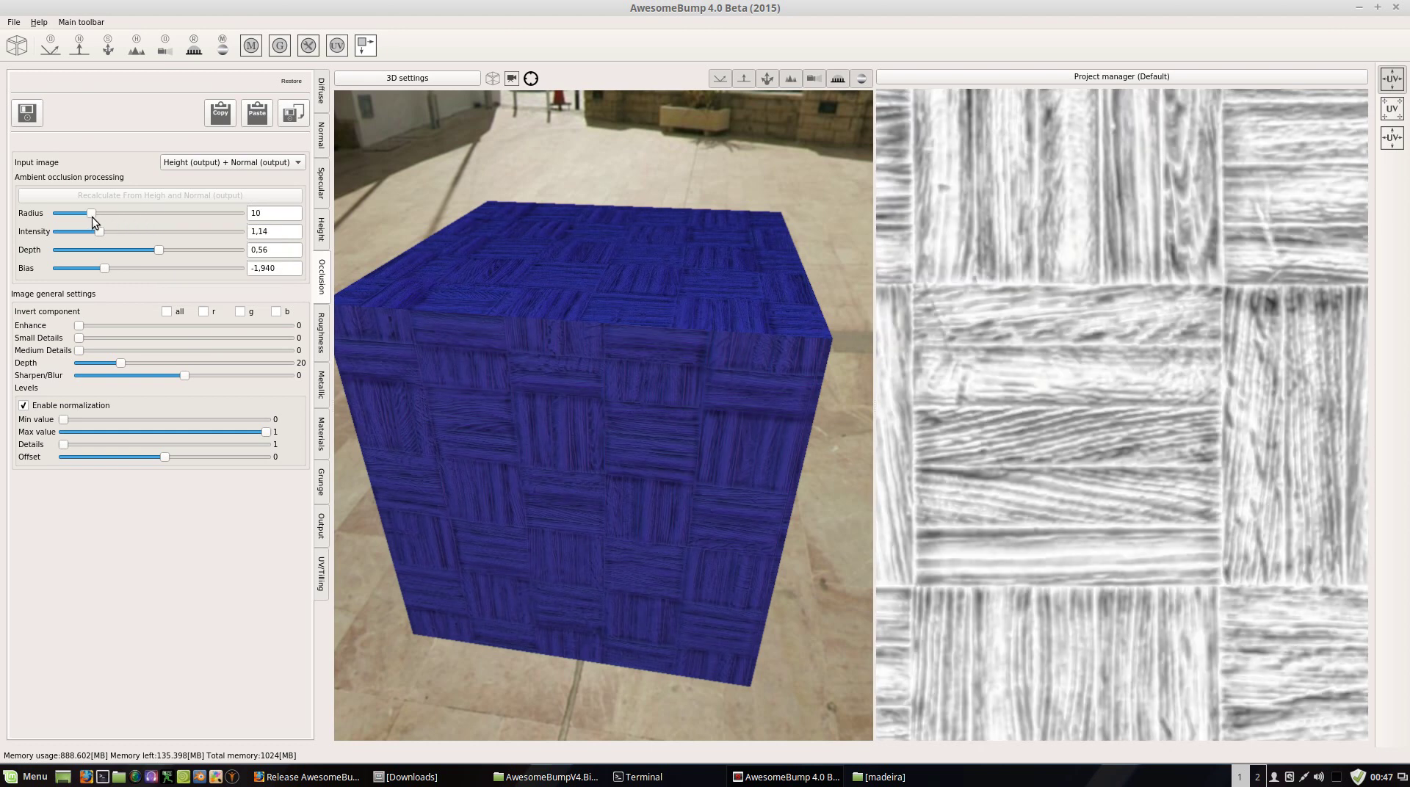
left_click_drag(92, 214, 126, 216)
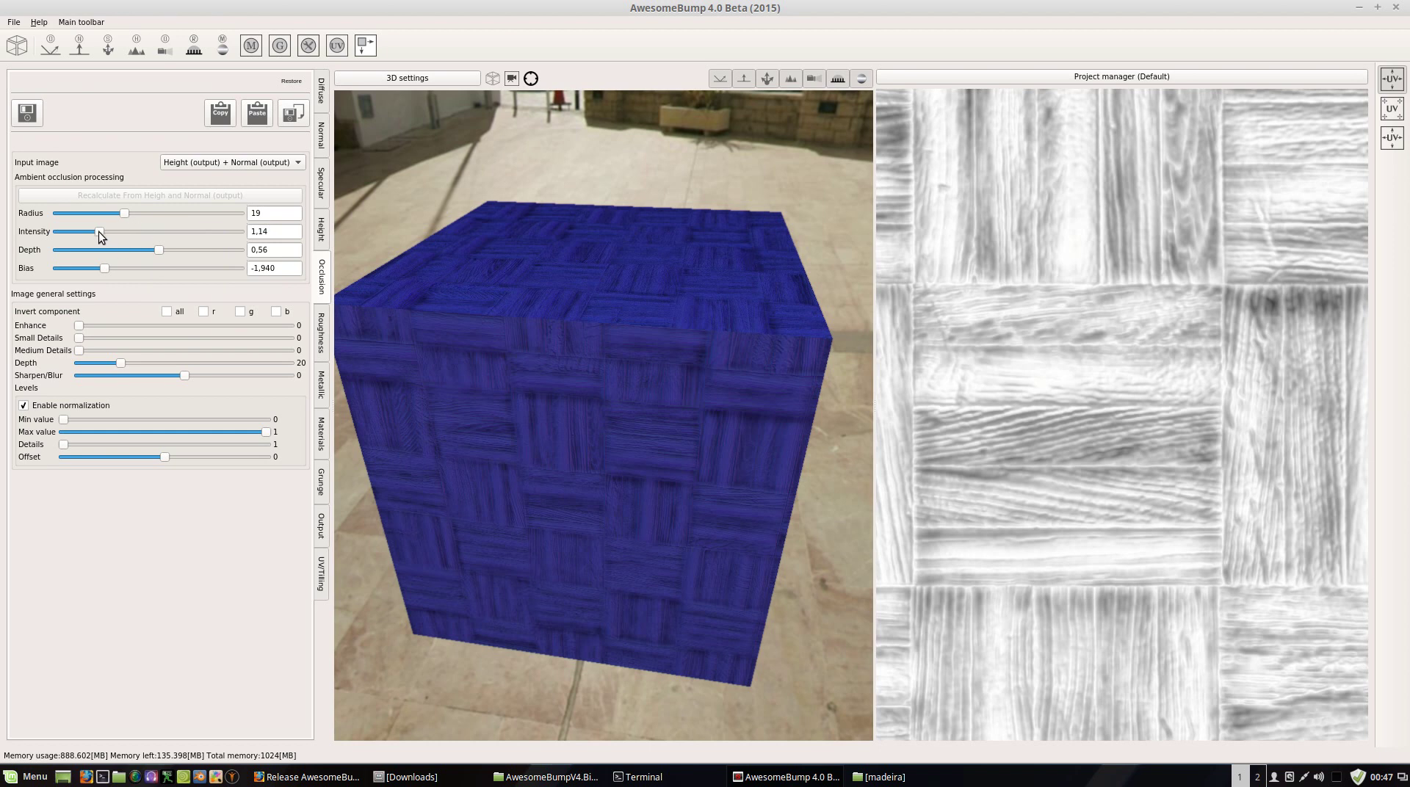
Step: Set the ambient occlusion Intensity to 2,38 and its processing Depth to 0,71
left_click_drag(99, 231, 108, 232)
mouse_move(136, 228)
left_mouse_down()
mouse_move(121, 228)
mouse_move(152, 235)
left_mouse_up()
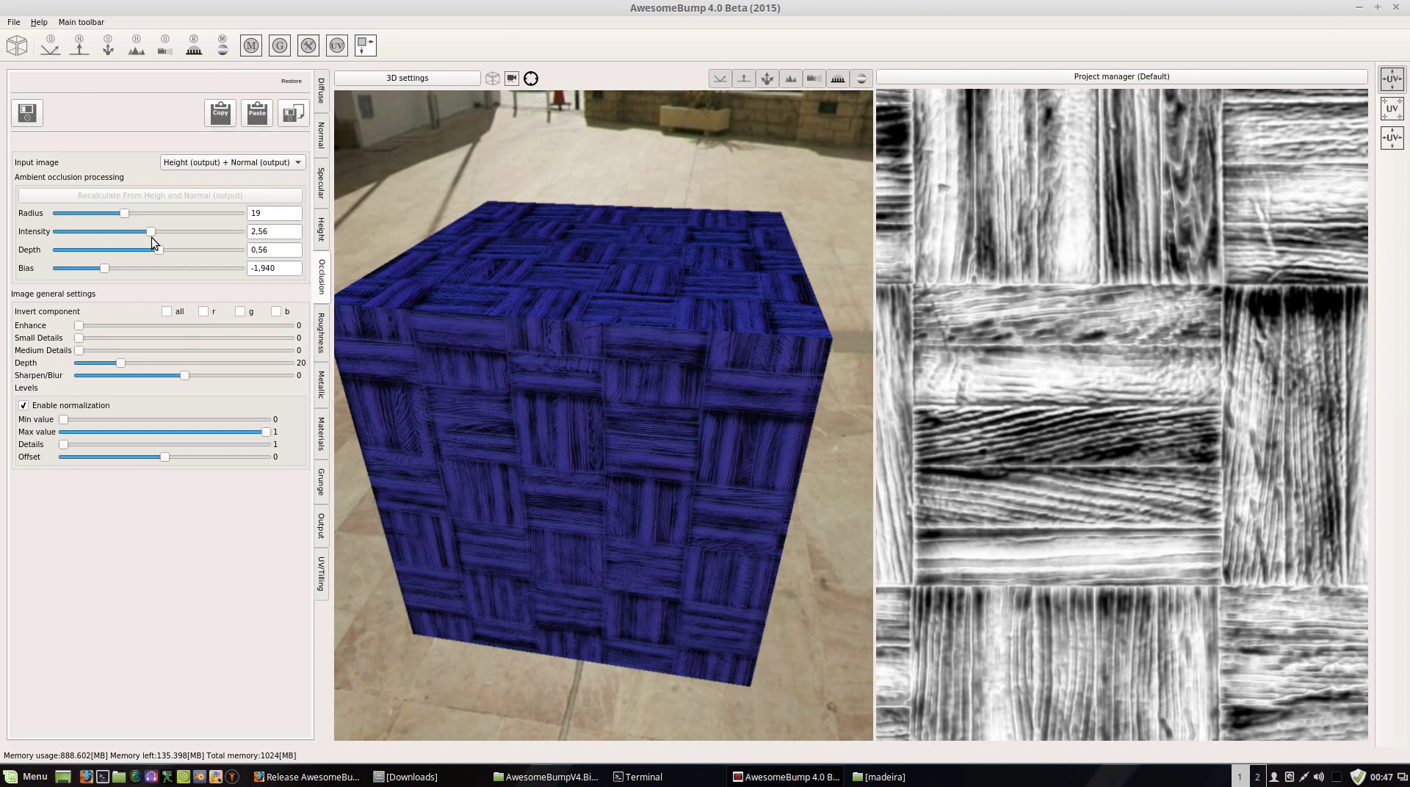
left_click_drag(148, 235, 189, 253)
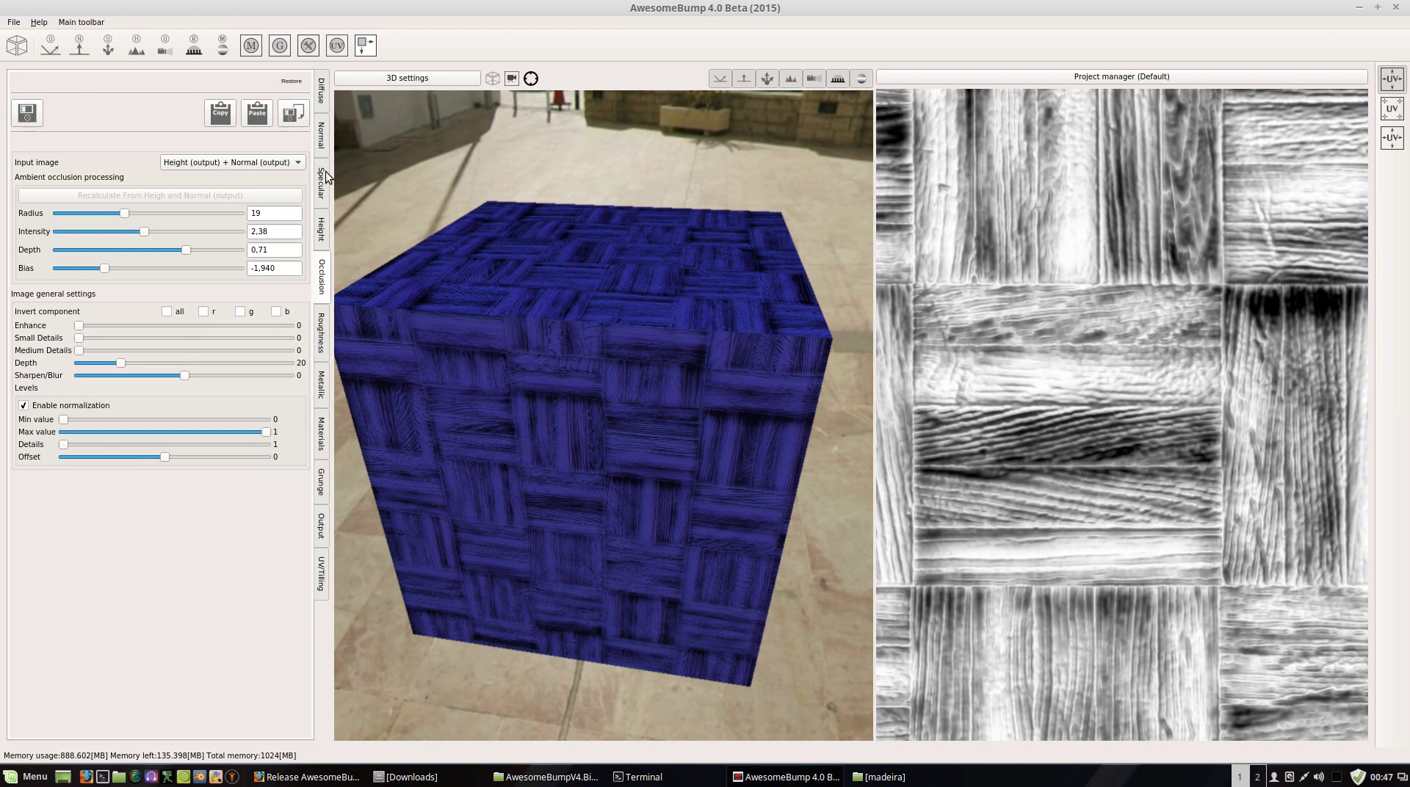
Step: Review the Roughness and Output settings and check the contents of the madeira image folder
left_click(322, 333)
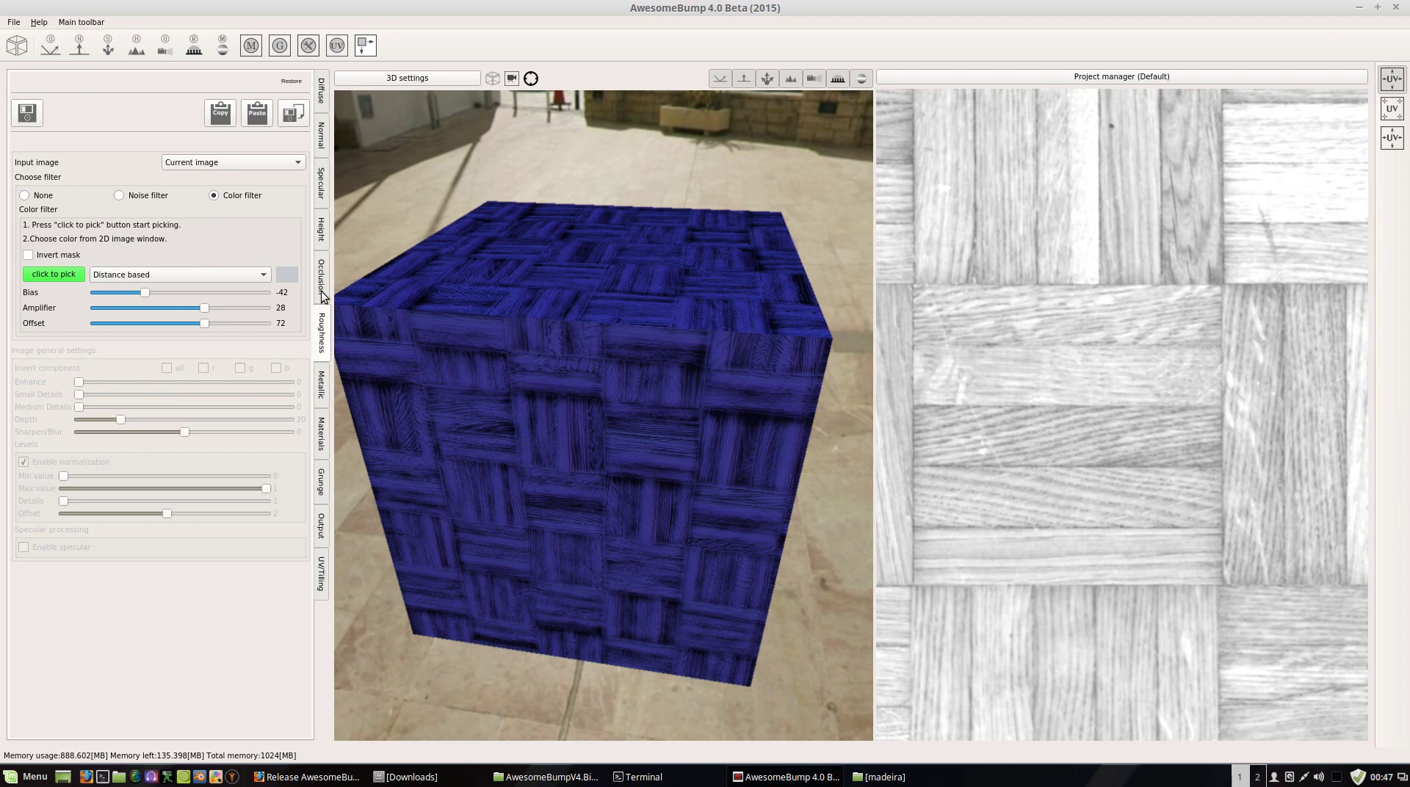
left_click(325, 532)
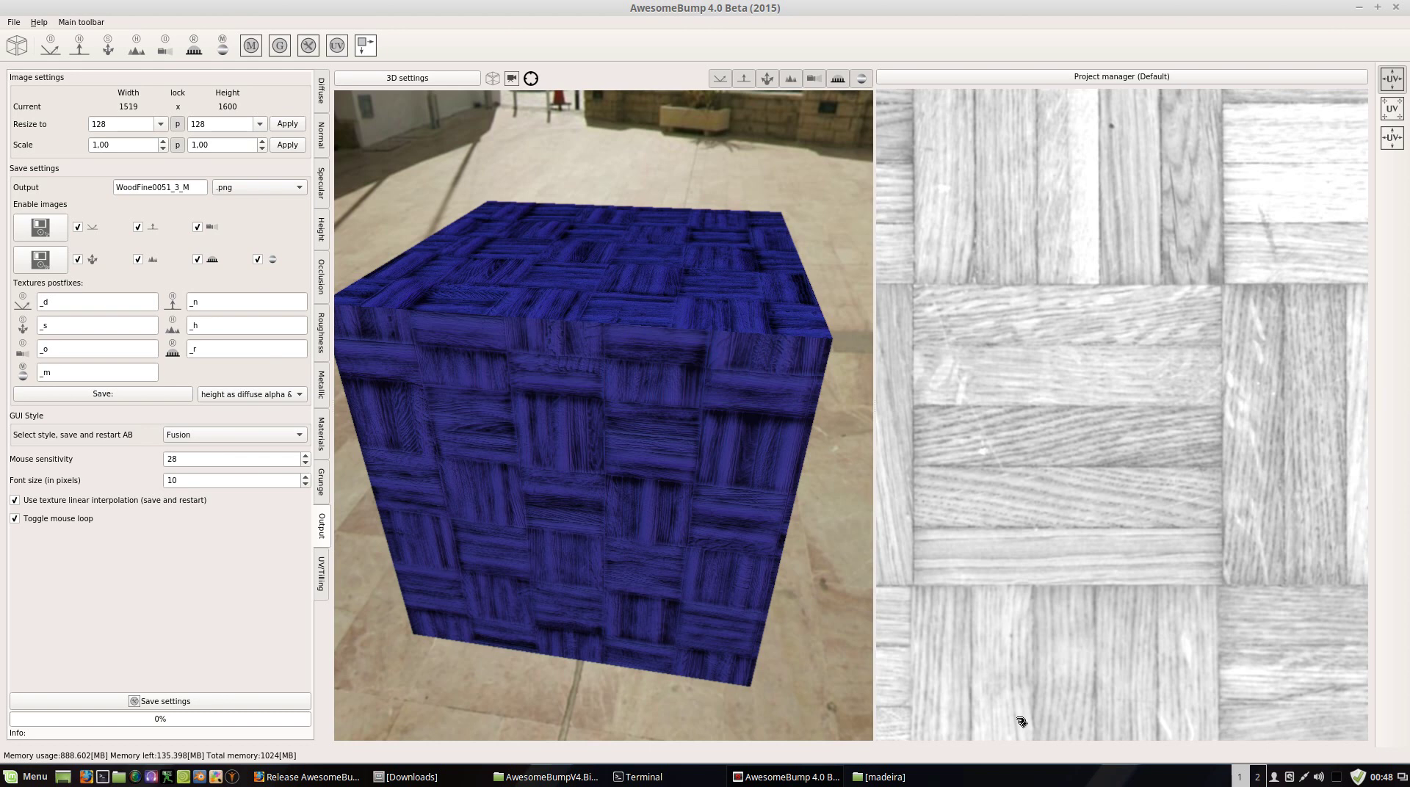
left_click(881, 776)
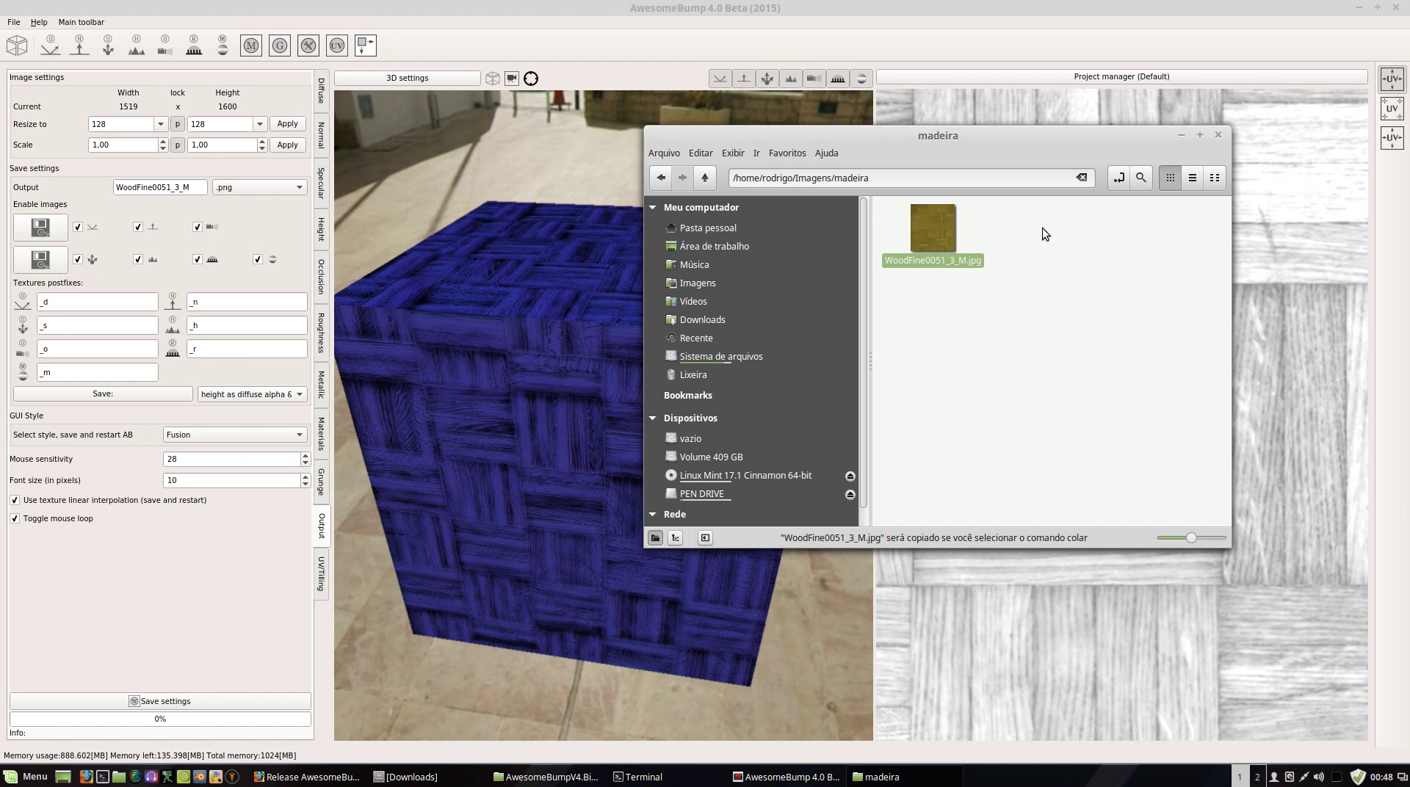
left_click(1180, 135)
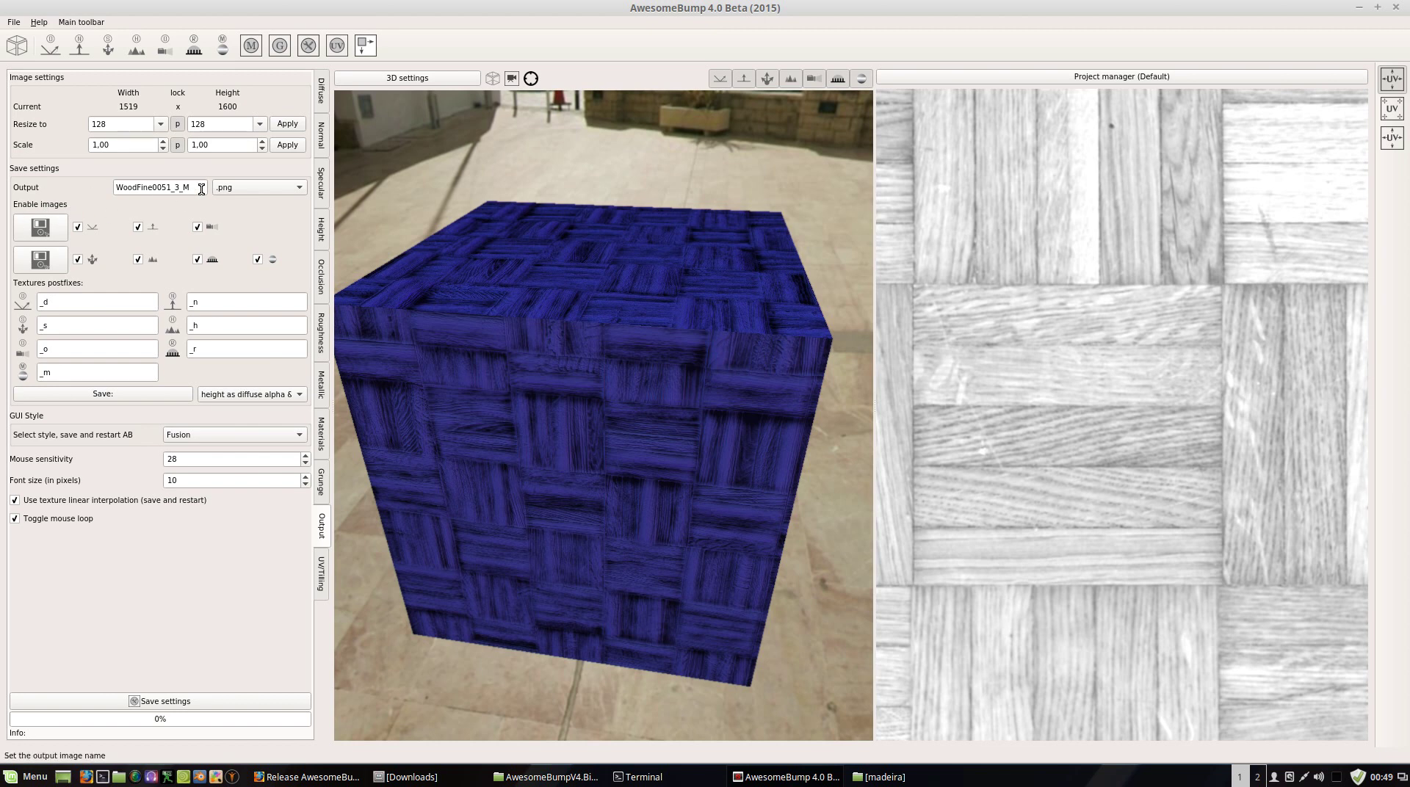
Step: Replace the output image name with "piso" and choose .png as the file format
left_click_drag(202, 190, 108, 186)
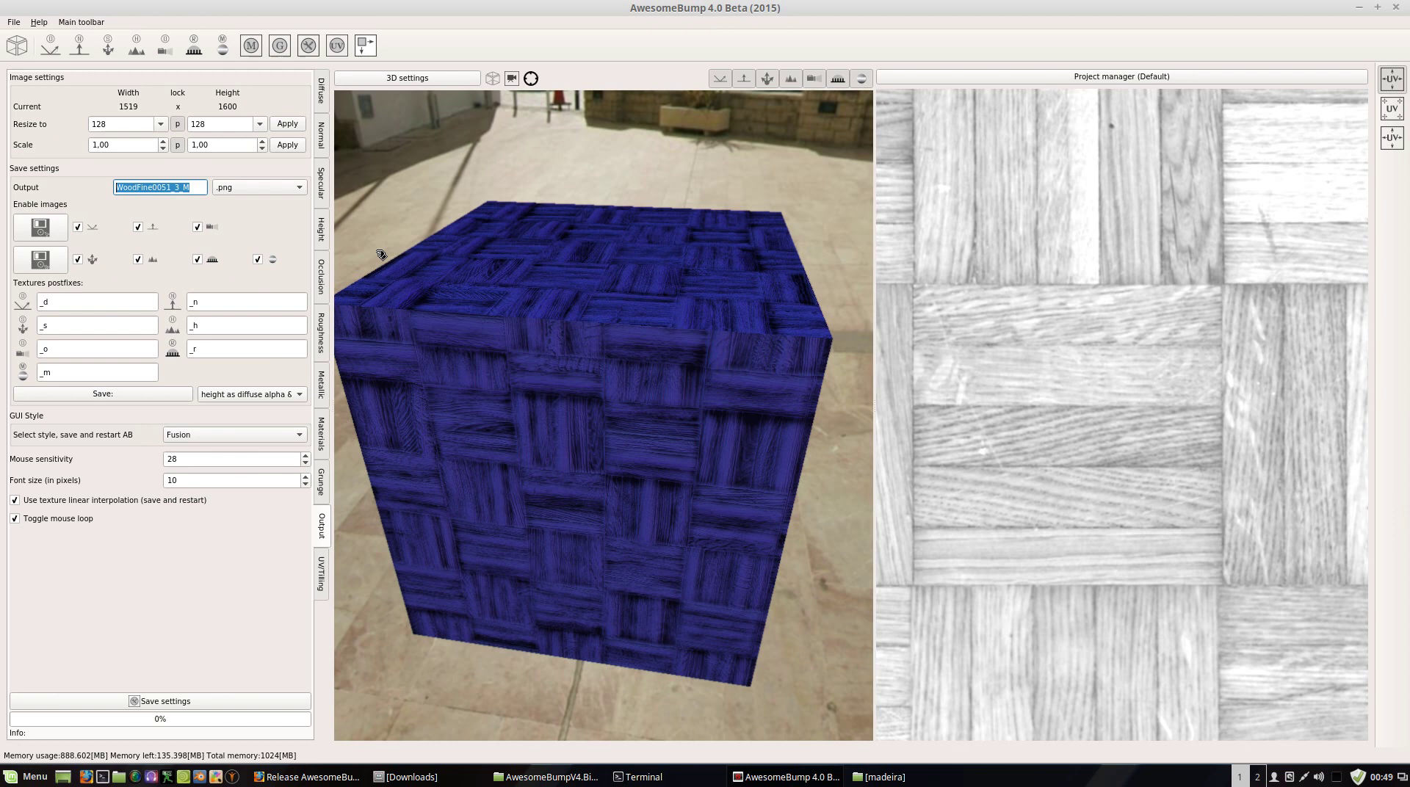
type("lajota_madeir")
key("BackSpace")
key("BackSpace")
key("BackSpace")
key("BackSpace")
key("BackSpace")
key("BackSpace")
key("BackSpace")
key("BackSpace")
key("BackSpace")
key("BackSpace")
key("BackSpace")
key("BackSpace")
key("BackSpace")
key("BackSpace")
type("pis")
left_click(241, 190)
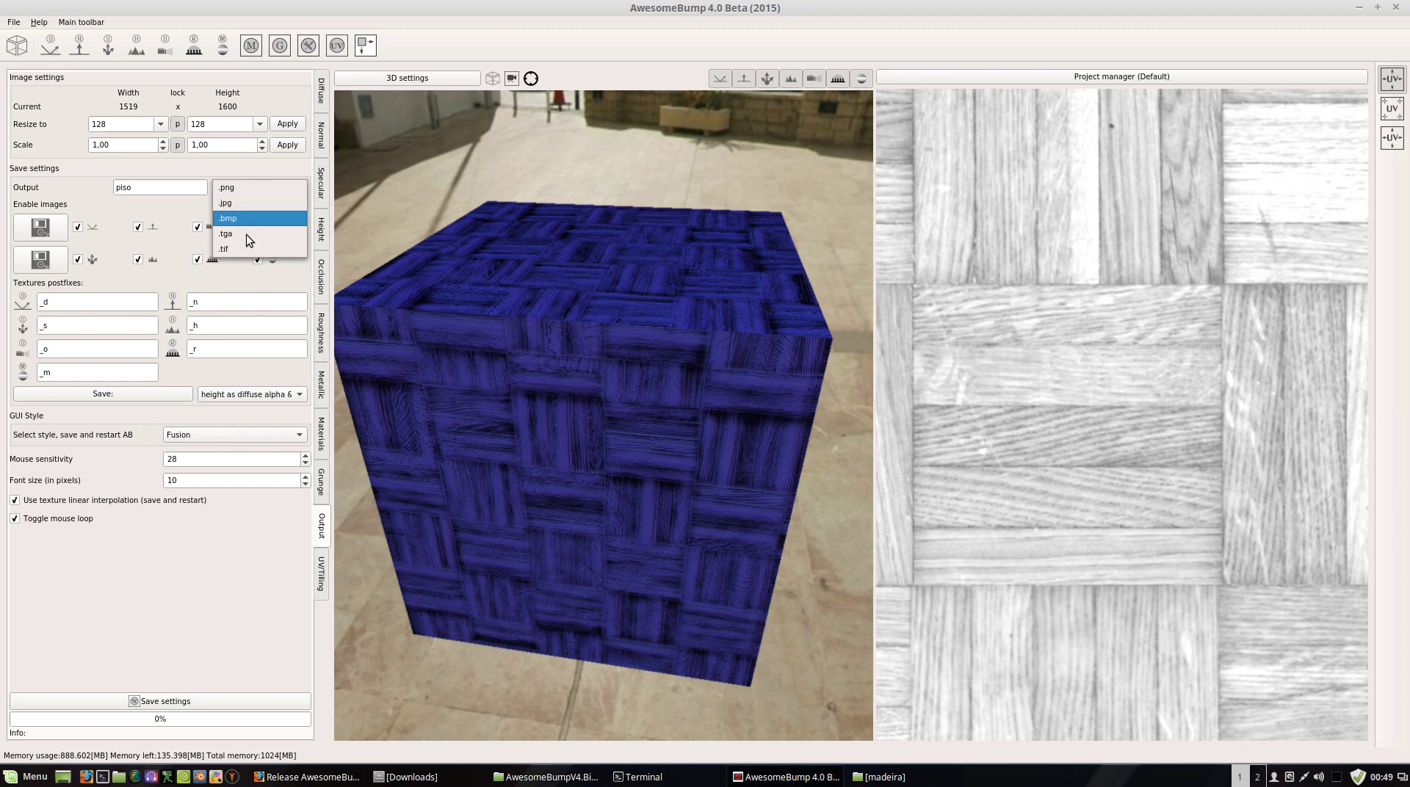
left_click(241, 187)
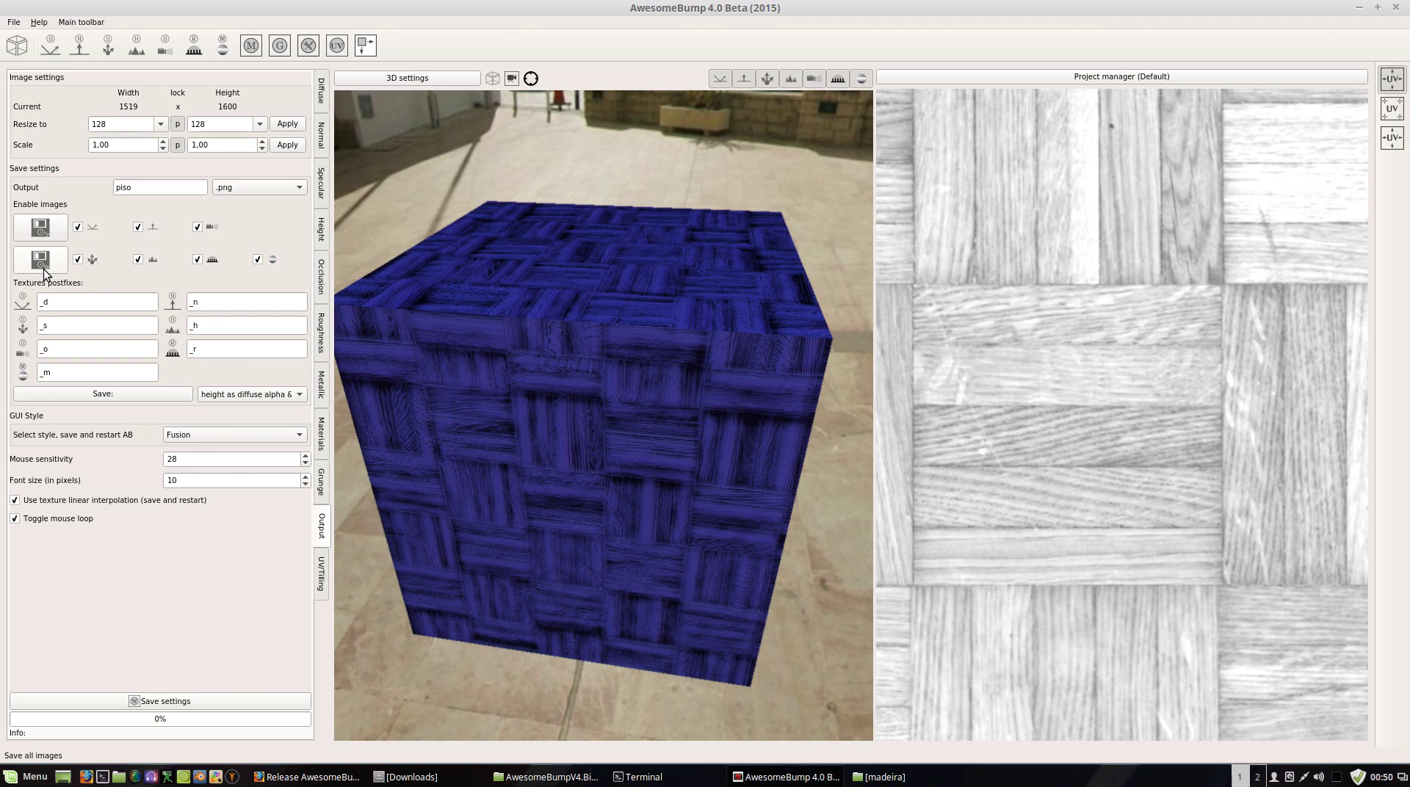
Step: Save the settings and export all enabled texture maps to the madeira folder, checking the exported files there
left_click(161, 702)
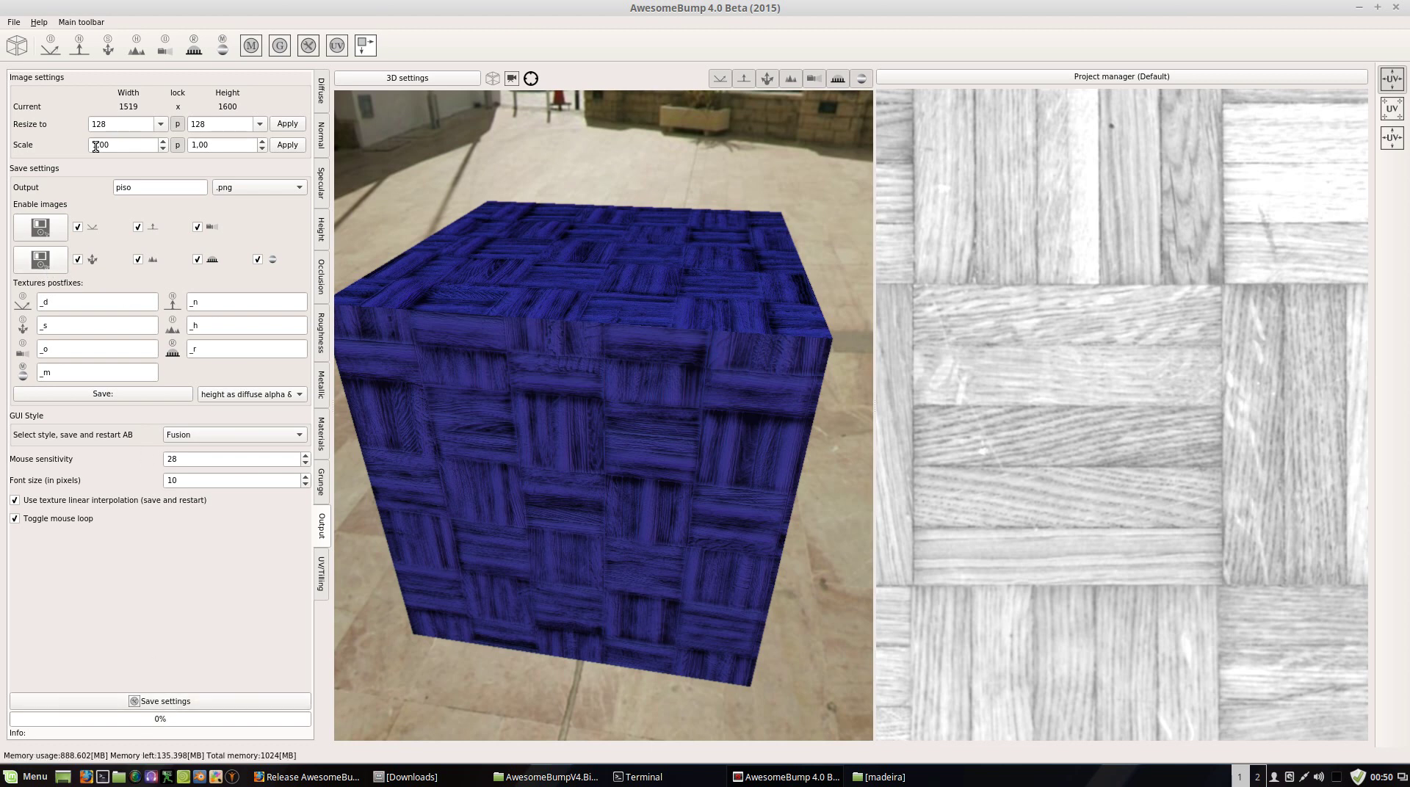
left_click(41, 261)
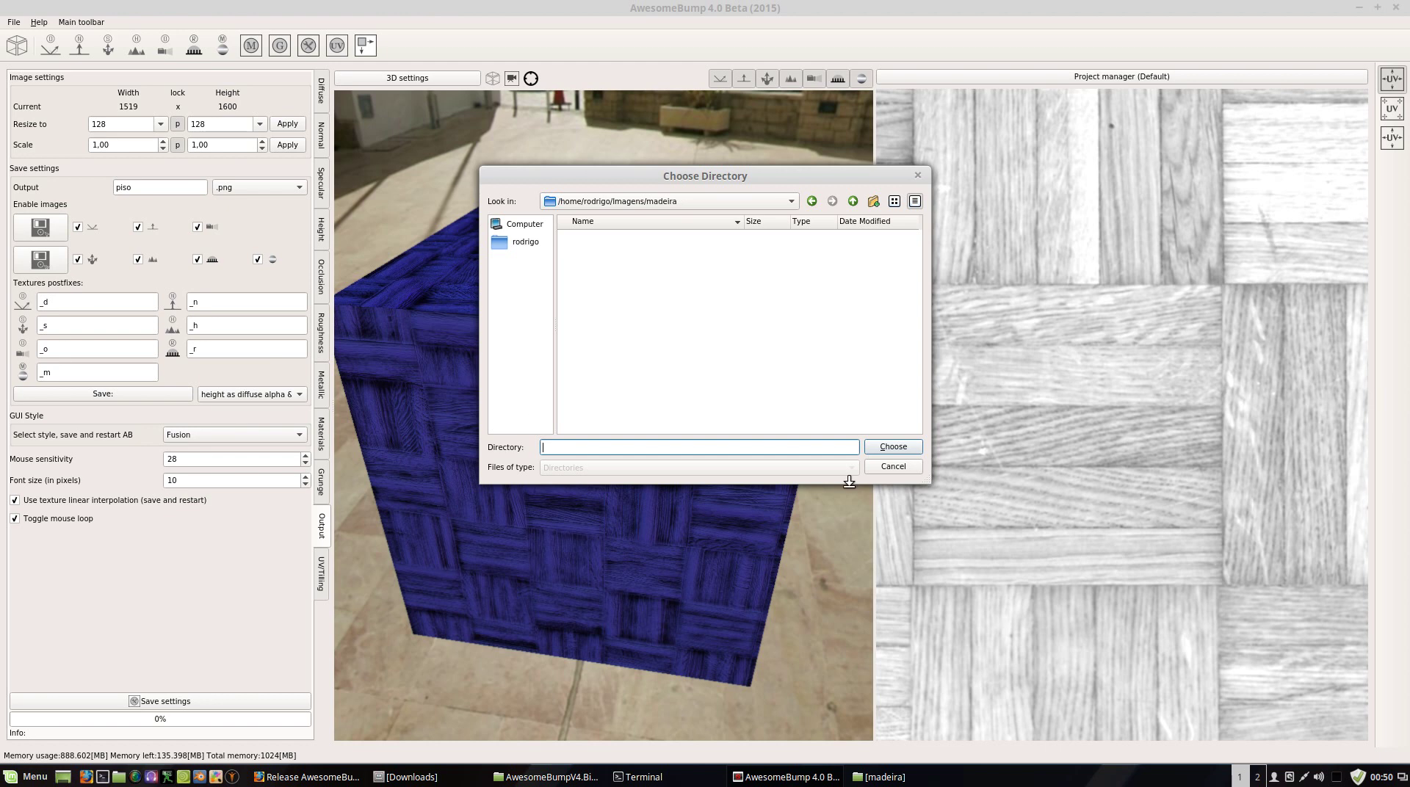
left_click(894, 448)
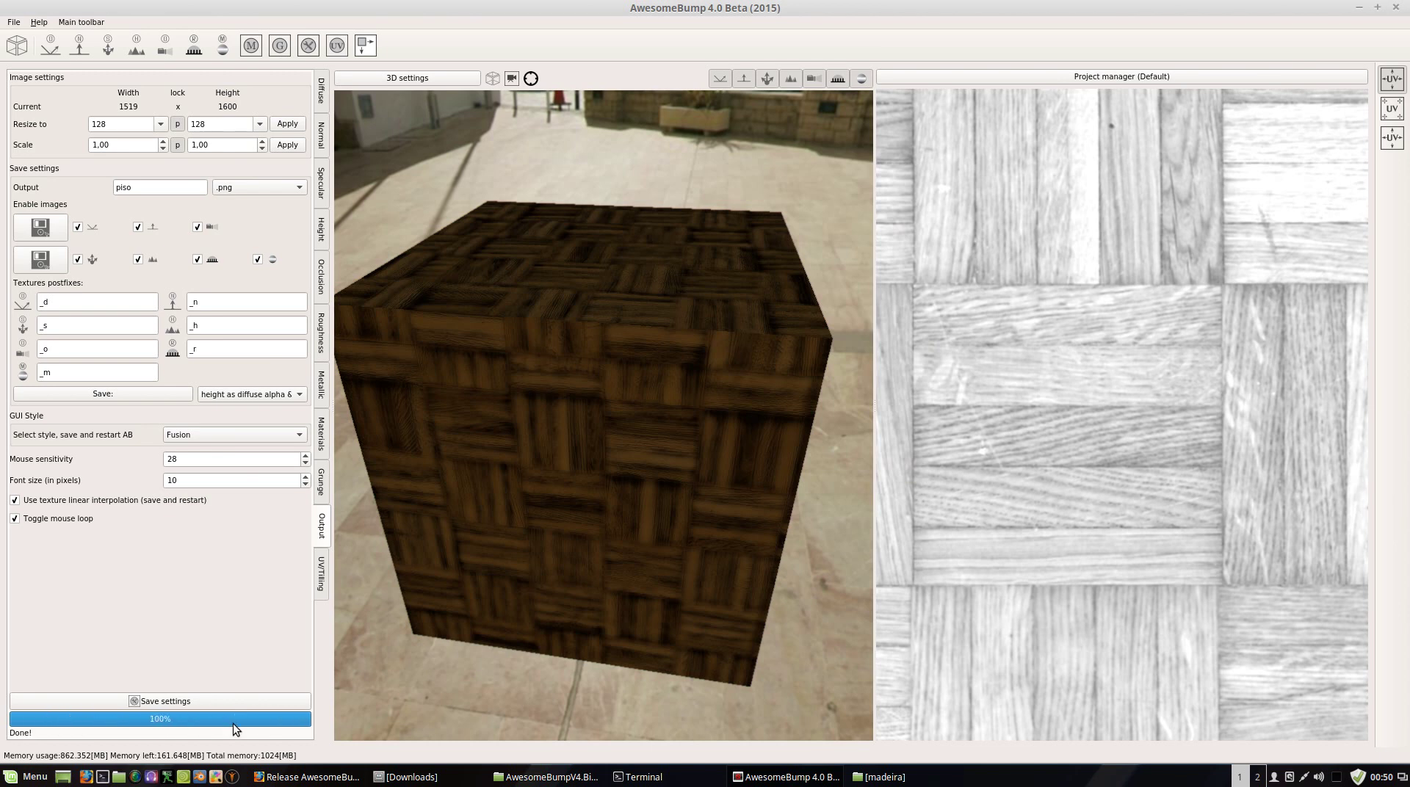
left_click(896, 779)
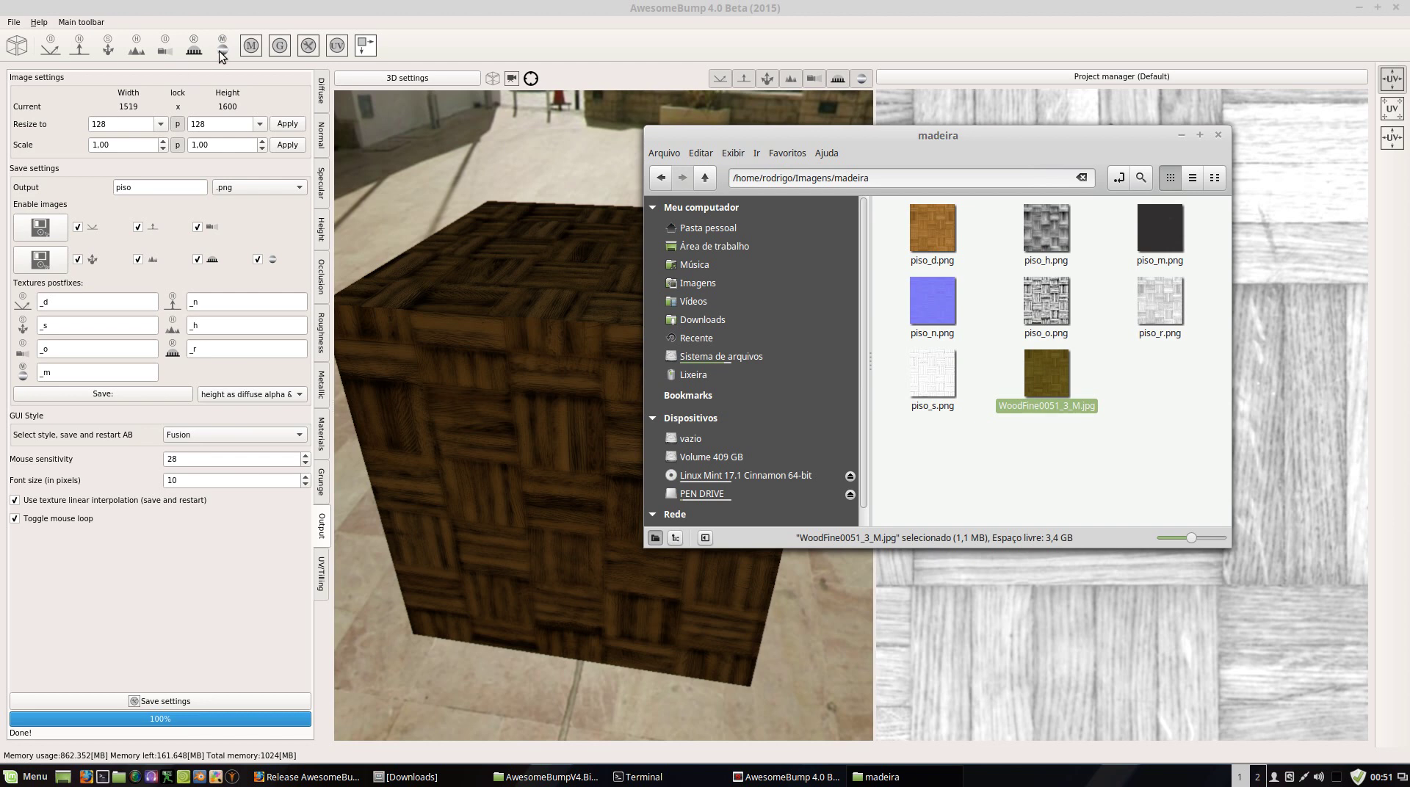
left_click(1180, 135)
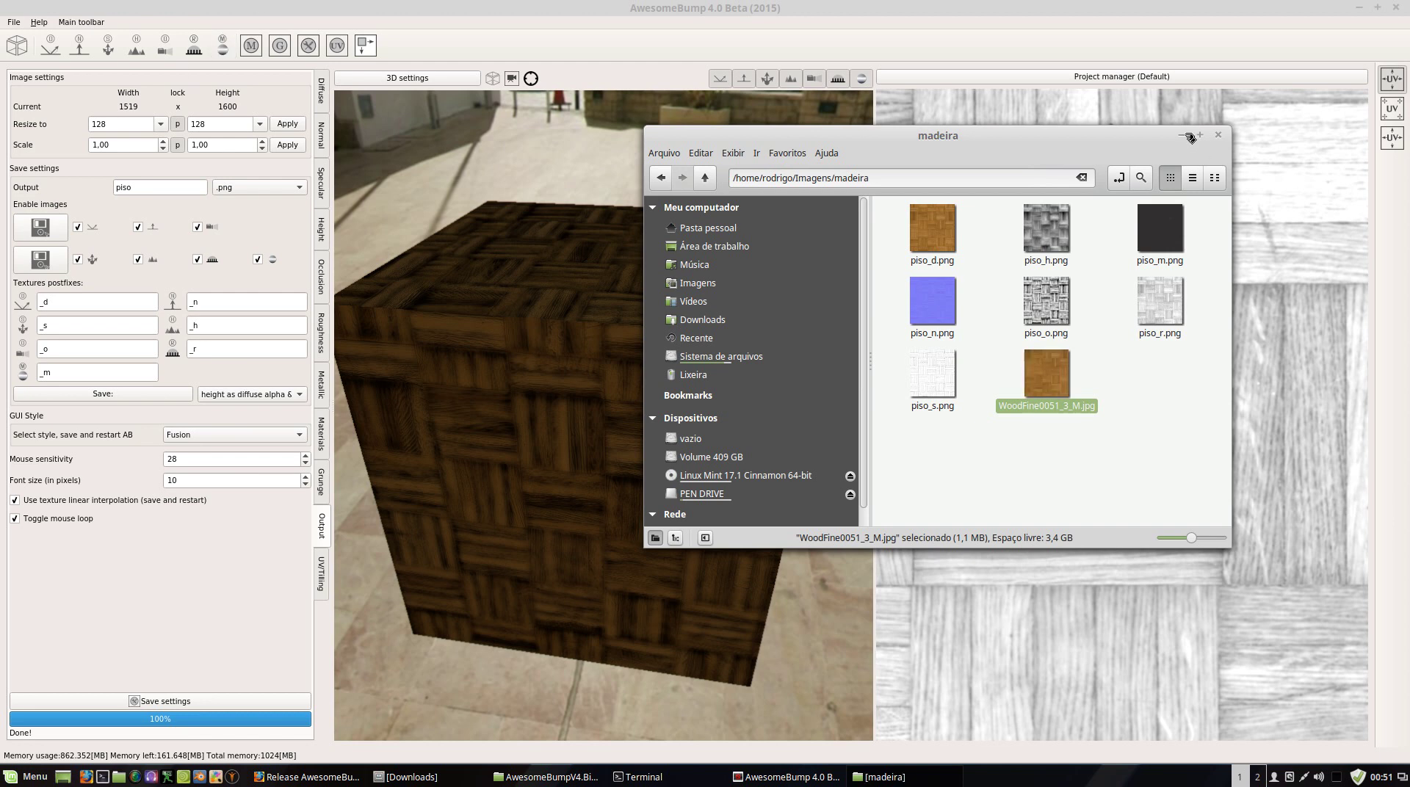